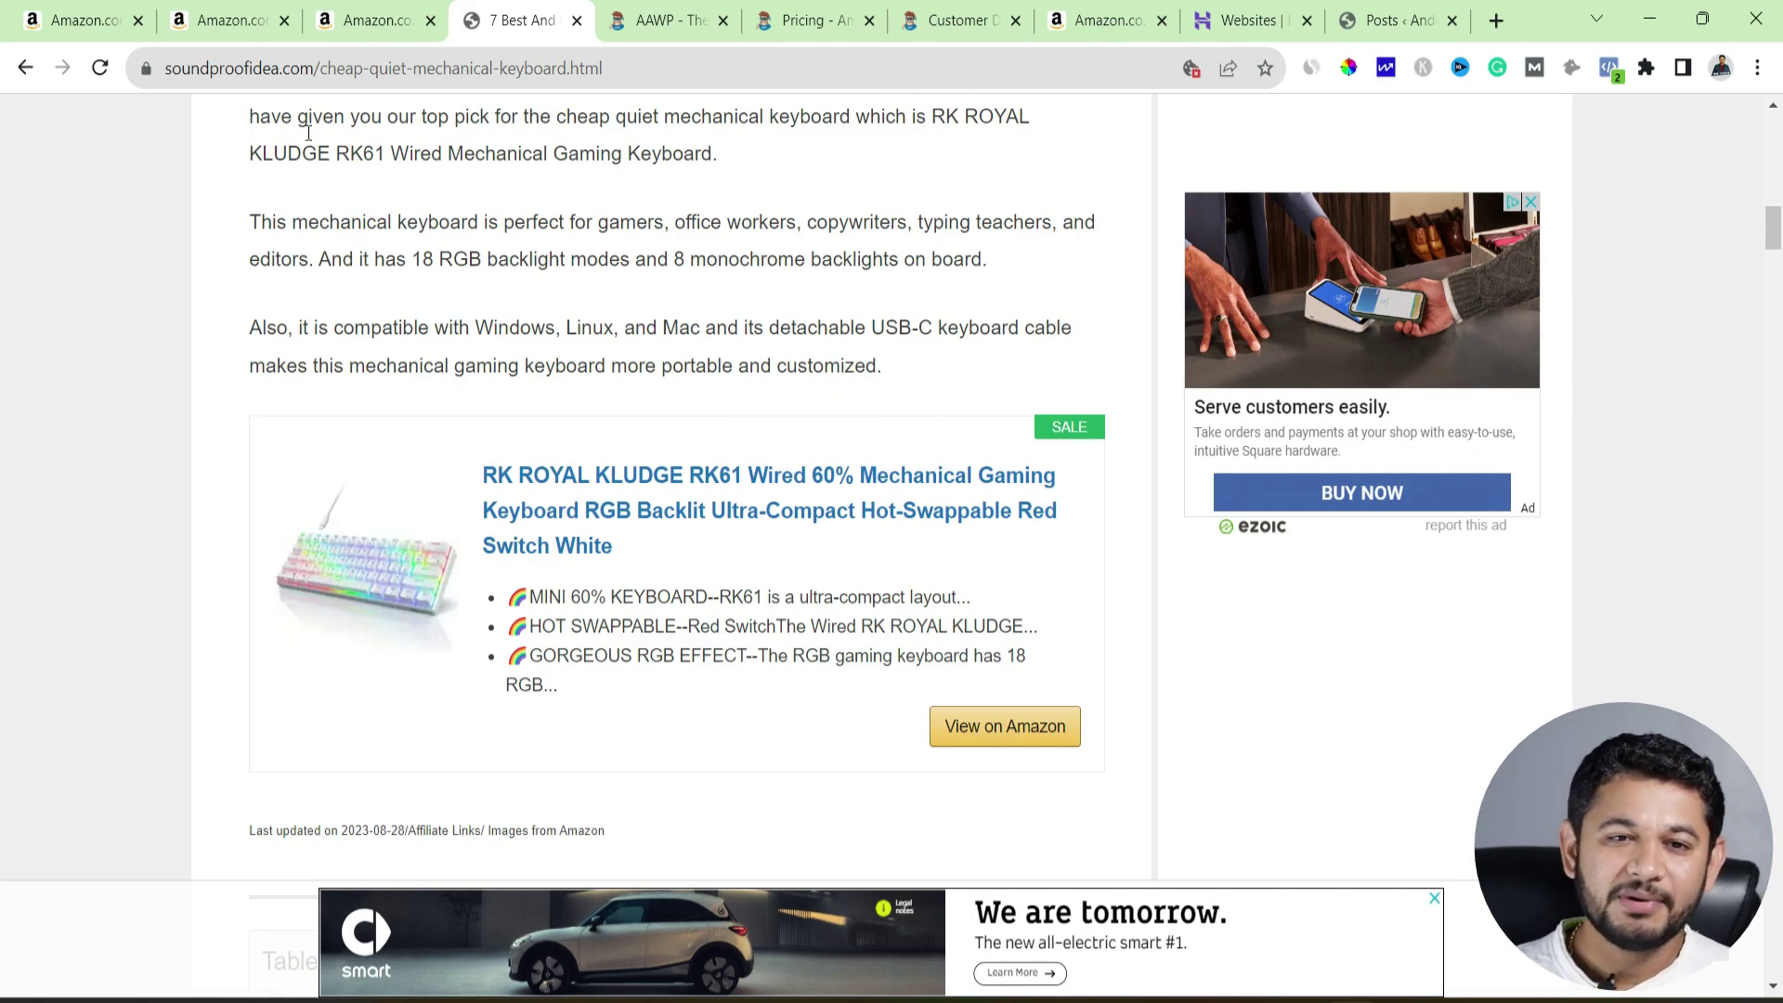
- Look at the Amazon Associates home page, and switch to the Rode Wireless GO II product page on Amazon
click(84, 21)
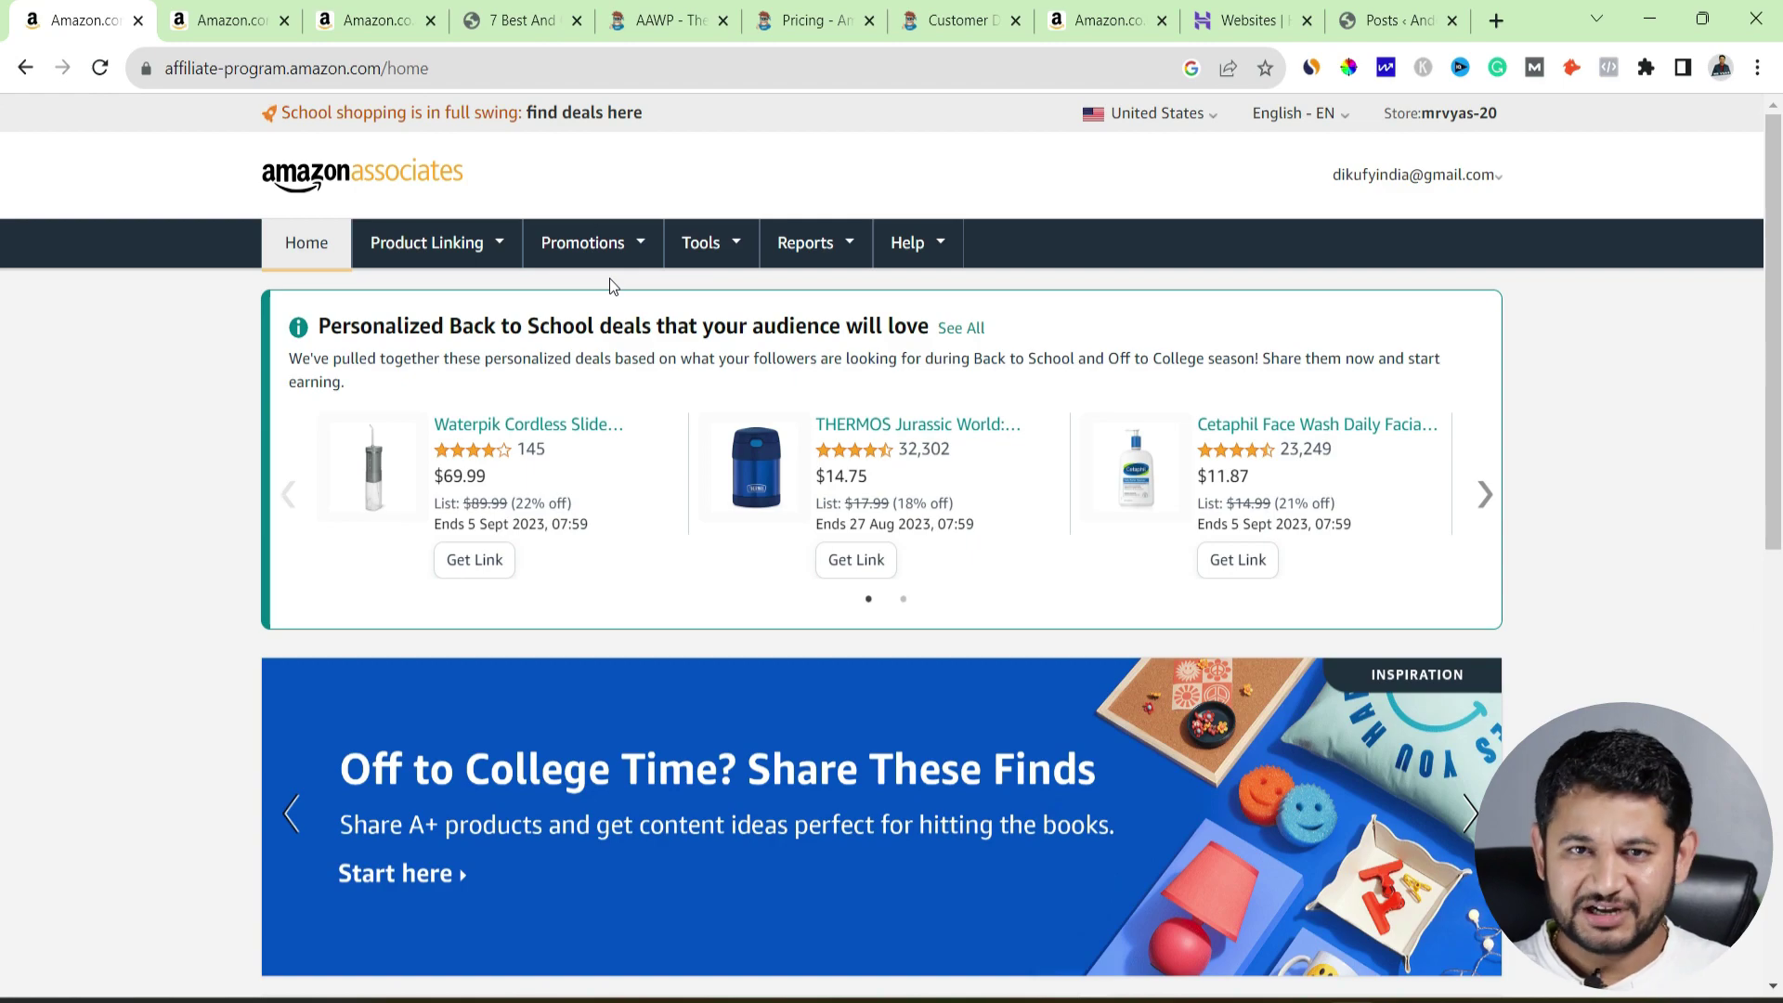
mouse_move(466, 246)
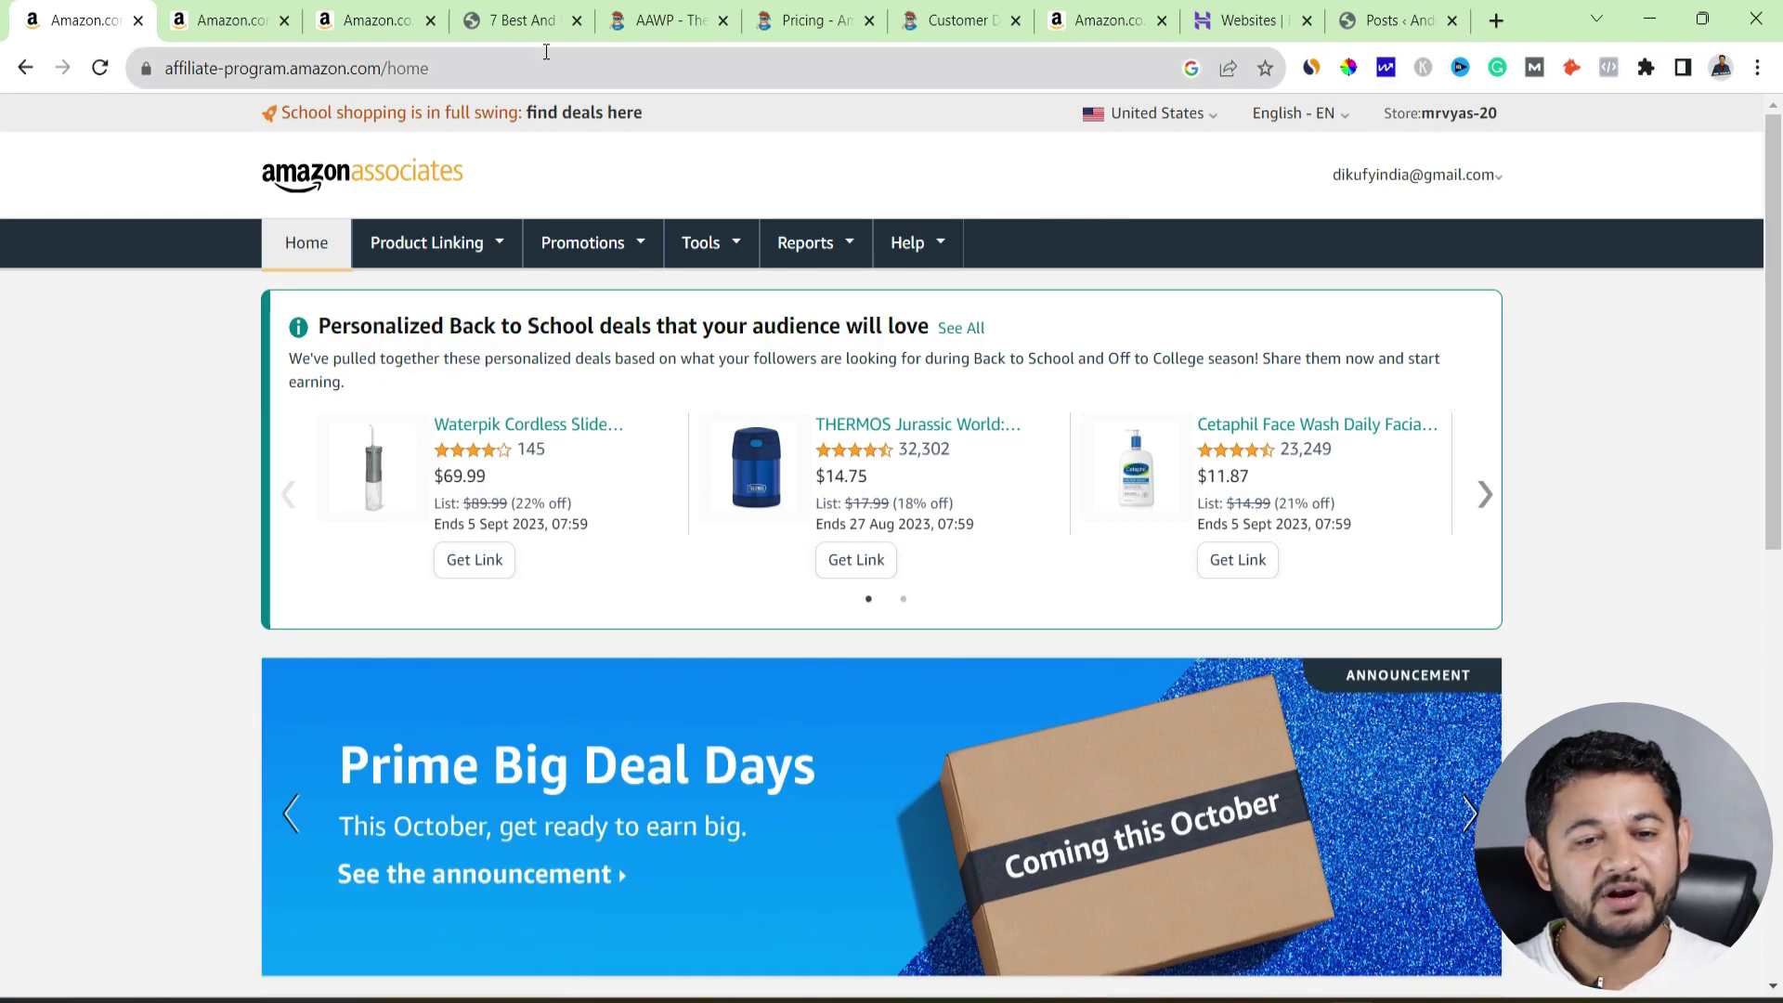
click(212, 11)
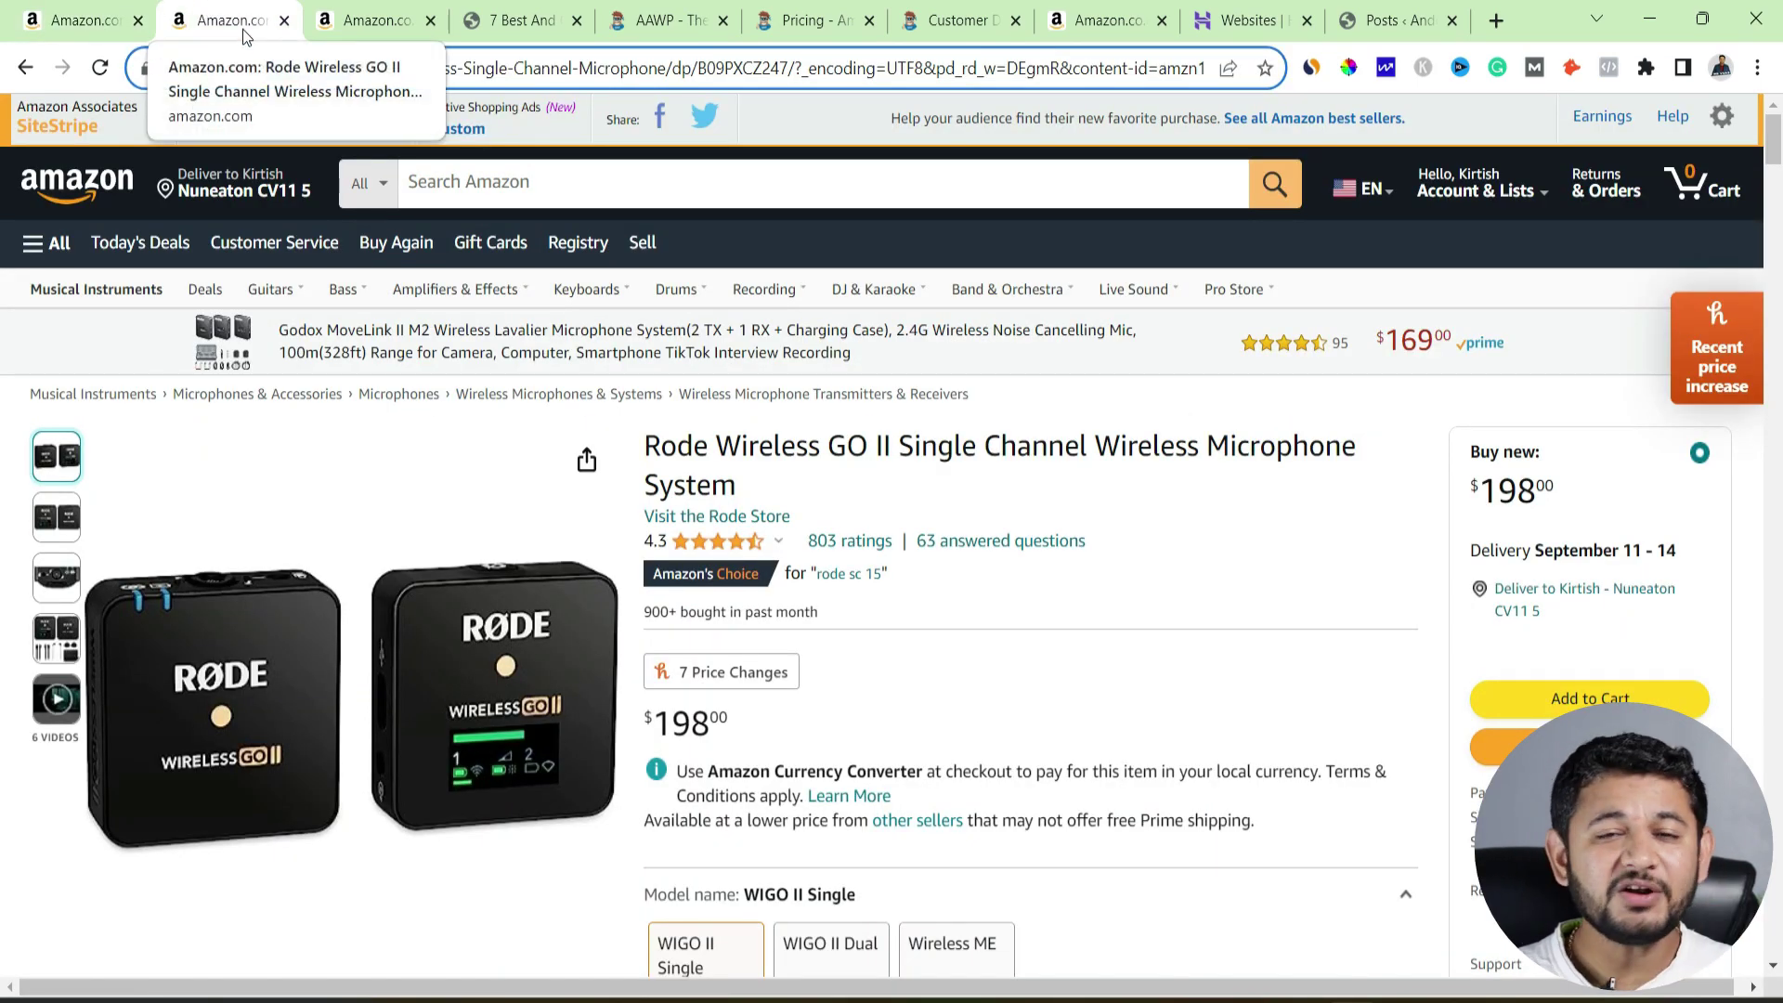
mouse_move(502, 632)
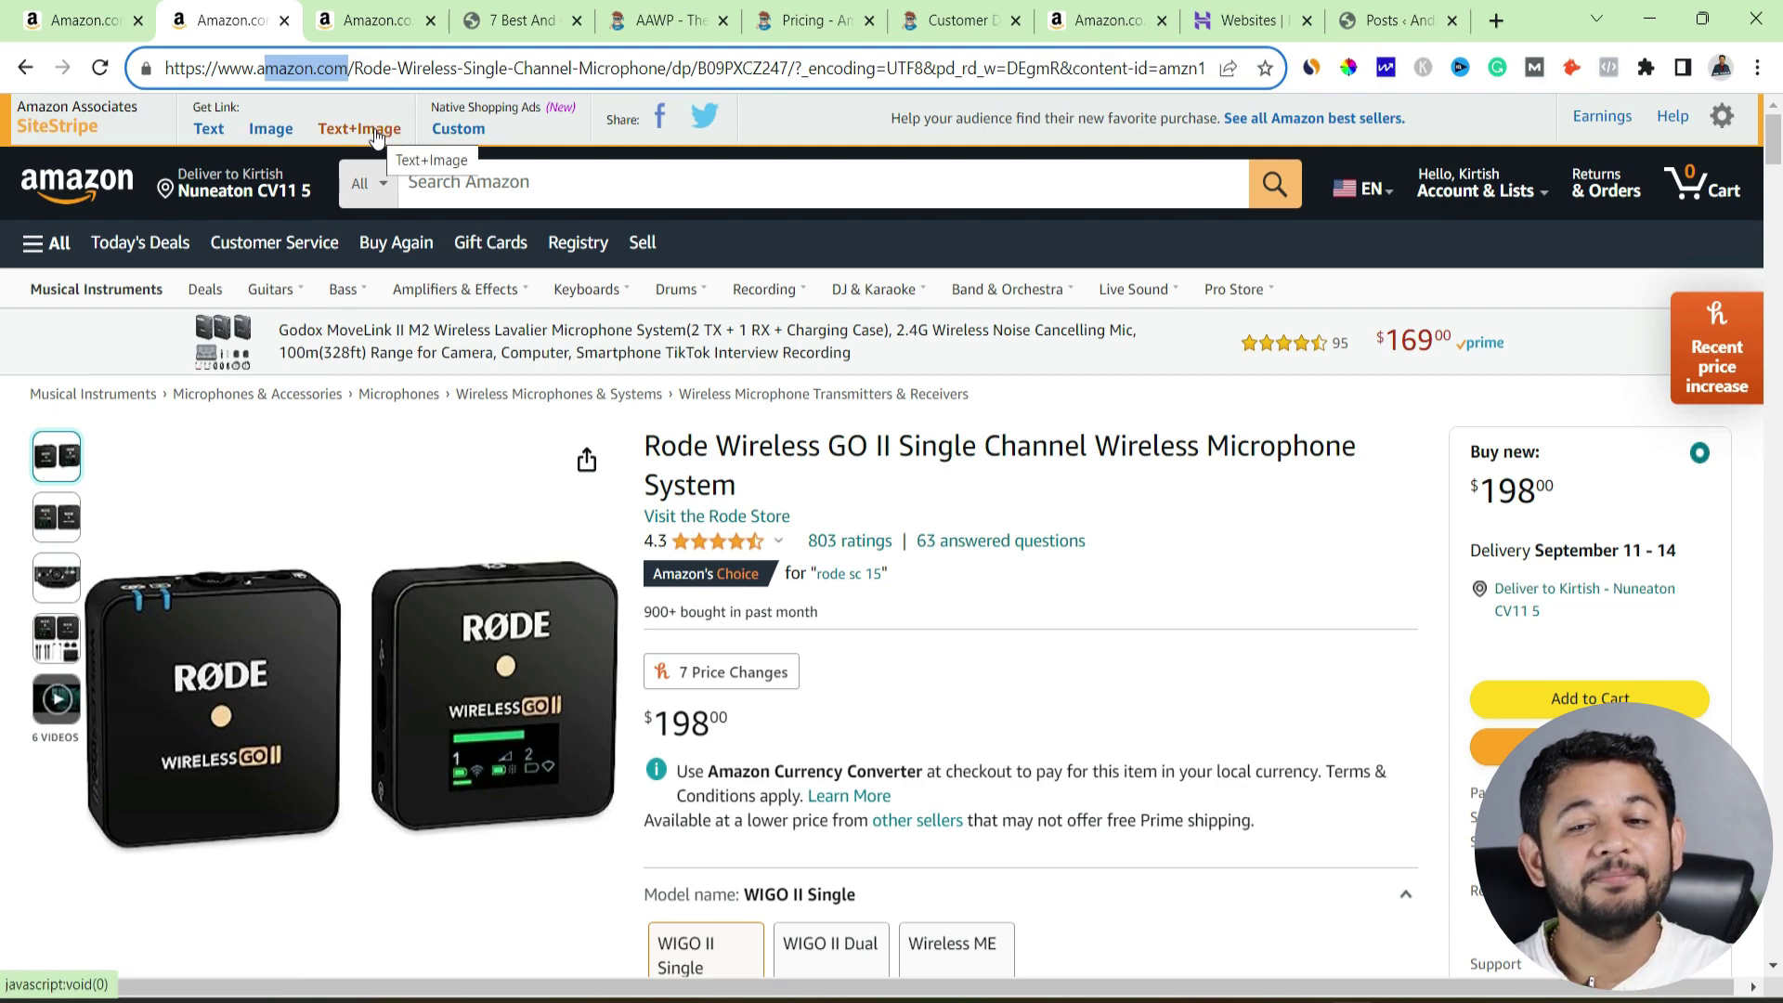
- Generate text, image and Text+Image affiliate links for the Rode Wireless GO II, and copy the Text+Image link's HTML
click(209, 130)
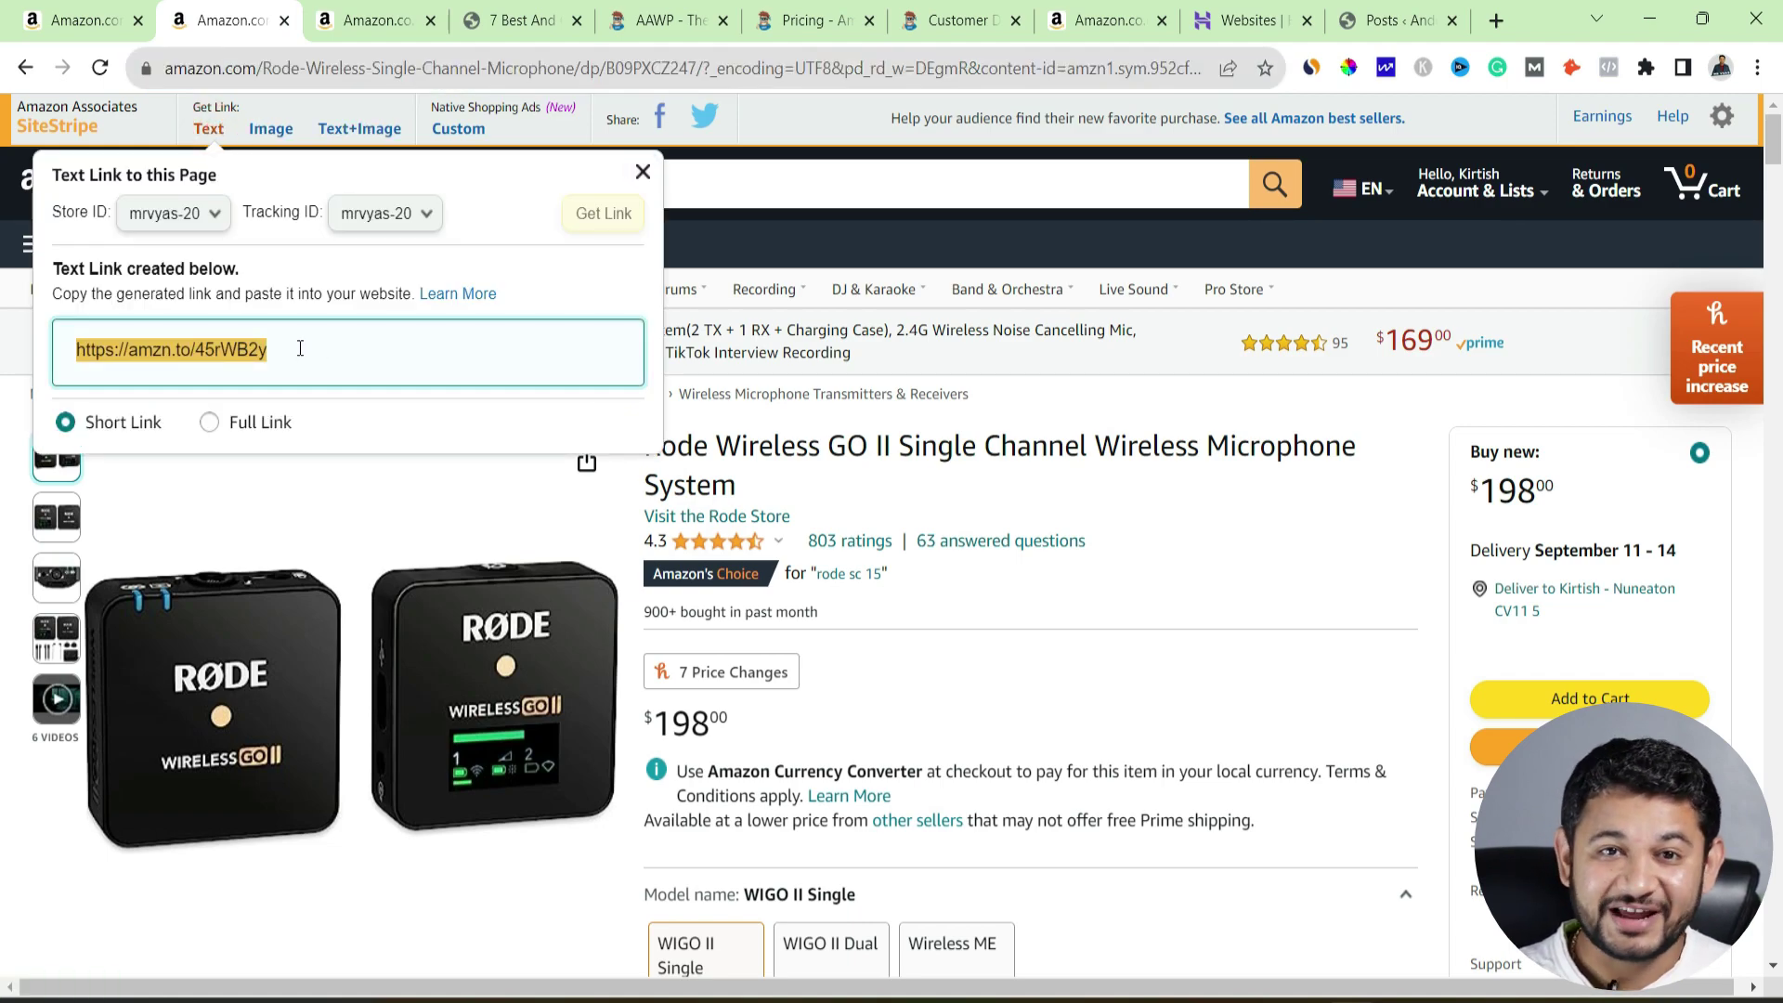
click(267, 130)
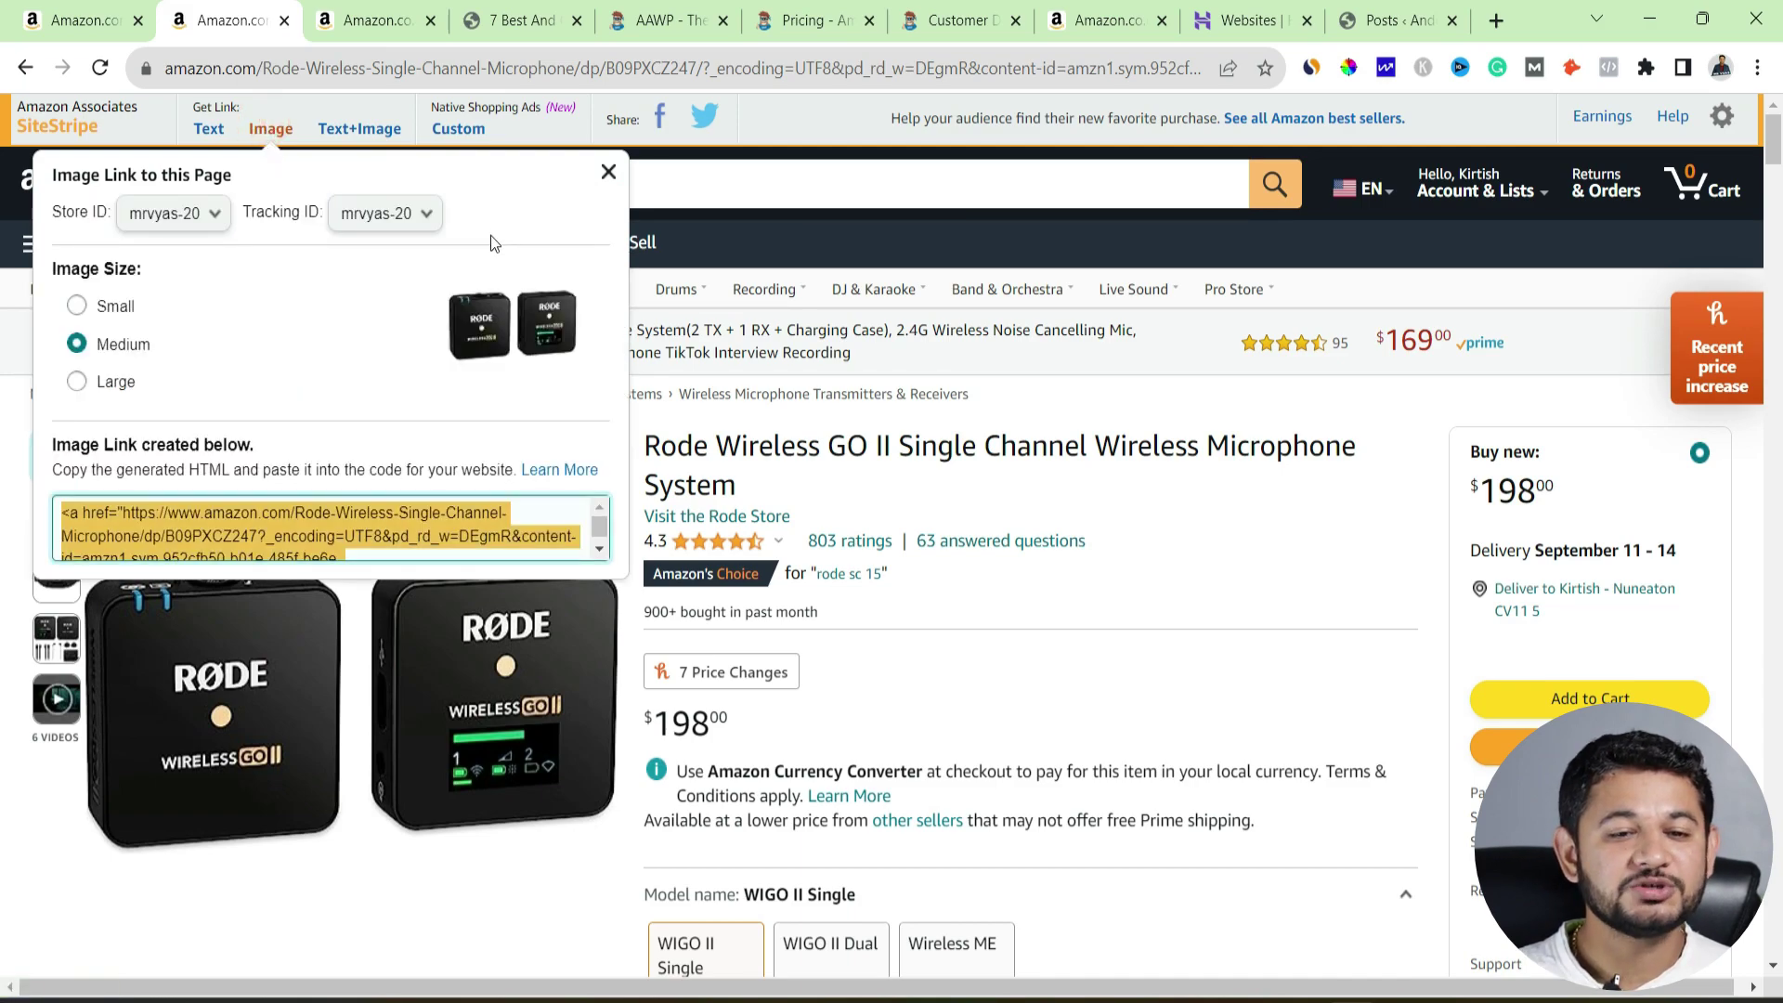
click(346, 130)
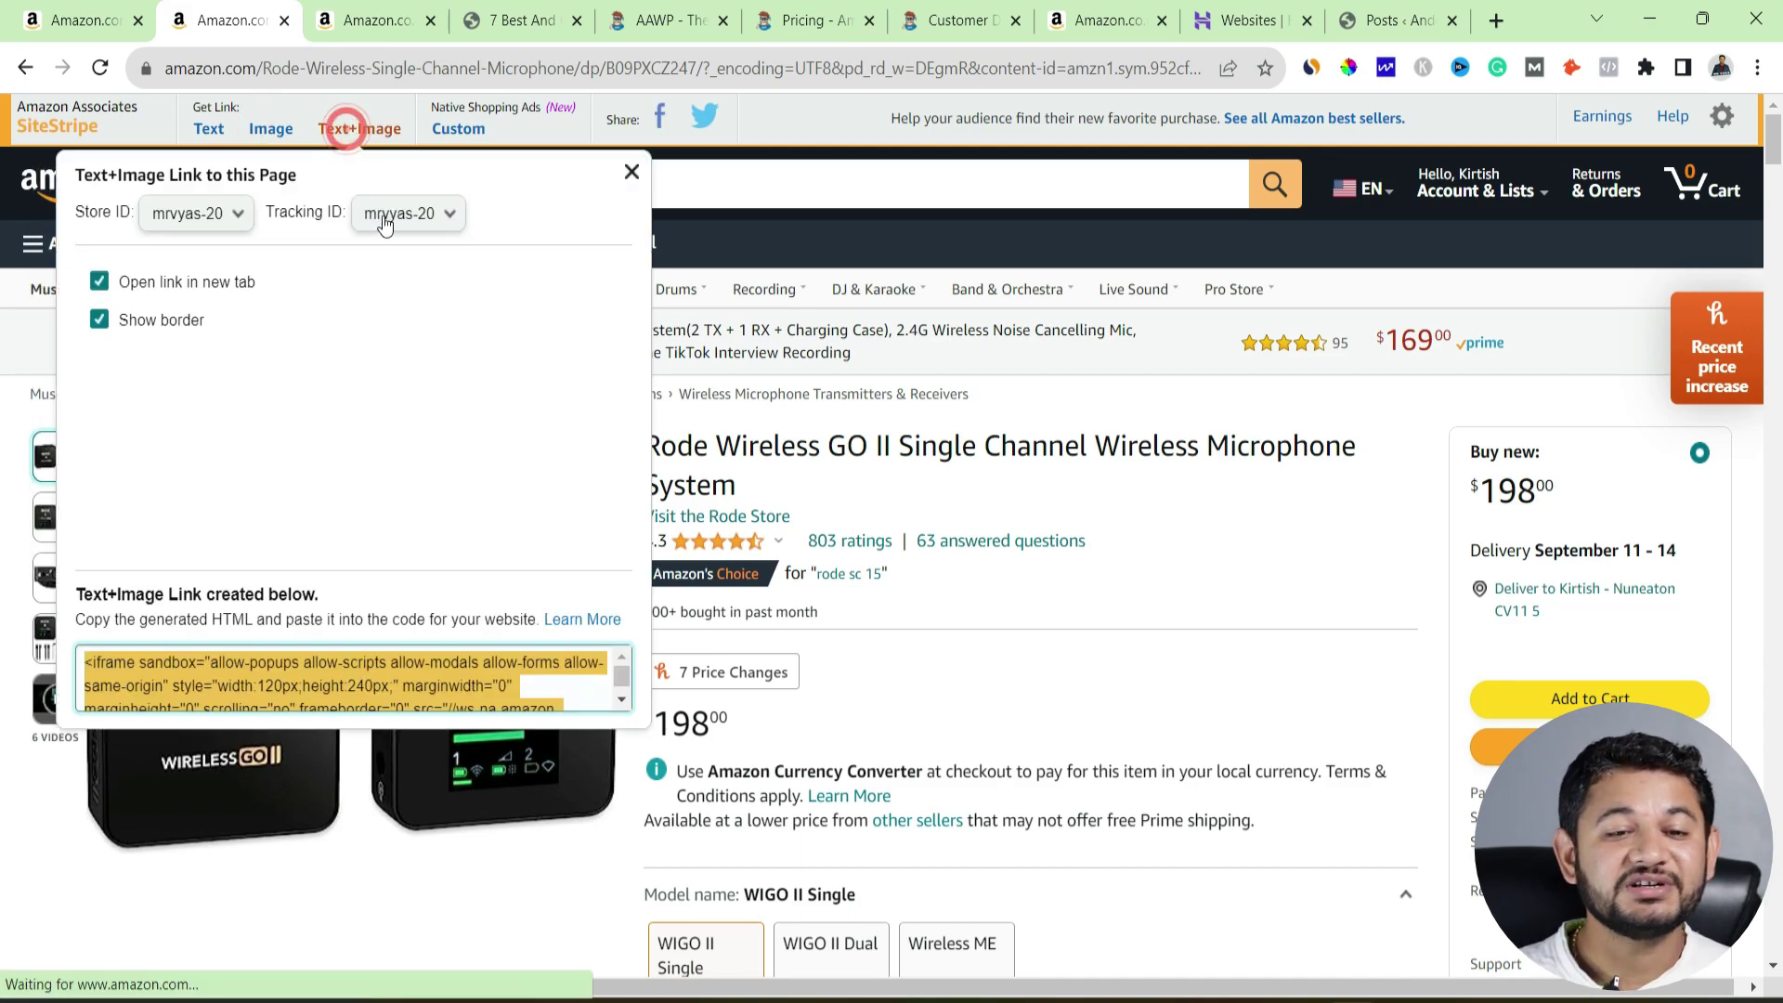
right_click(371, 661)
click(399, 678)
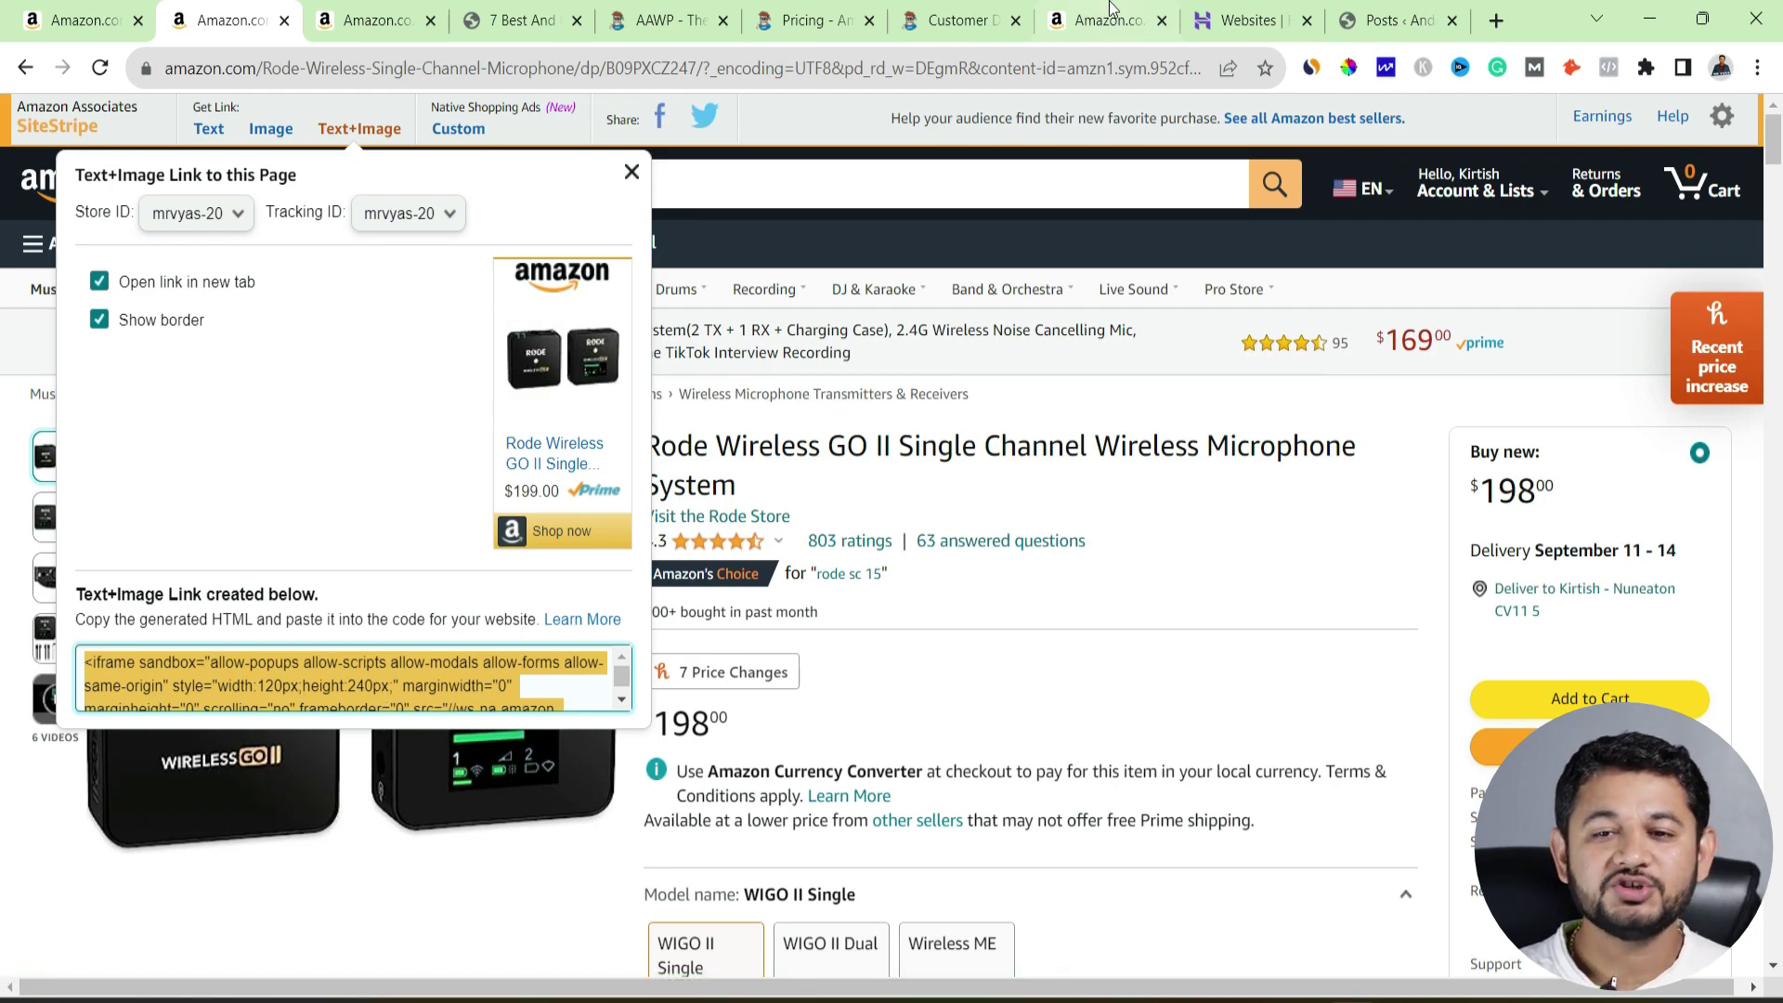
- Switch to the WordPress posts list and create a new post titled "Wireless Mic"
click(1430, 13)
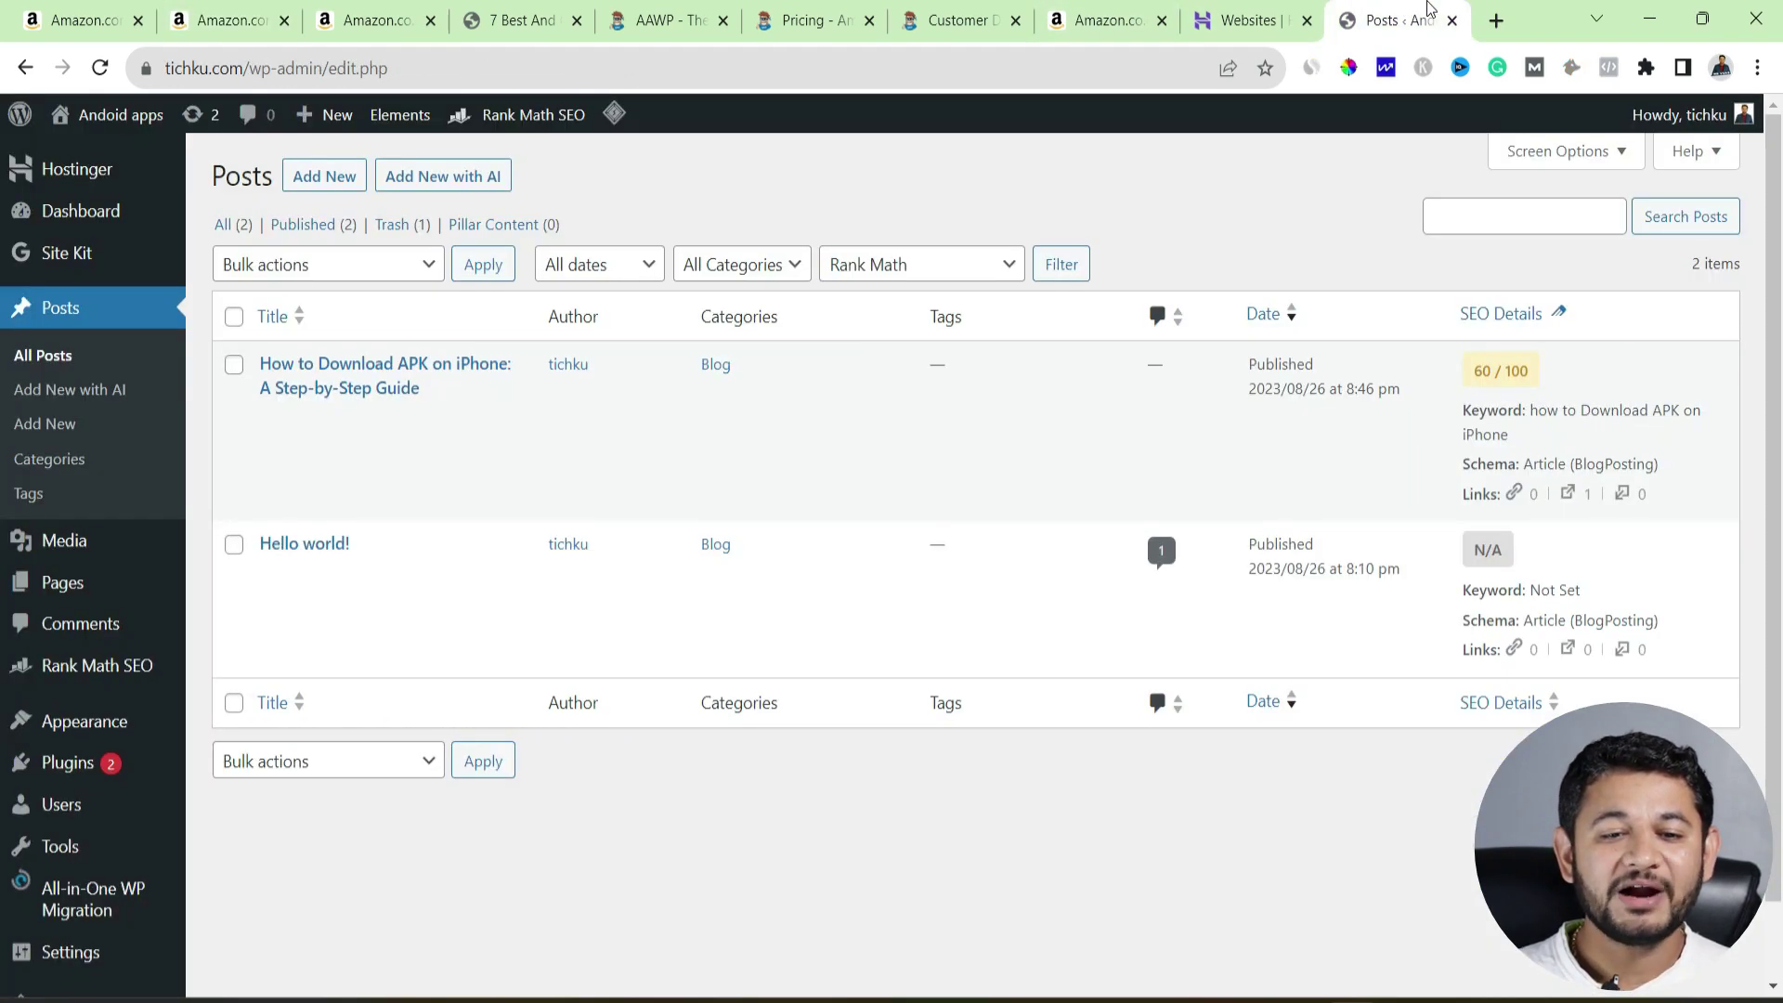
click(337, 184)
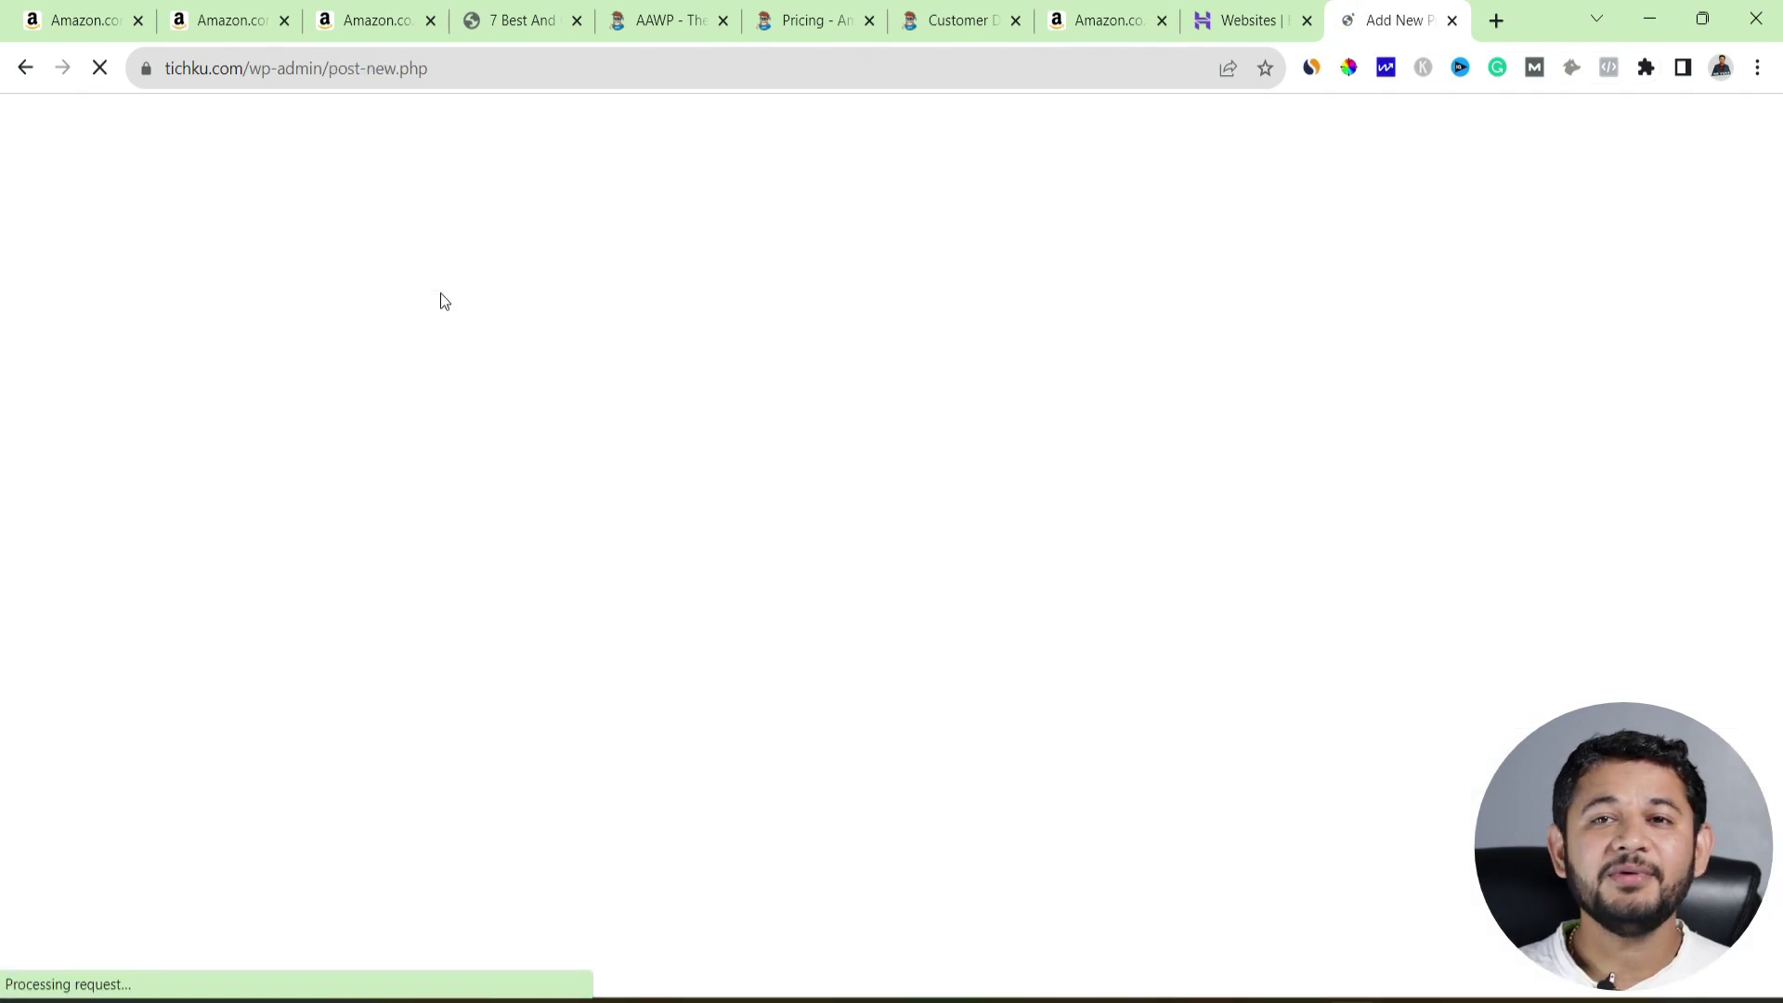
text(Wireless Mic)
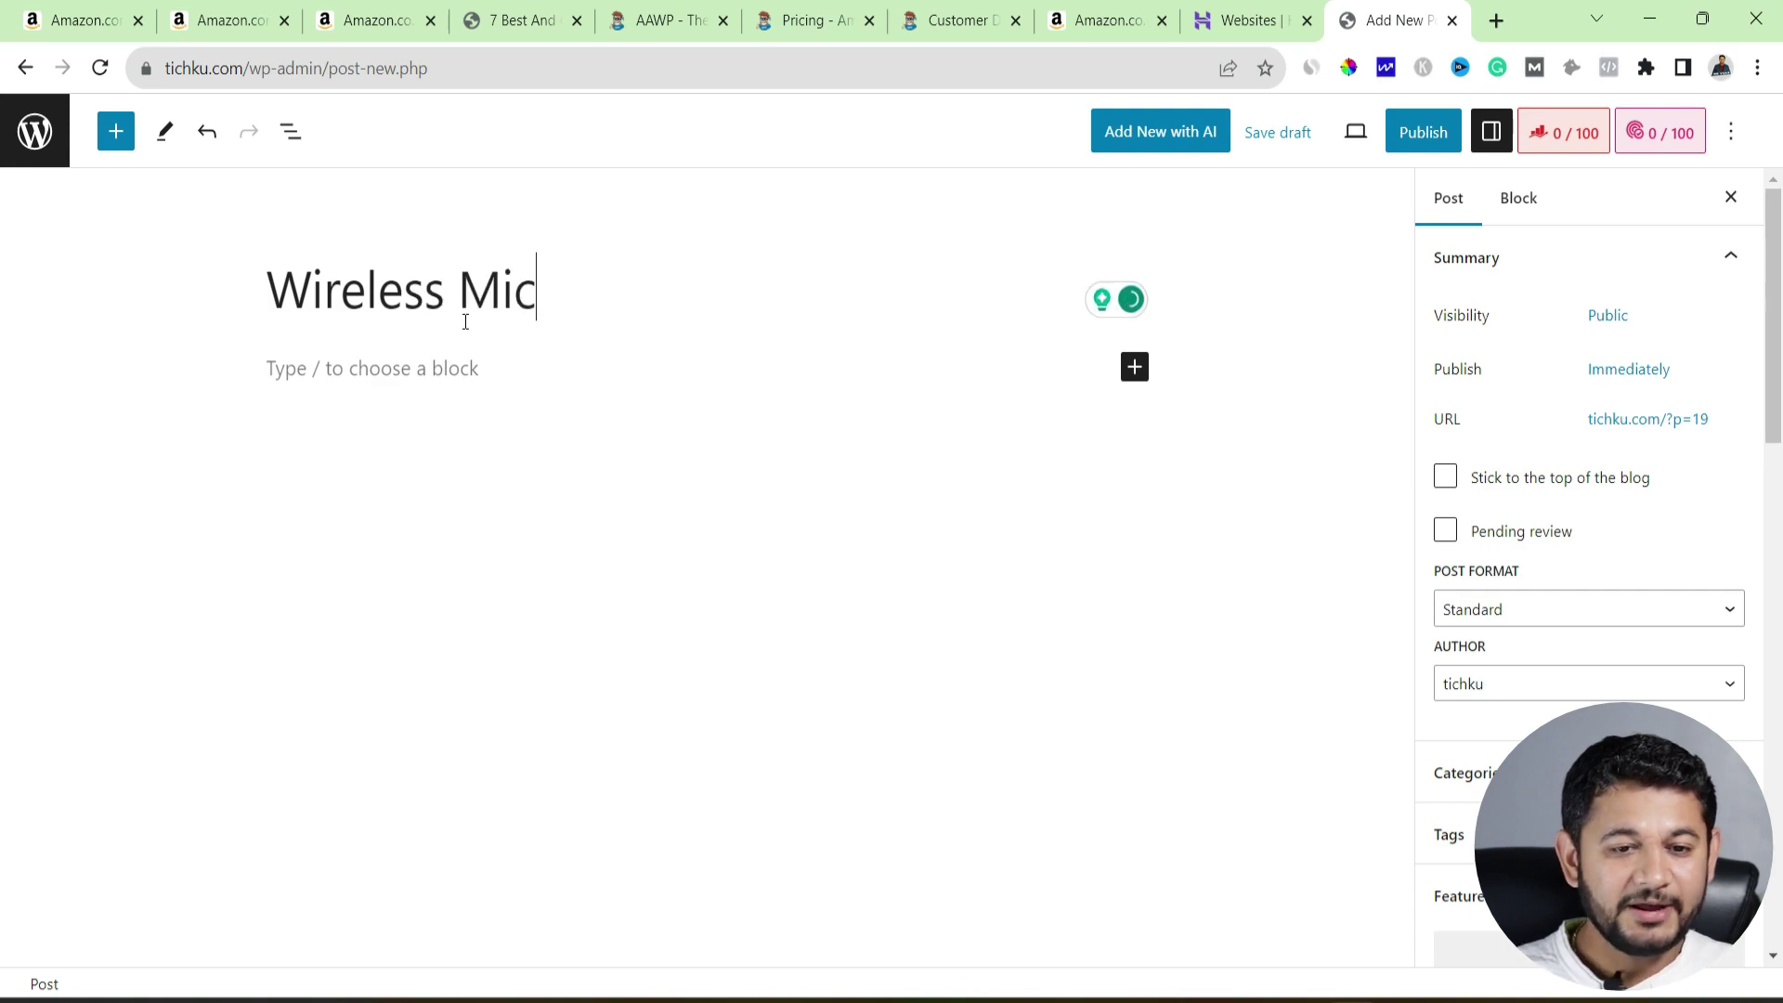
key(Return)
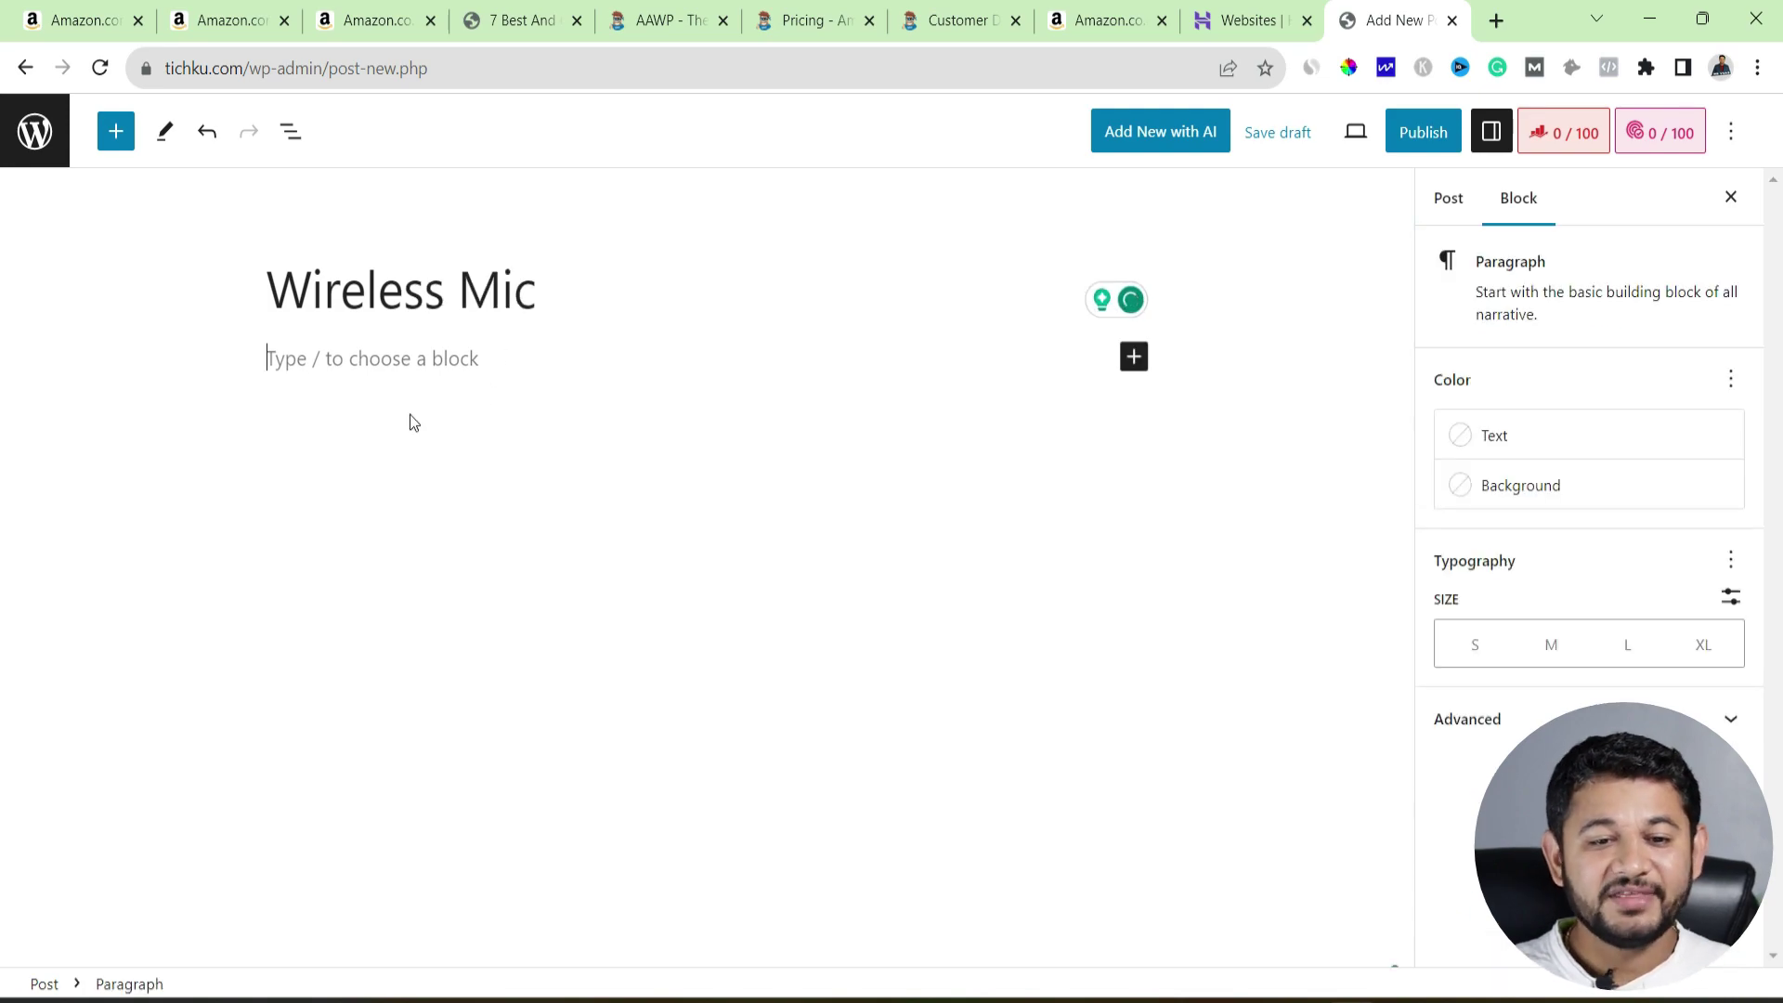
- Insert a Custom HTML block containing the copied Text+Image link code below the post title, and preview it
click(1134, 359)
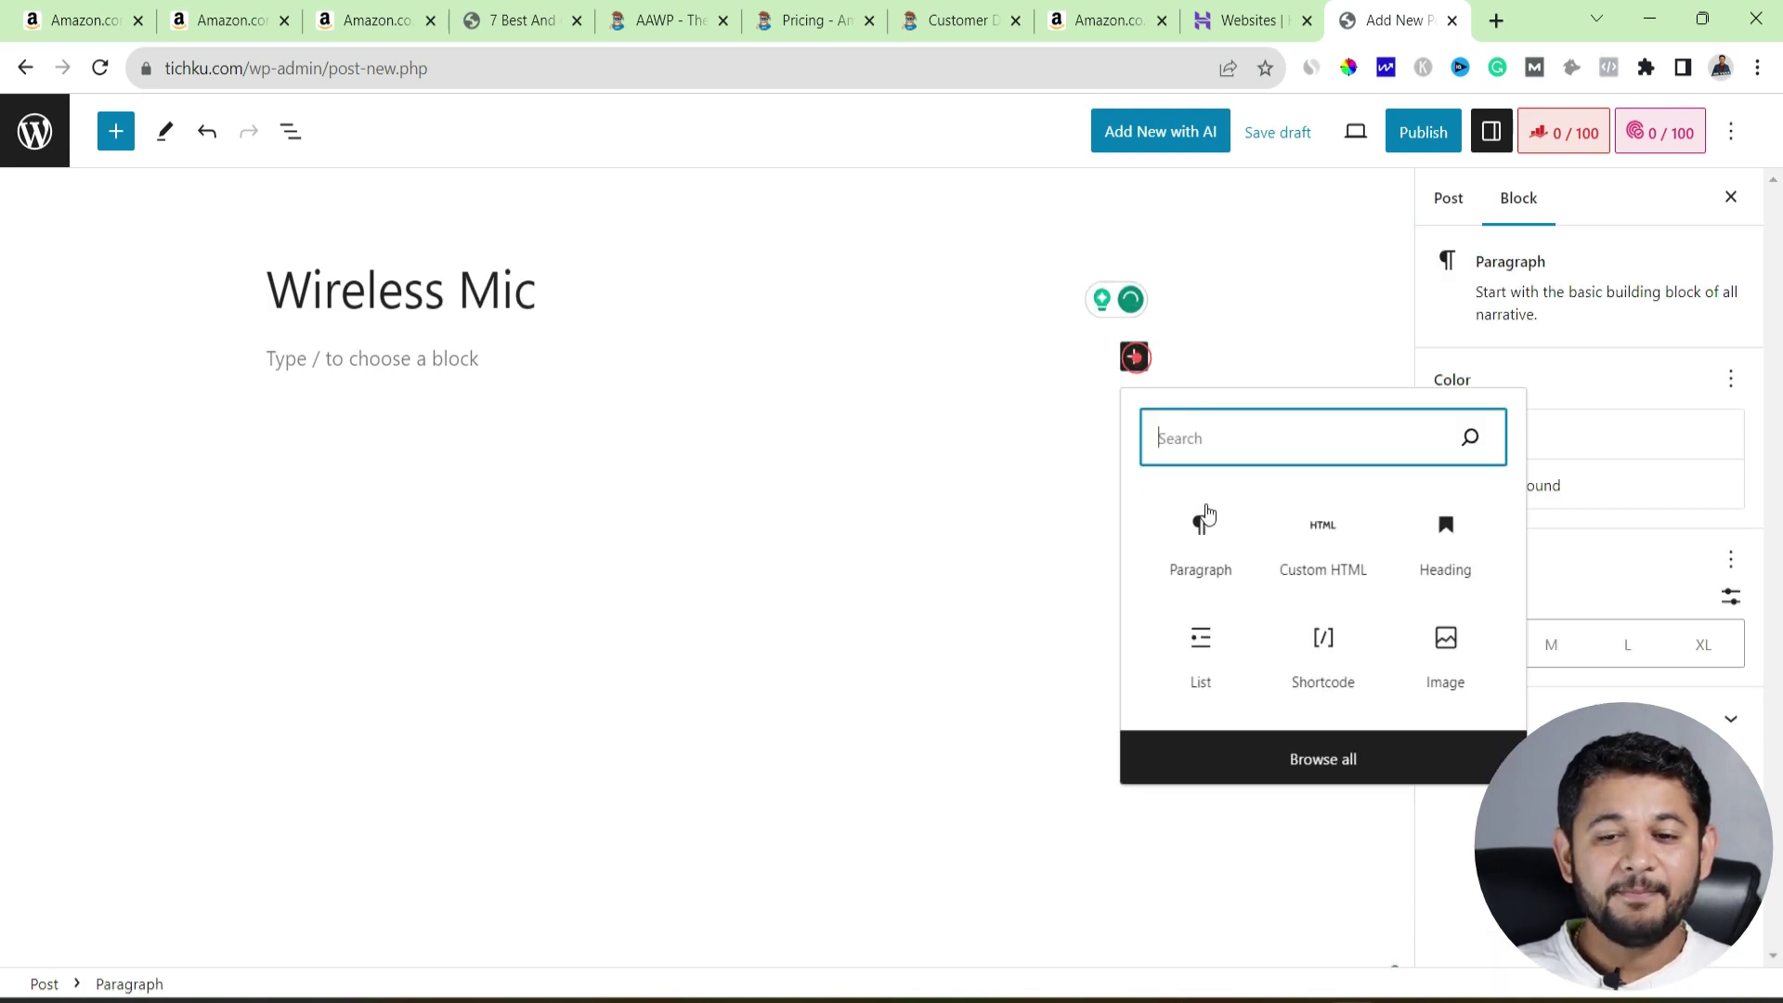
click(1327, 569)
key(ctrl+v)
click(418, 309)
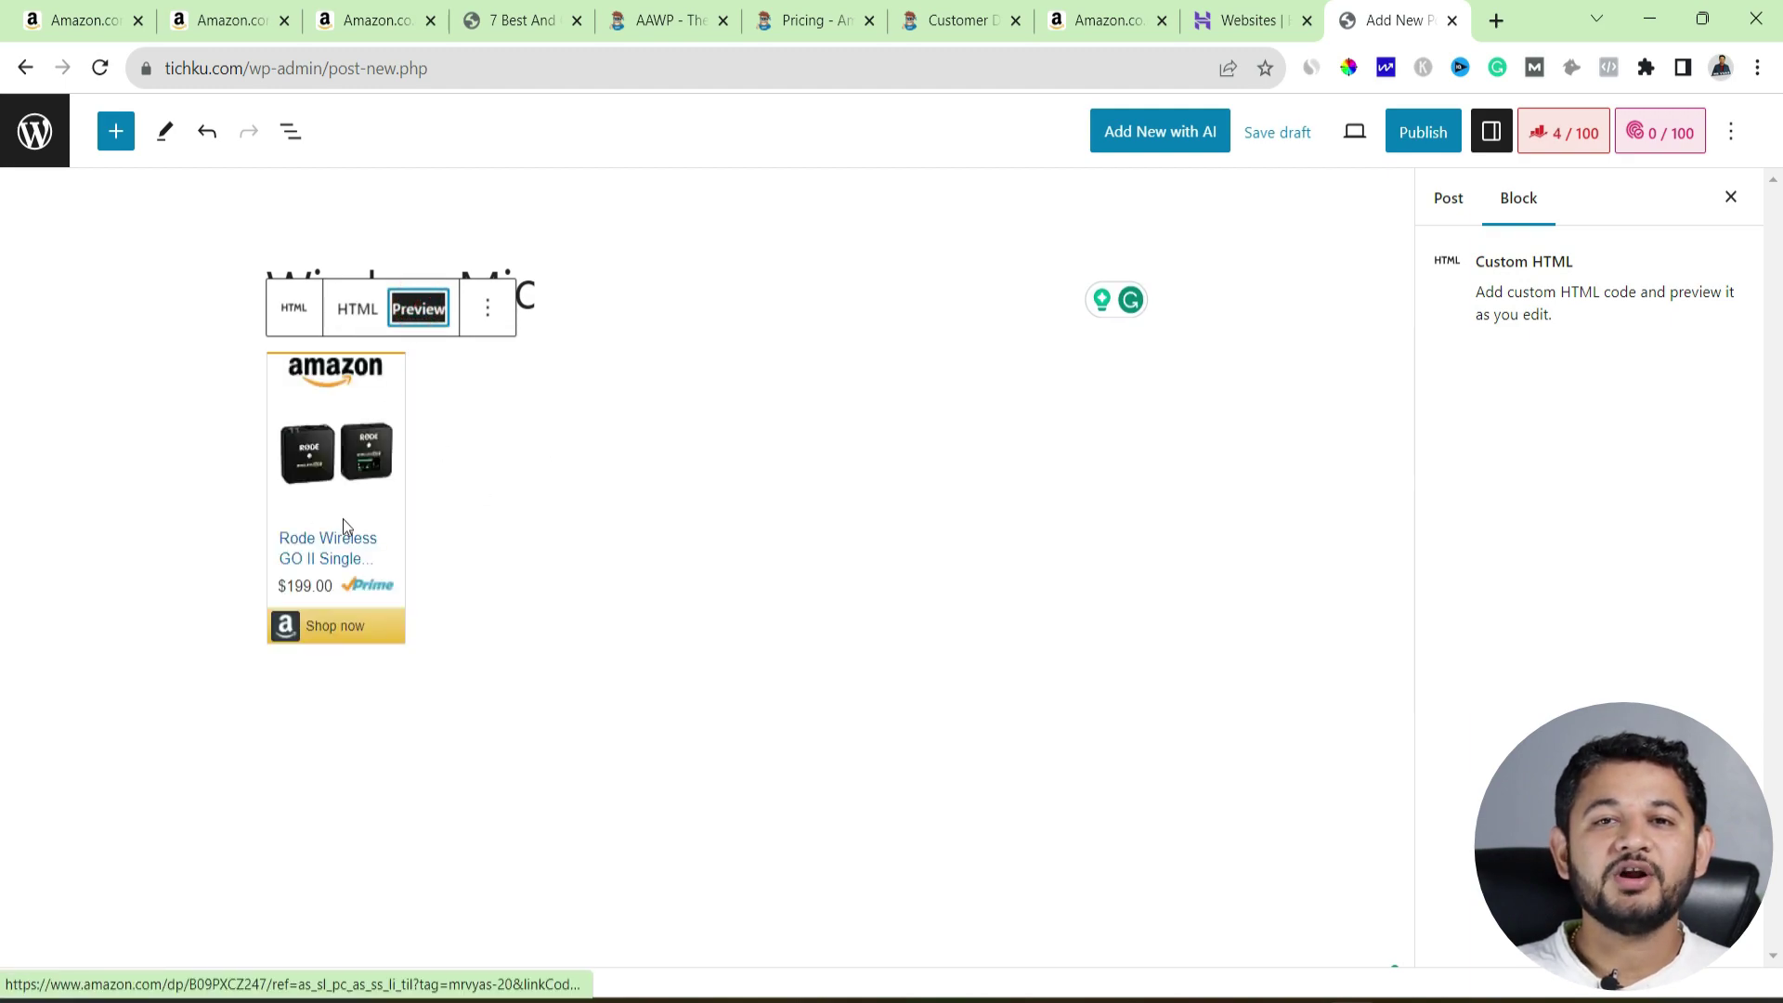
click(514, 689)
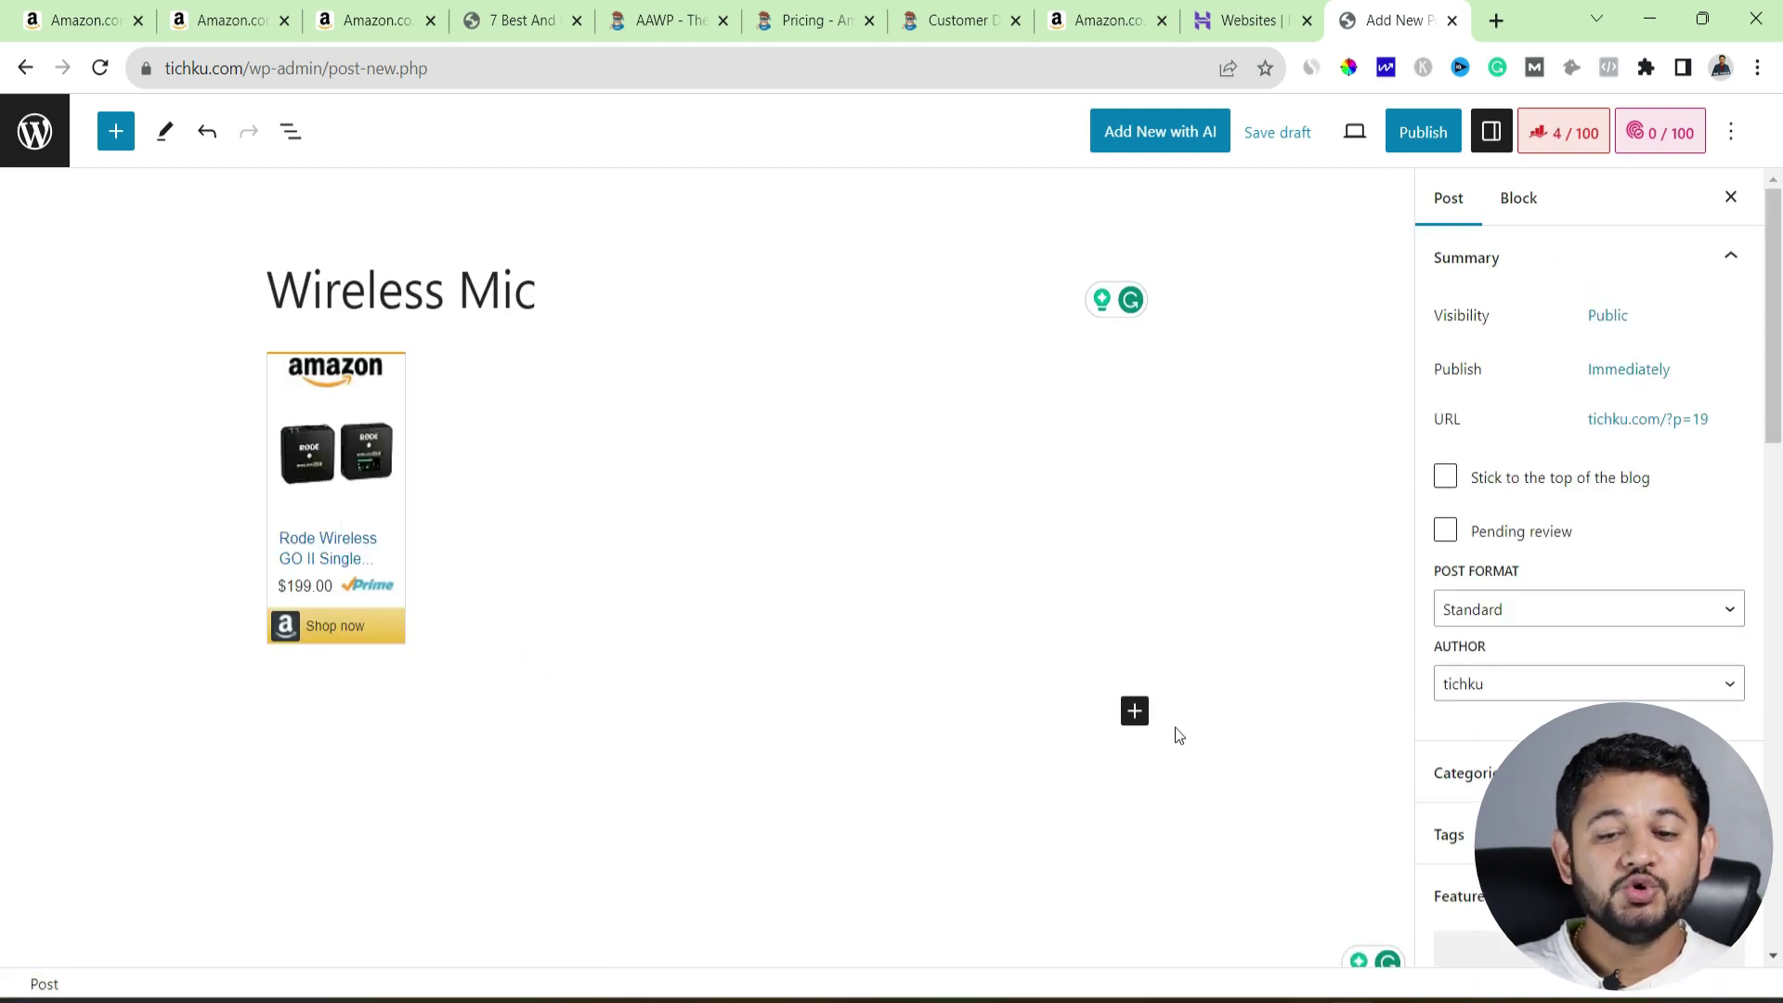
- Add a second Custom HTML block to the post, and copy the Medium image link's HTML from the Amazon product page
click(1135, 711)
click(1315, 444)
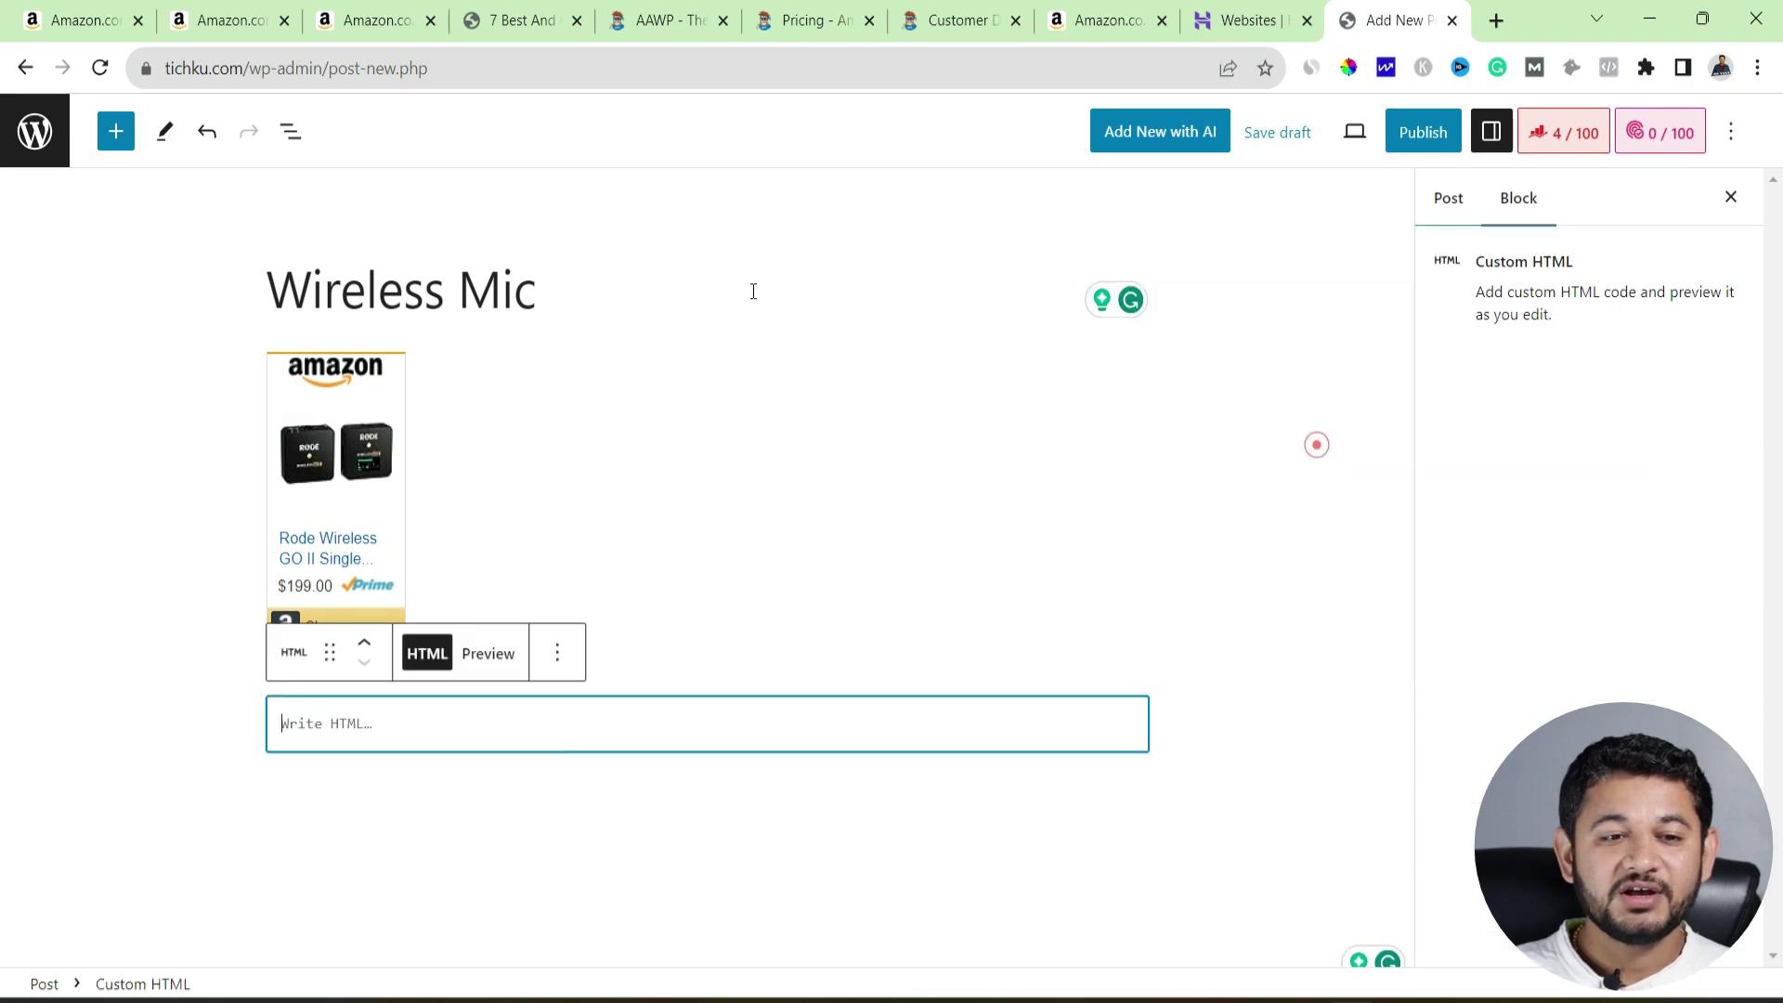
click(100, 18)
click(260, 31)
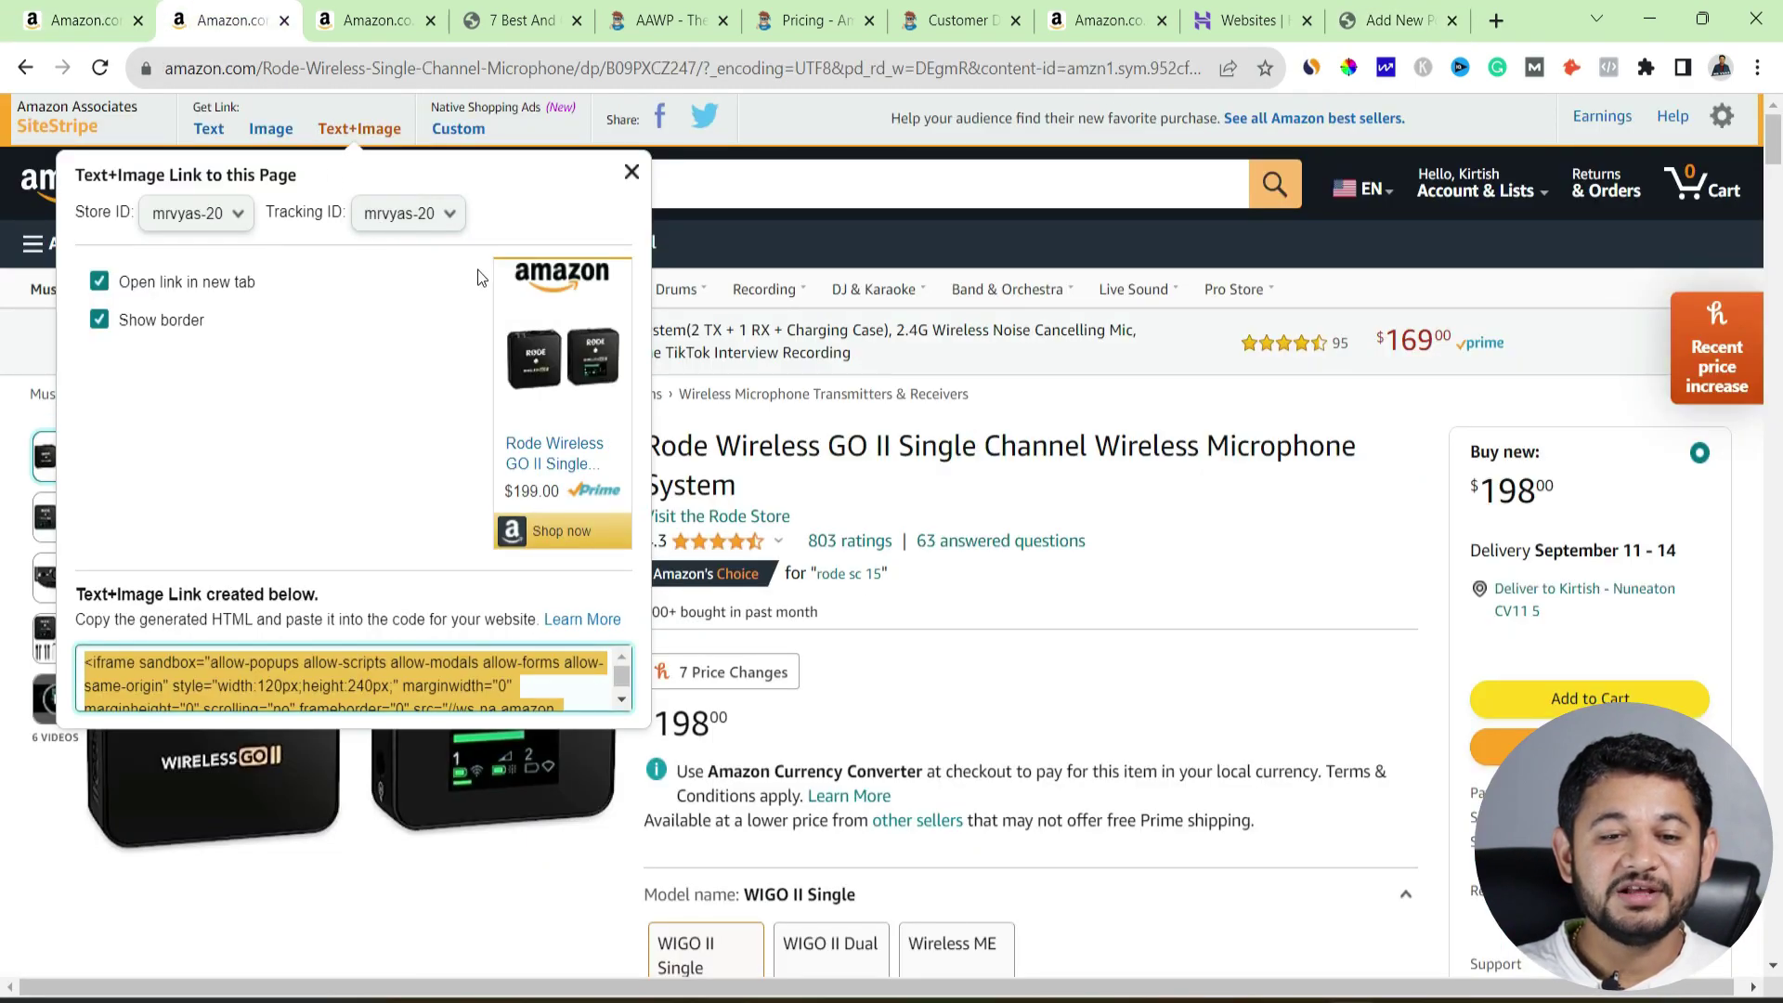
click(269, 128)
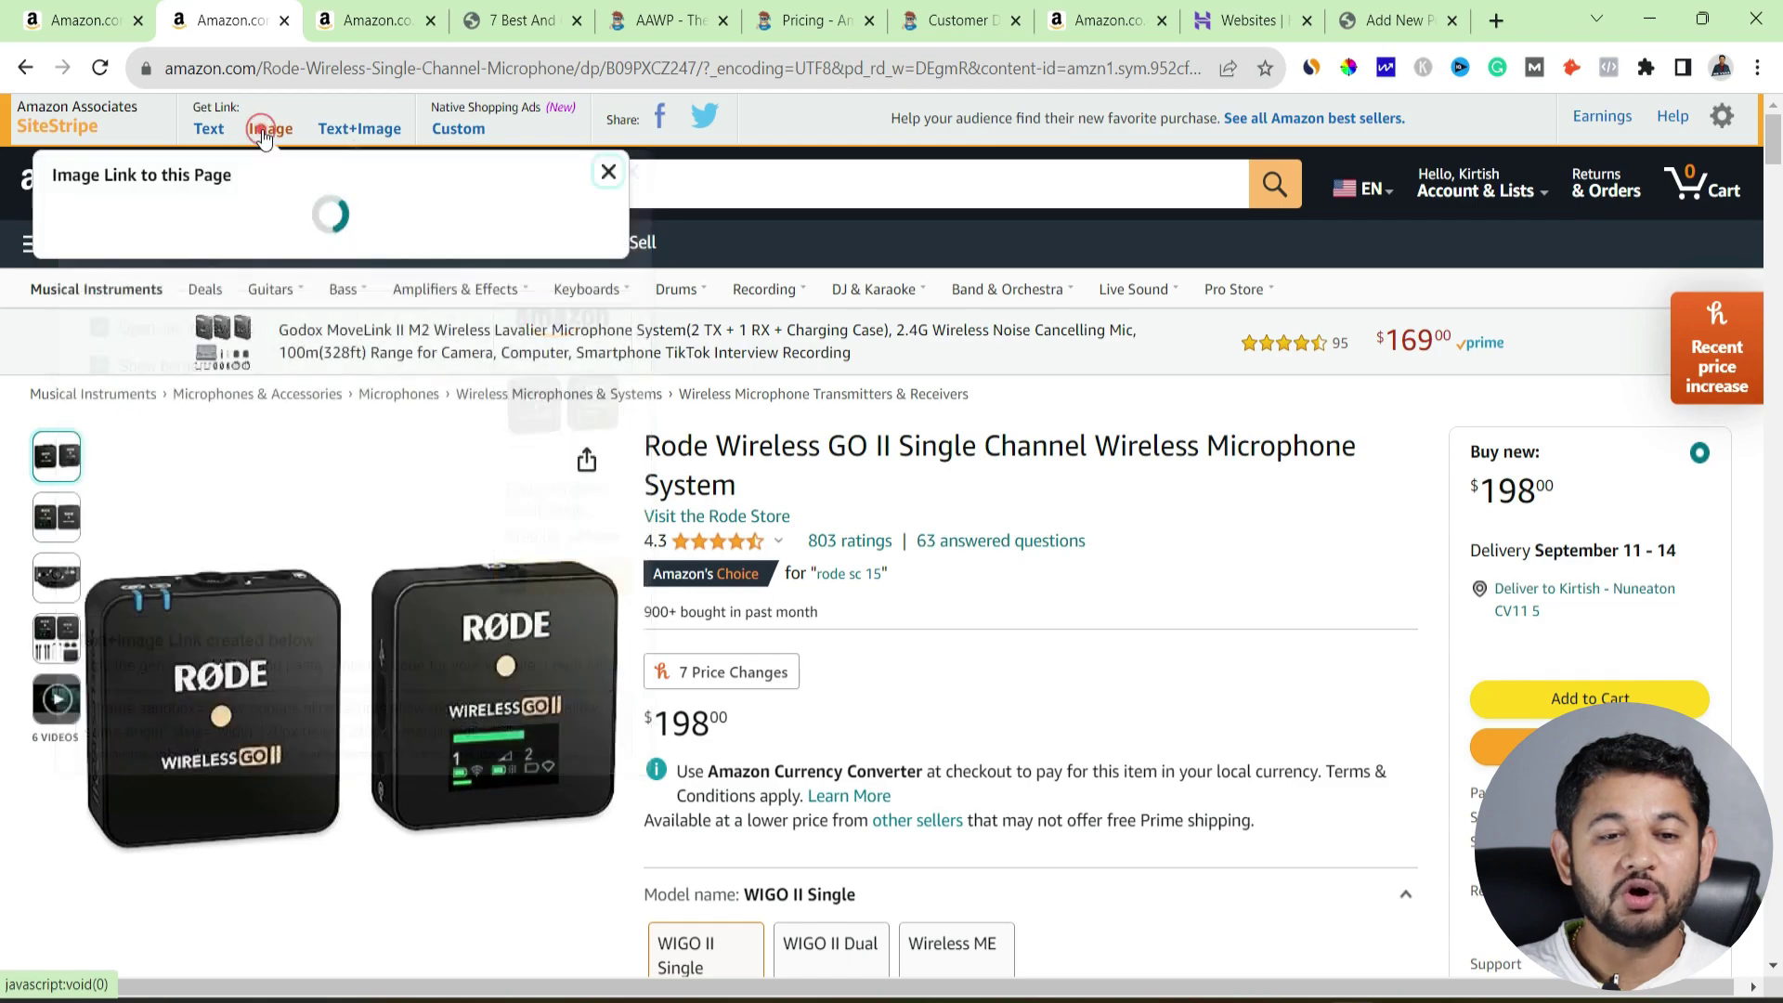
key(ctrl+a)
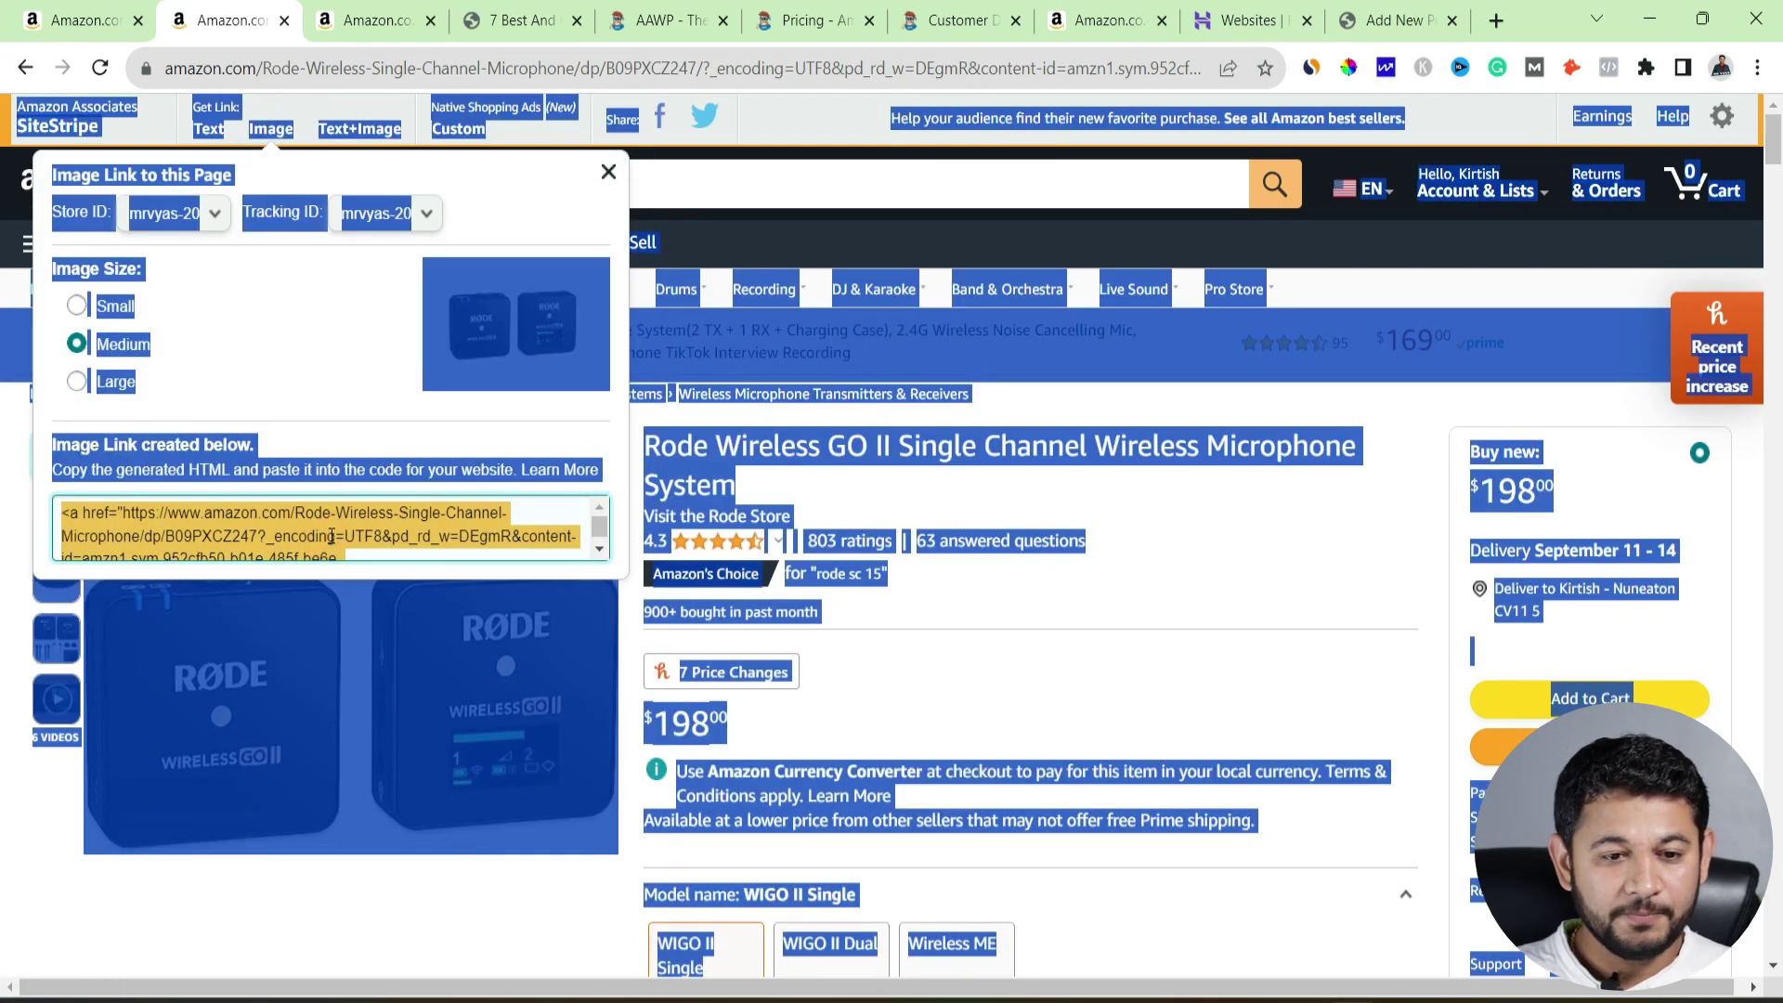
click(422, 538)
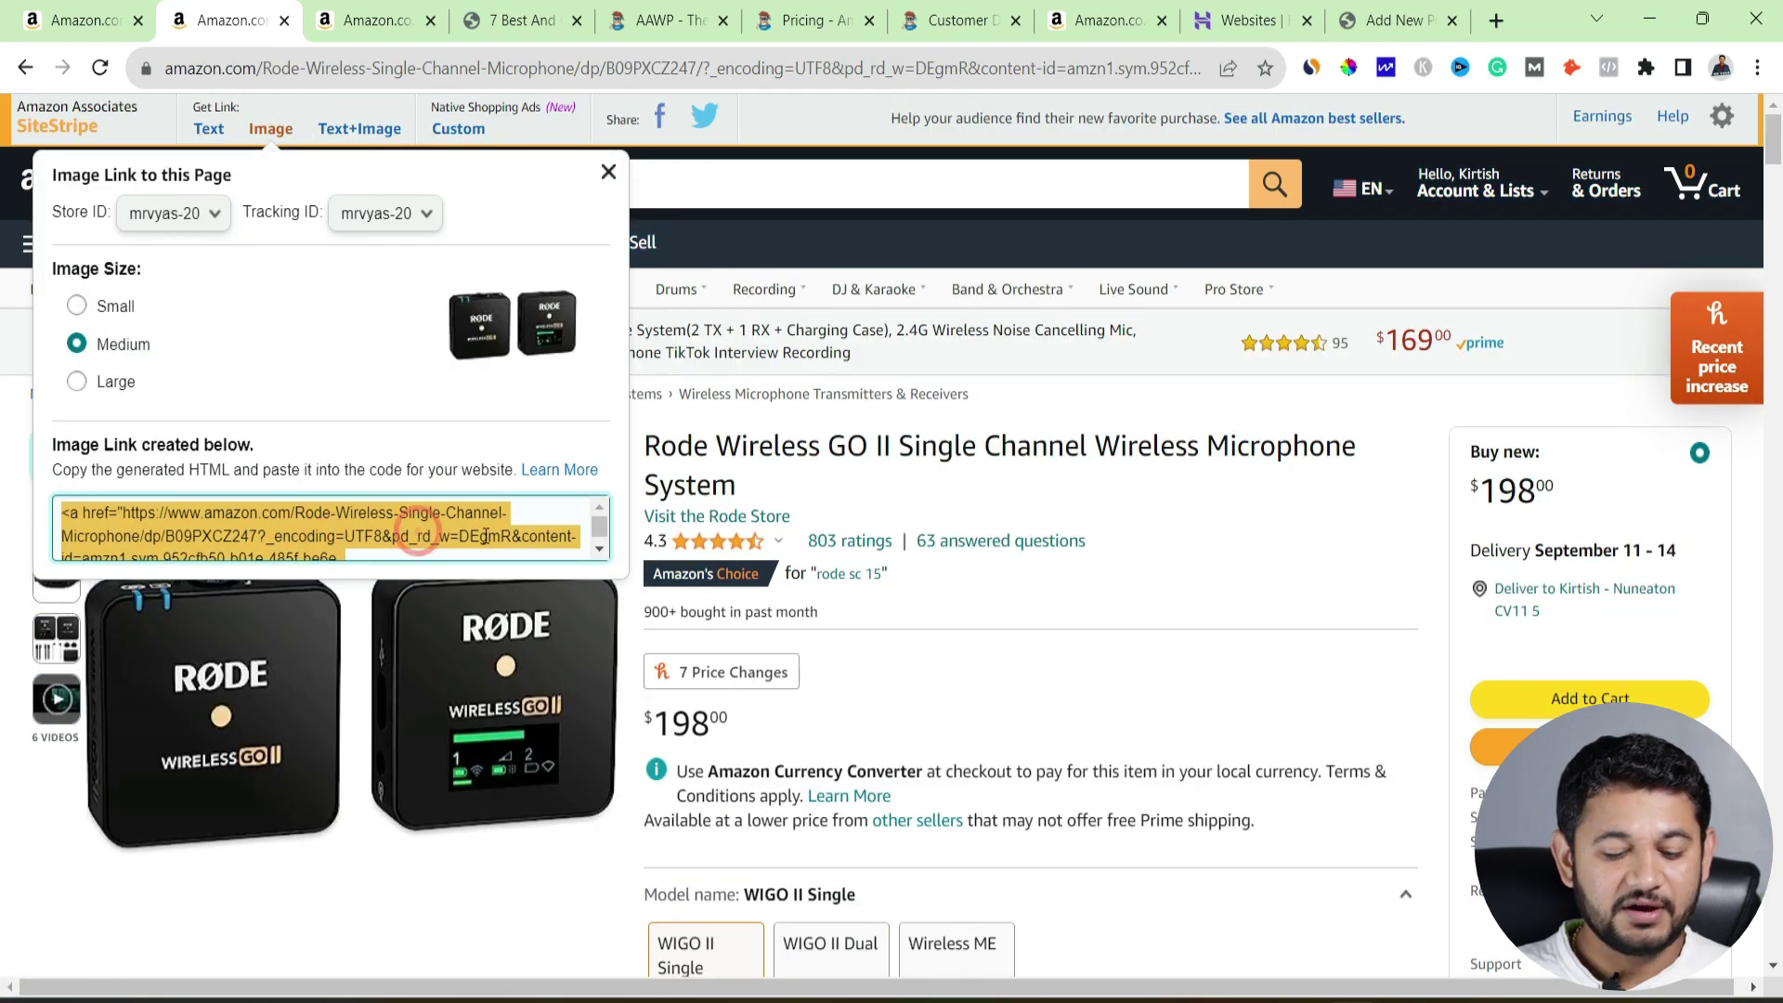
- Paste the copied image link code into the second Custom HTML block of the WordPress post and preview it
click(1385, 16)
click(353, 725)
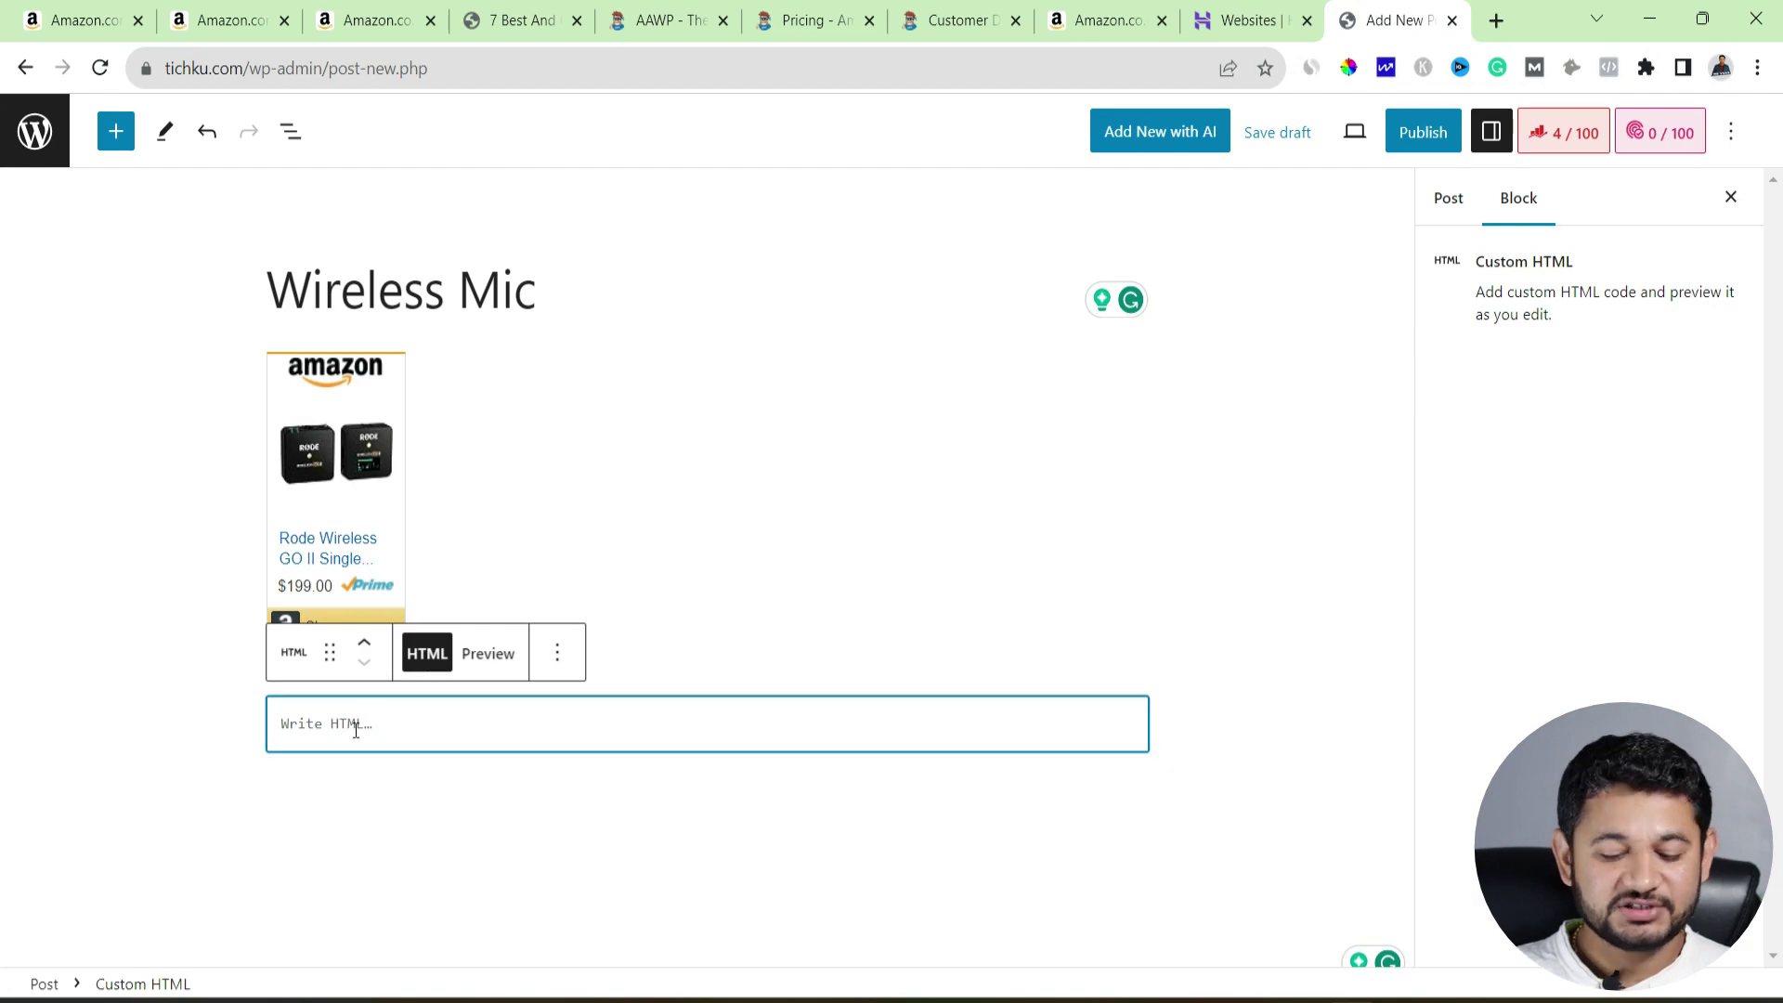
key(ctrl+v)
click(463, 658)
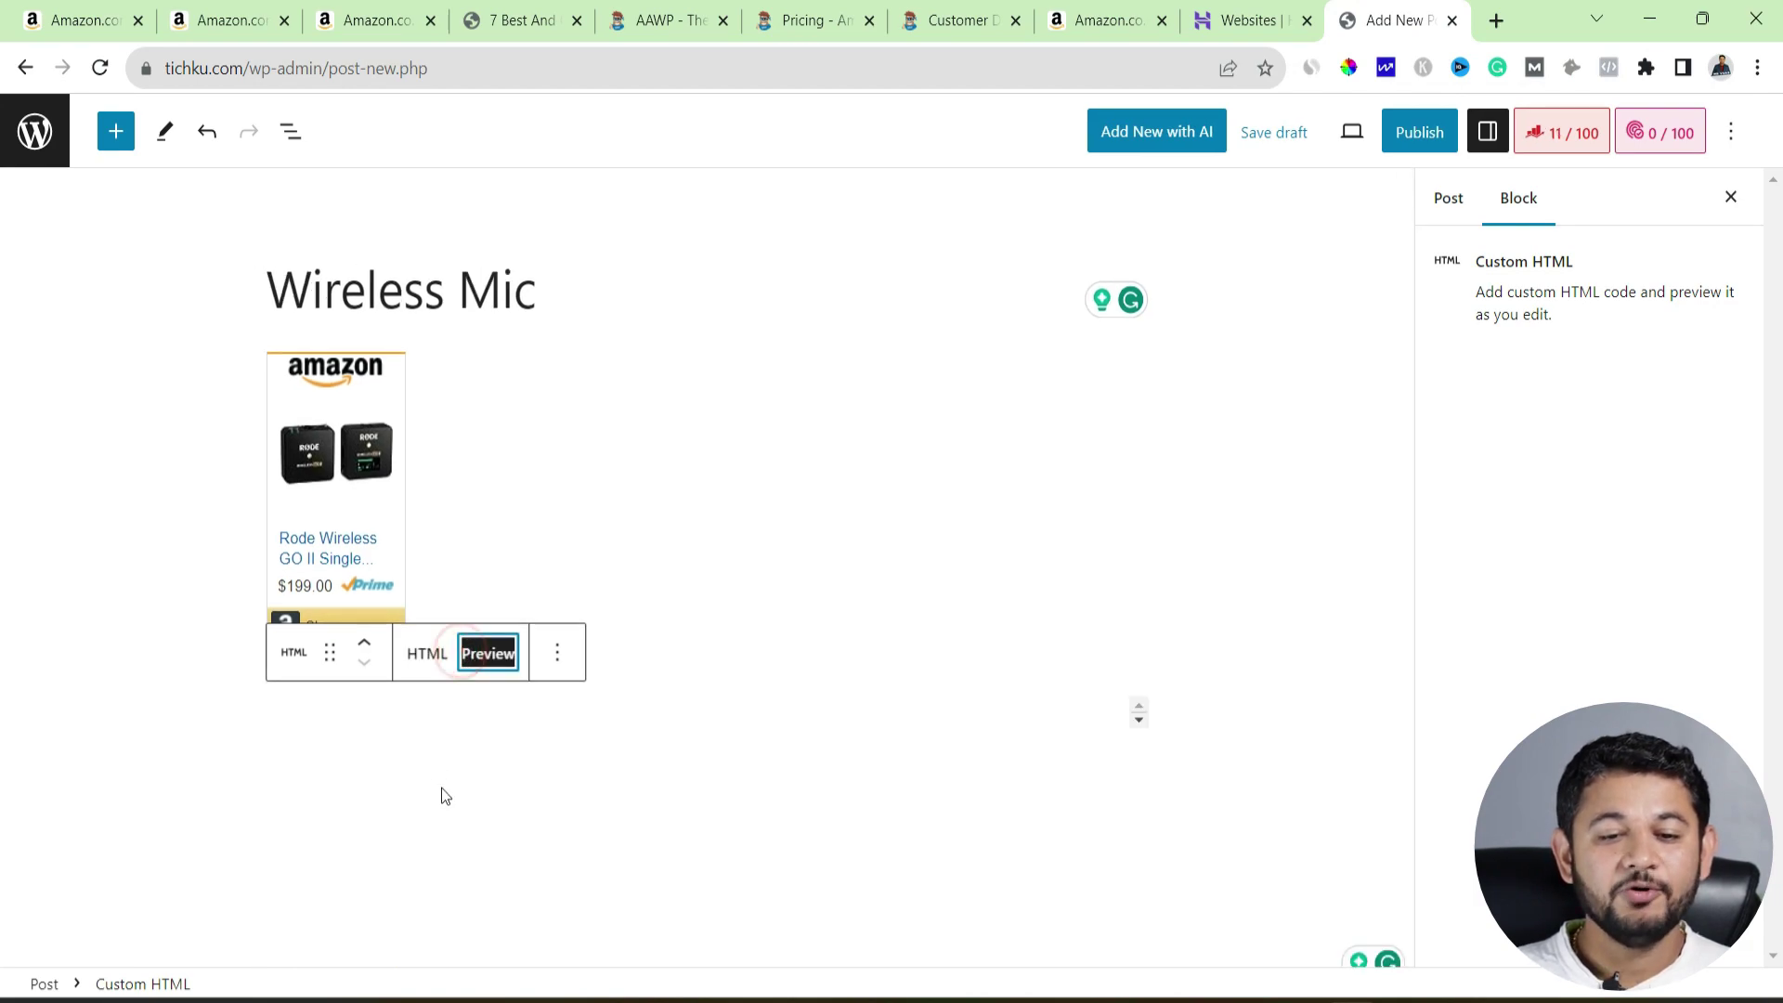
- Save the "Wireless Mic" post as a draft and publish it
click(1287, 139)
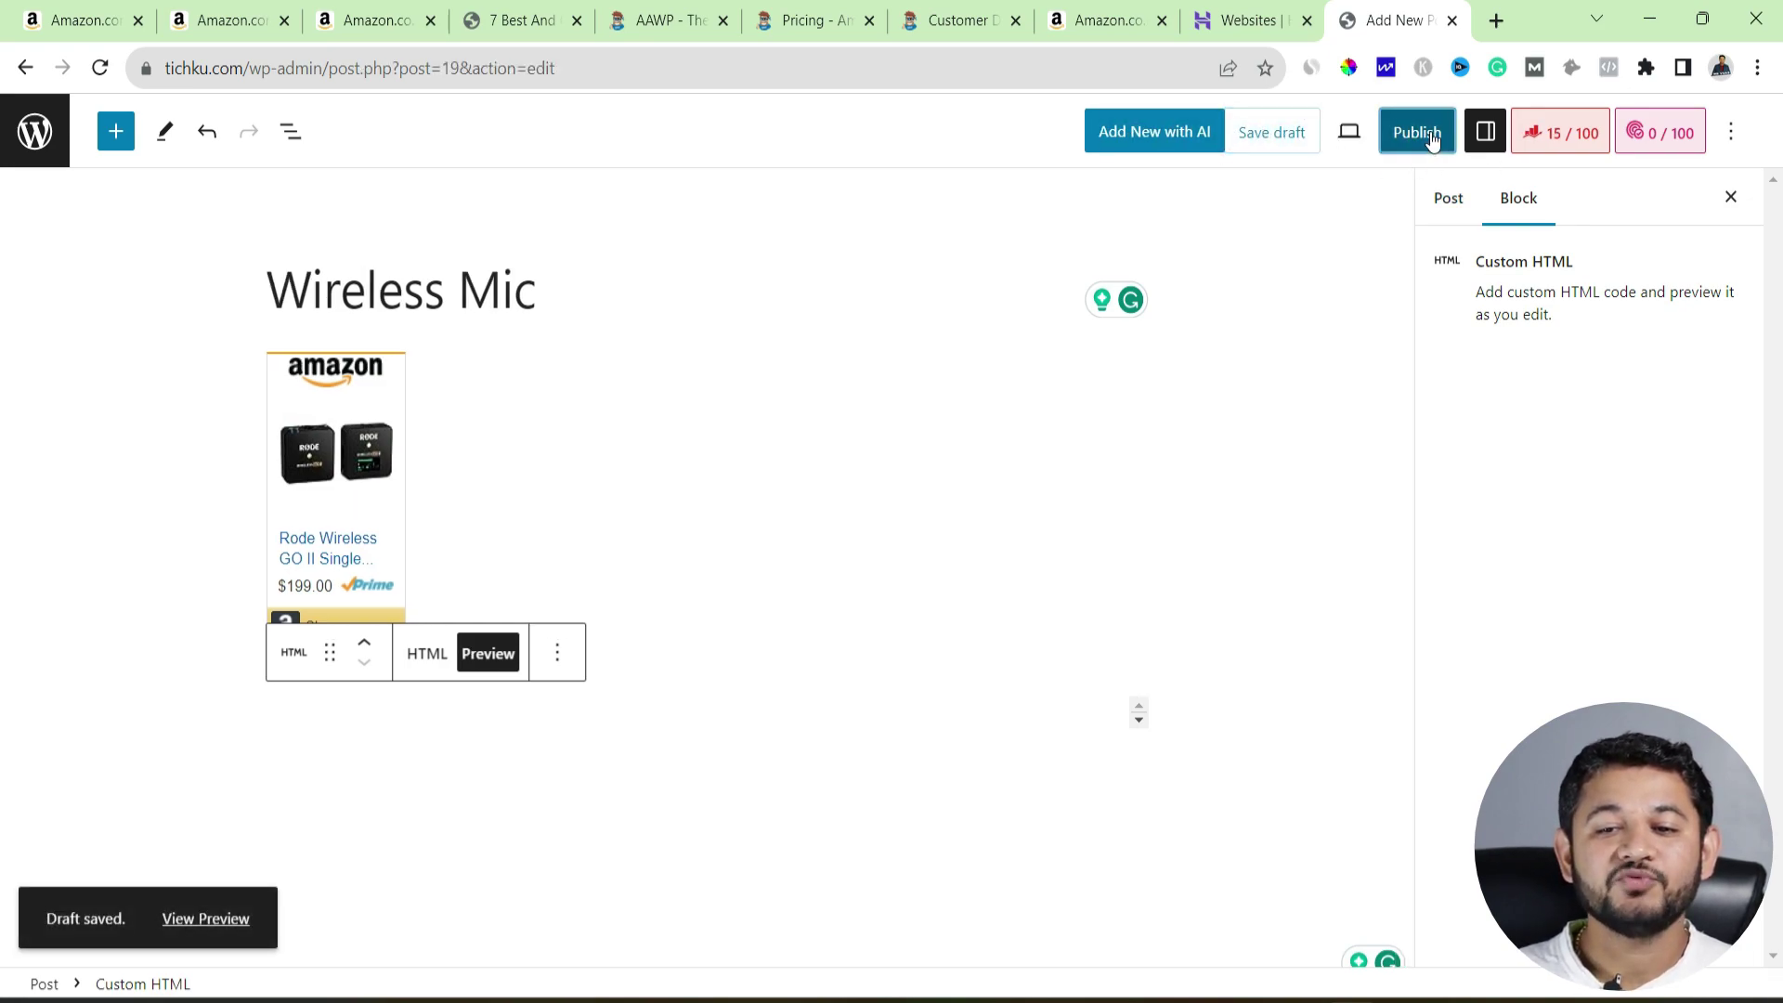
click(1431, 136)
click(1561, 133)
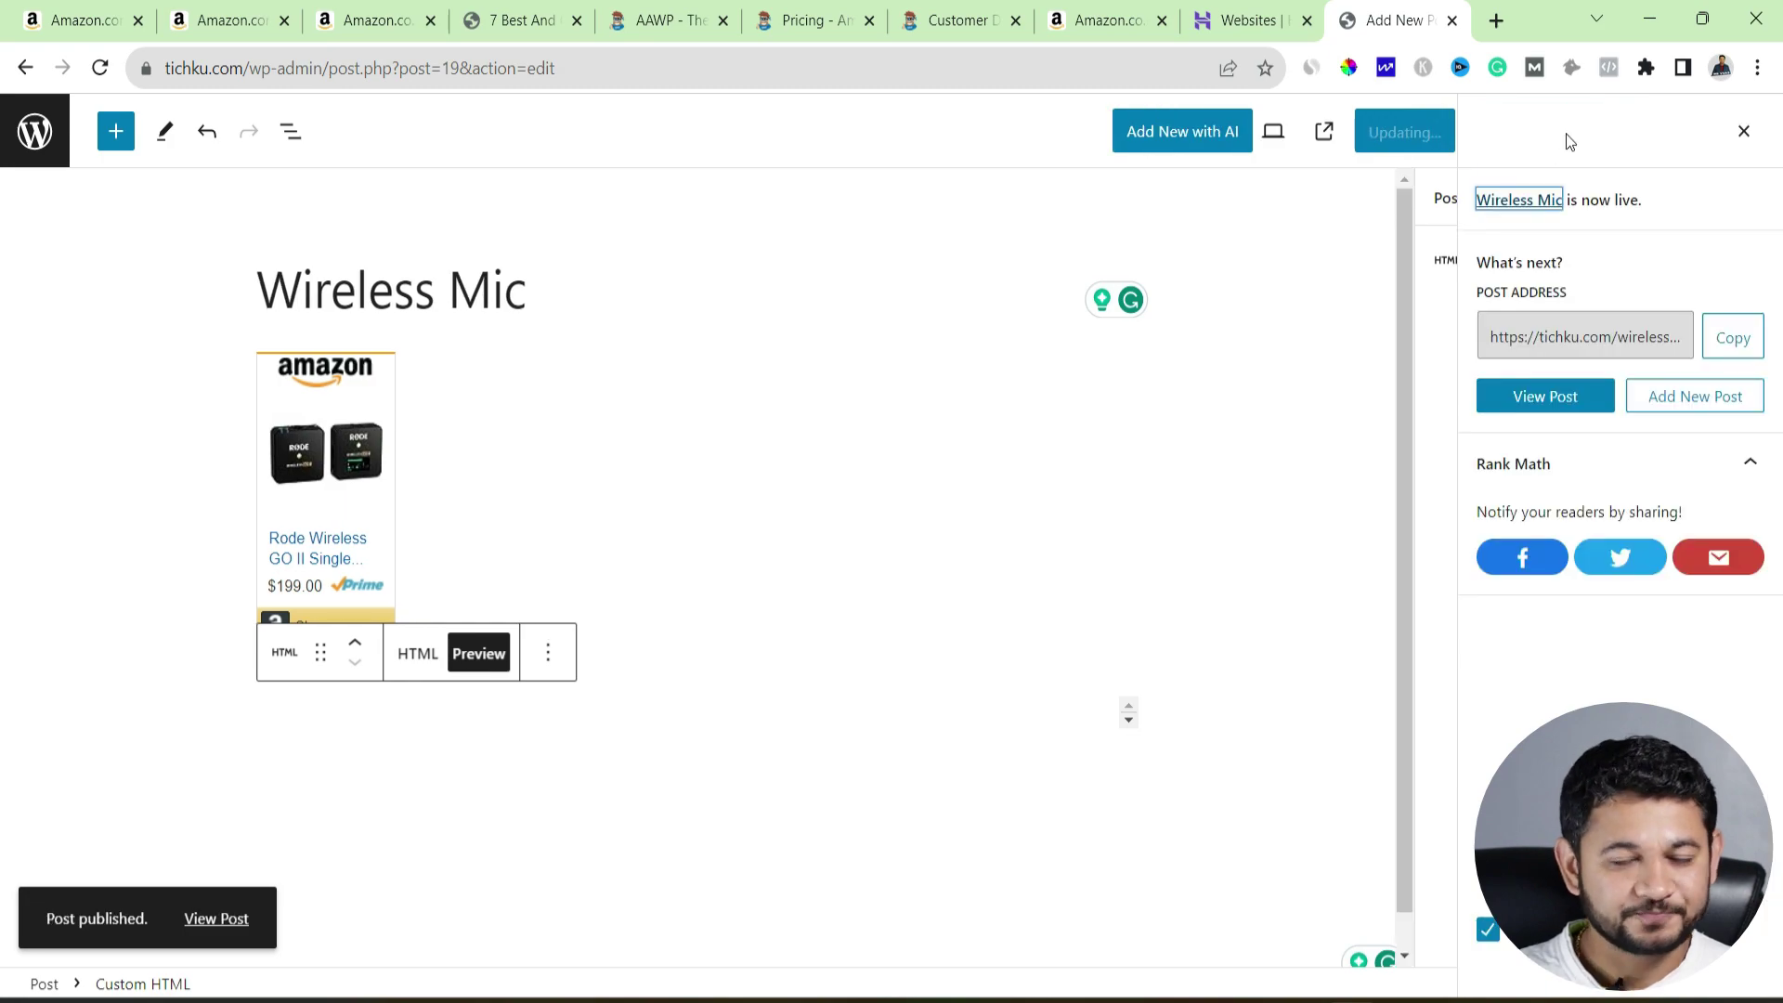
- View the published "Wireless Mic" post in a new browser tab to check both affiliate links
right_click(1545, 399)
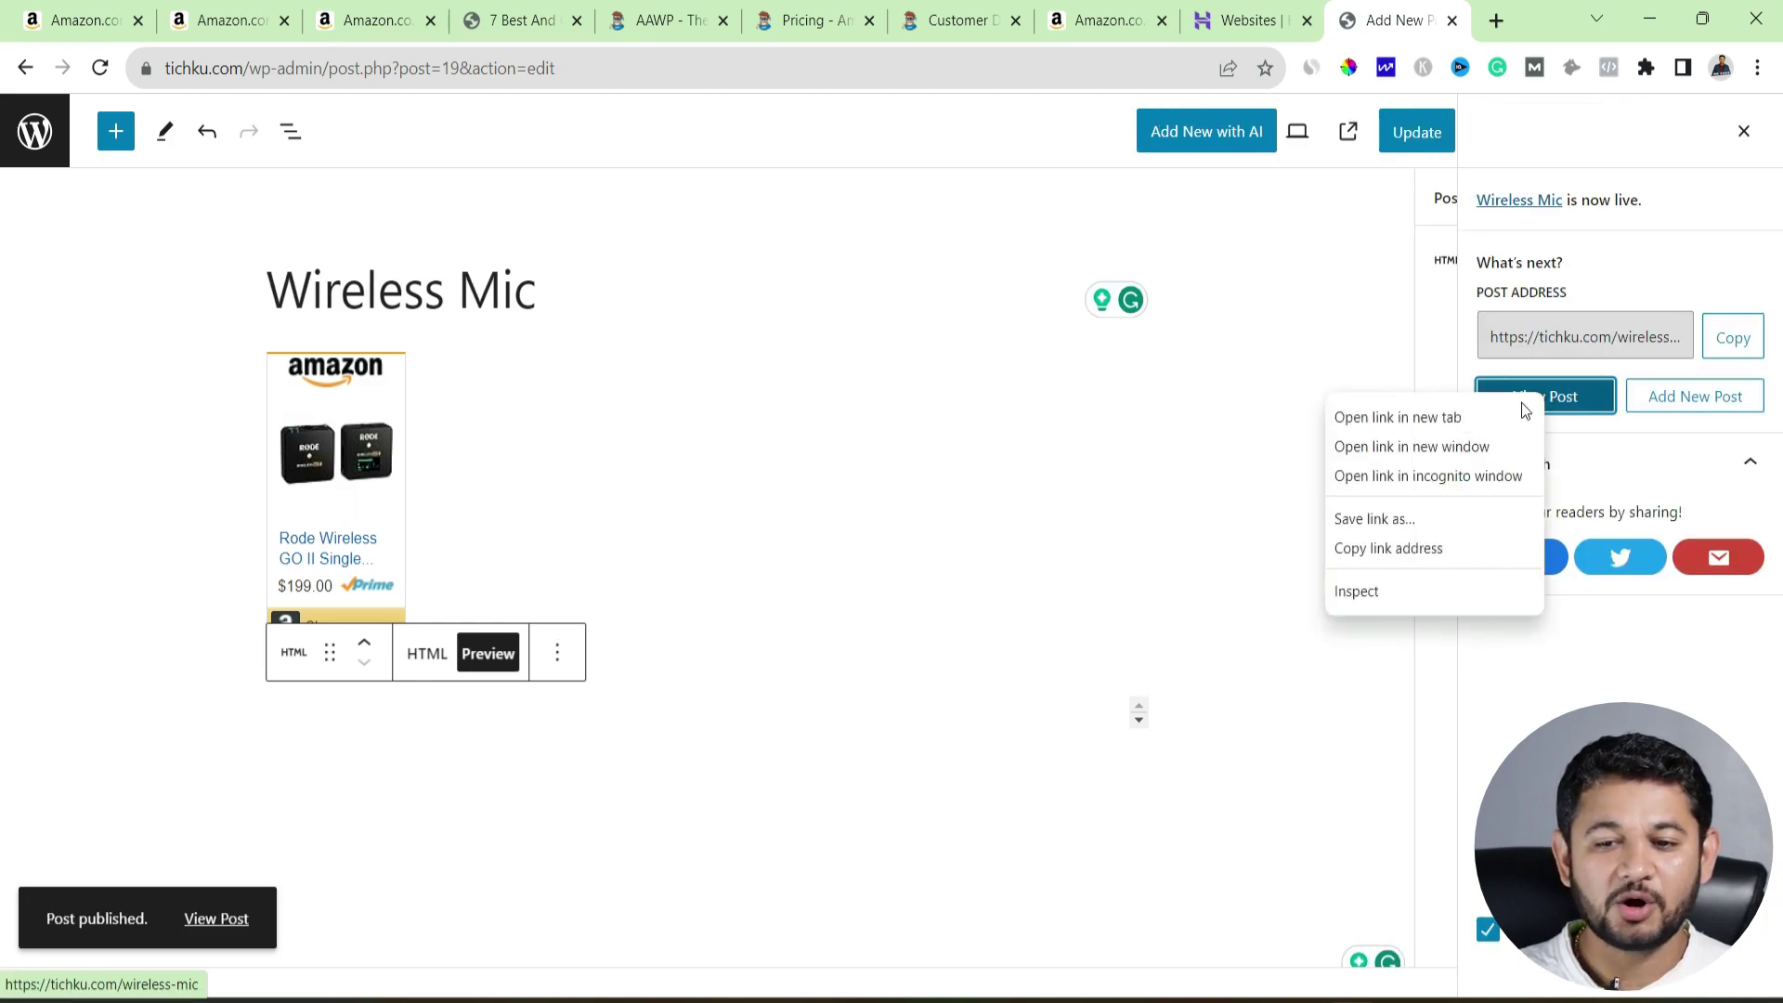
click(1491, 413)
click(1403, 19)
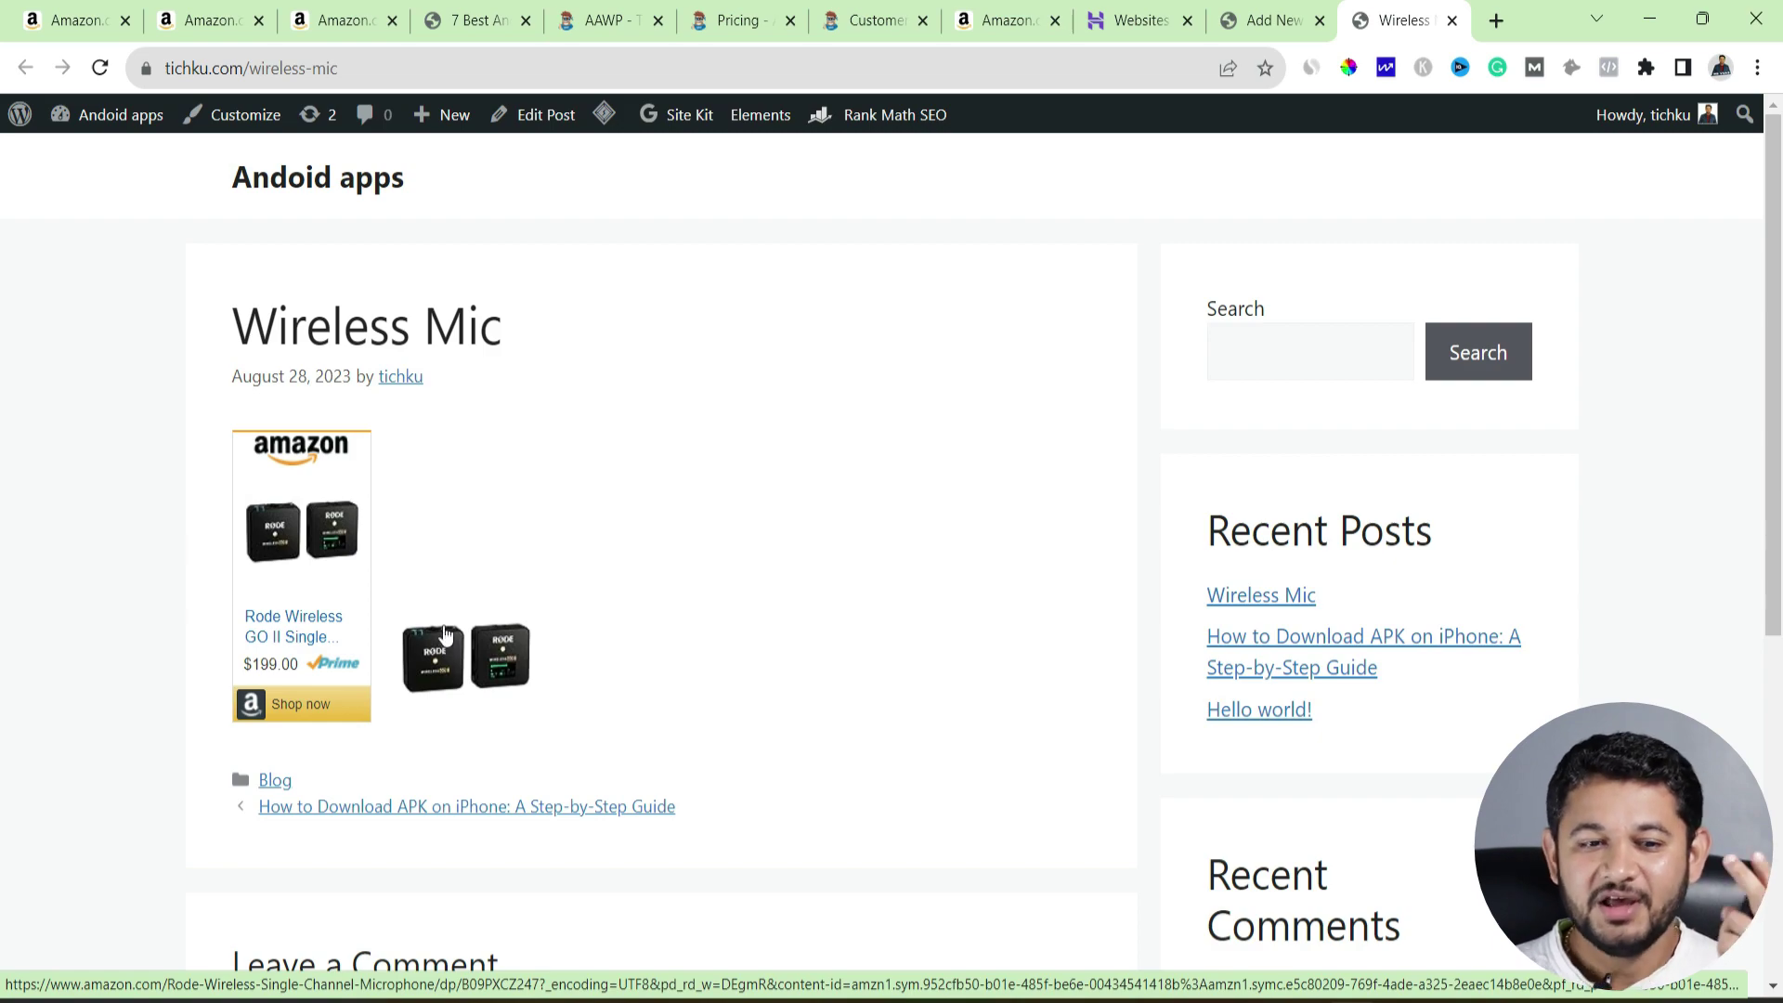
- Return to the Amazon Associates home page and show its list of available marketplace countries
click(77, 11)
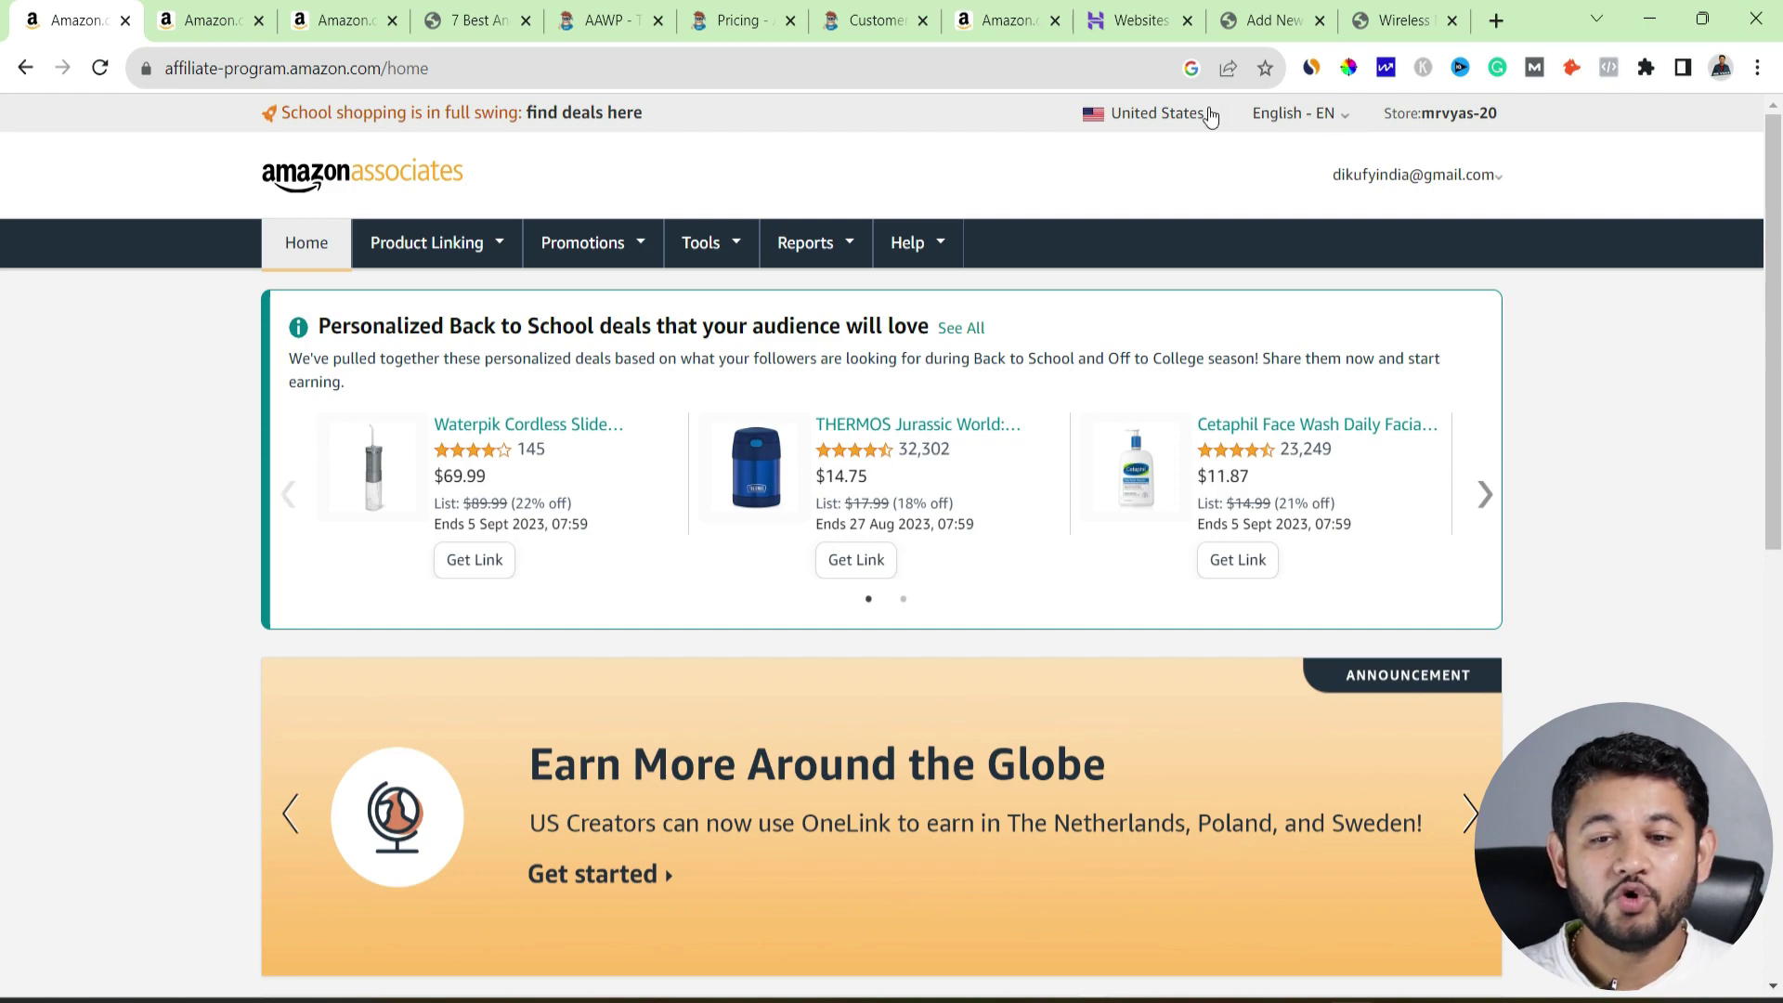
click(1212, 115)
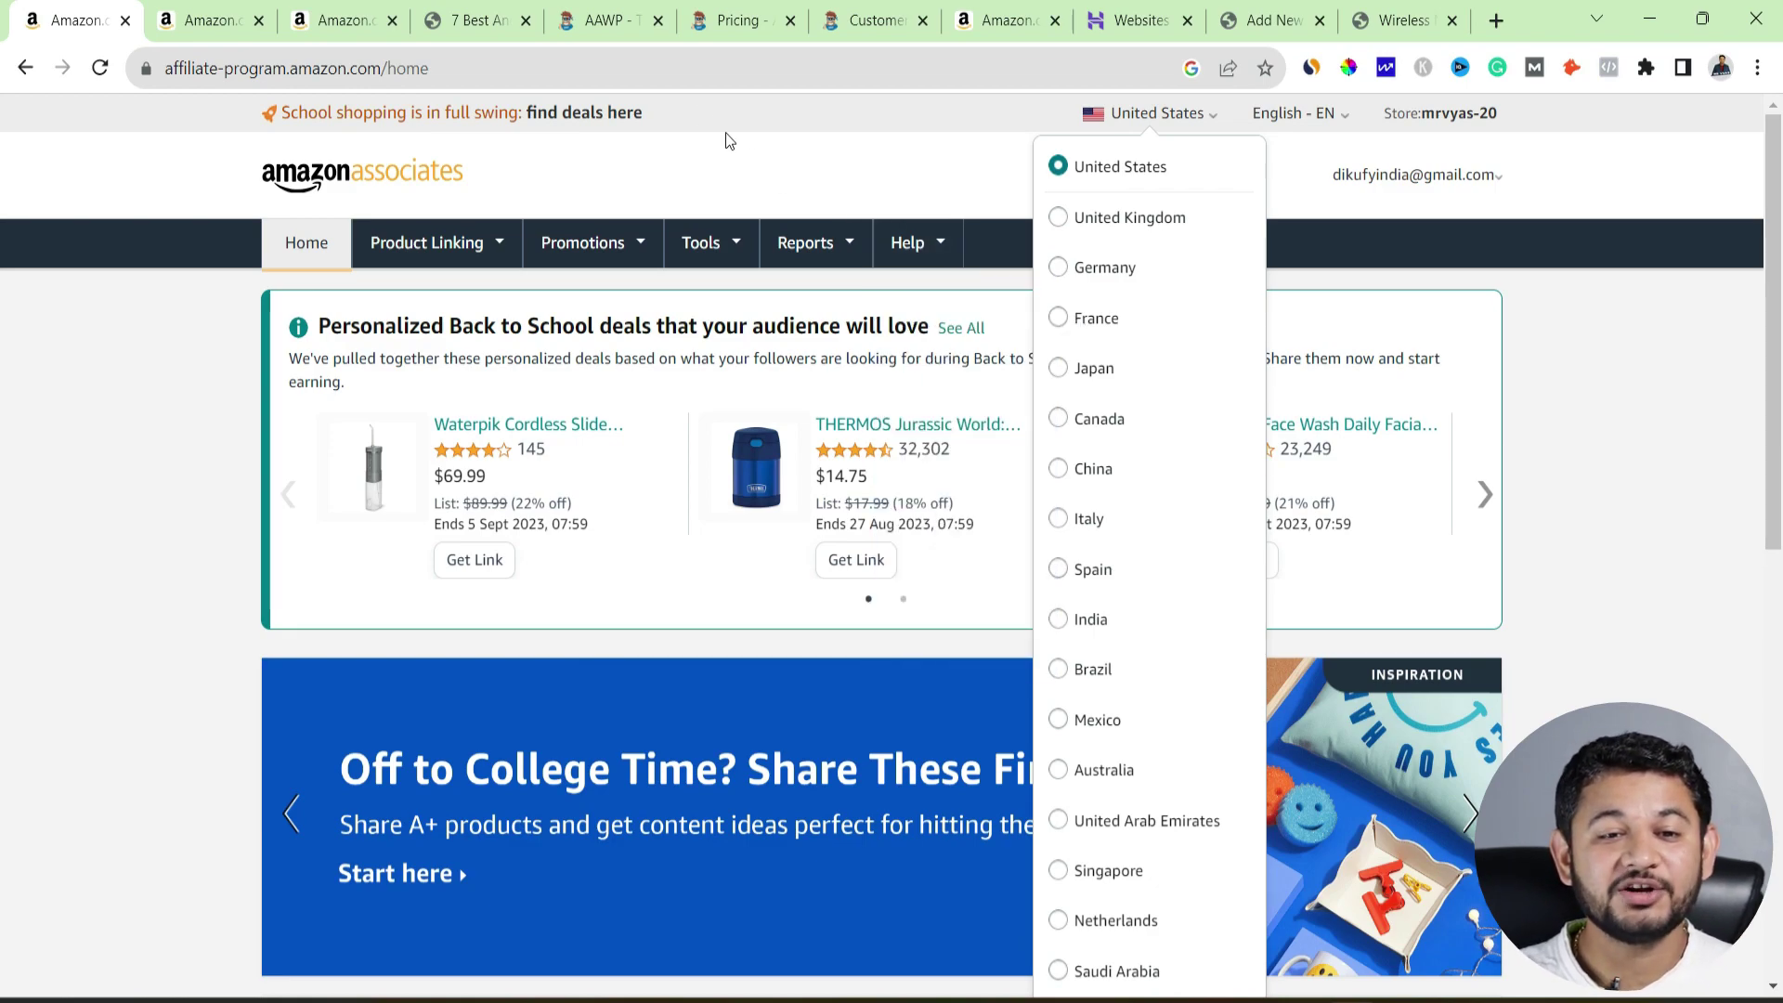
- Follow the RK61 keyboard's Amazon link in the soundproofidea.com article and highlight the domain of the page it opens
click(464, 19)
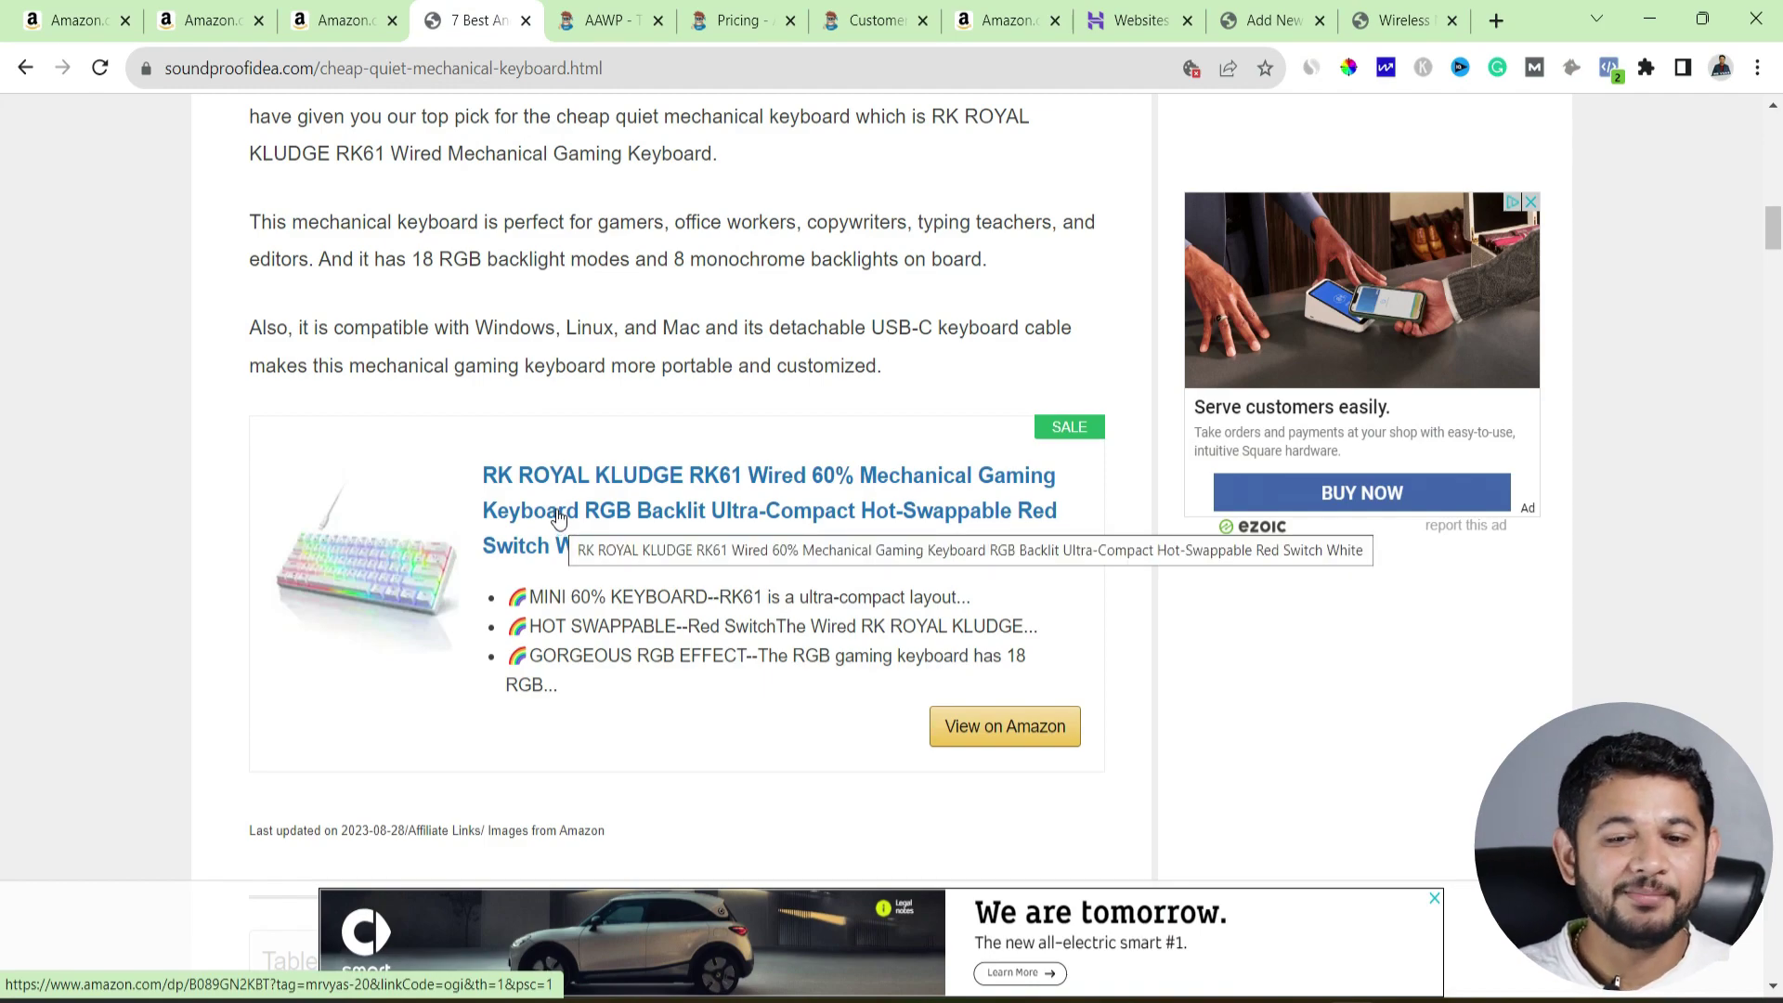
click(961, 728)
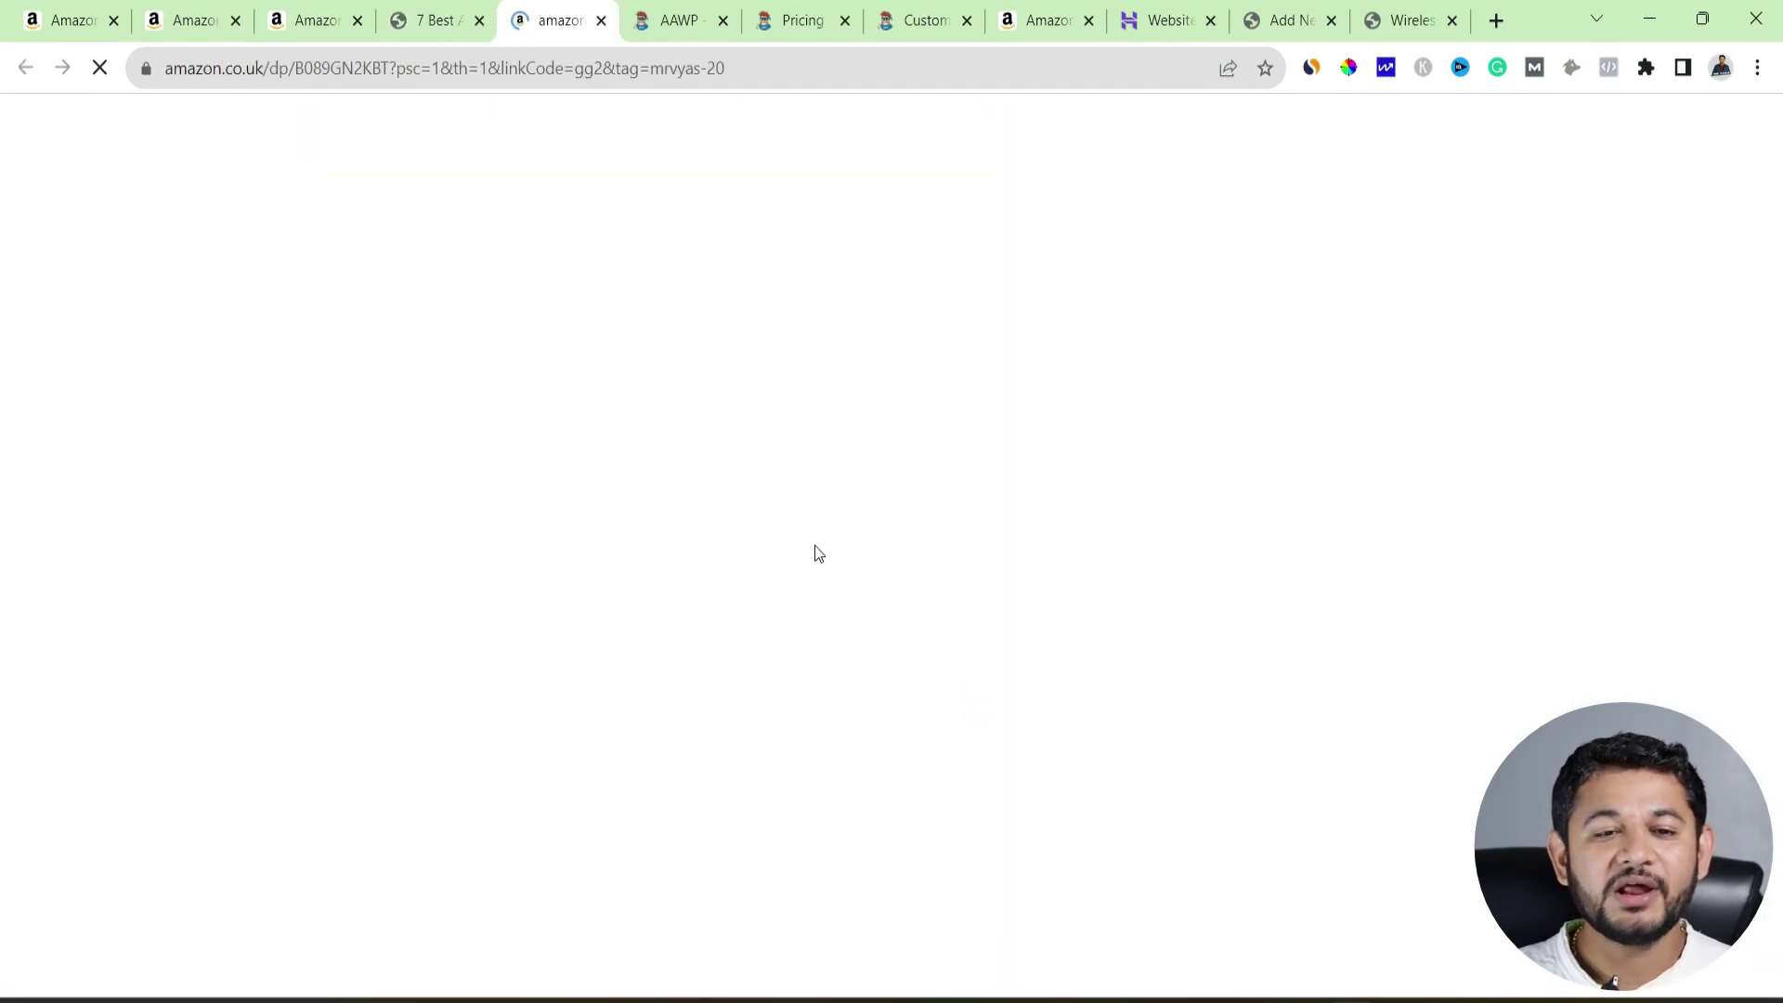
drag(255, 70, 147, 65)
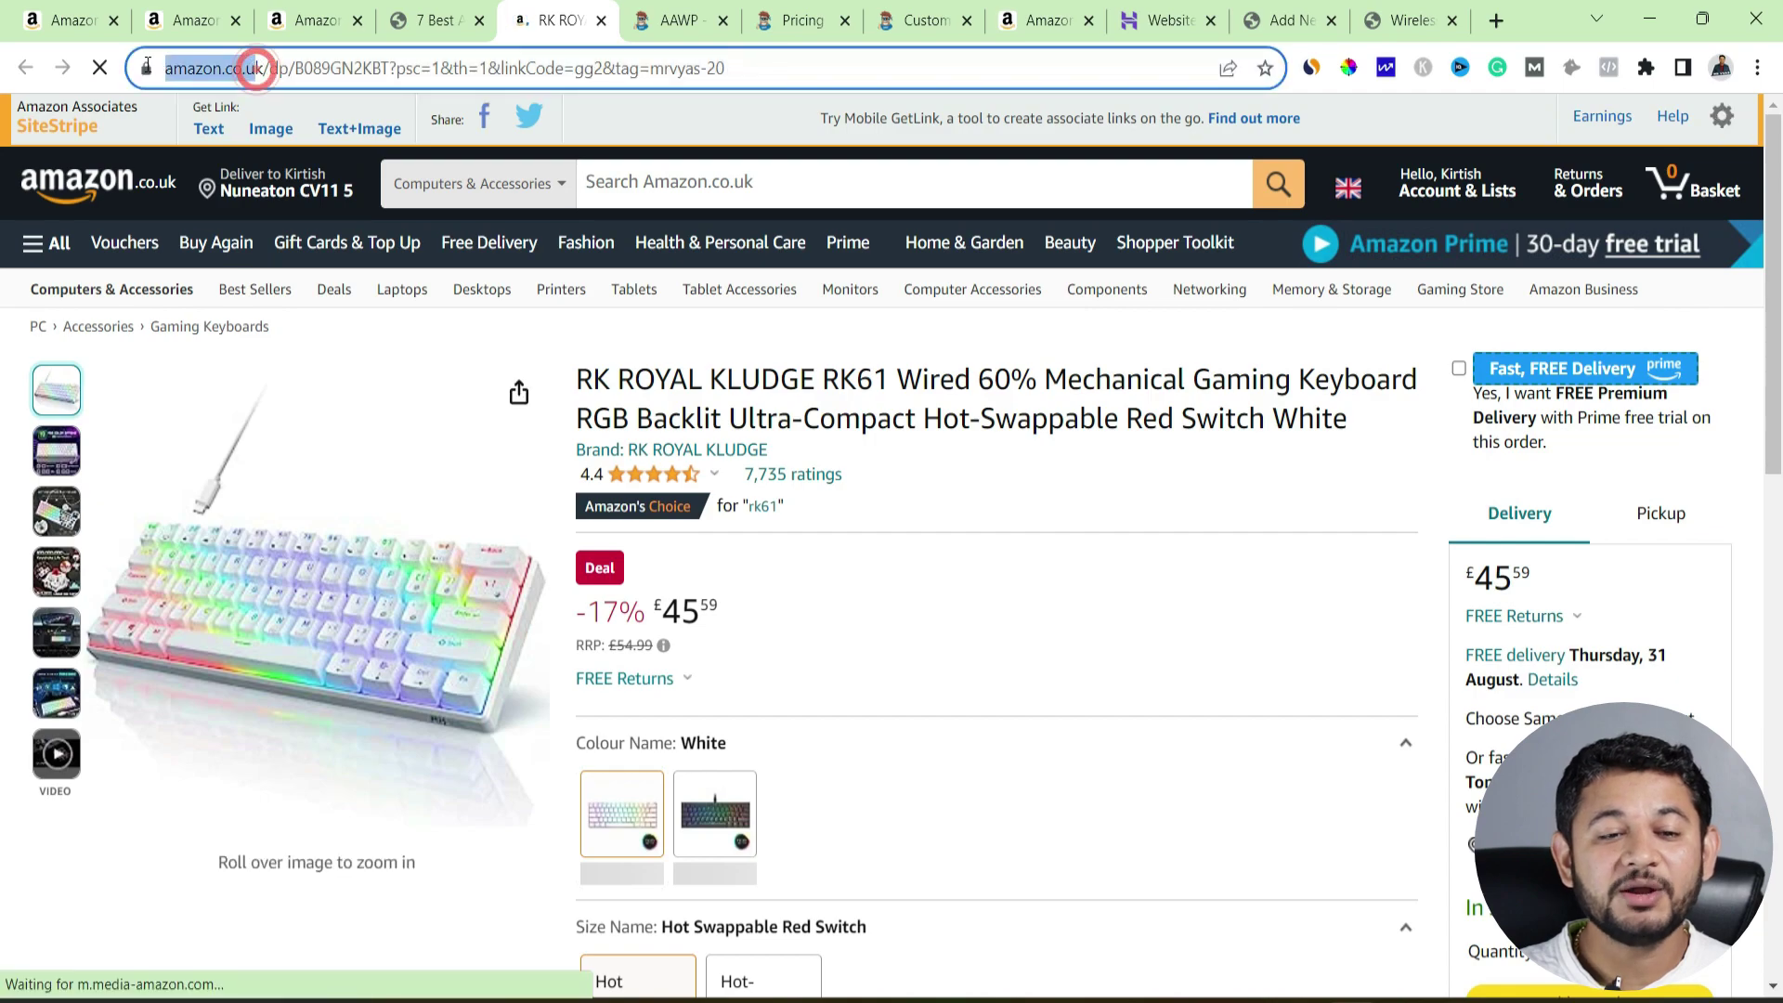
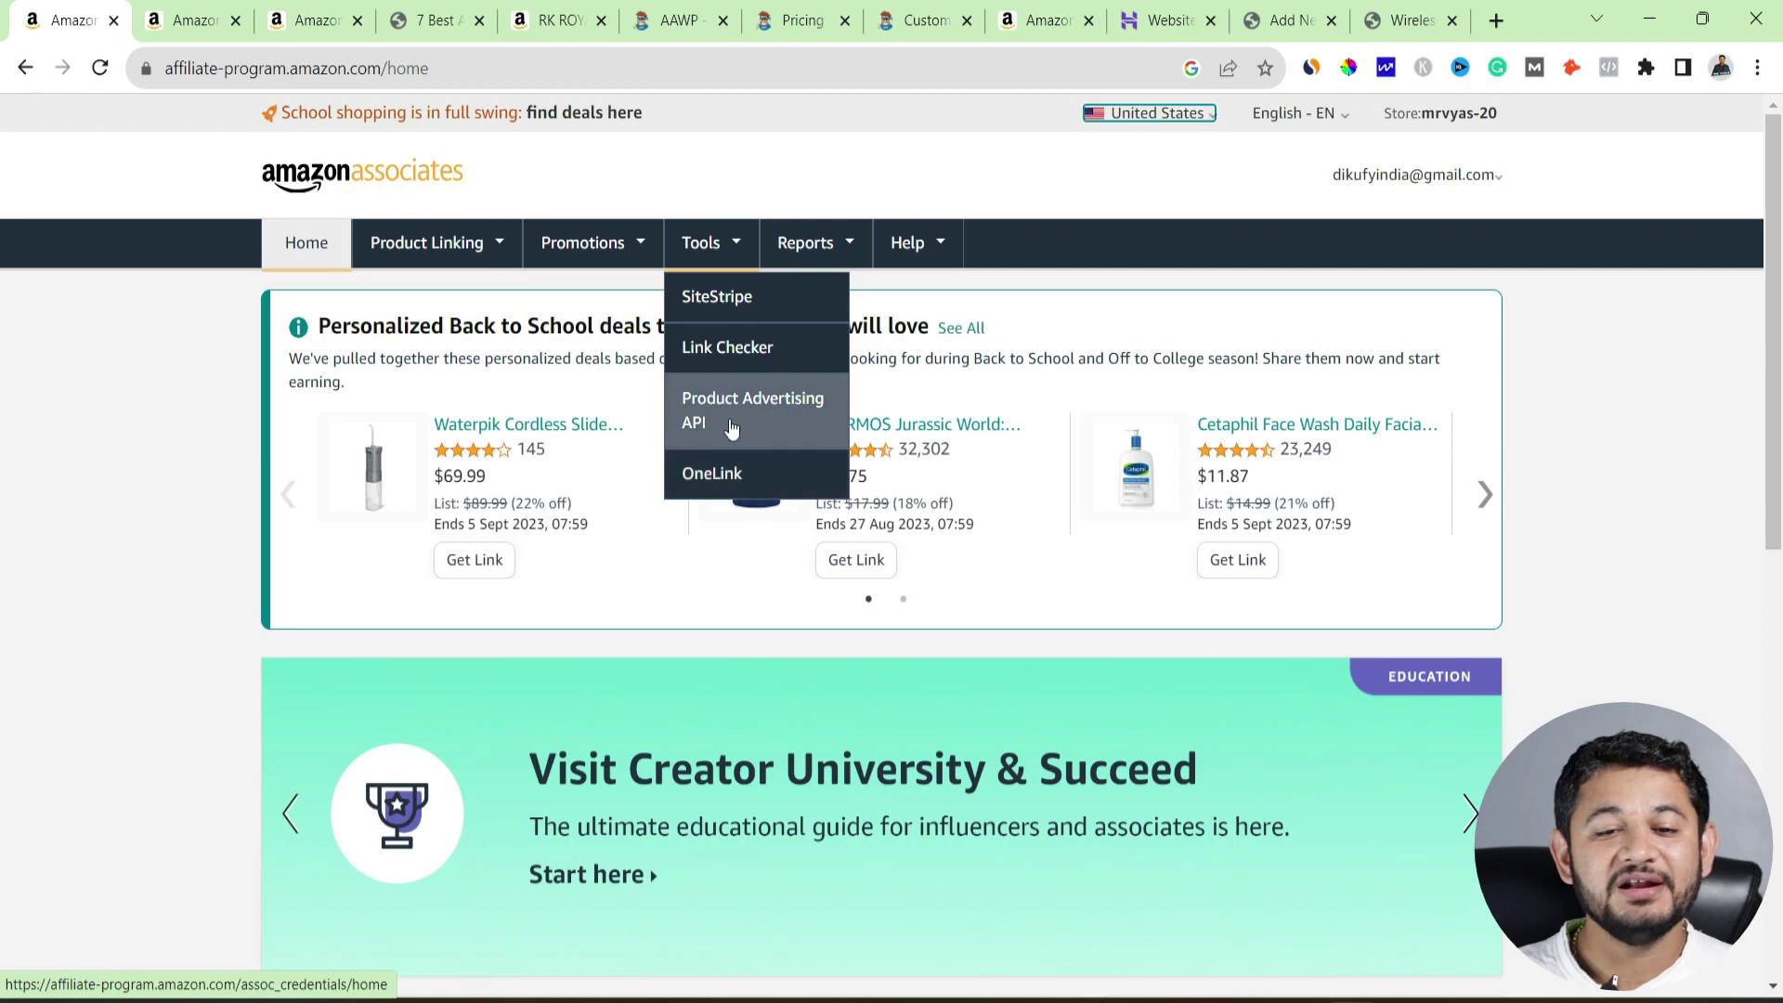
- Open OneLink's country management in Amazon Associates and review the countries the store can earn from
click(733, 482)
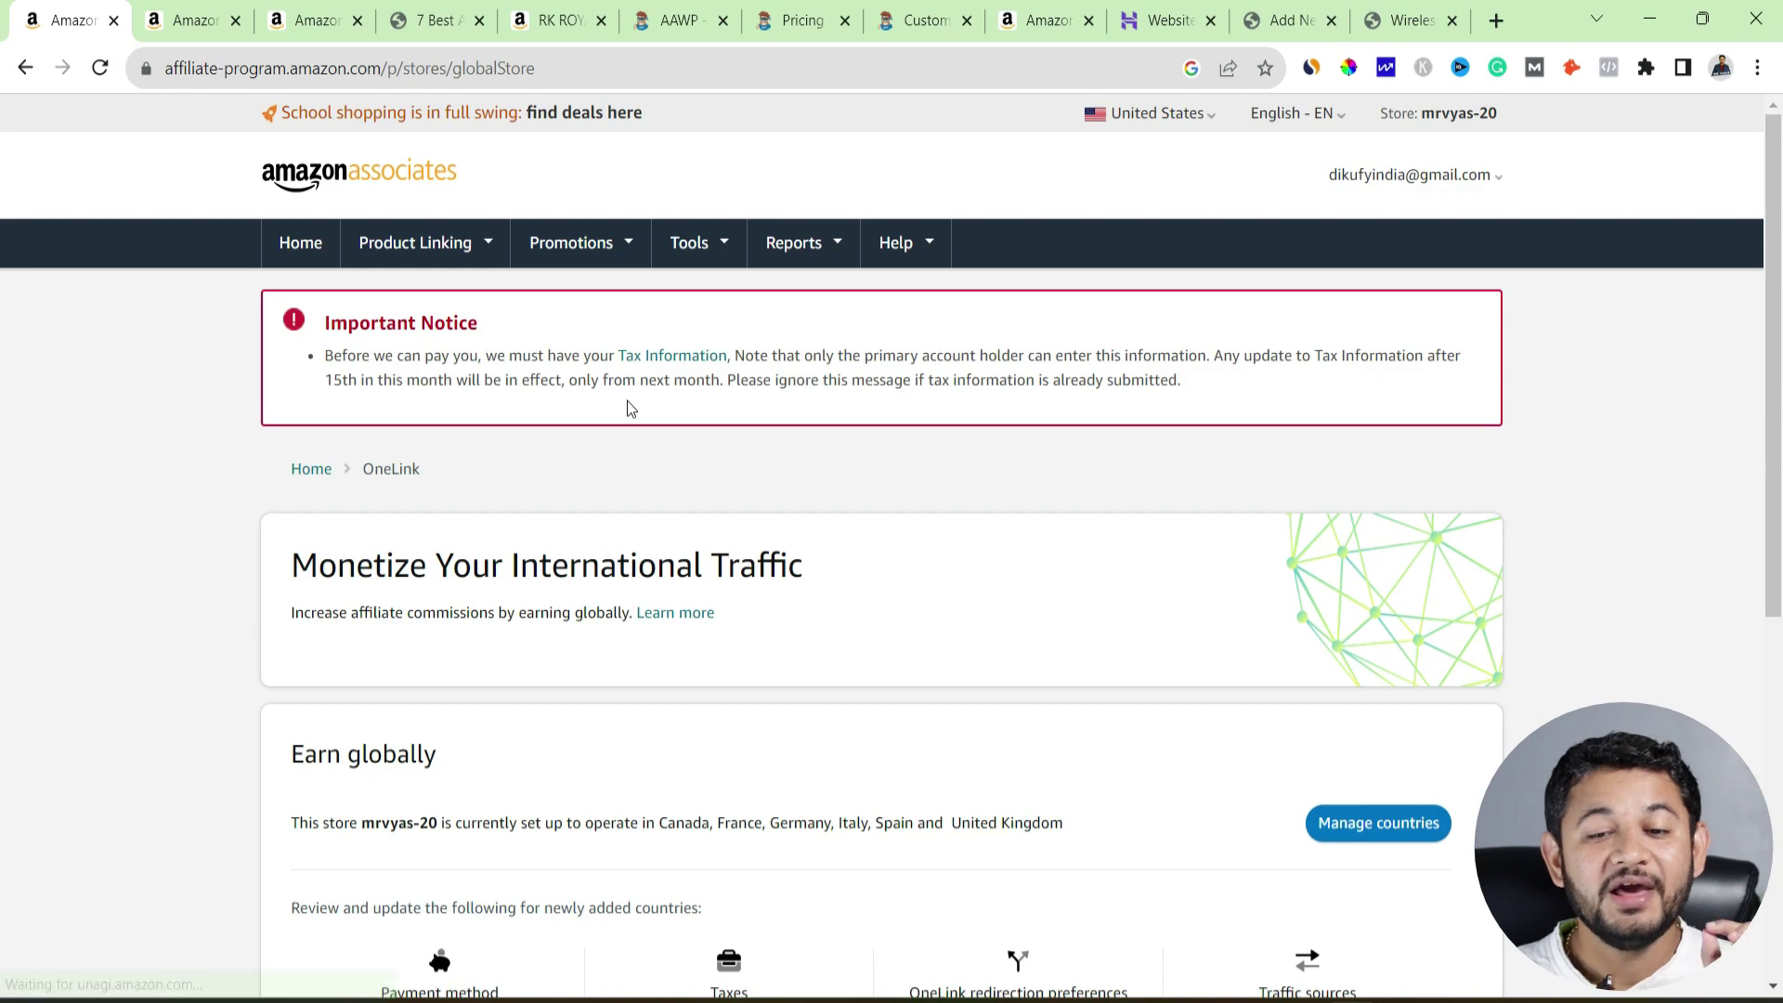
click(1329, 832)
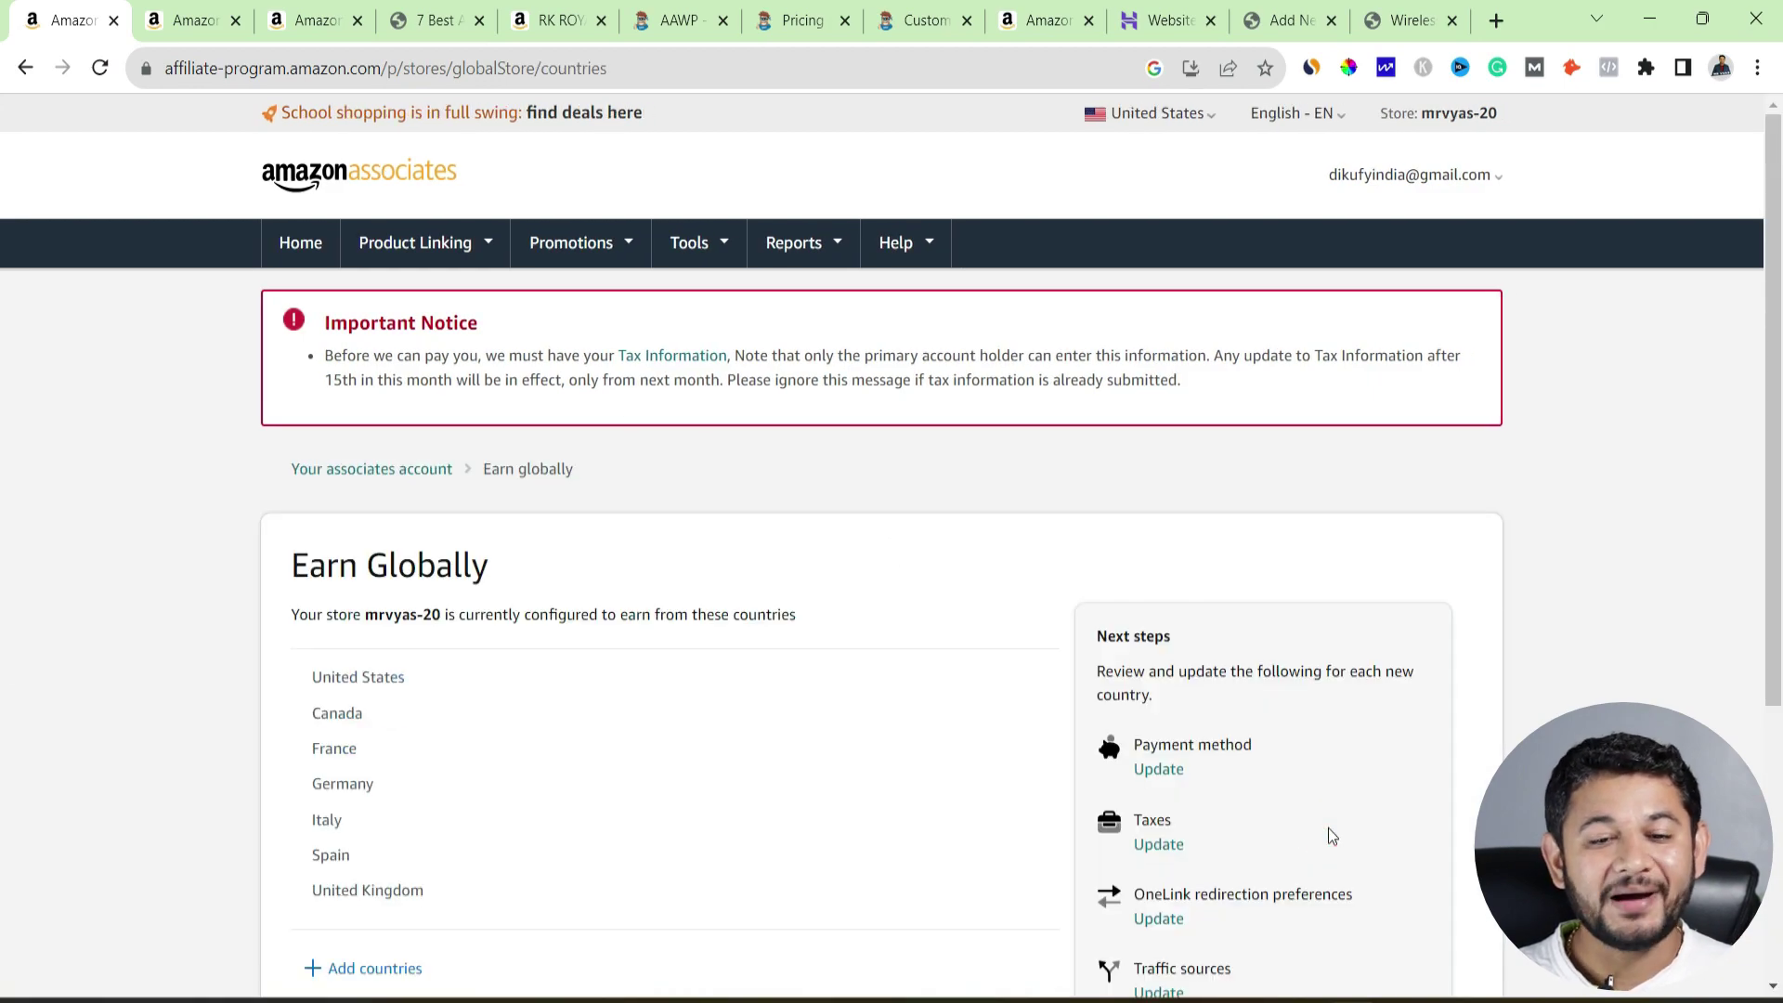
scroll(591, 657, down, 3)
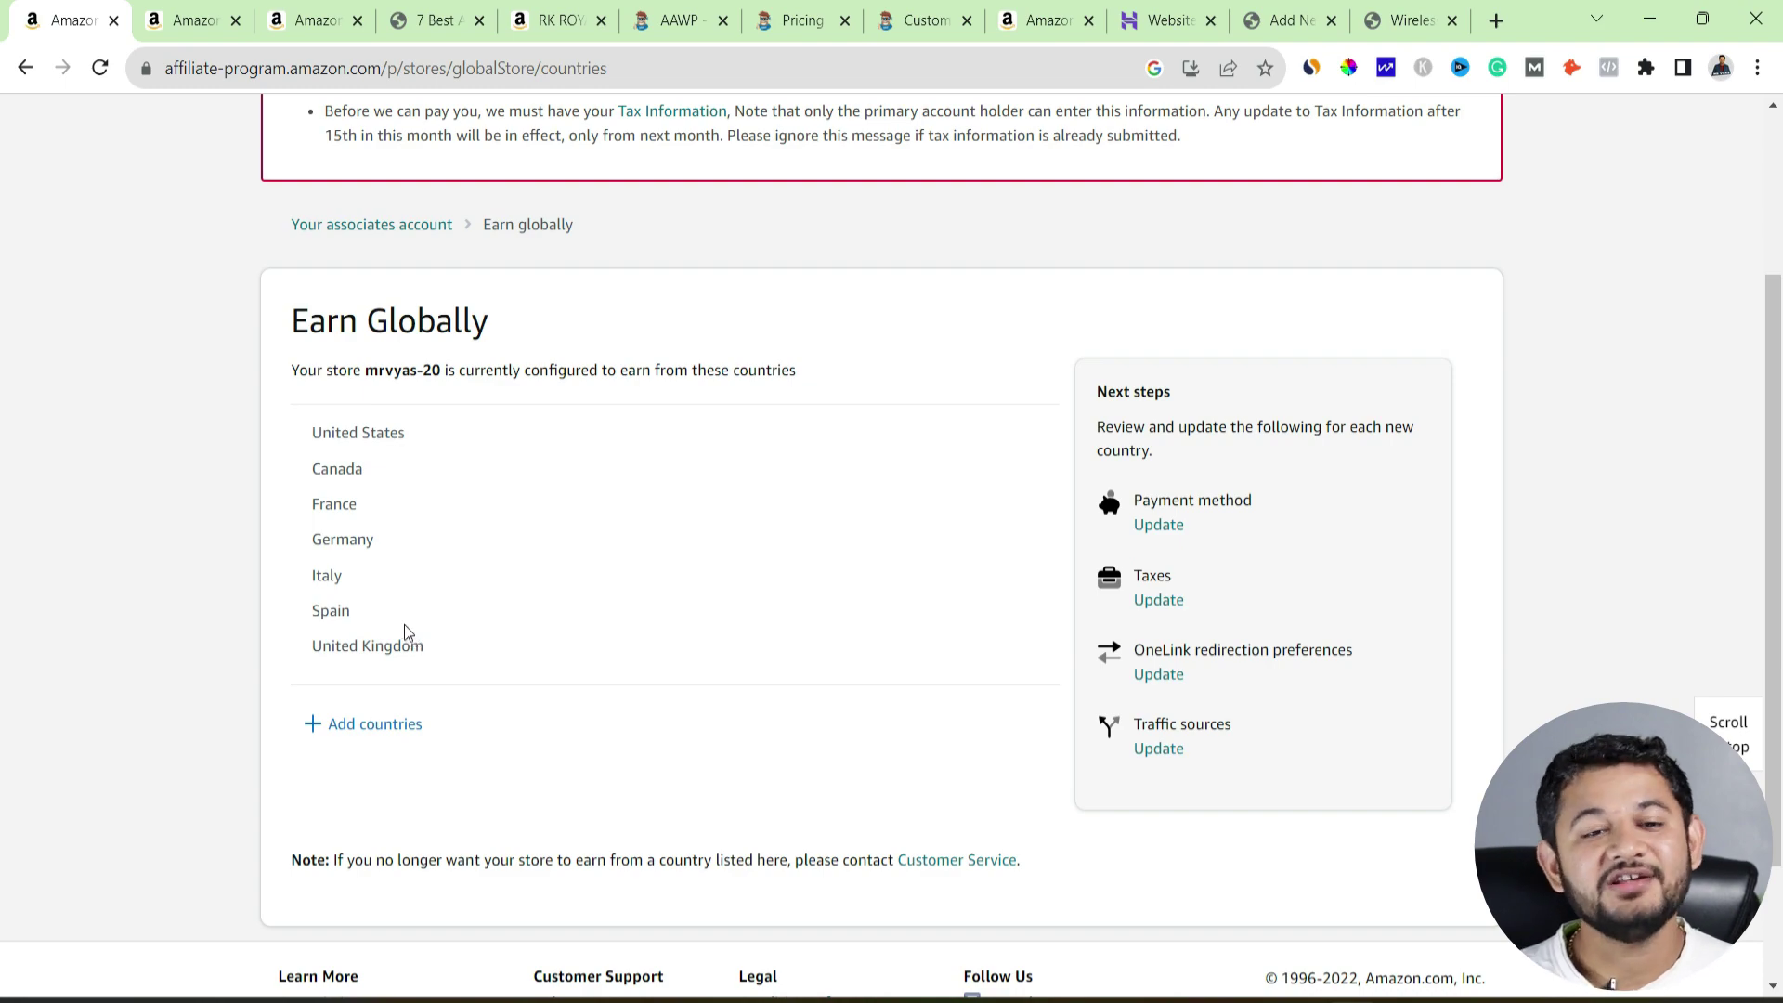
- Open the selection of further countries the mrvyas-20 store can earn from
click(381, 723)
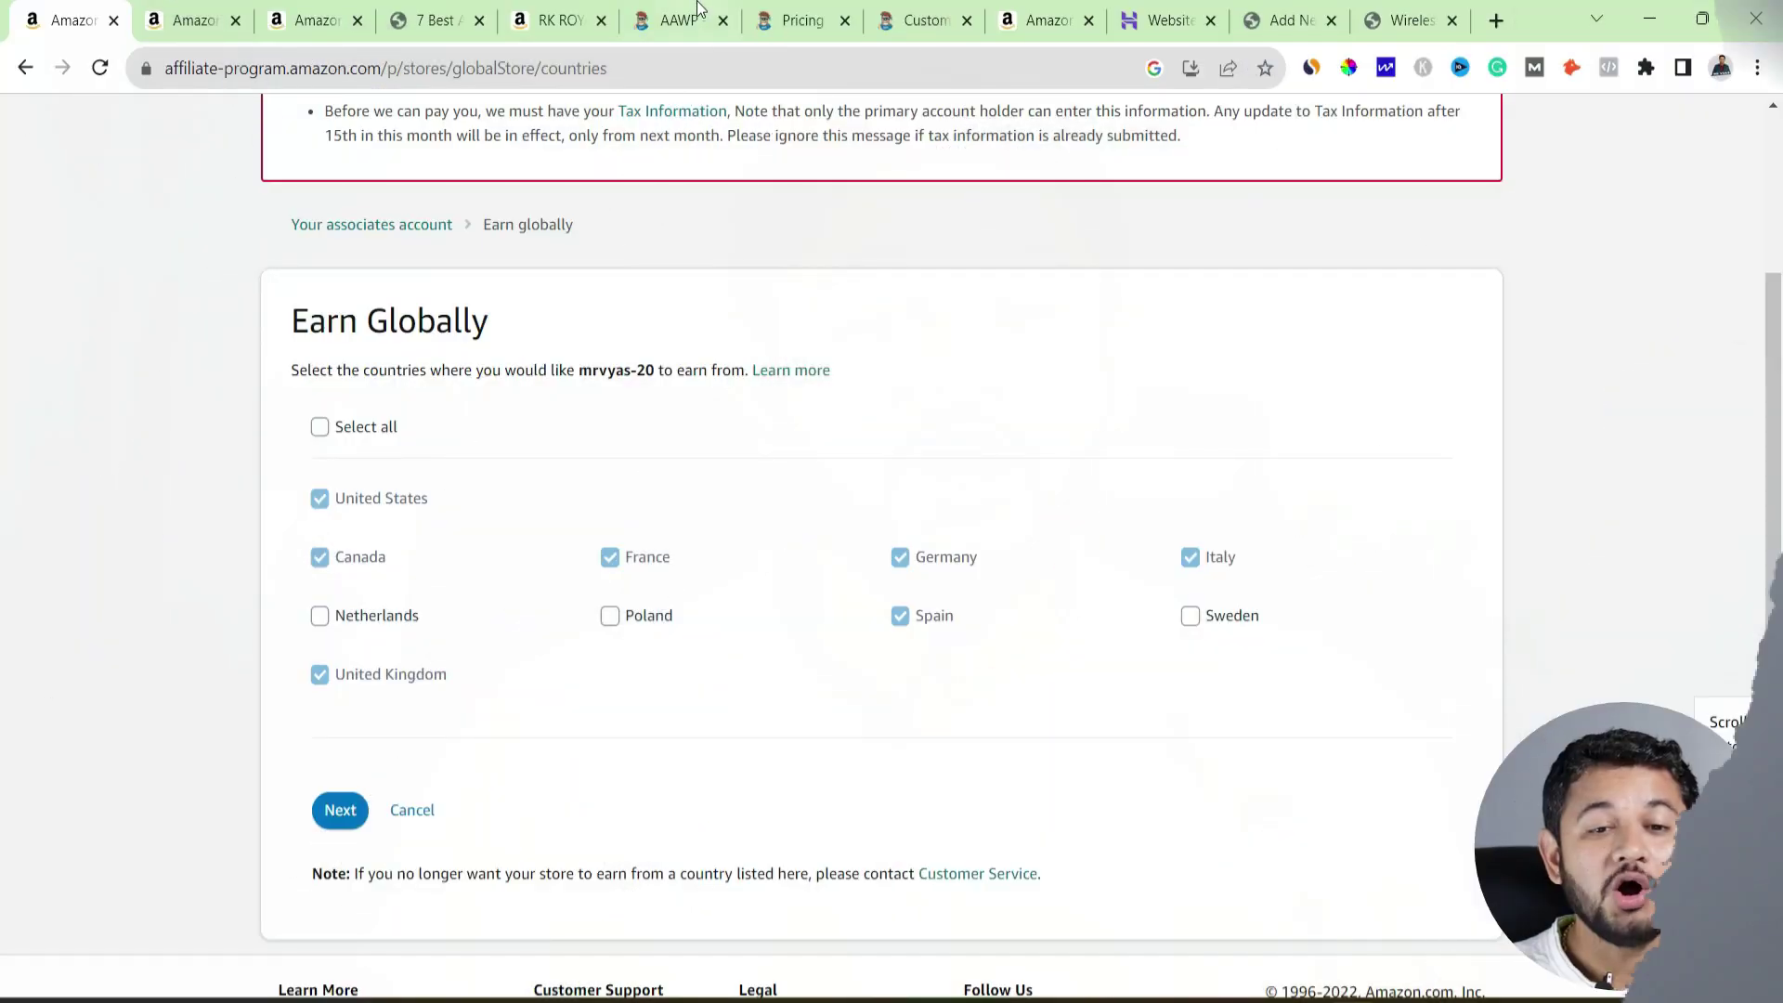
- Open AAWP's live demo in a new tab and examine its comparison tables, product boxes and bestseller lists
click(689, 11)
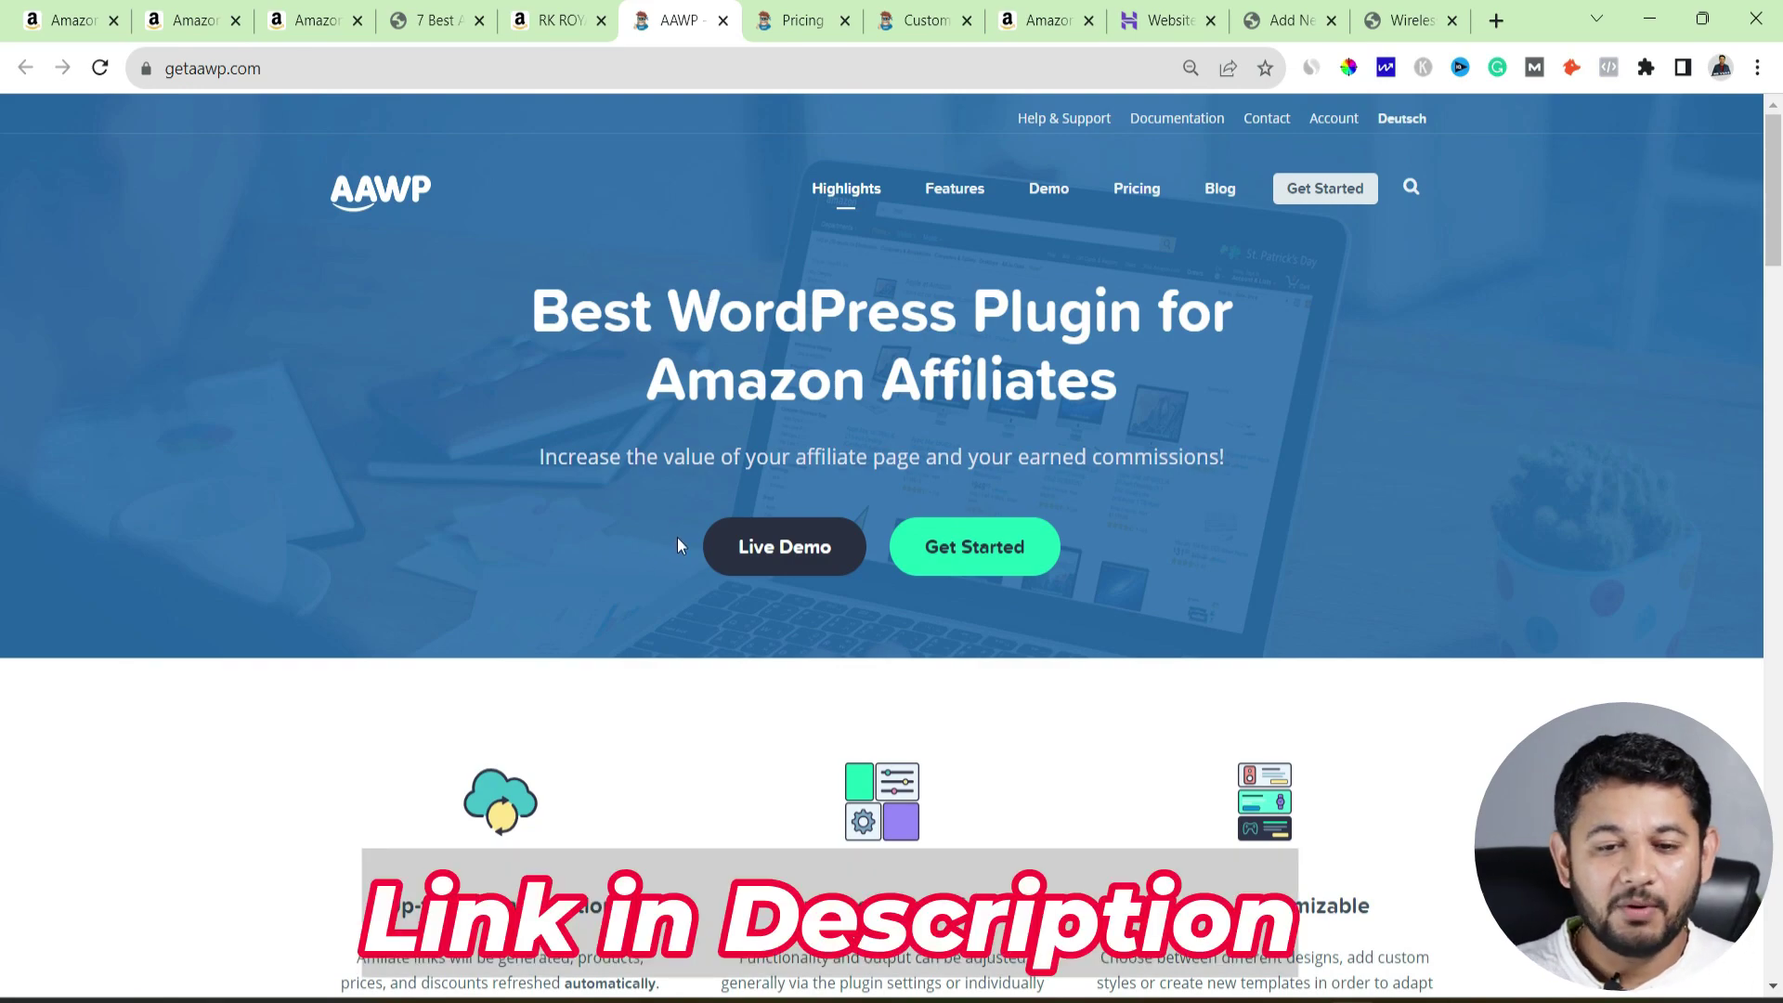
right_click(774, 568)
click(777, 577)
click(732, 13)
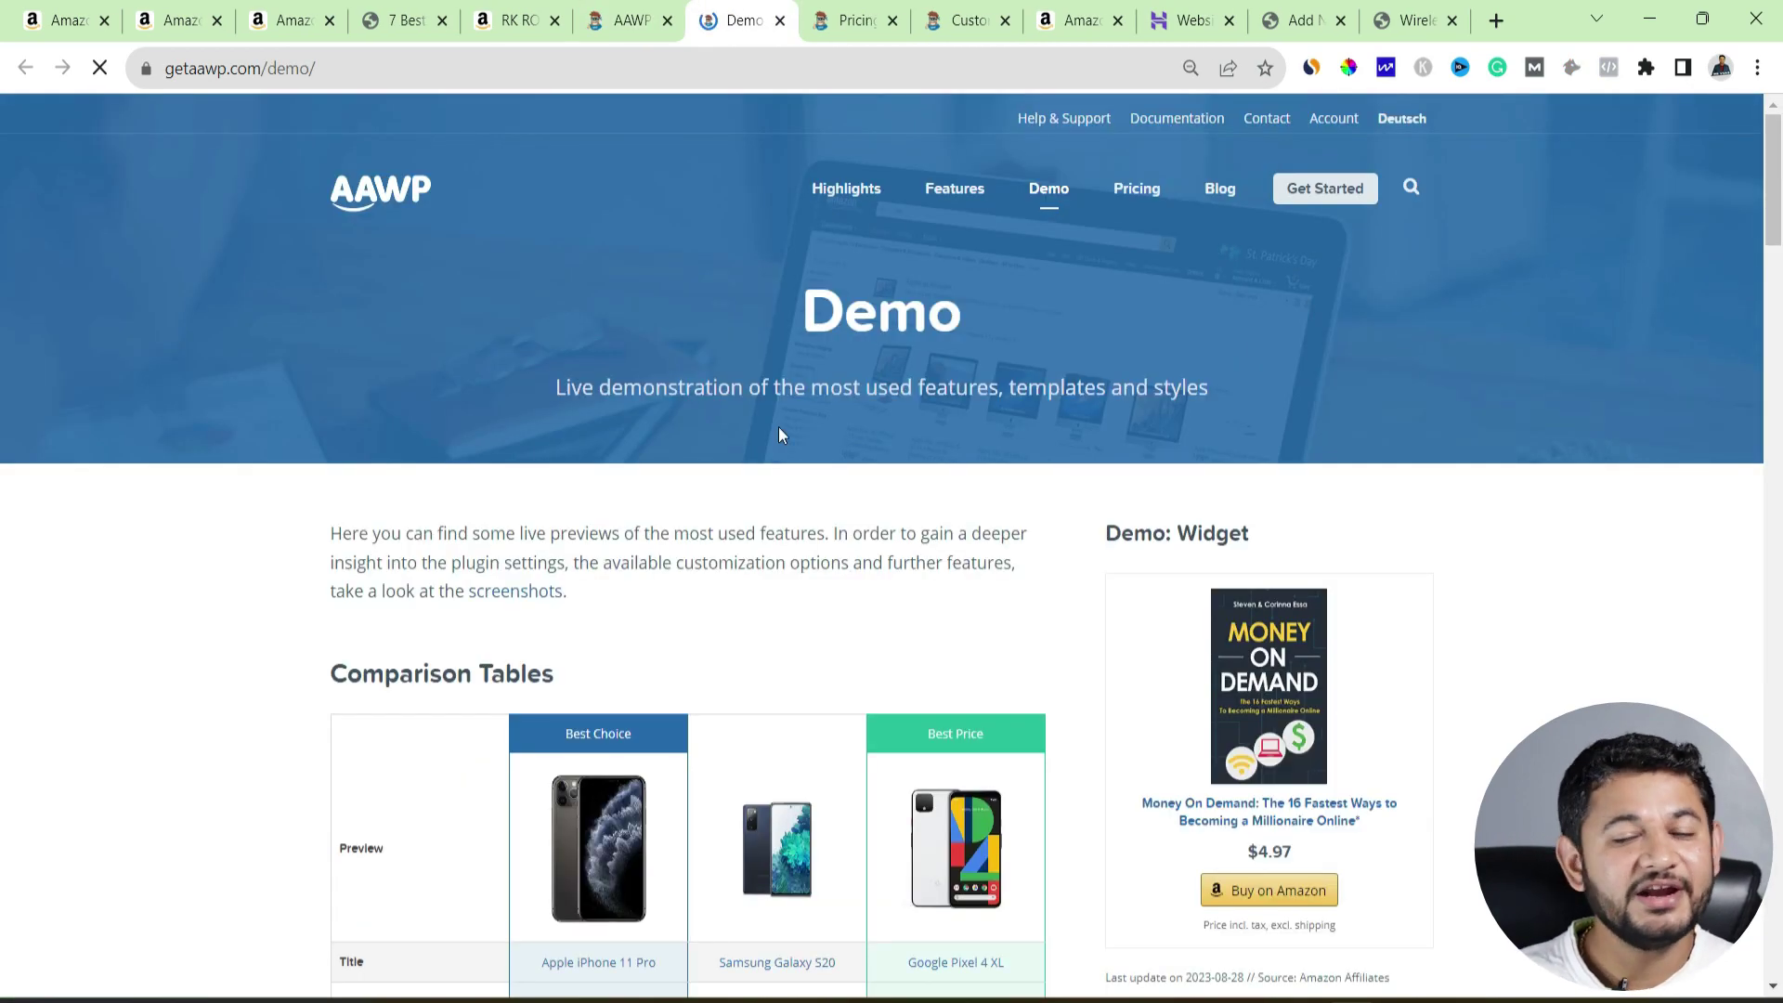
scroll(780, 427, down, 4)
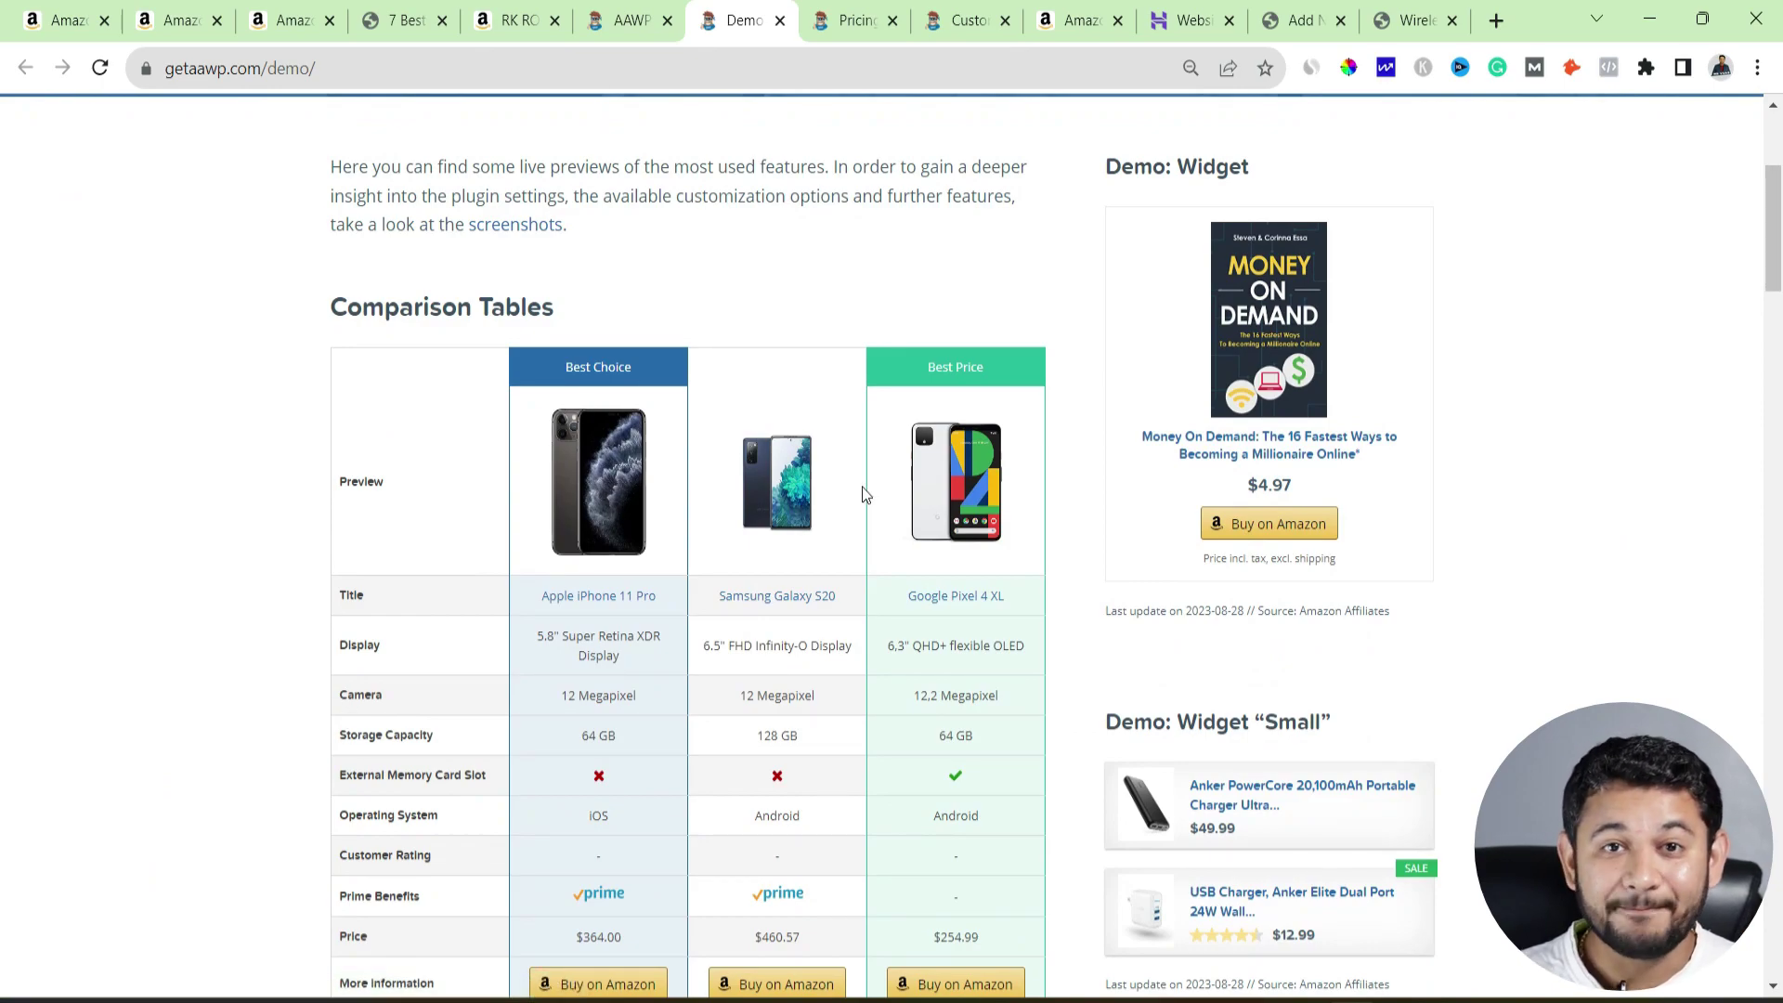
scroll(864, 495, down, 12)
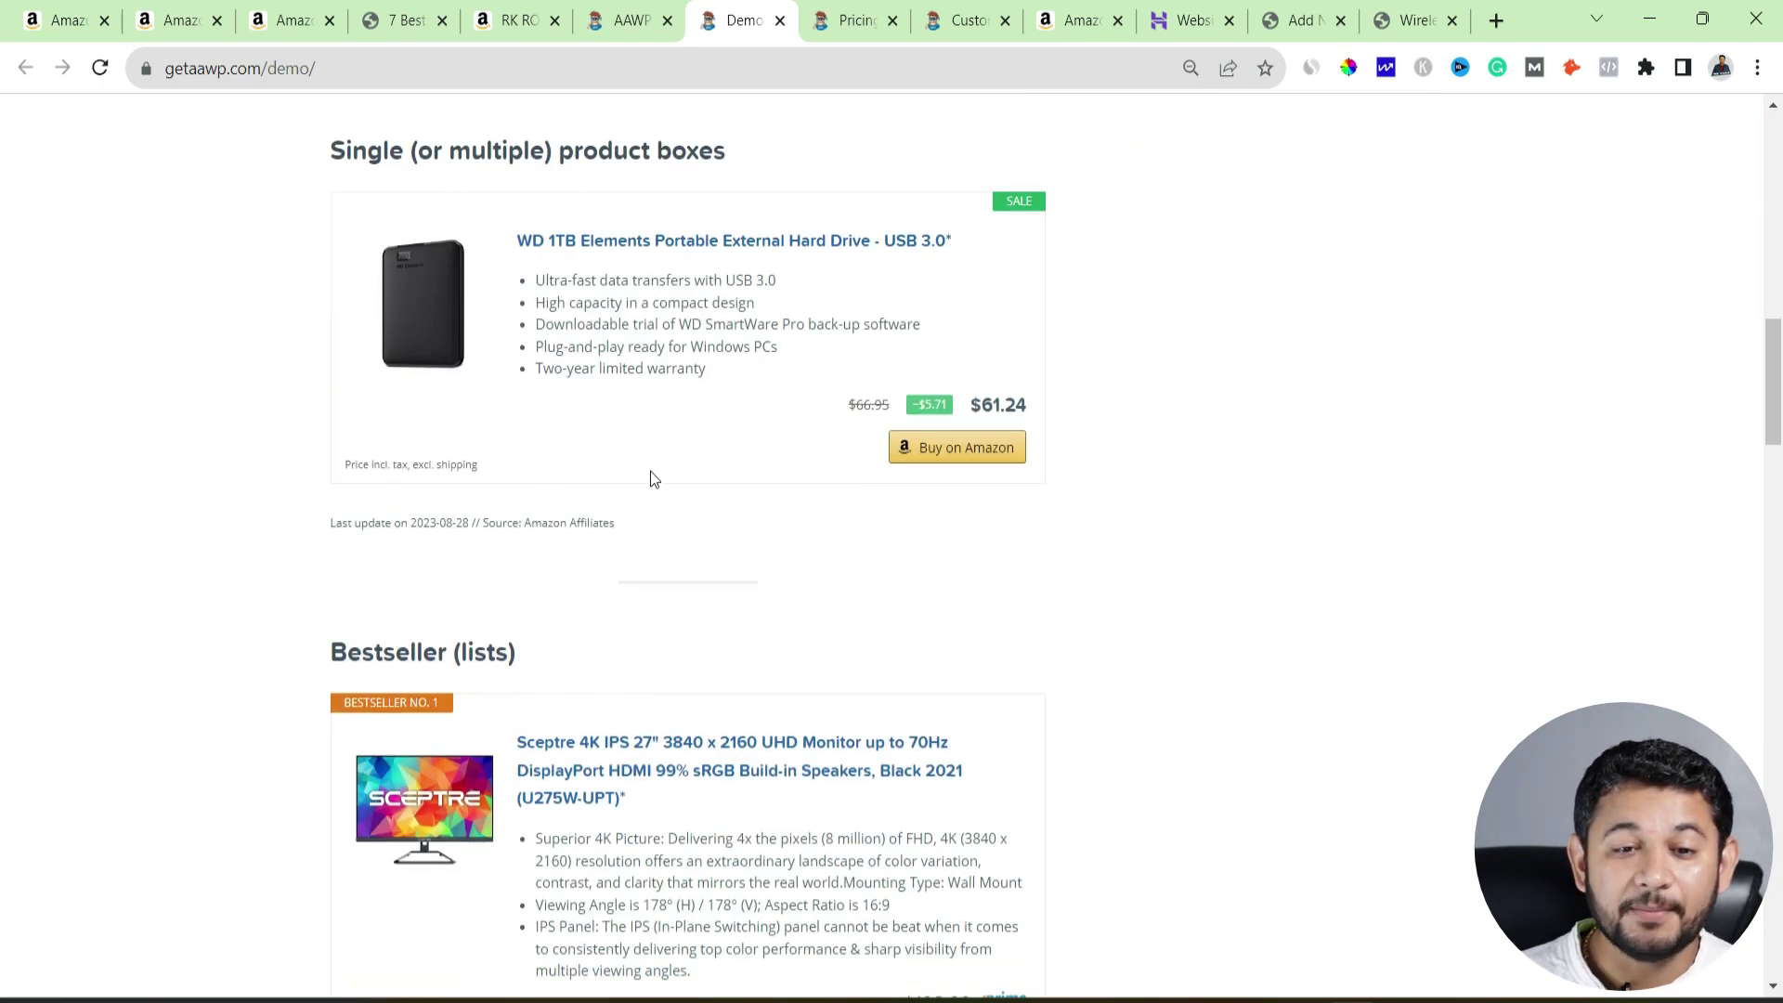
scroll(801, 478, down, 5)
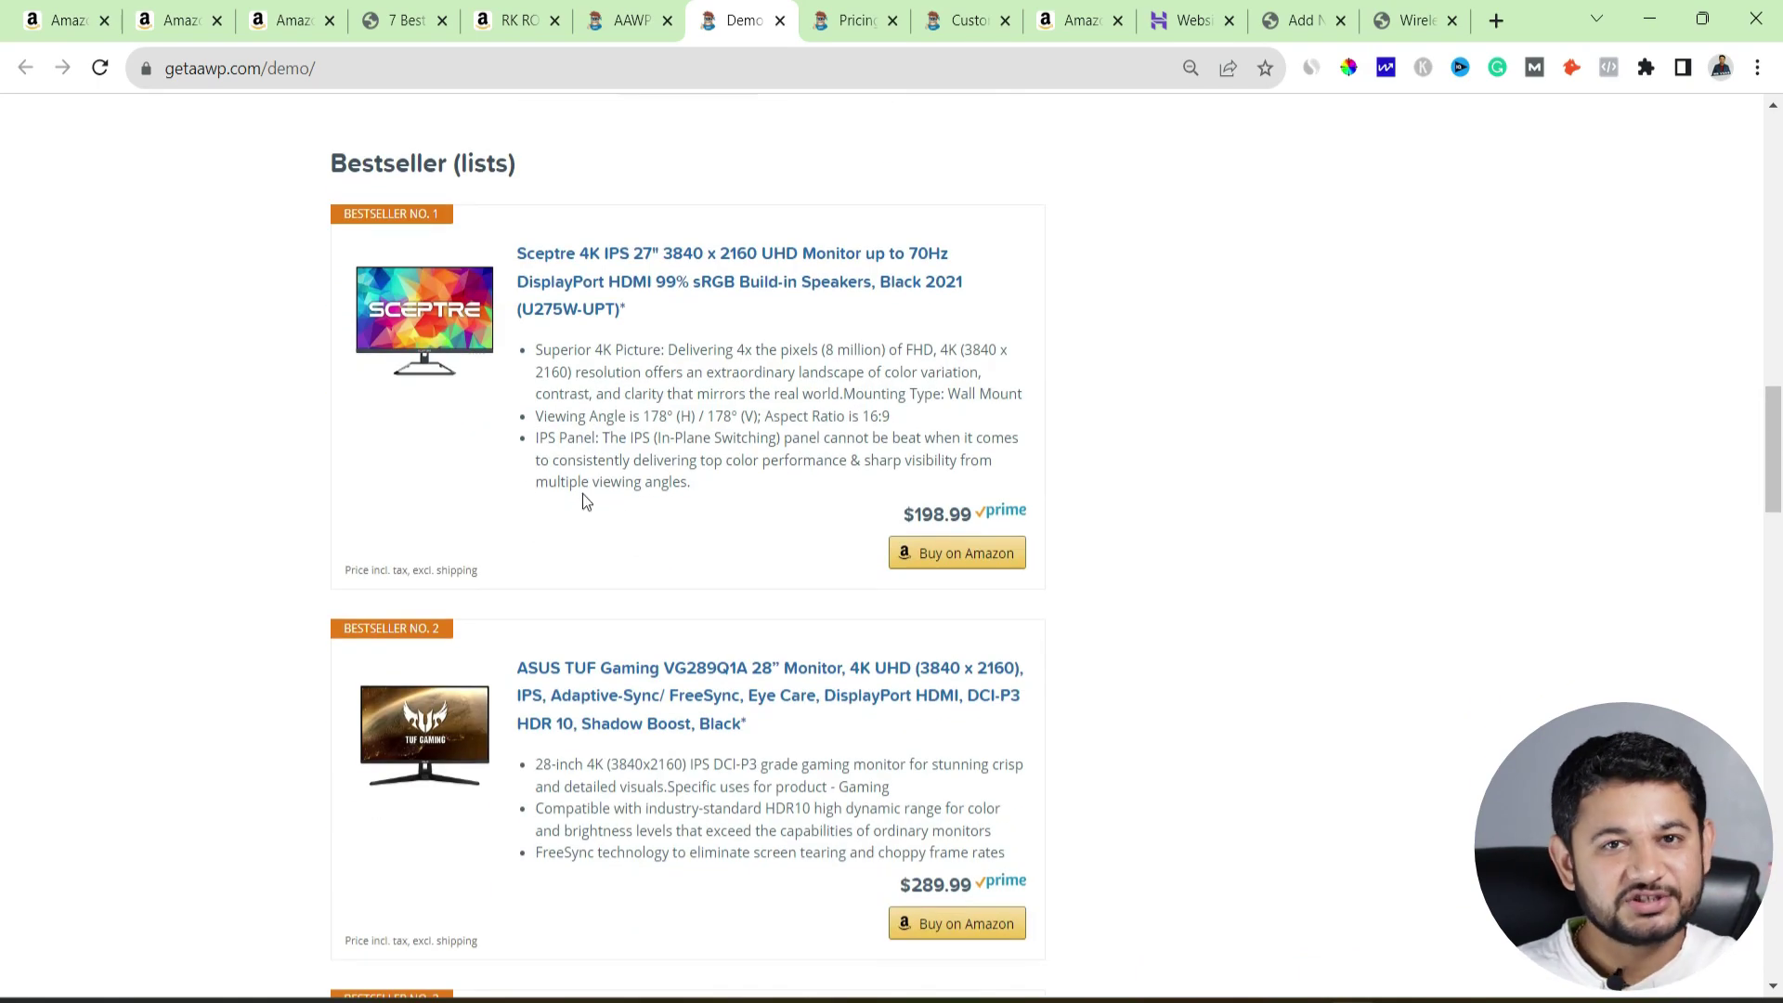
scroll(583, 493, down, 5)
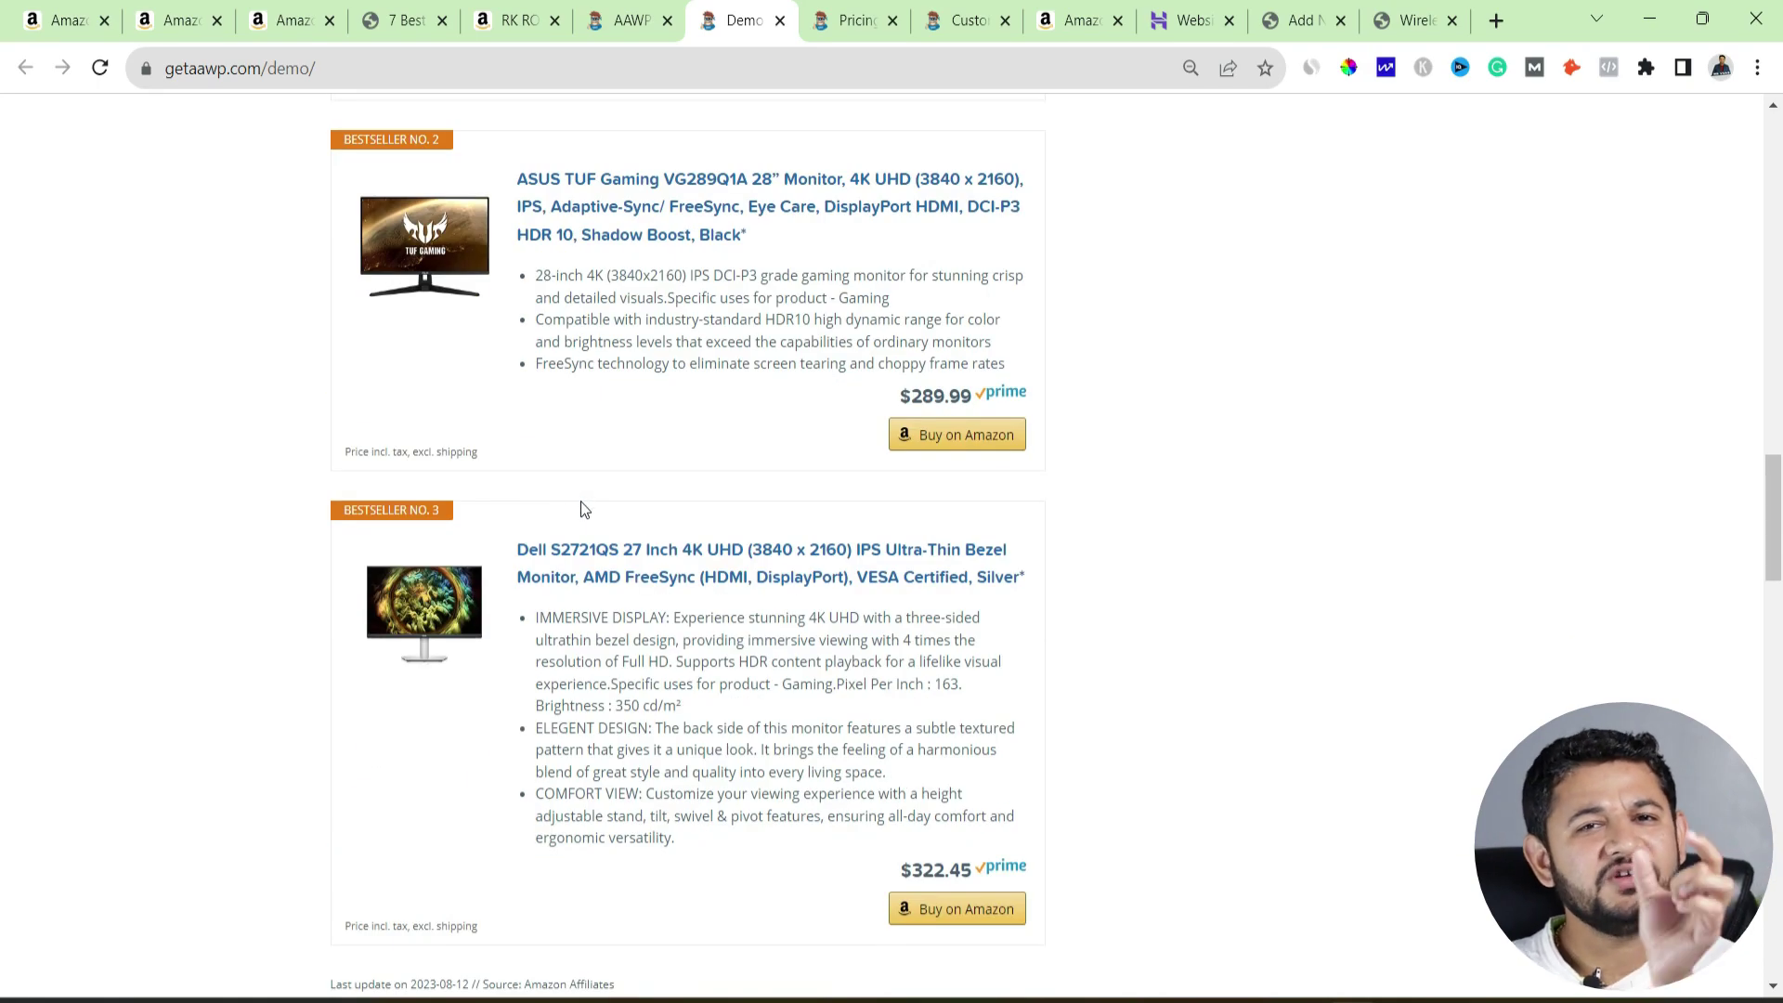
scroll(578, 495, down, 4)
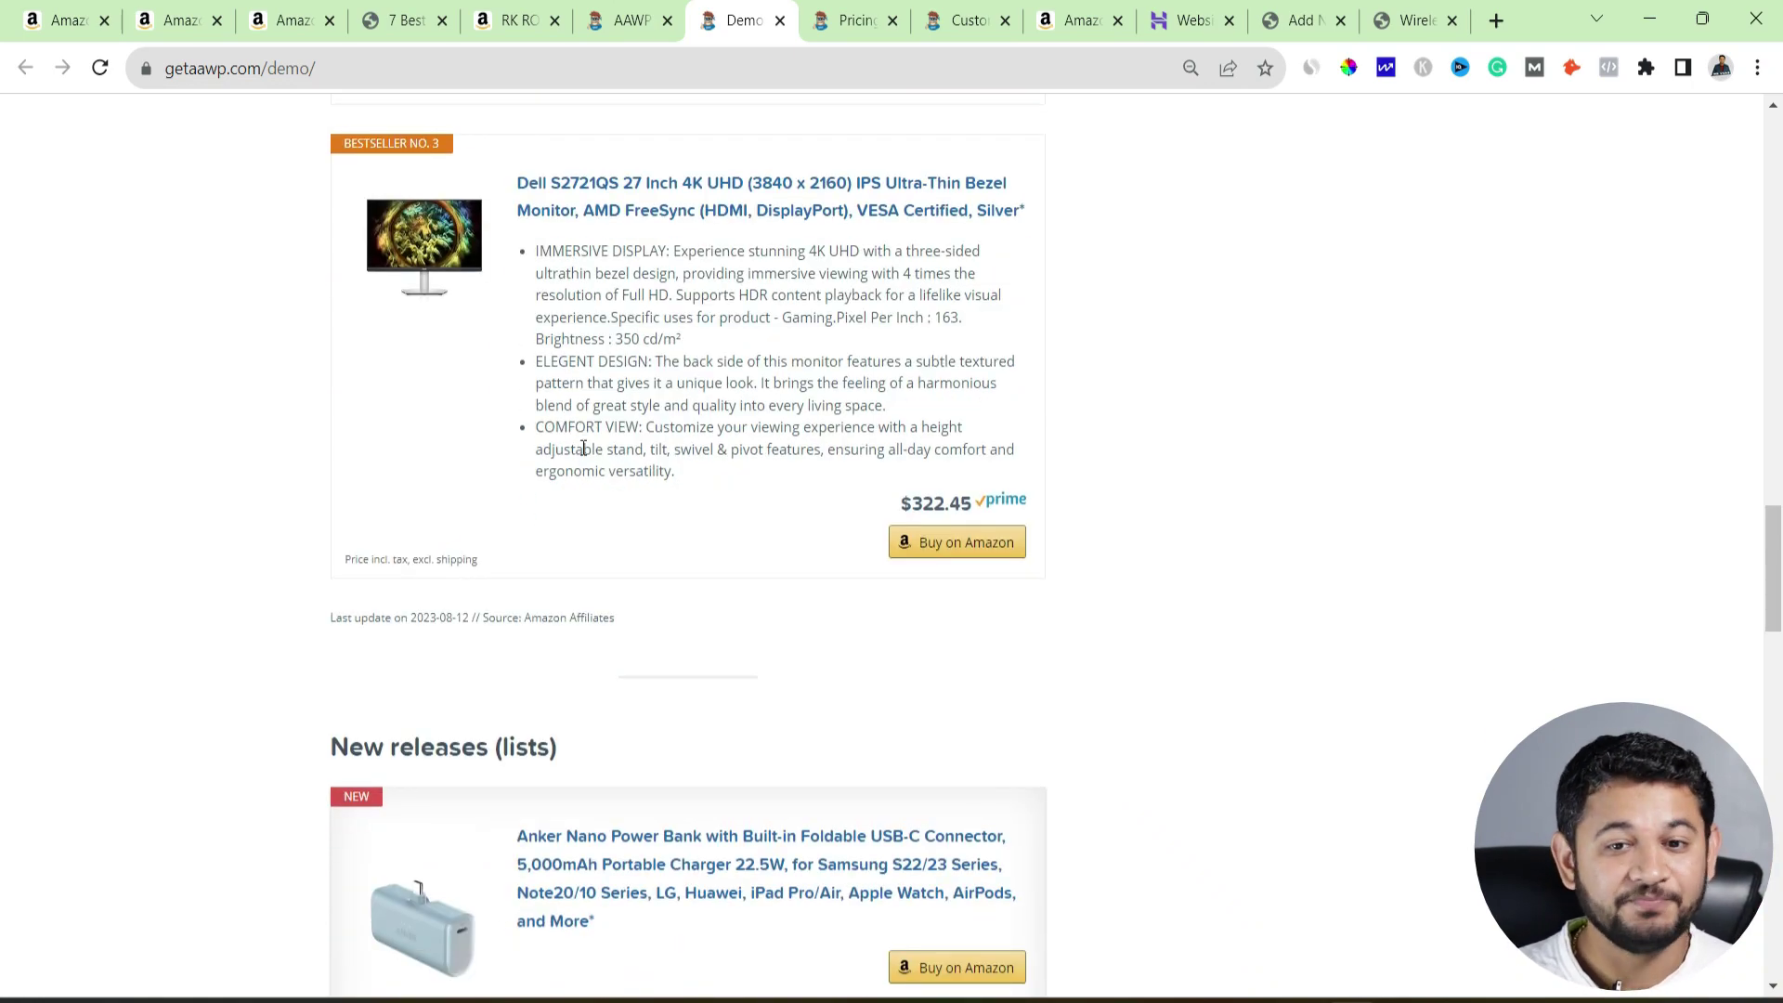
- View the RK61 product box in the soundproofidea.com article again and review AAWP's pricing plans
click(401, 15)
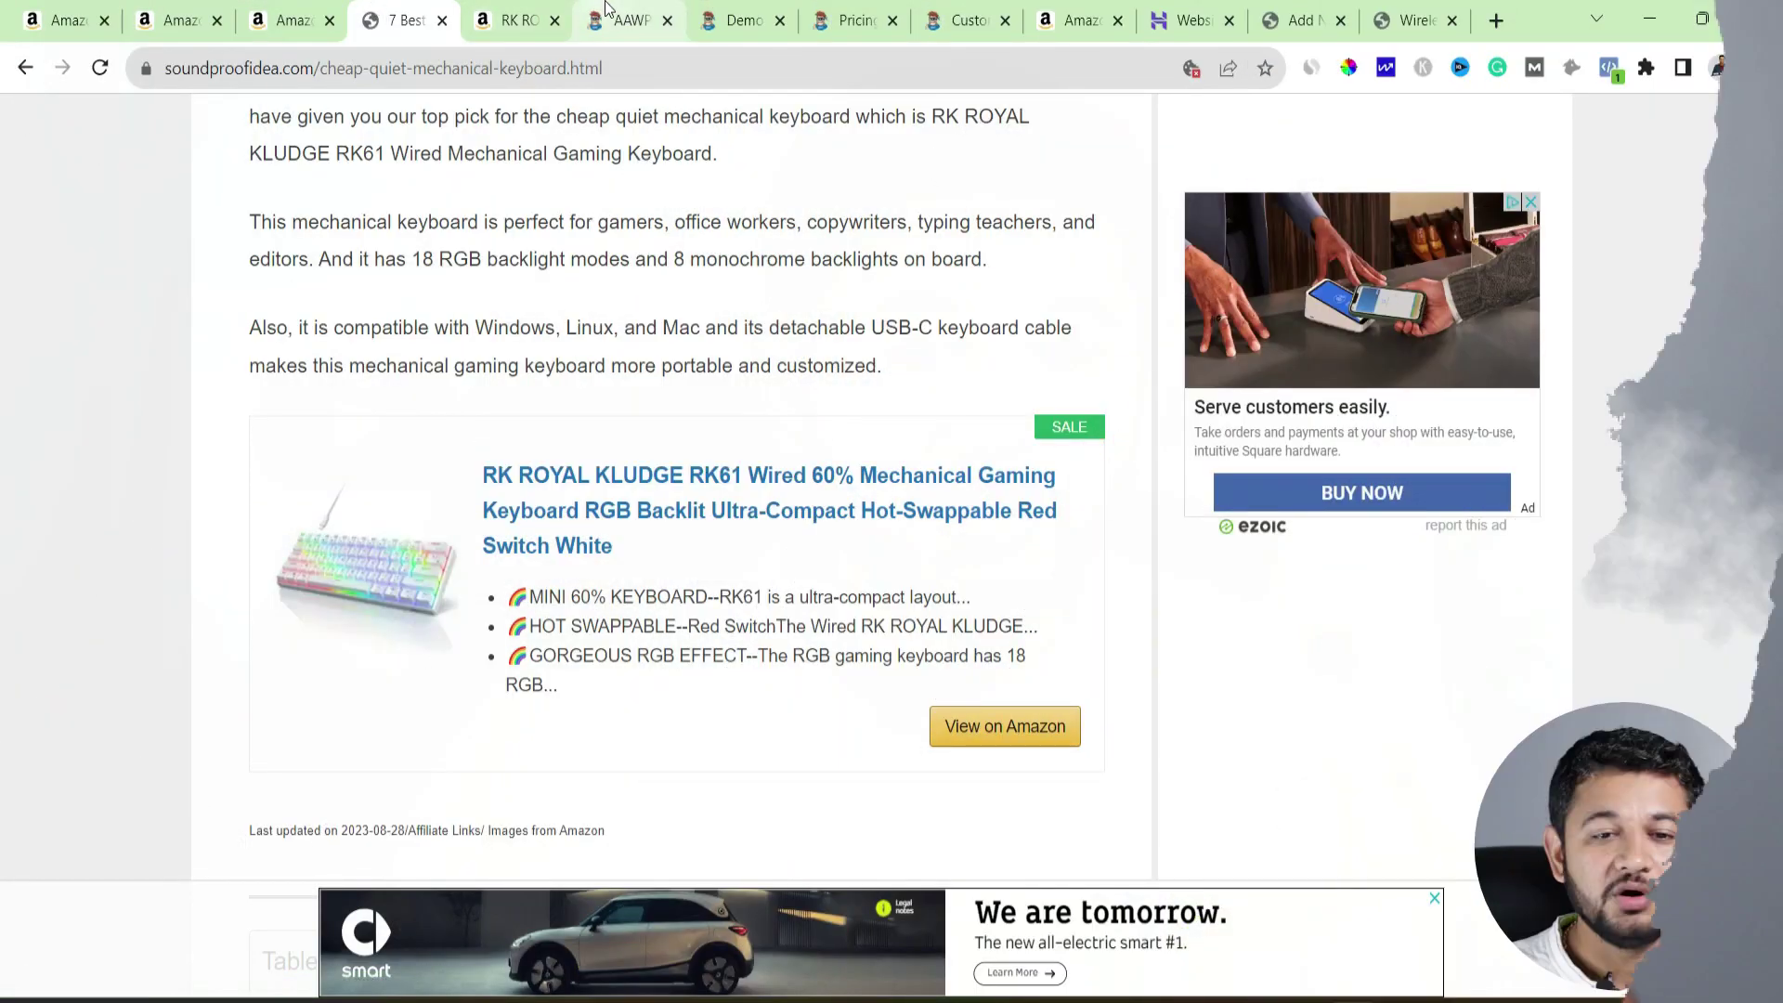
click(613, 20)
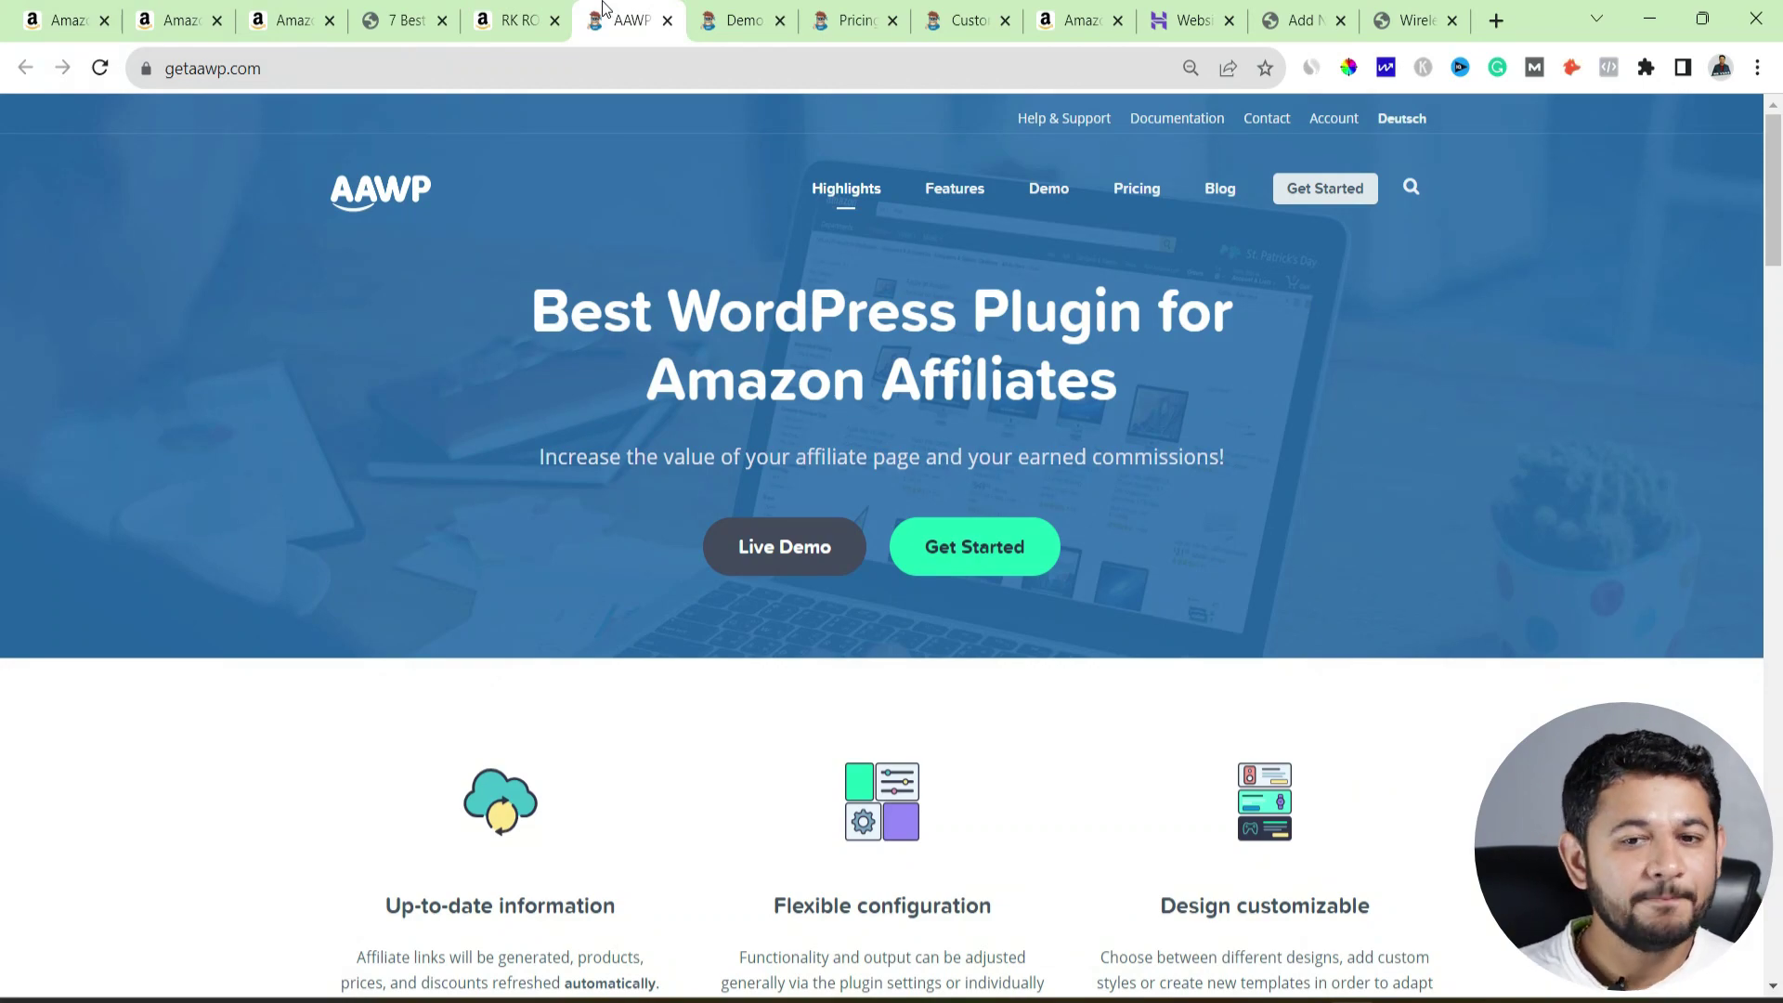
click(867, 14)
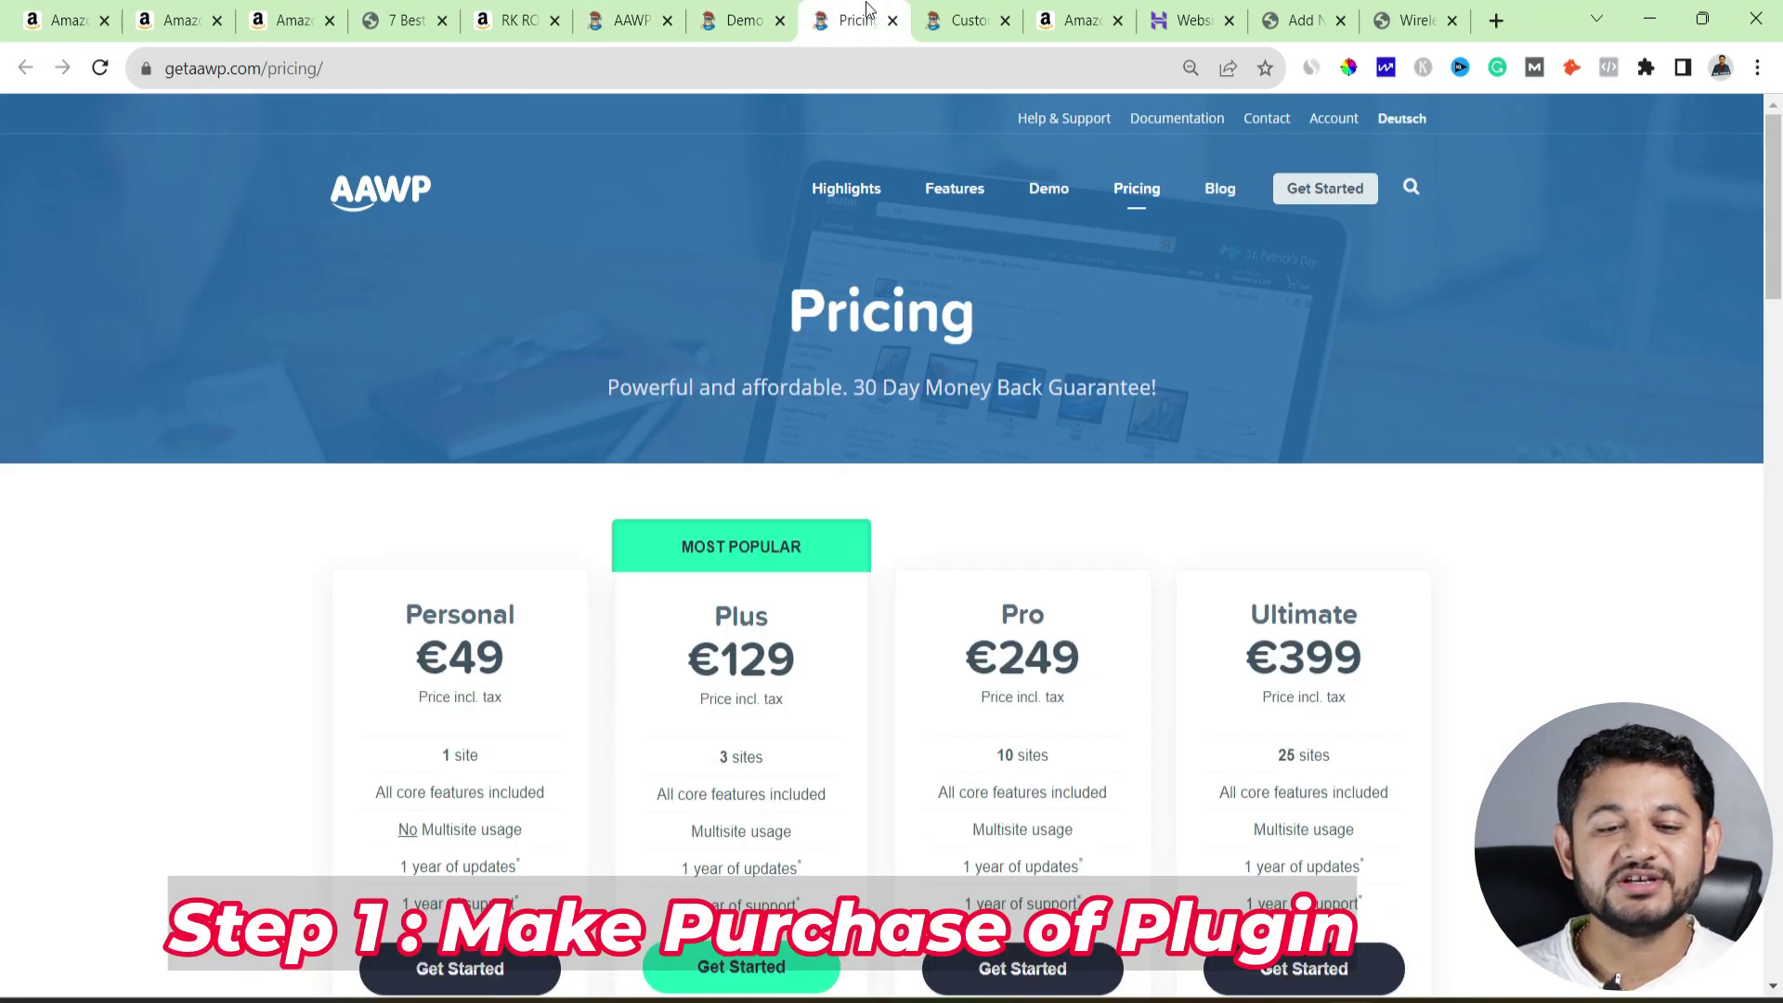
scroll(336, 619, down, 1)
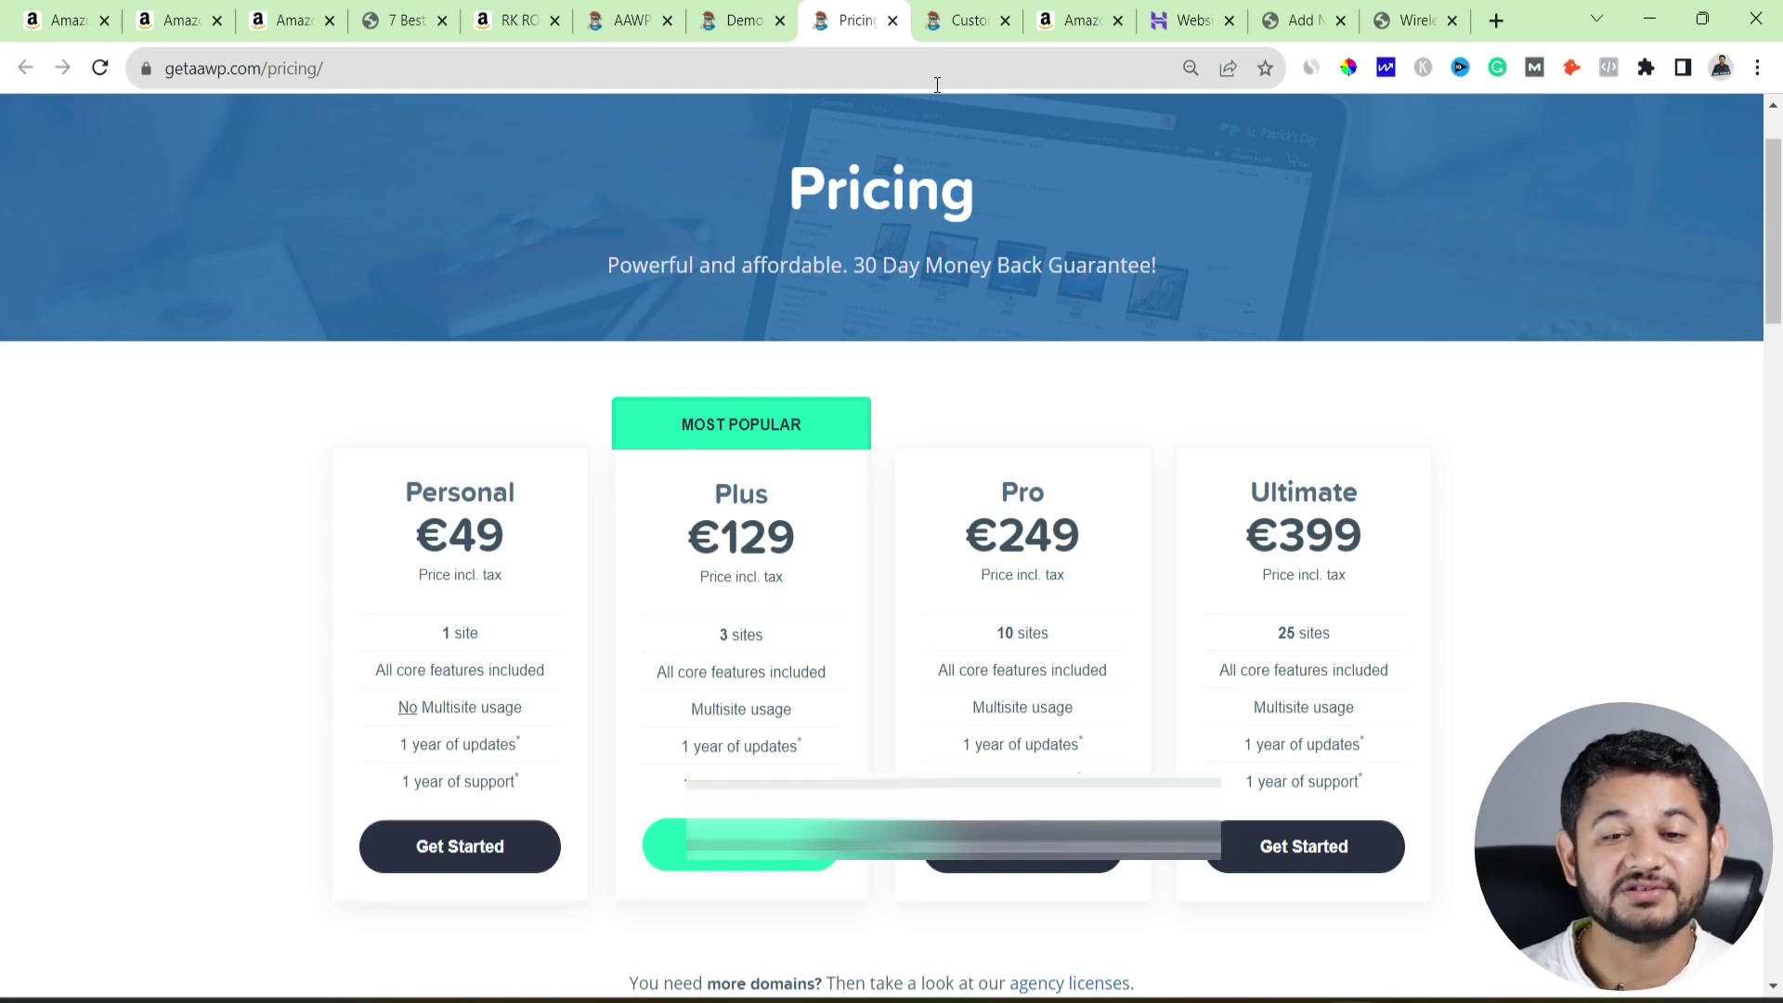
- In the AAWP customer dashboard, highlight the license's activation count and download the plugin file aawp-v3.30.5.zip
click(934, 33)
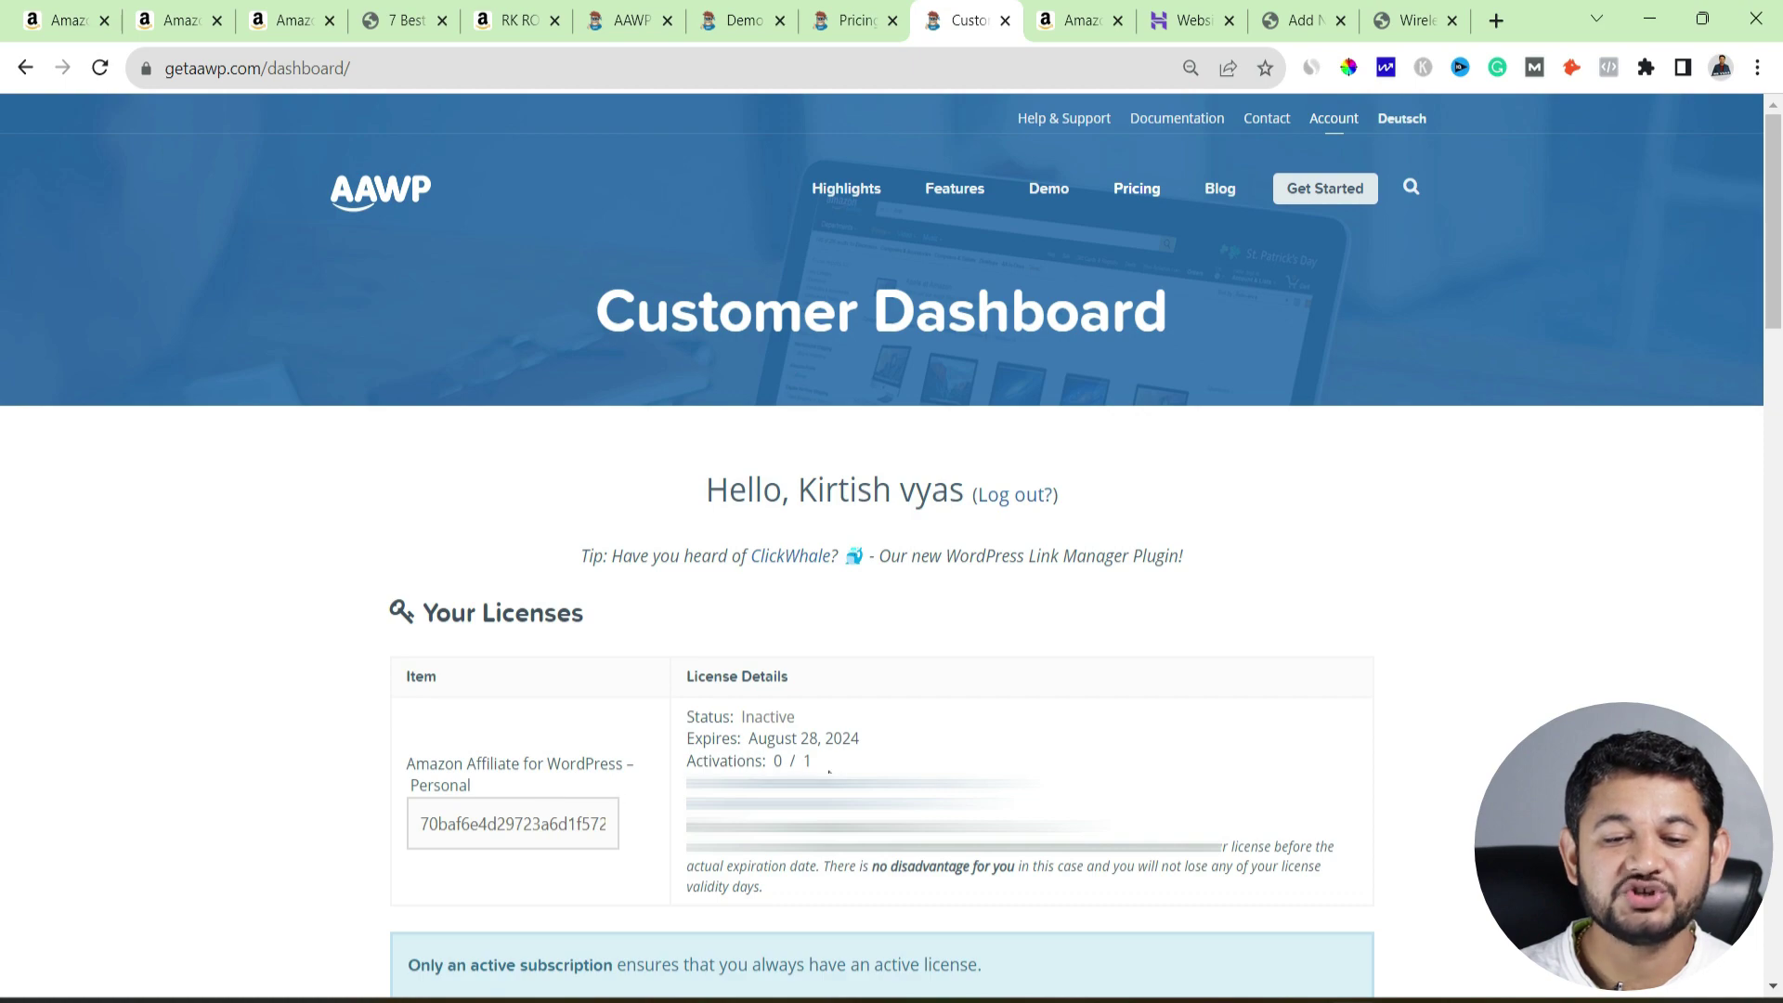
drag(839, 765, 772, 754)
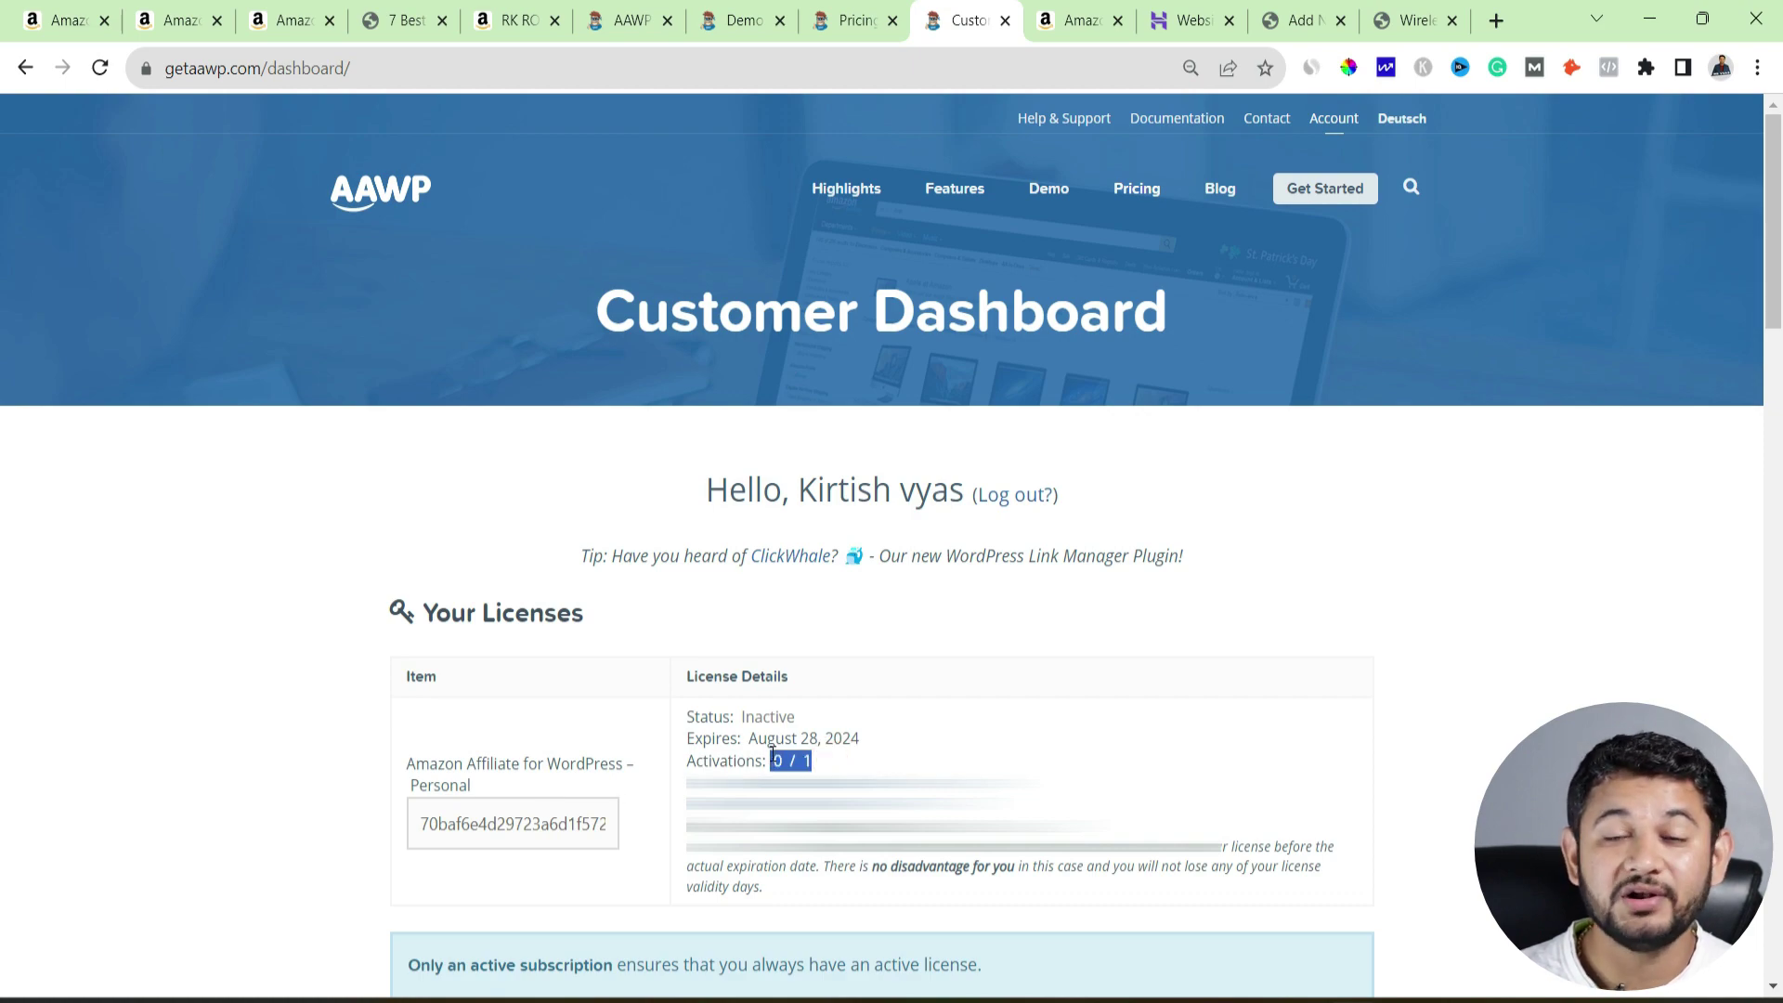
scroll(776, 762, down, 9)
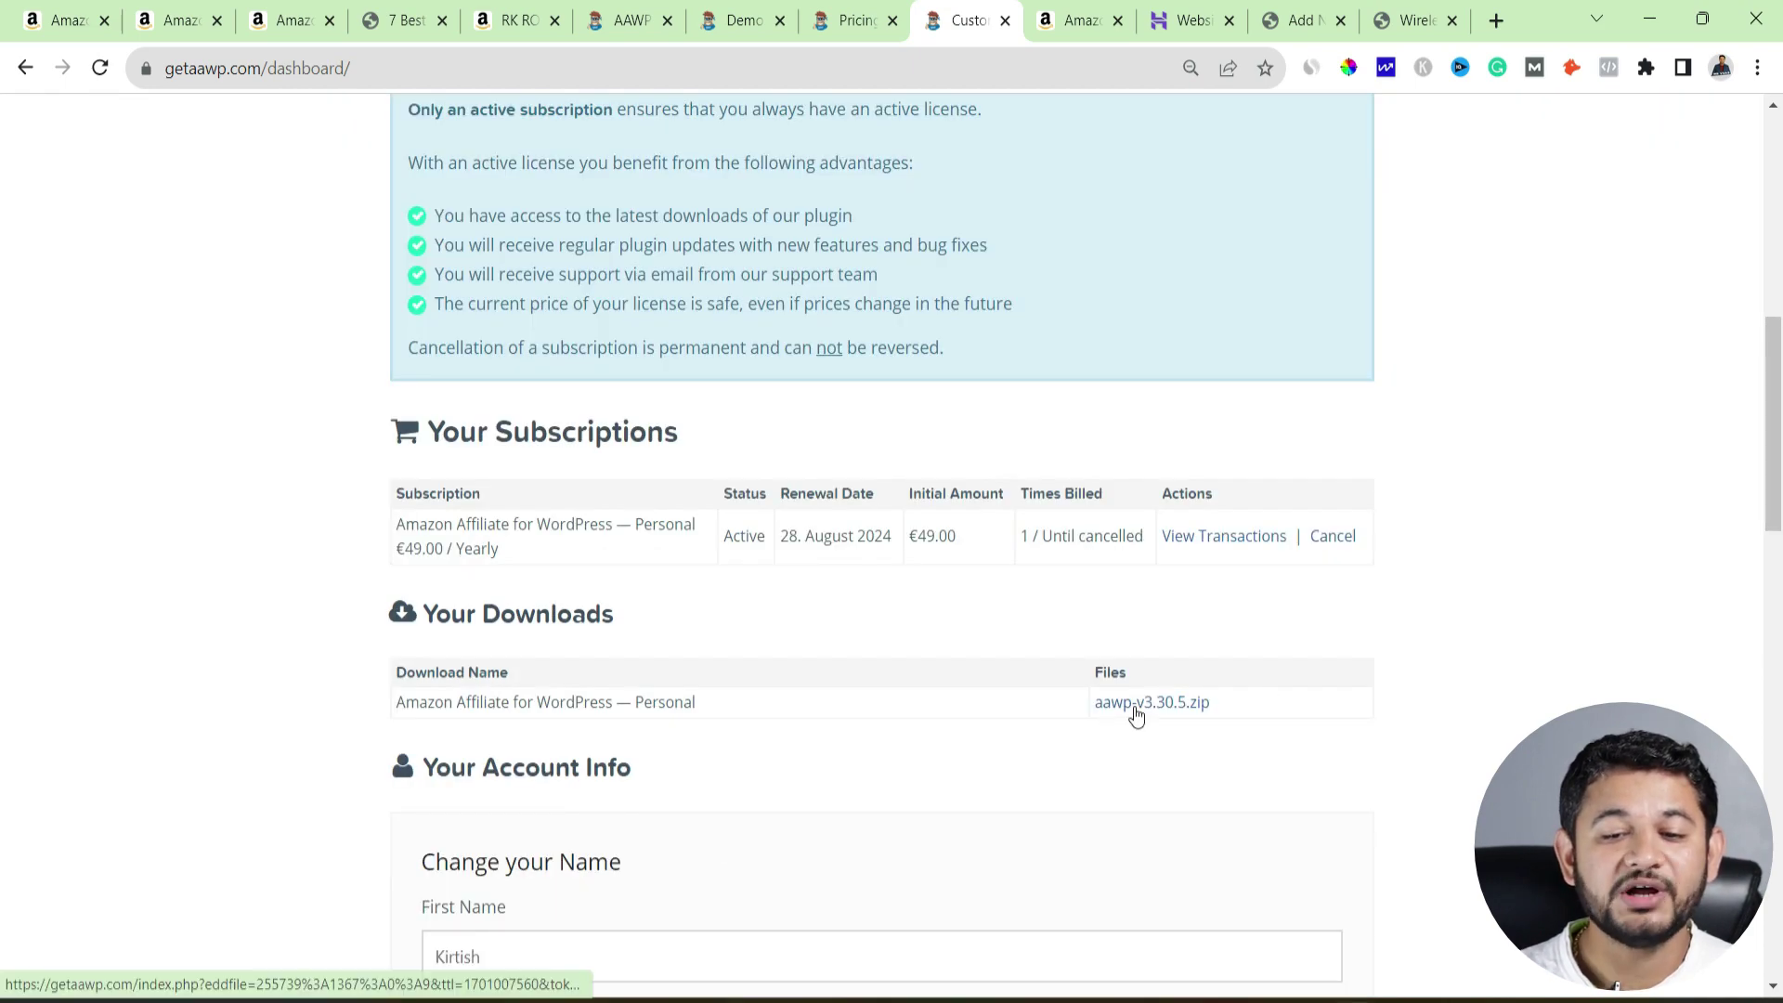
click(1135, 708)
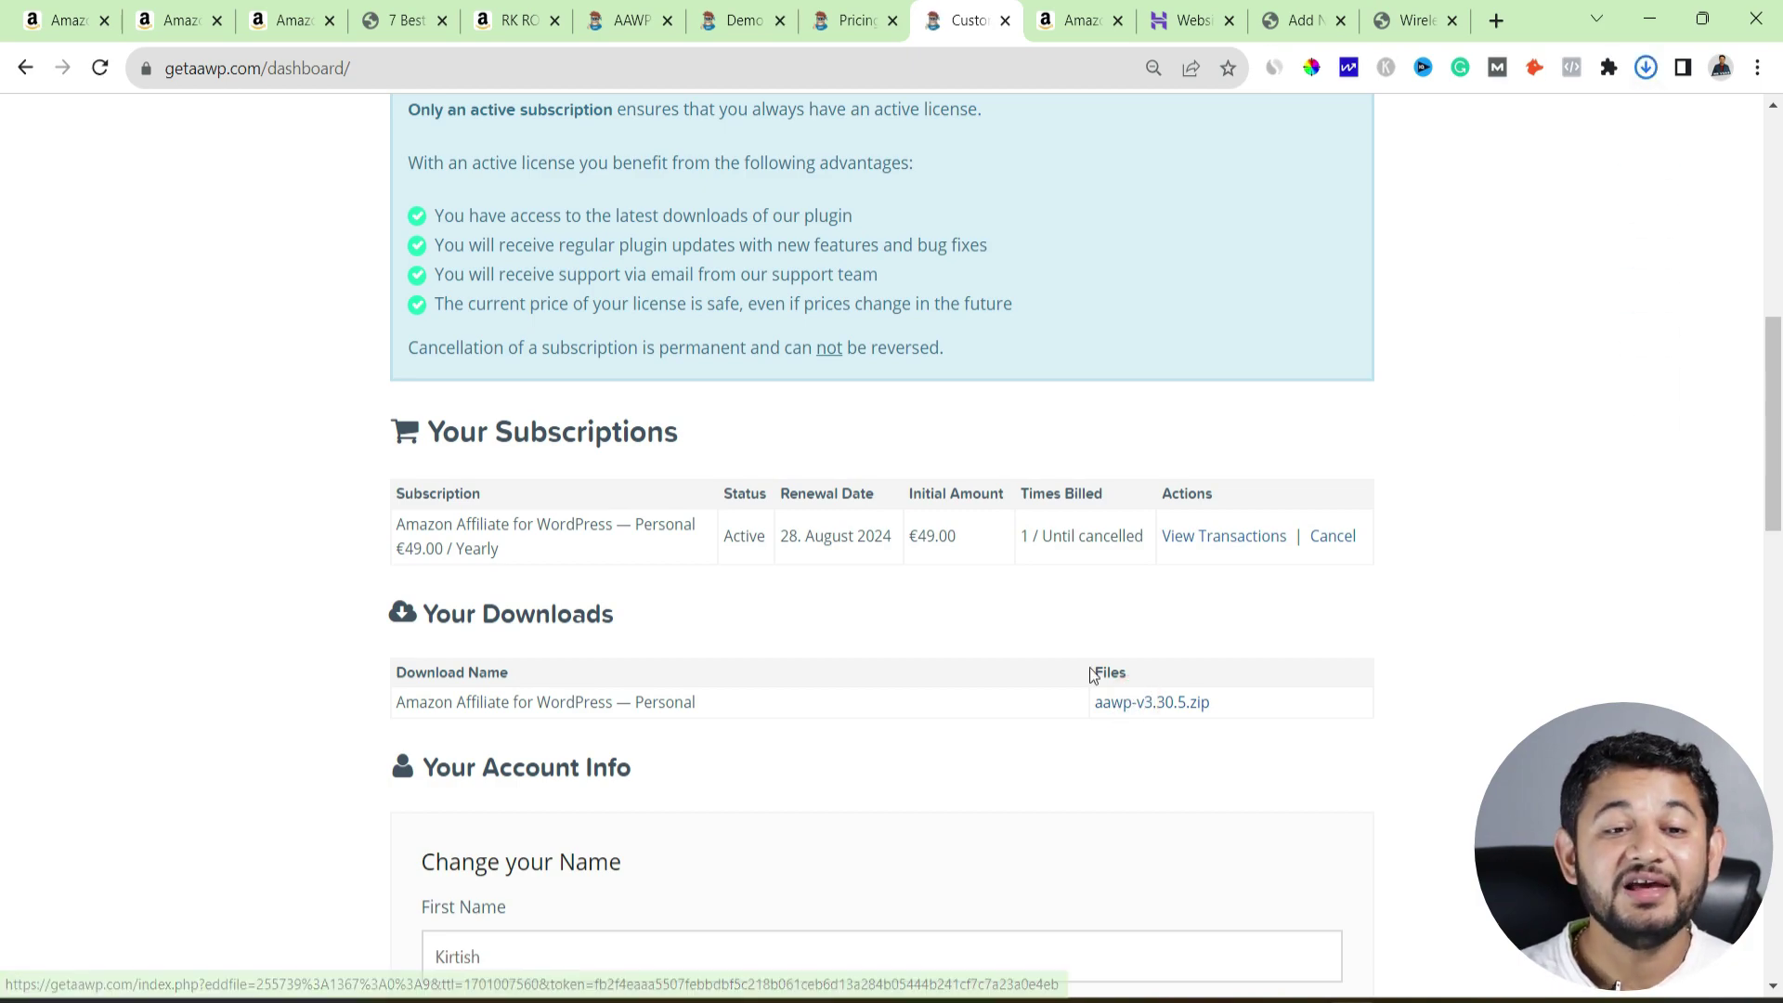
- Return to the tichku.com WordPress admin and open the form for uploading a new plugin
click(1279, 13)
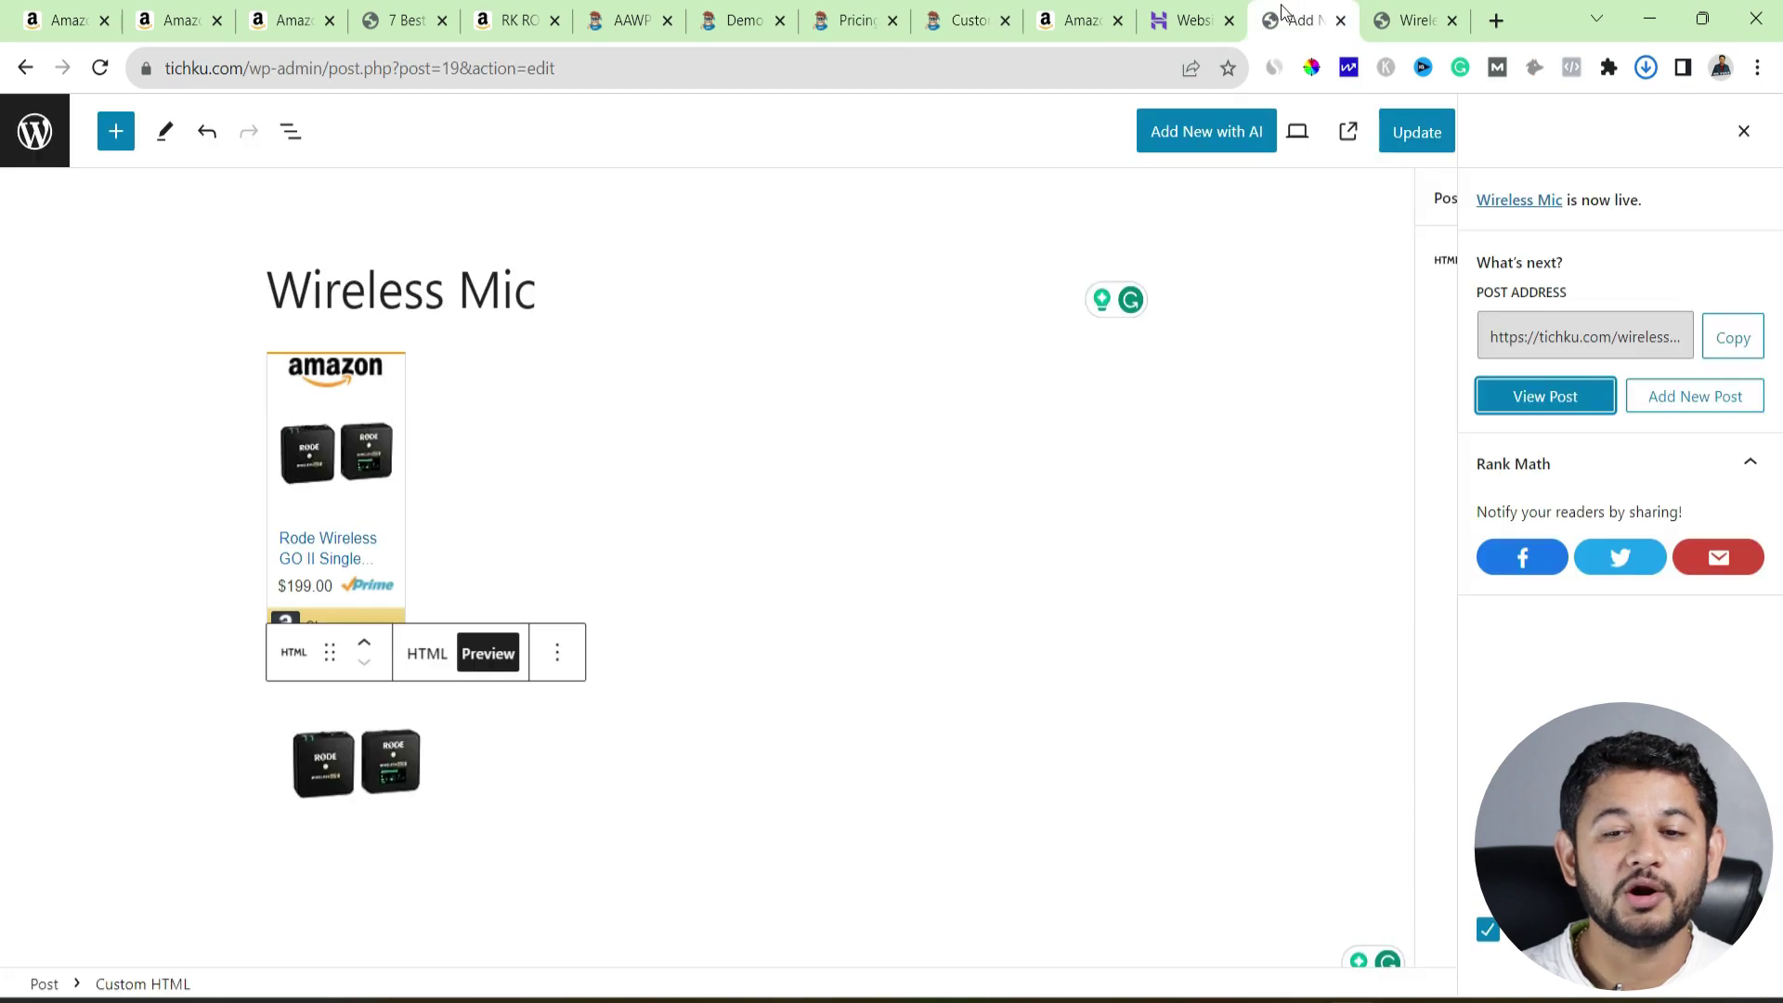
click(42, 130)
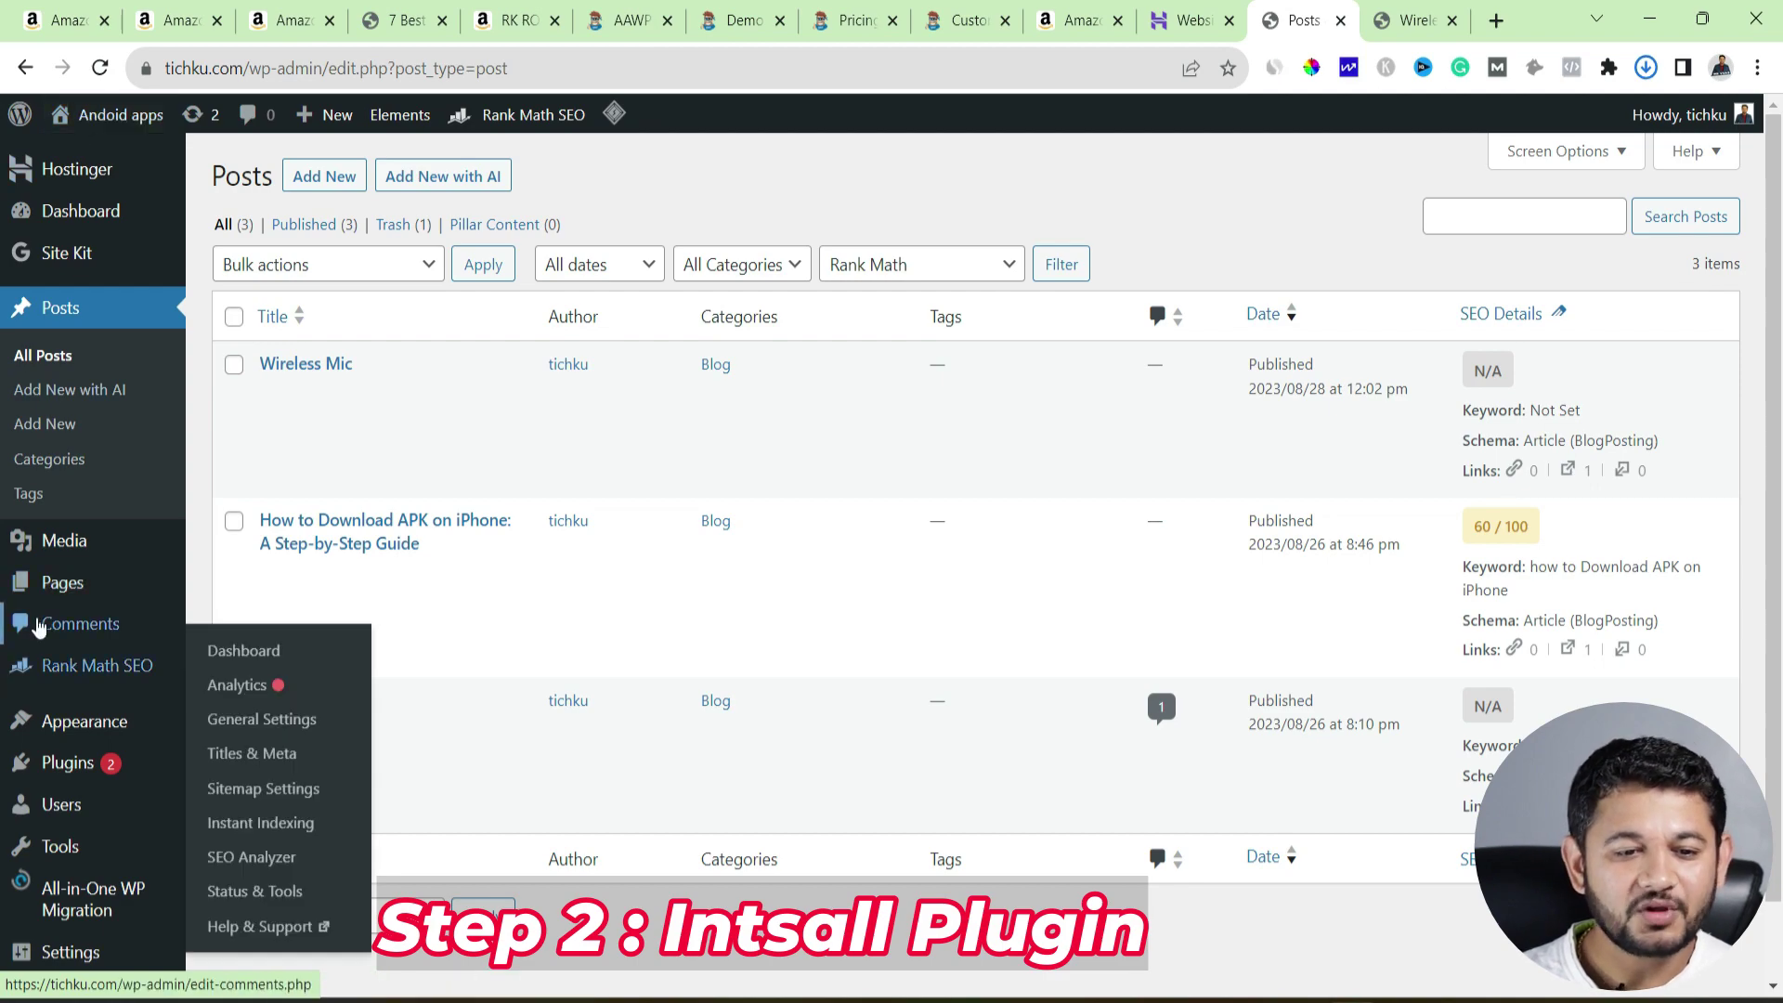
mouse_move(167, 785)
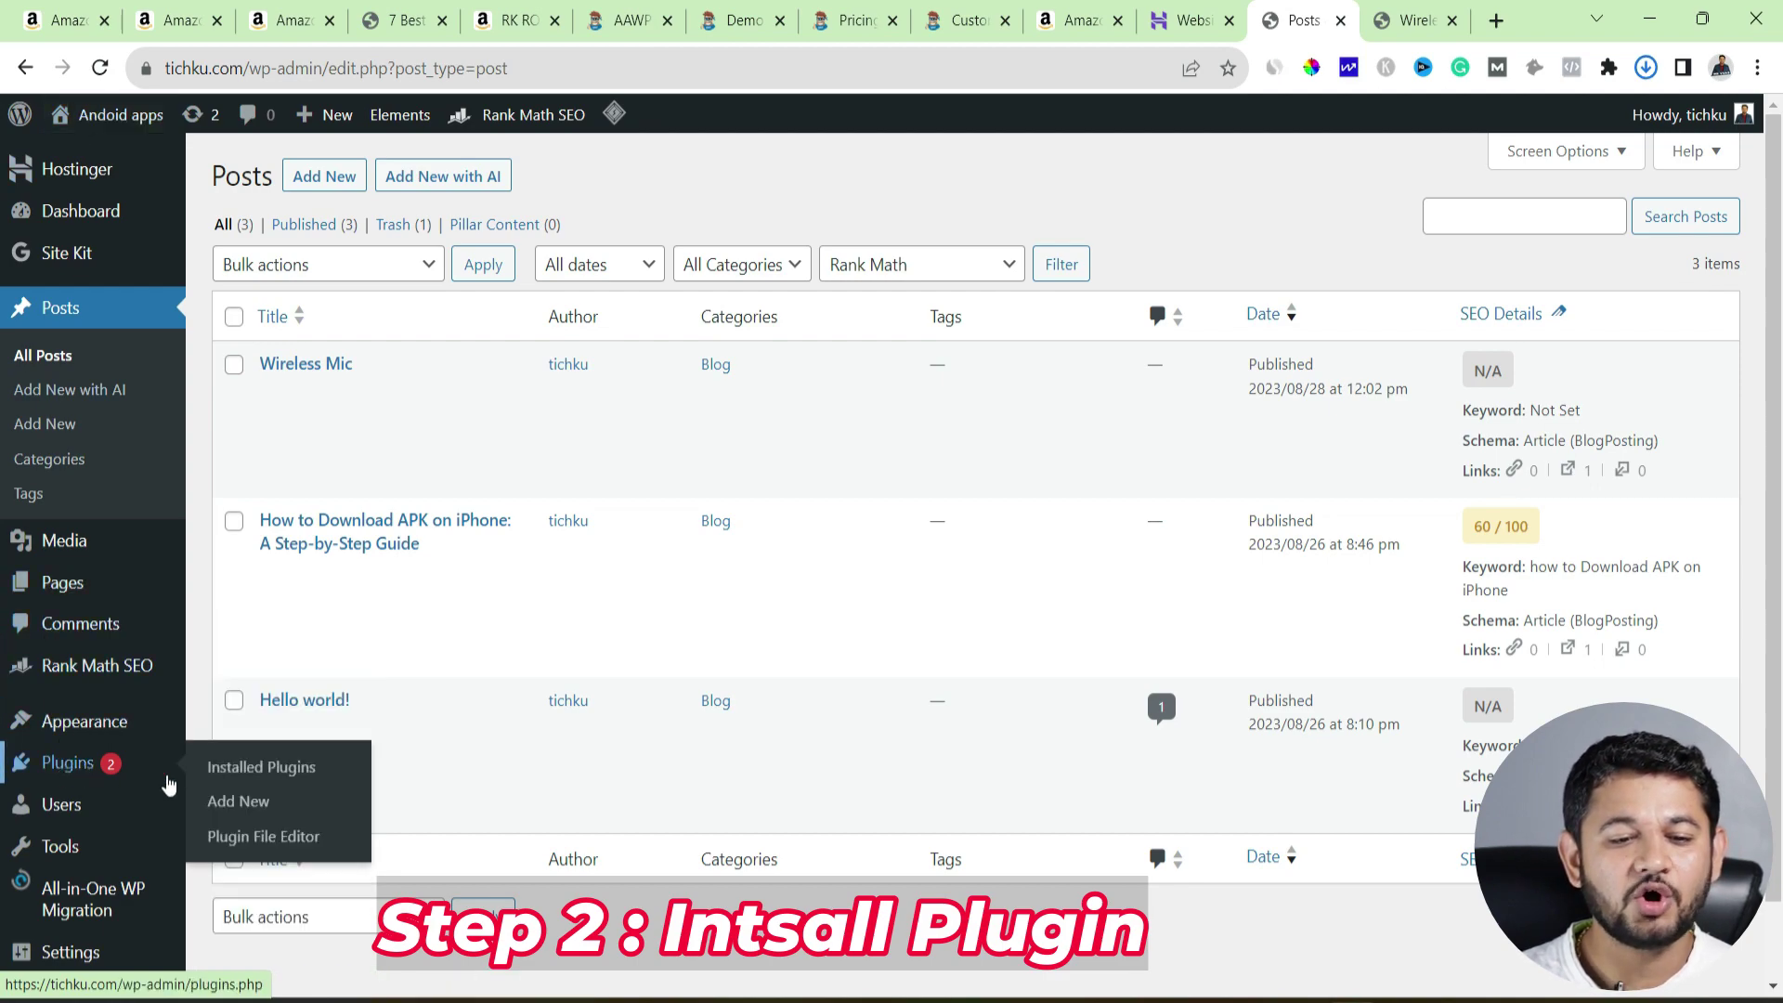
click(230, 801)
click(1500, 244)
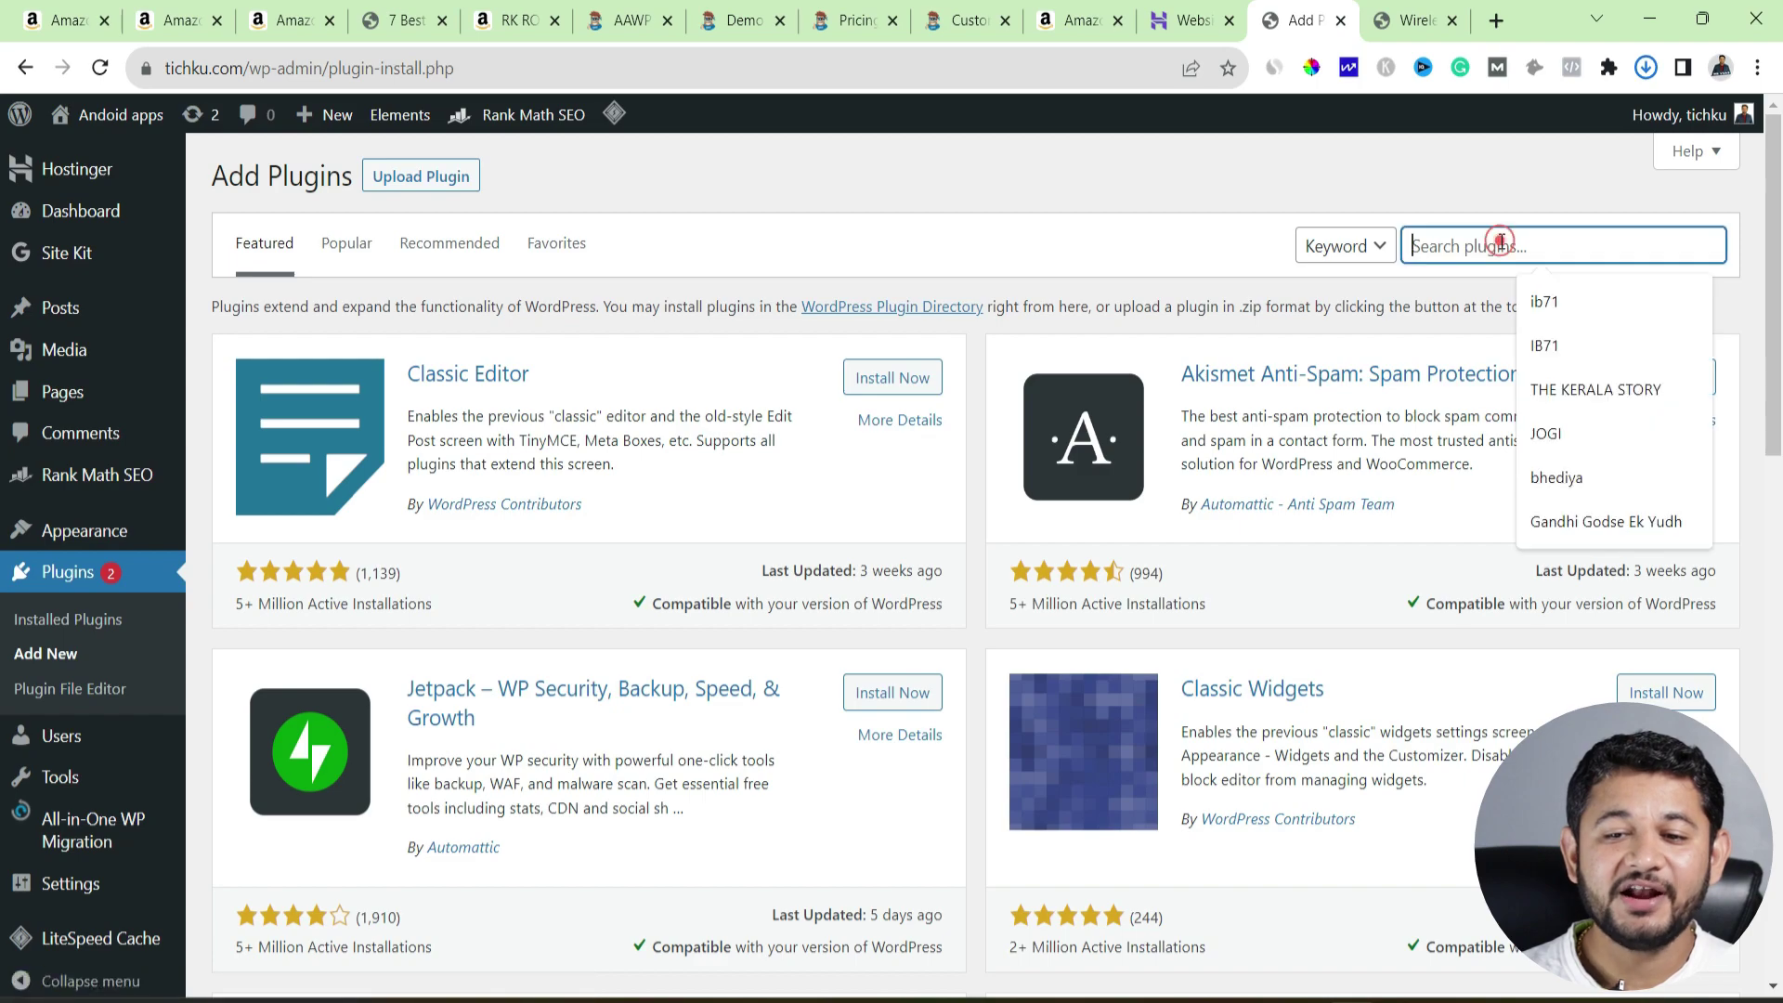
click(465, 182)
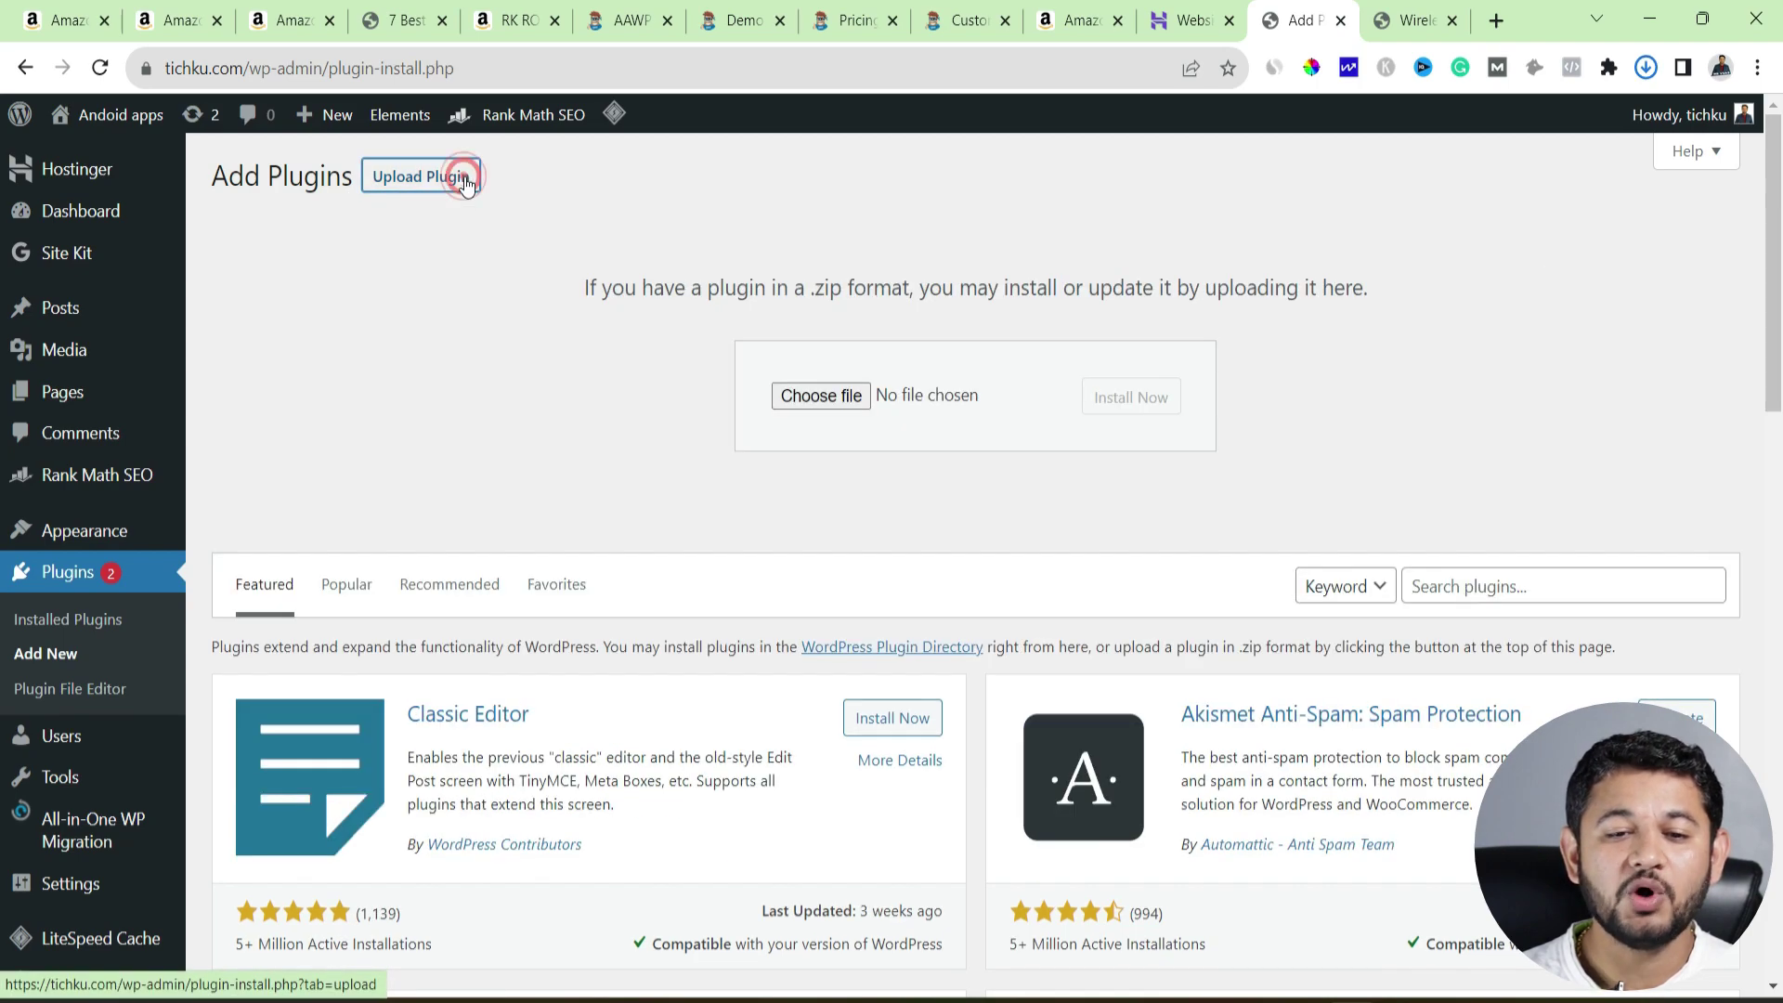
- Upload aawp-v3.30.5 (1).zip, then install and activate the AAWP plugin
click(796, 393)
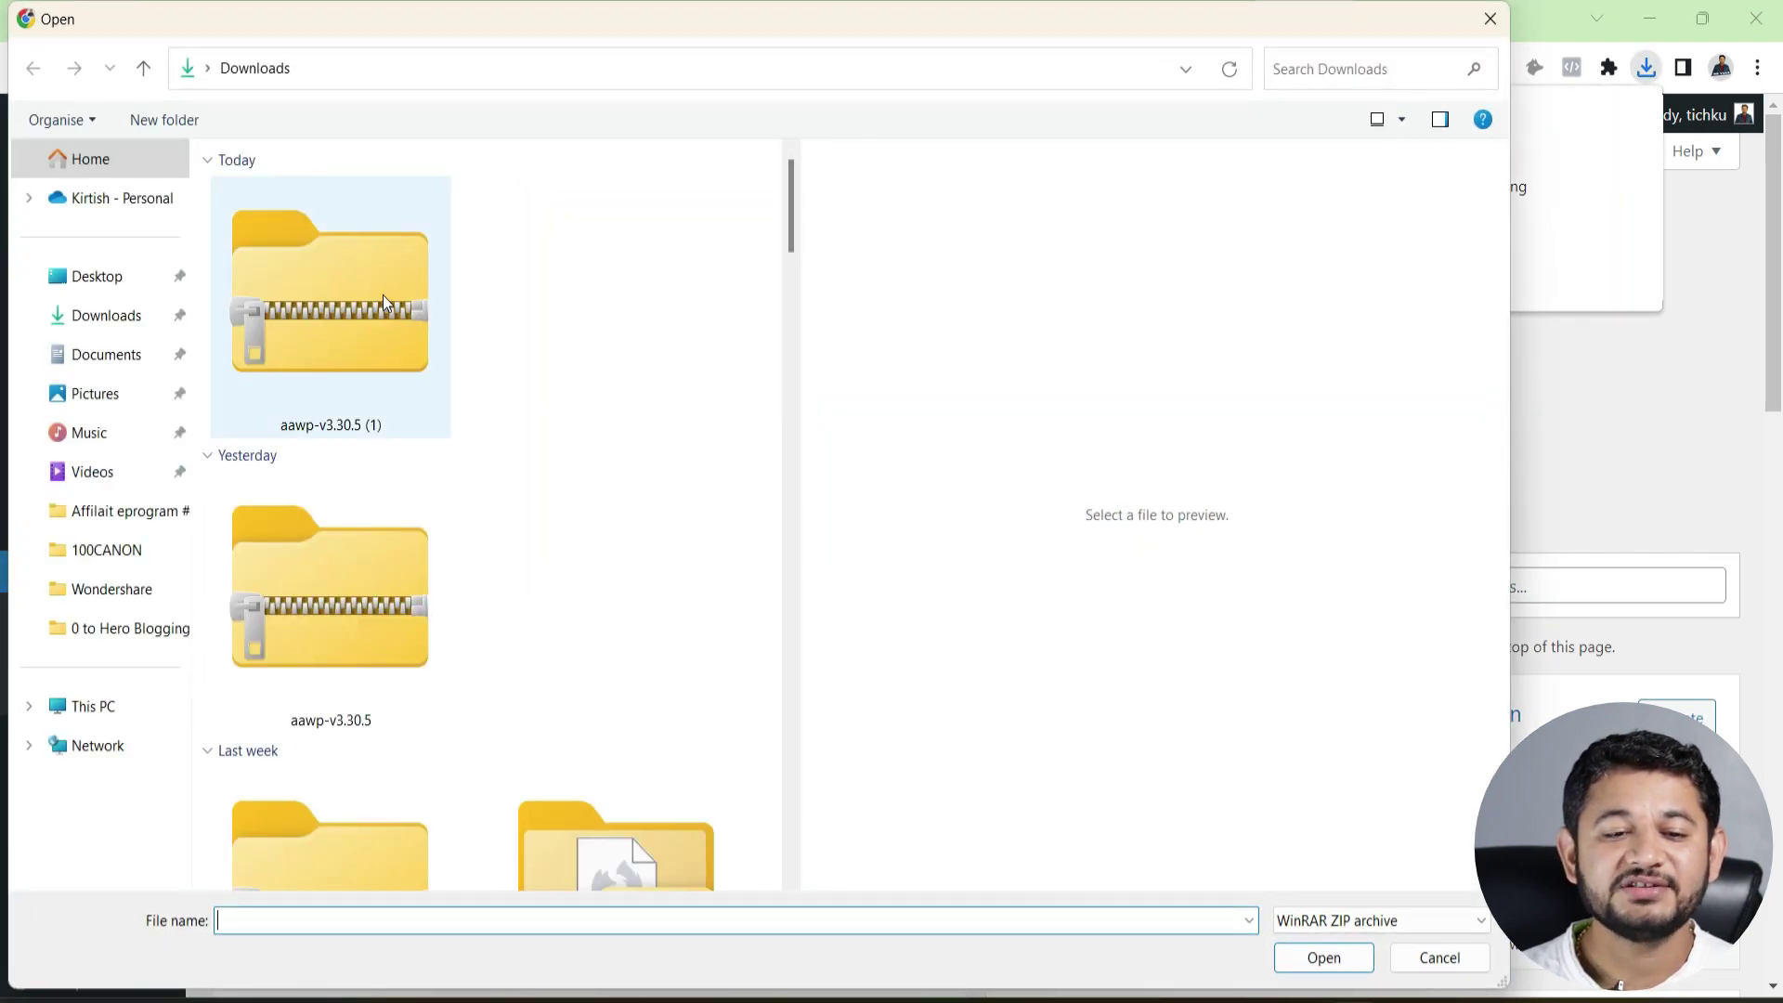
click(383, 294)
click(1330, 966)
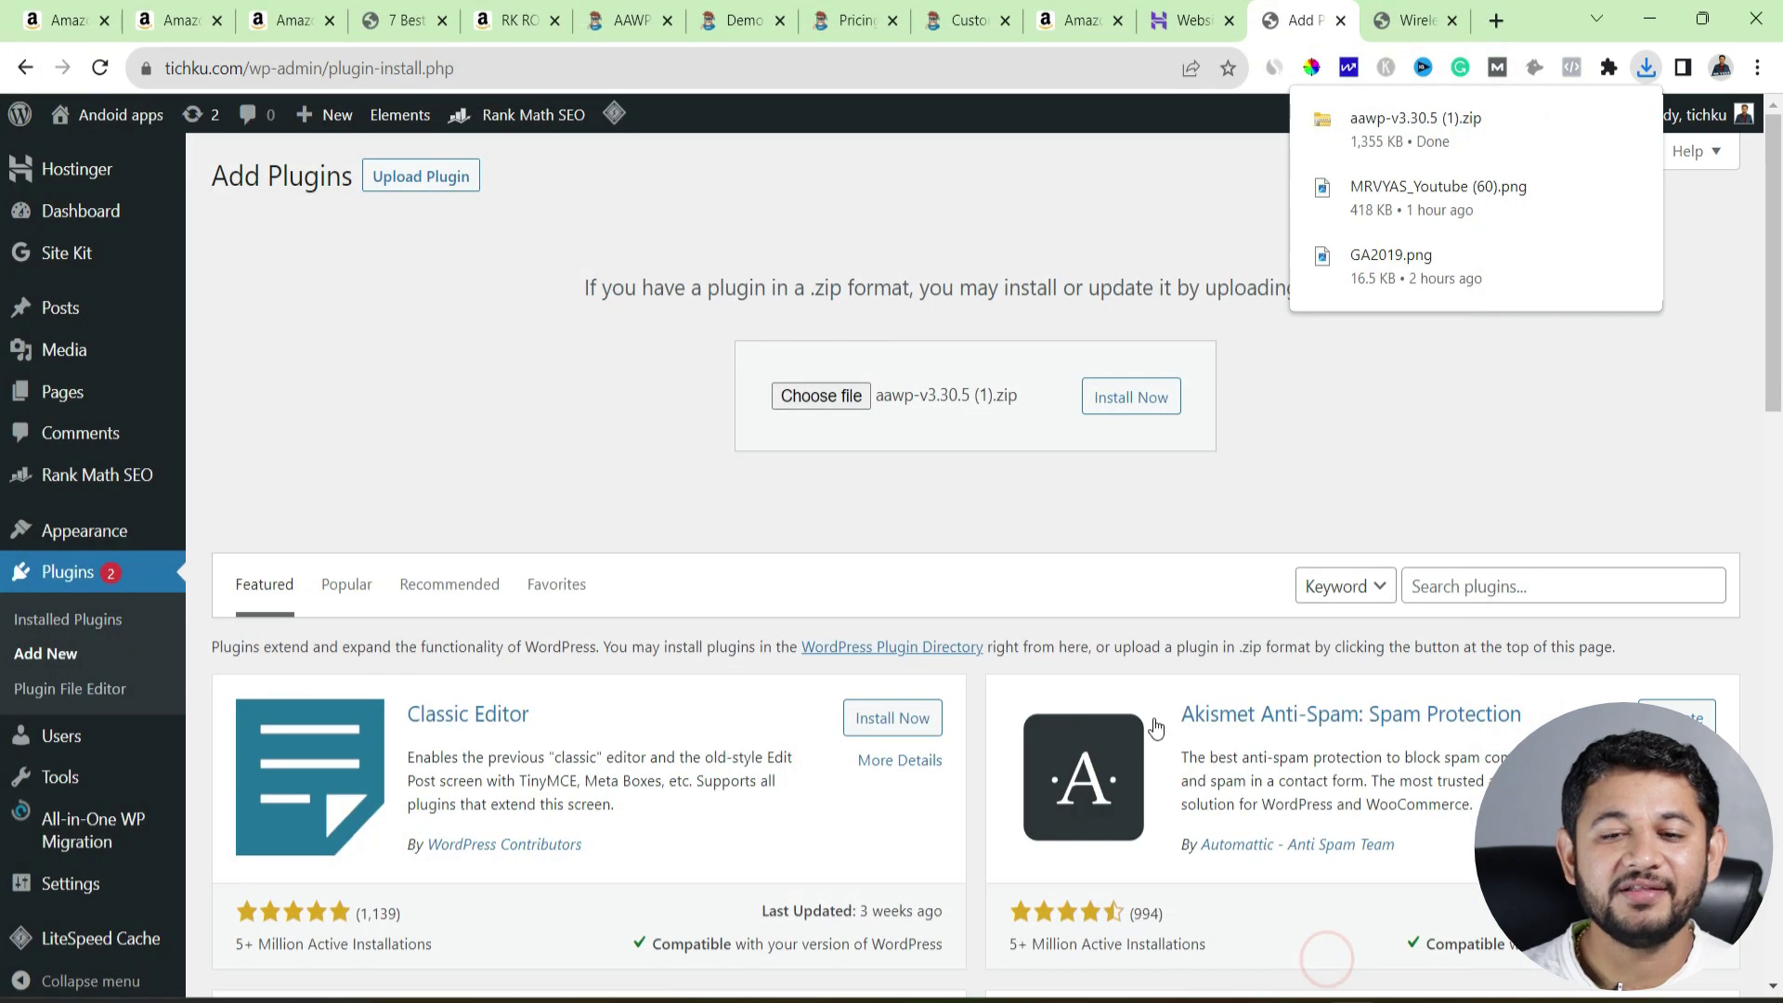
click(1146, 401)
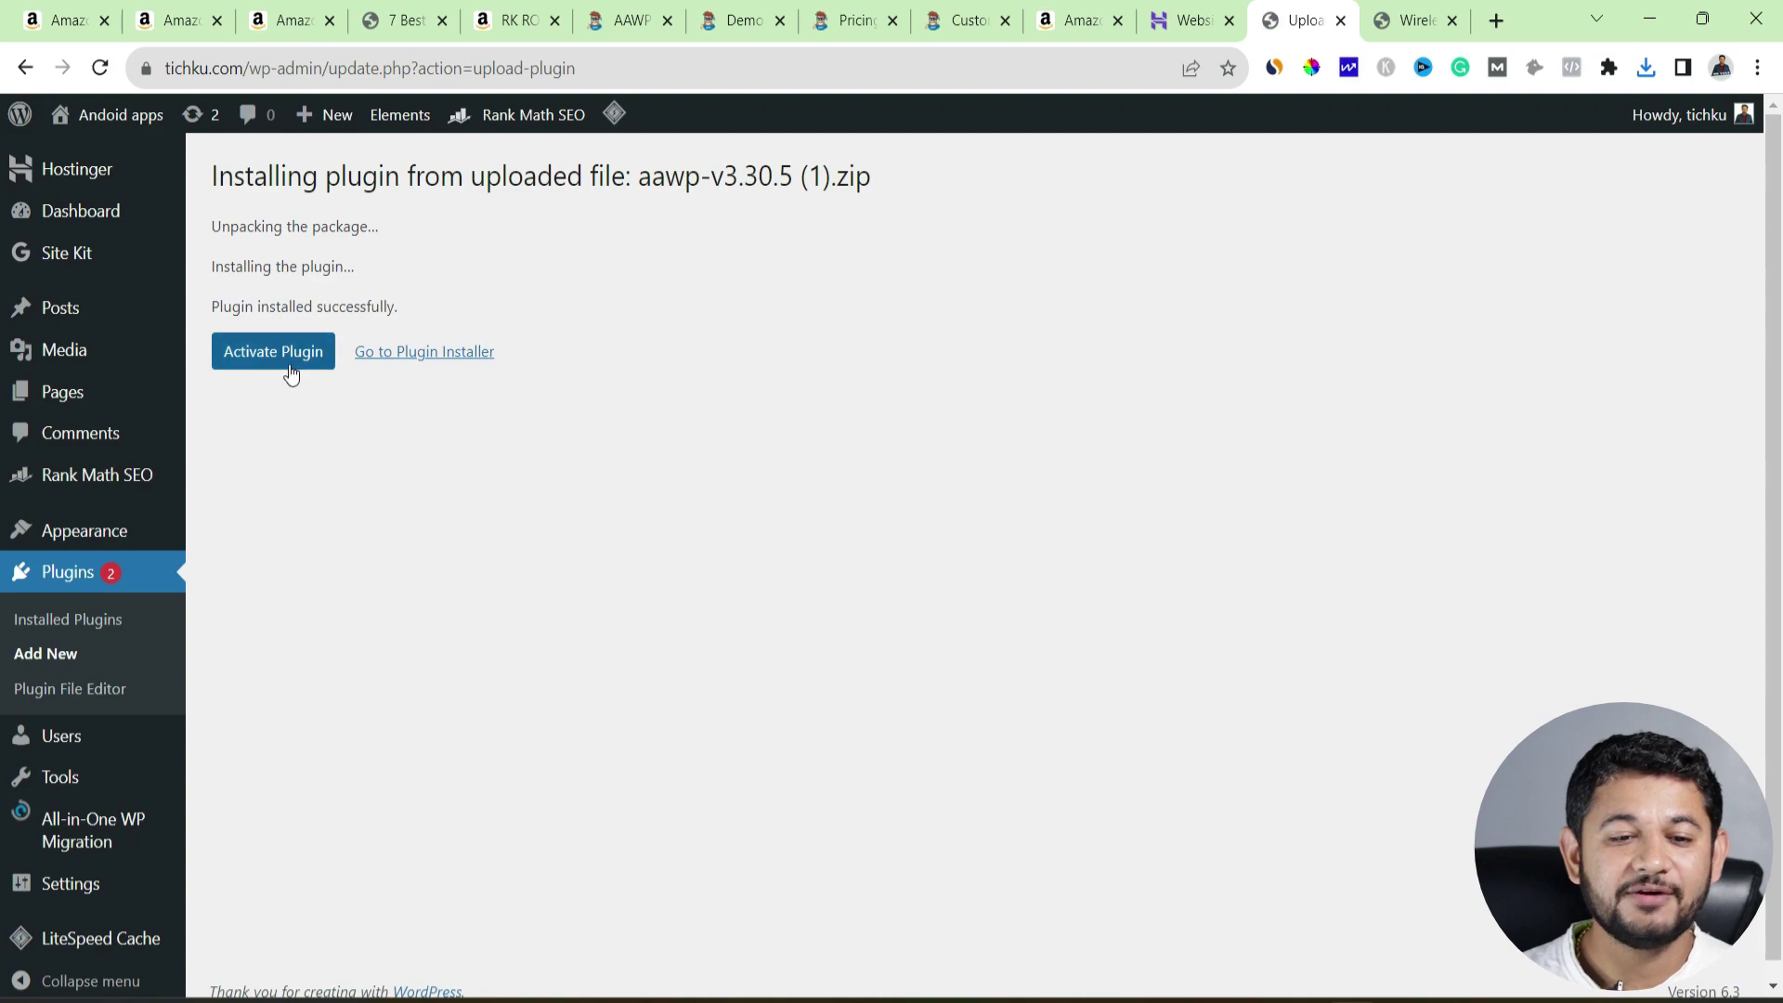
click(290, 367)
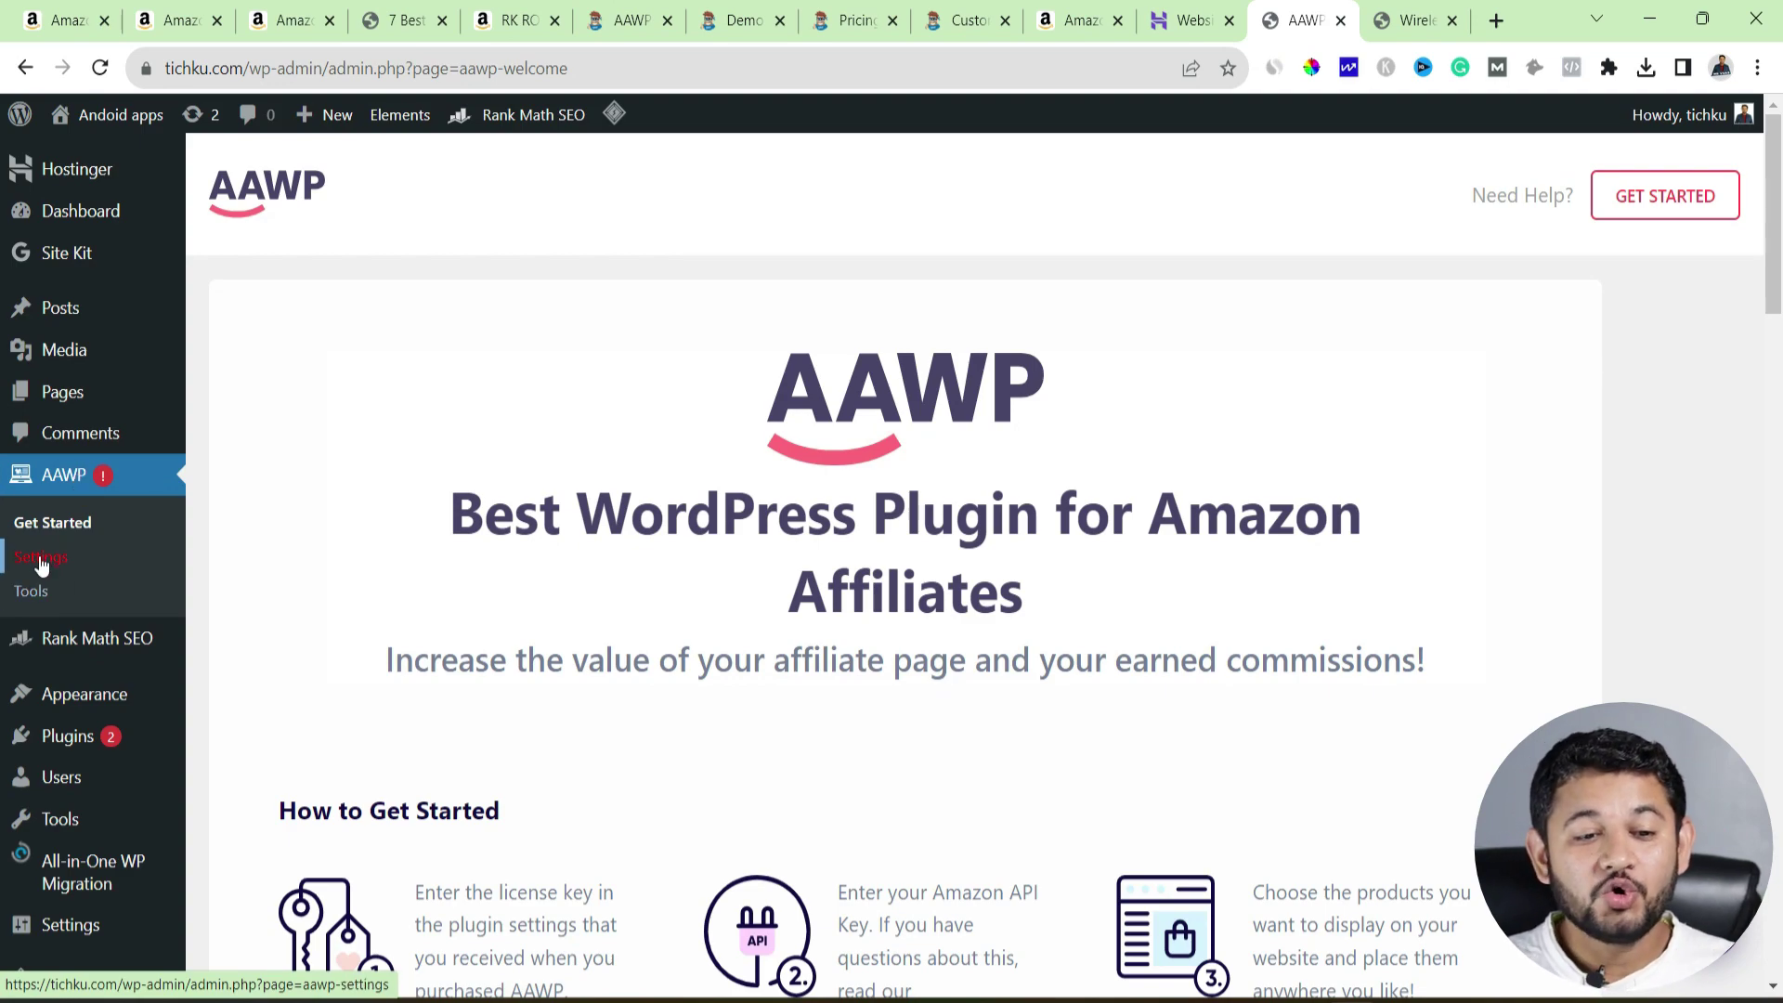
- Open AAWP's licensing settings and select the license key in the AAWP customer dashboard for copying
click(31, 587)
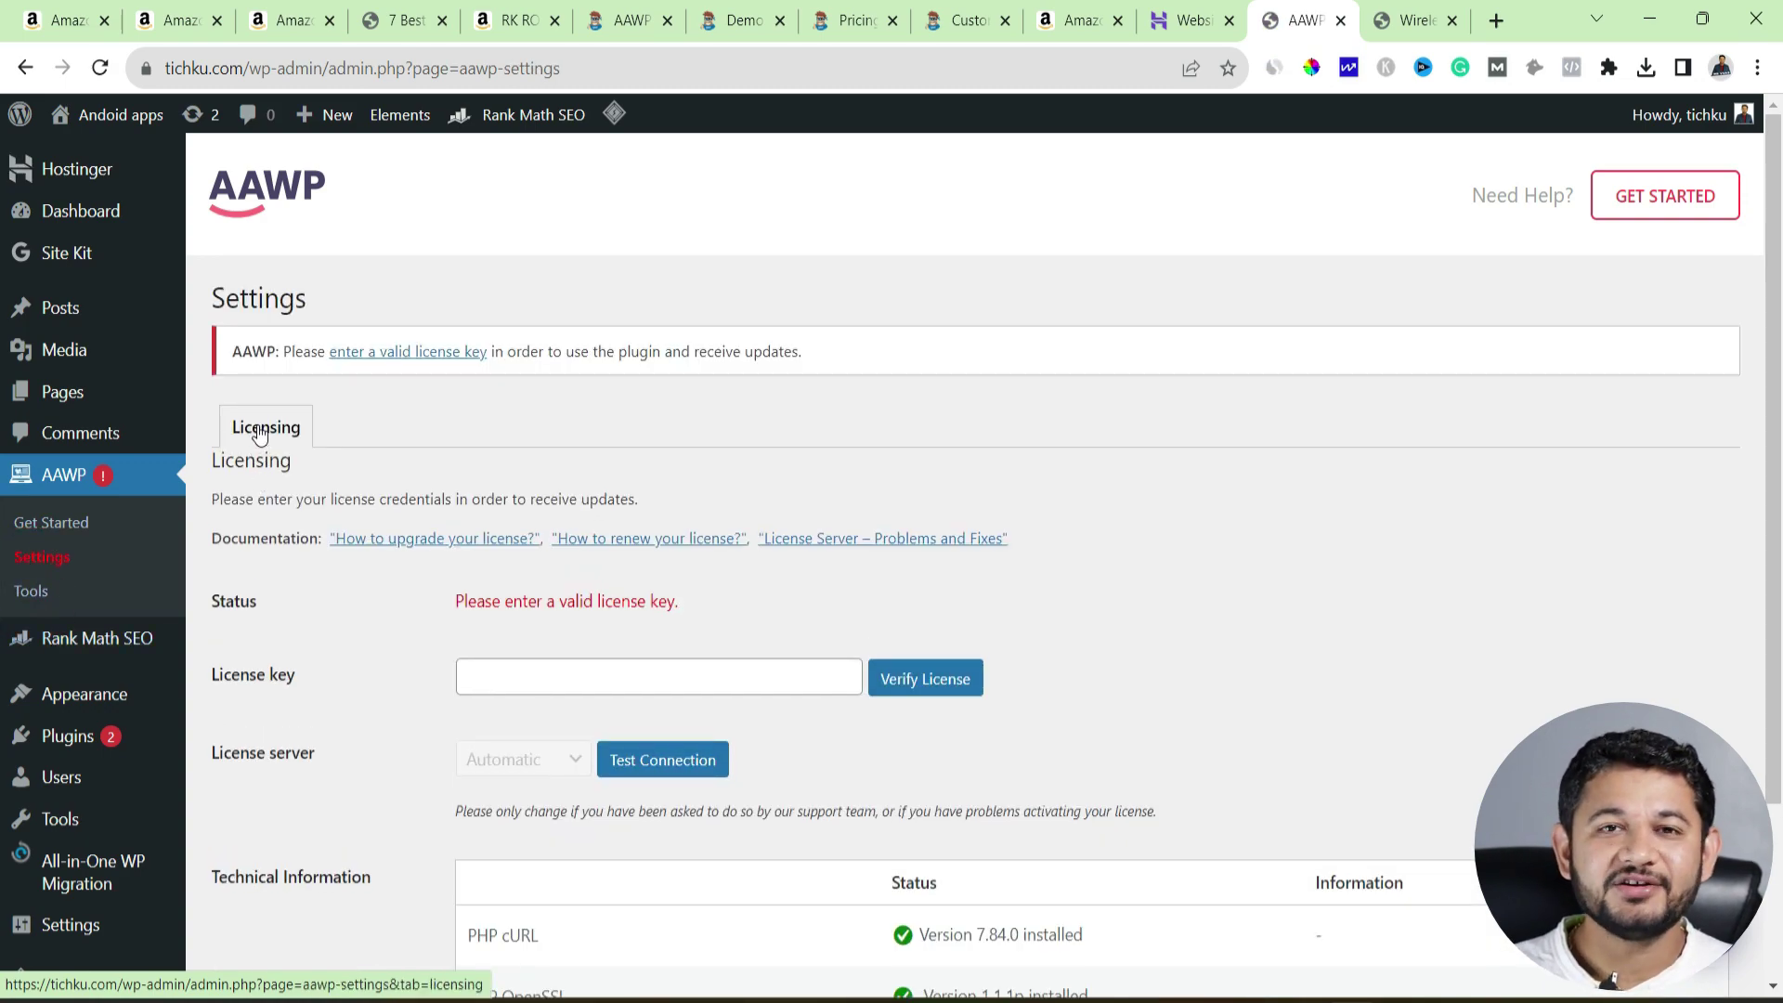
click(971, 19)
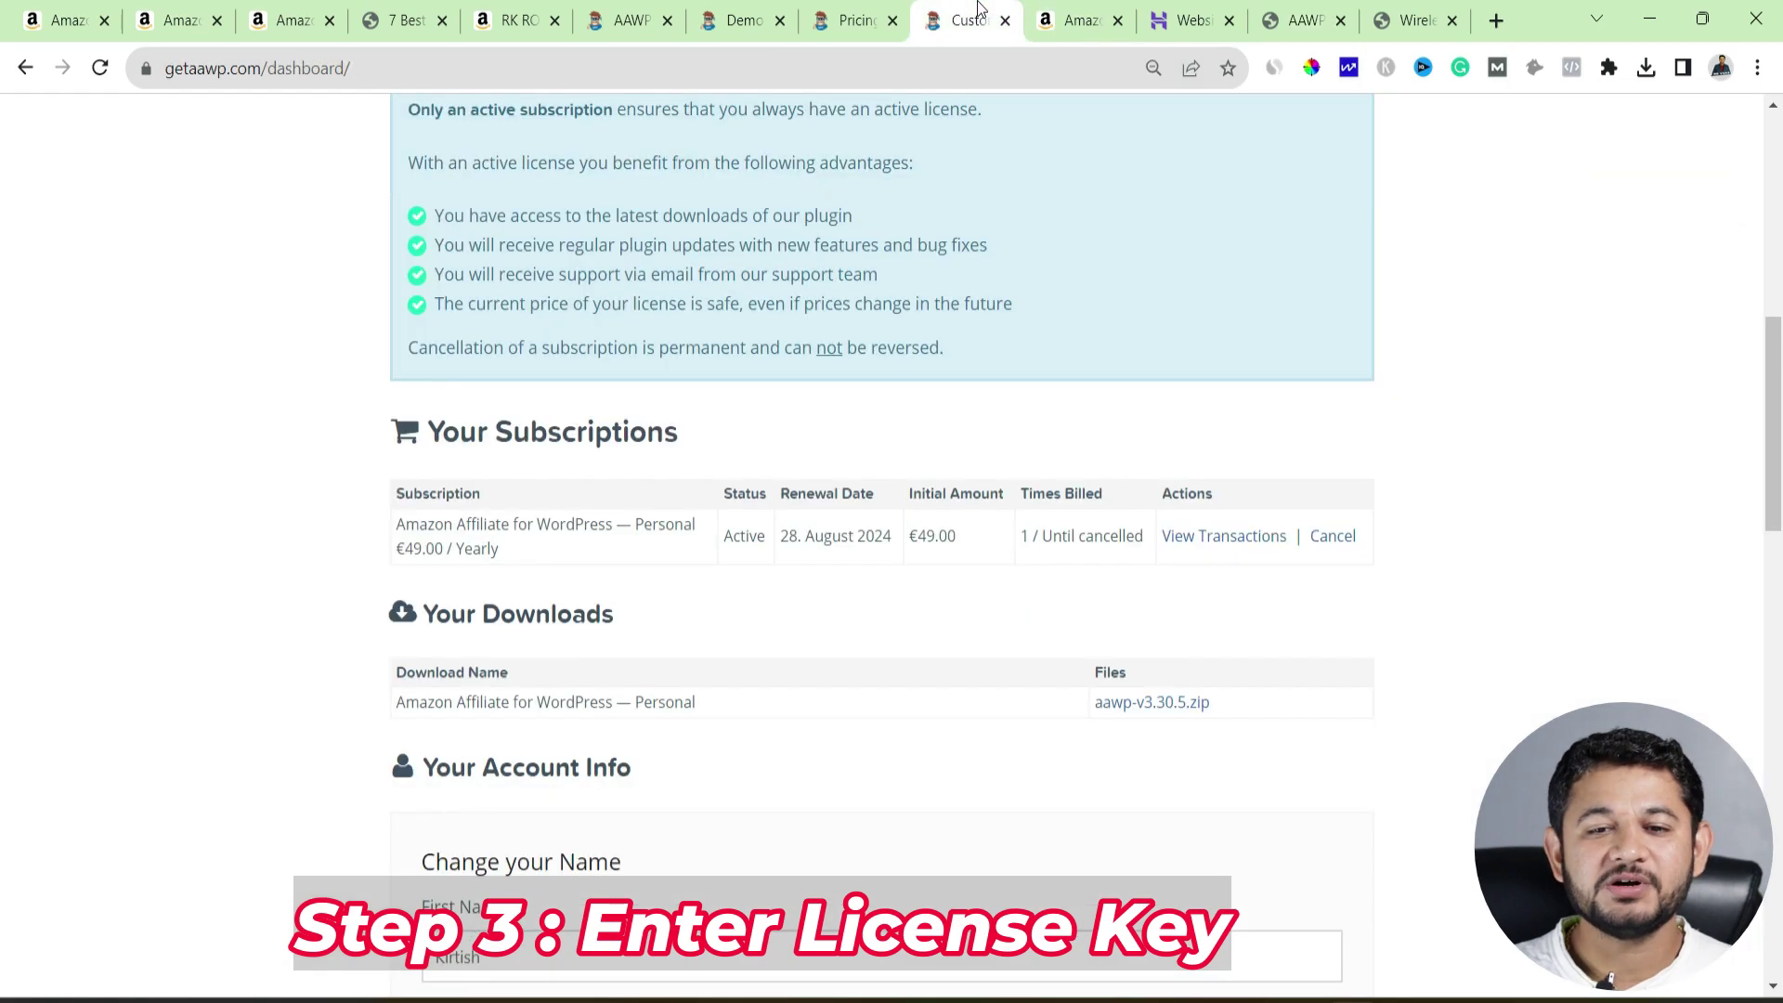
scroll(672, 399, up, 8)
click(544, 692)
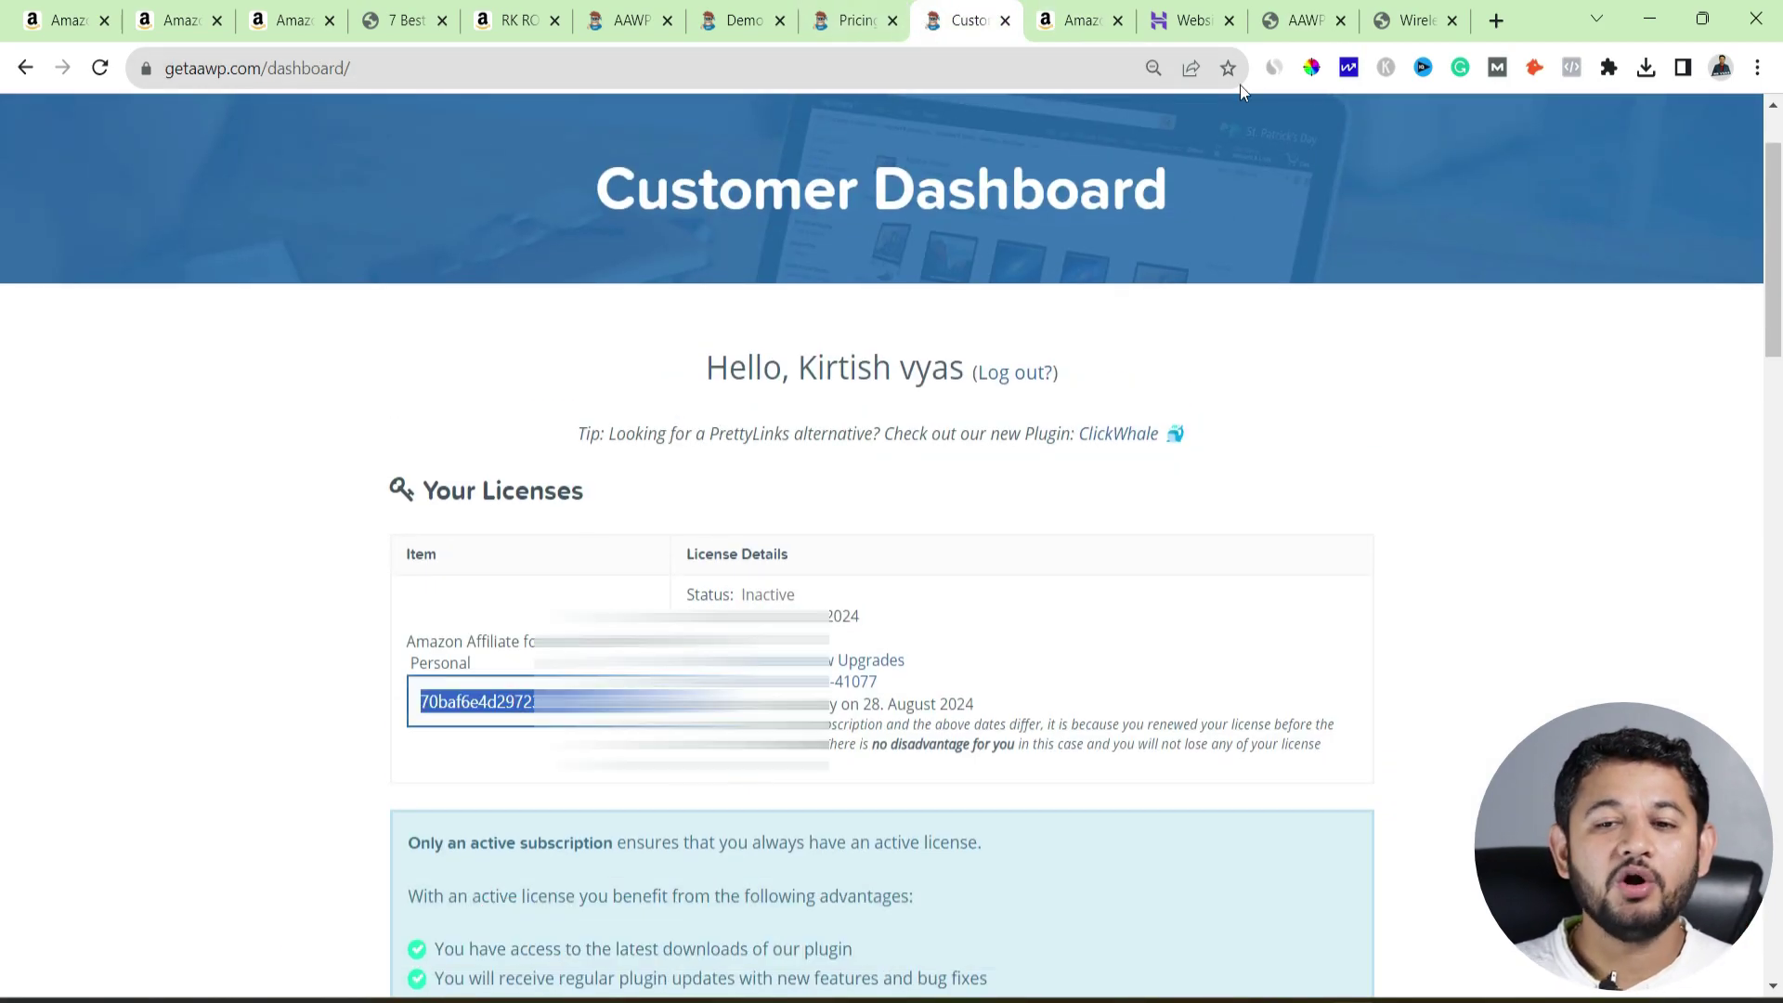
- Enter the copied license key in AAWP's licensing settings in WordPress and submit it for verification
click(1416, 20)
click(1300, 19)
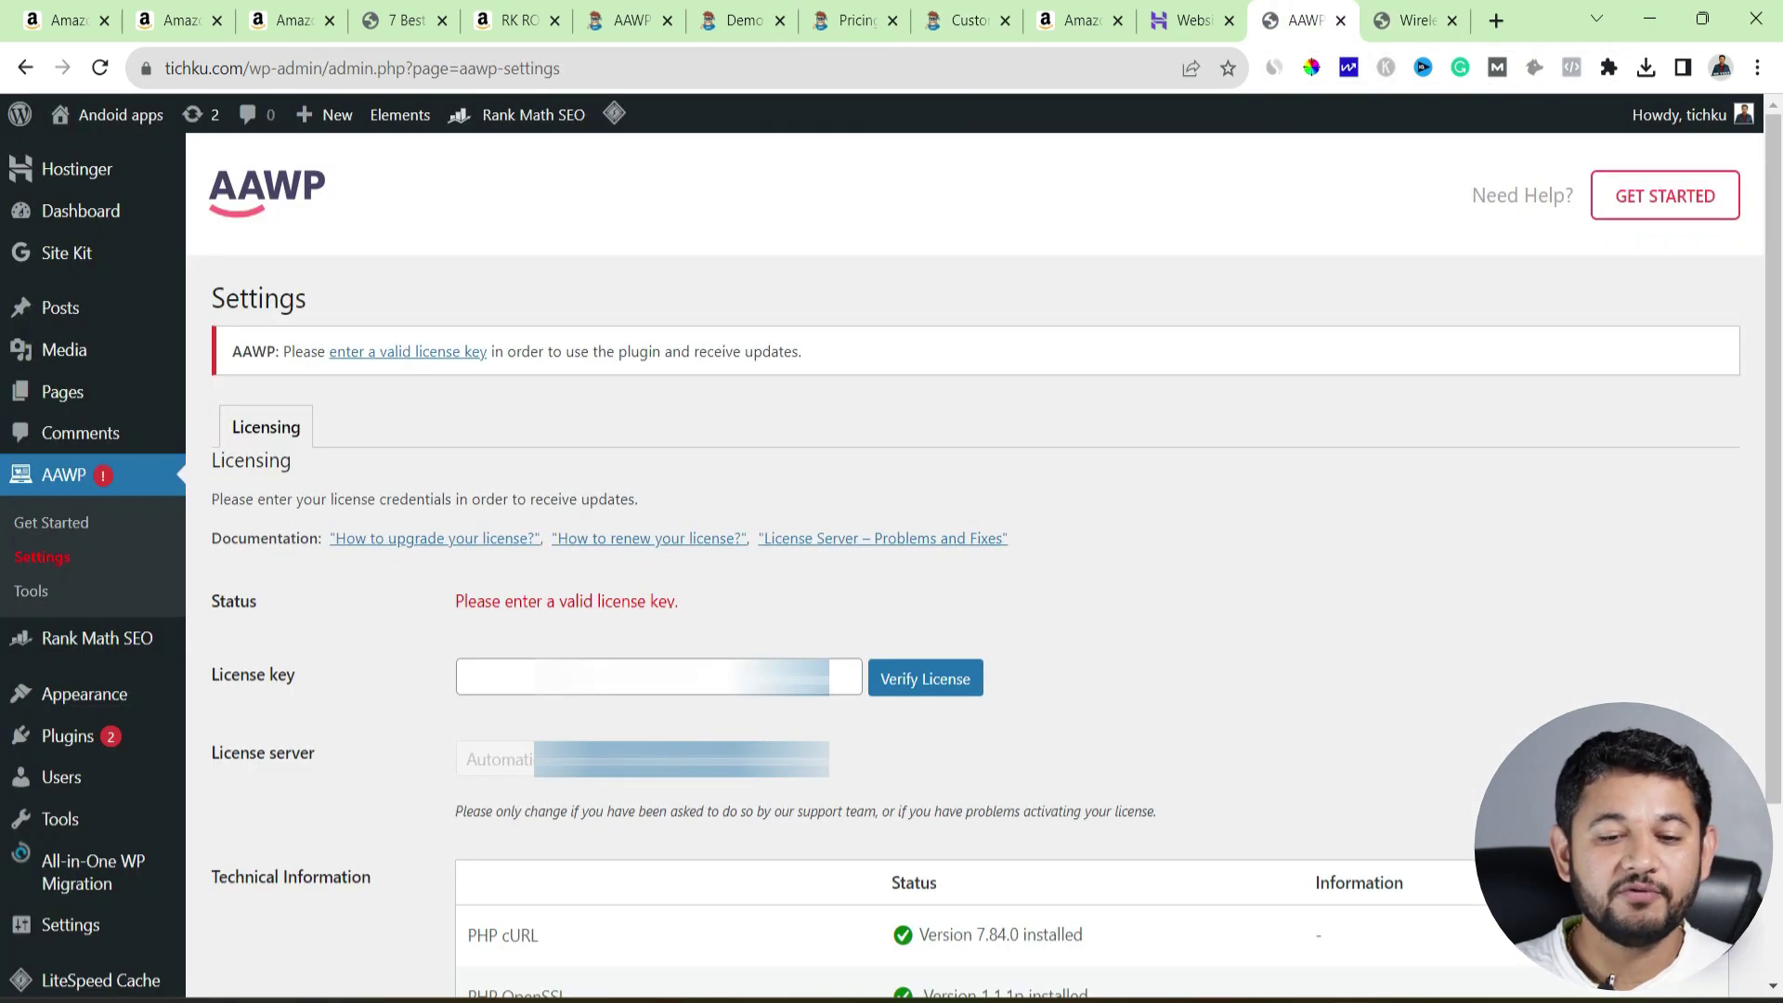
click(467, 677)
click(683, 733)
click(925, 679)
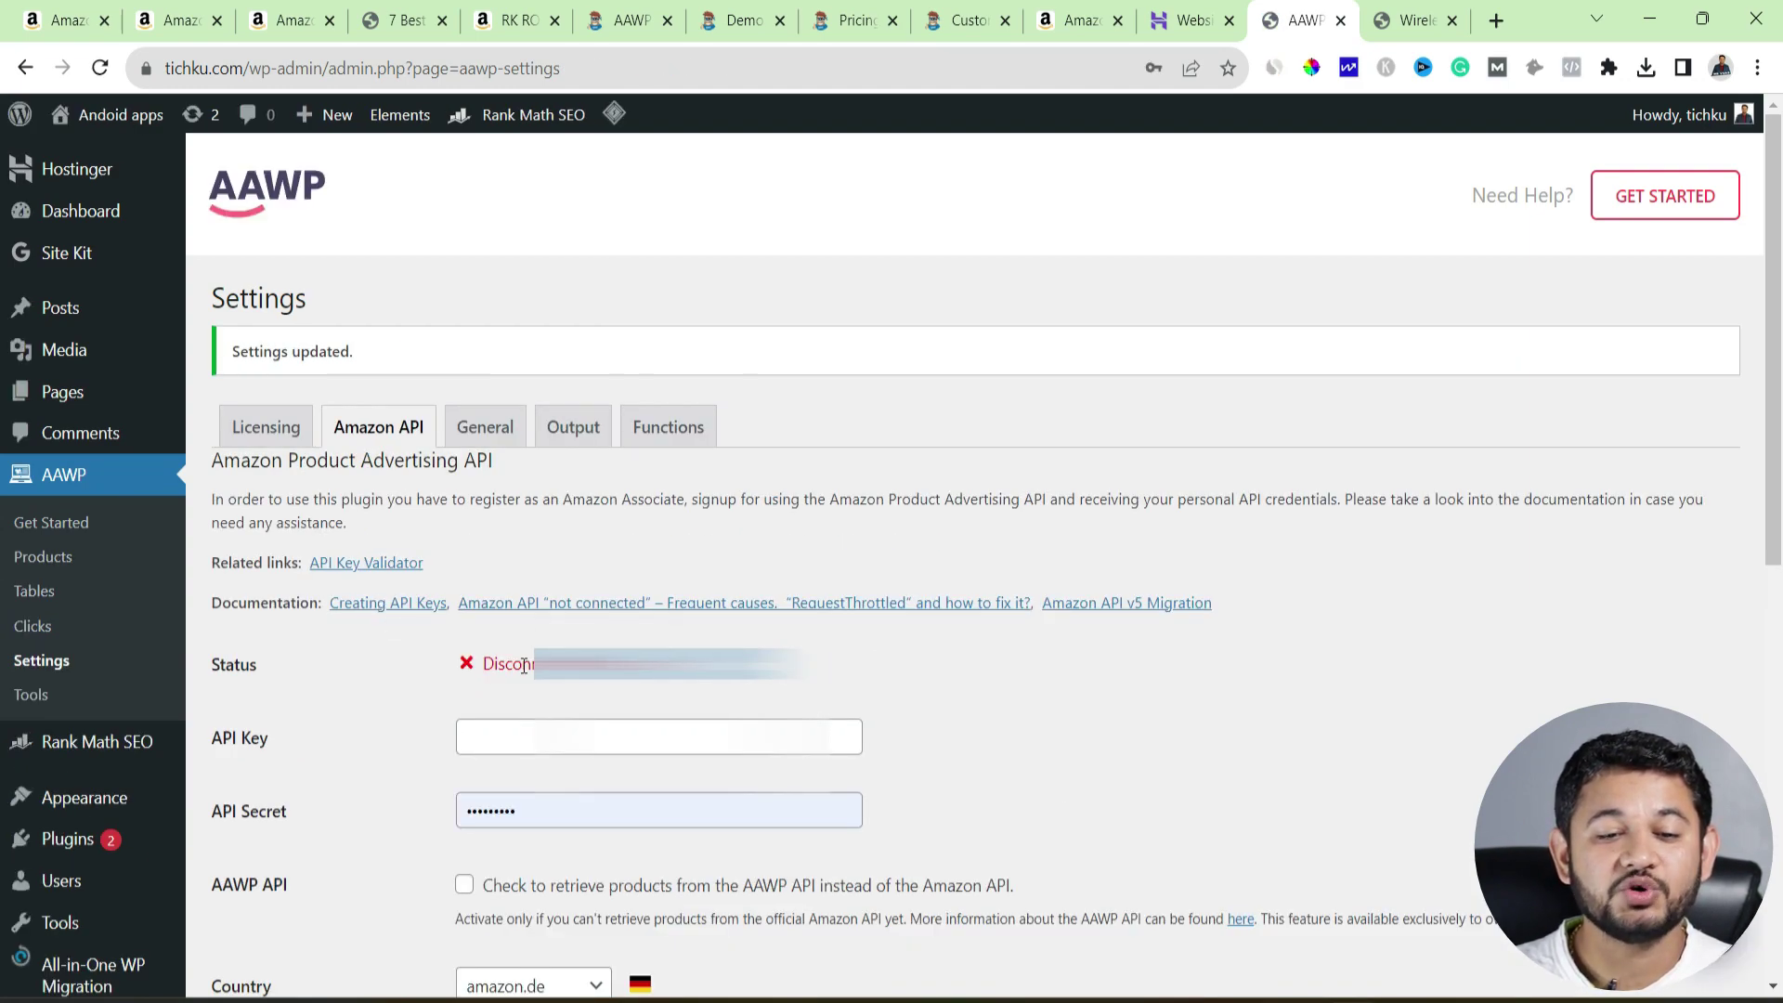
- Reopen AAWP's licensing settings, test the license server connection, verify the license again and highlight its status
click(263, 425)
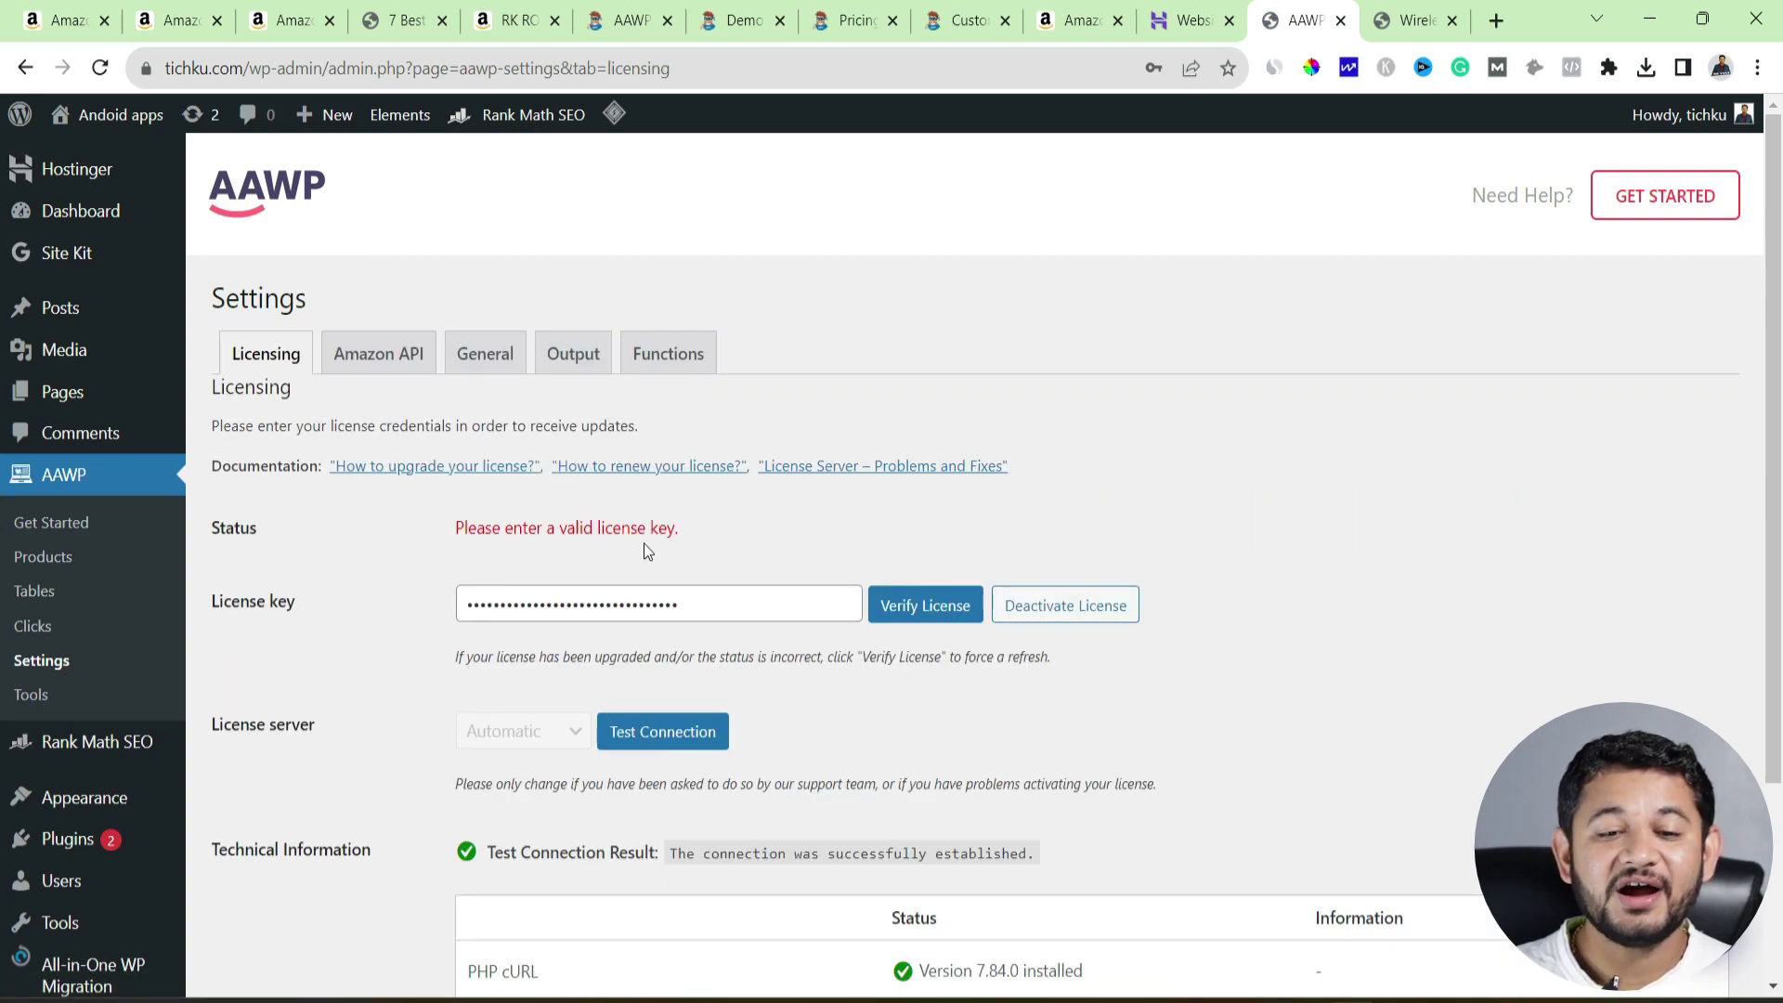
click(678, 726)
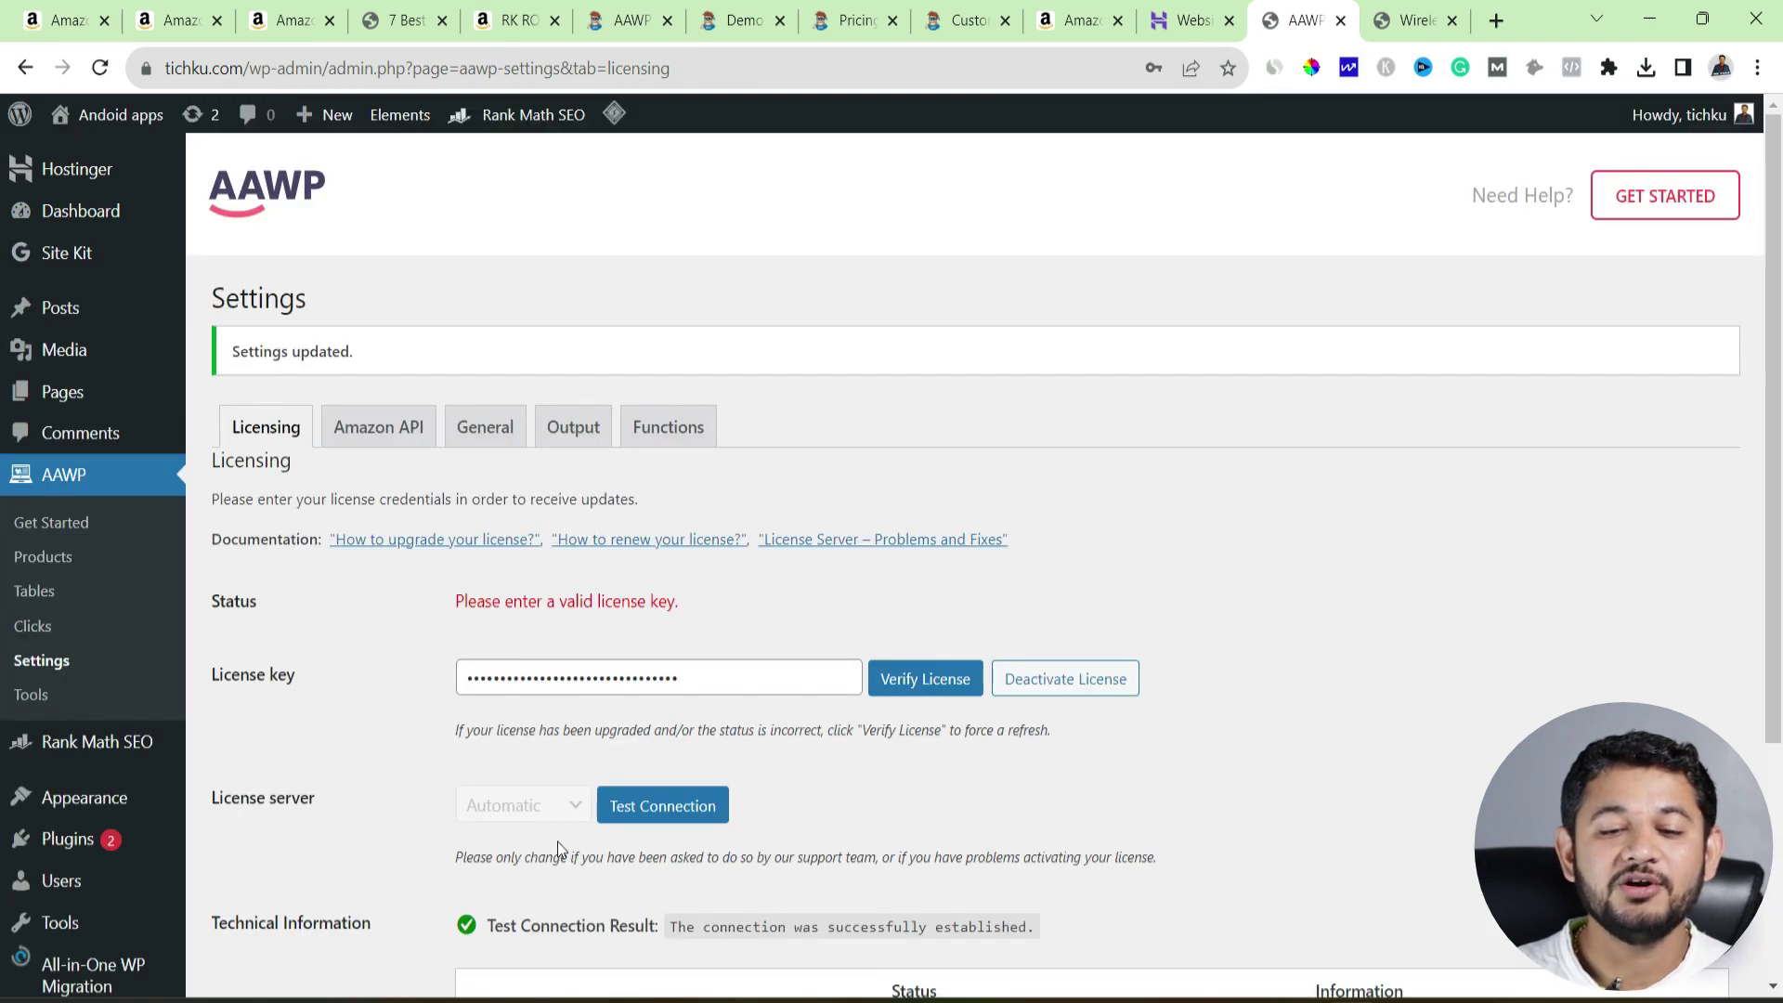
click(908, 689)
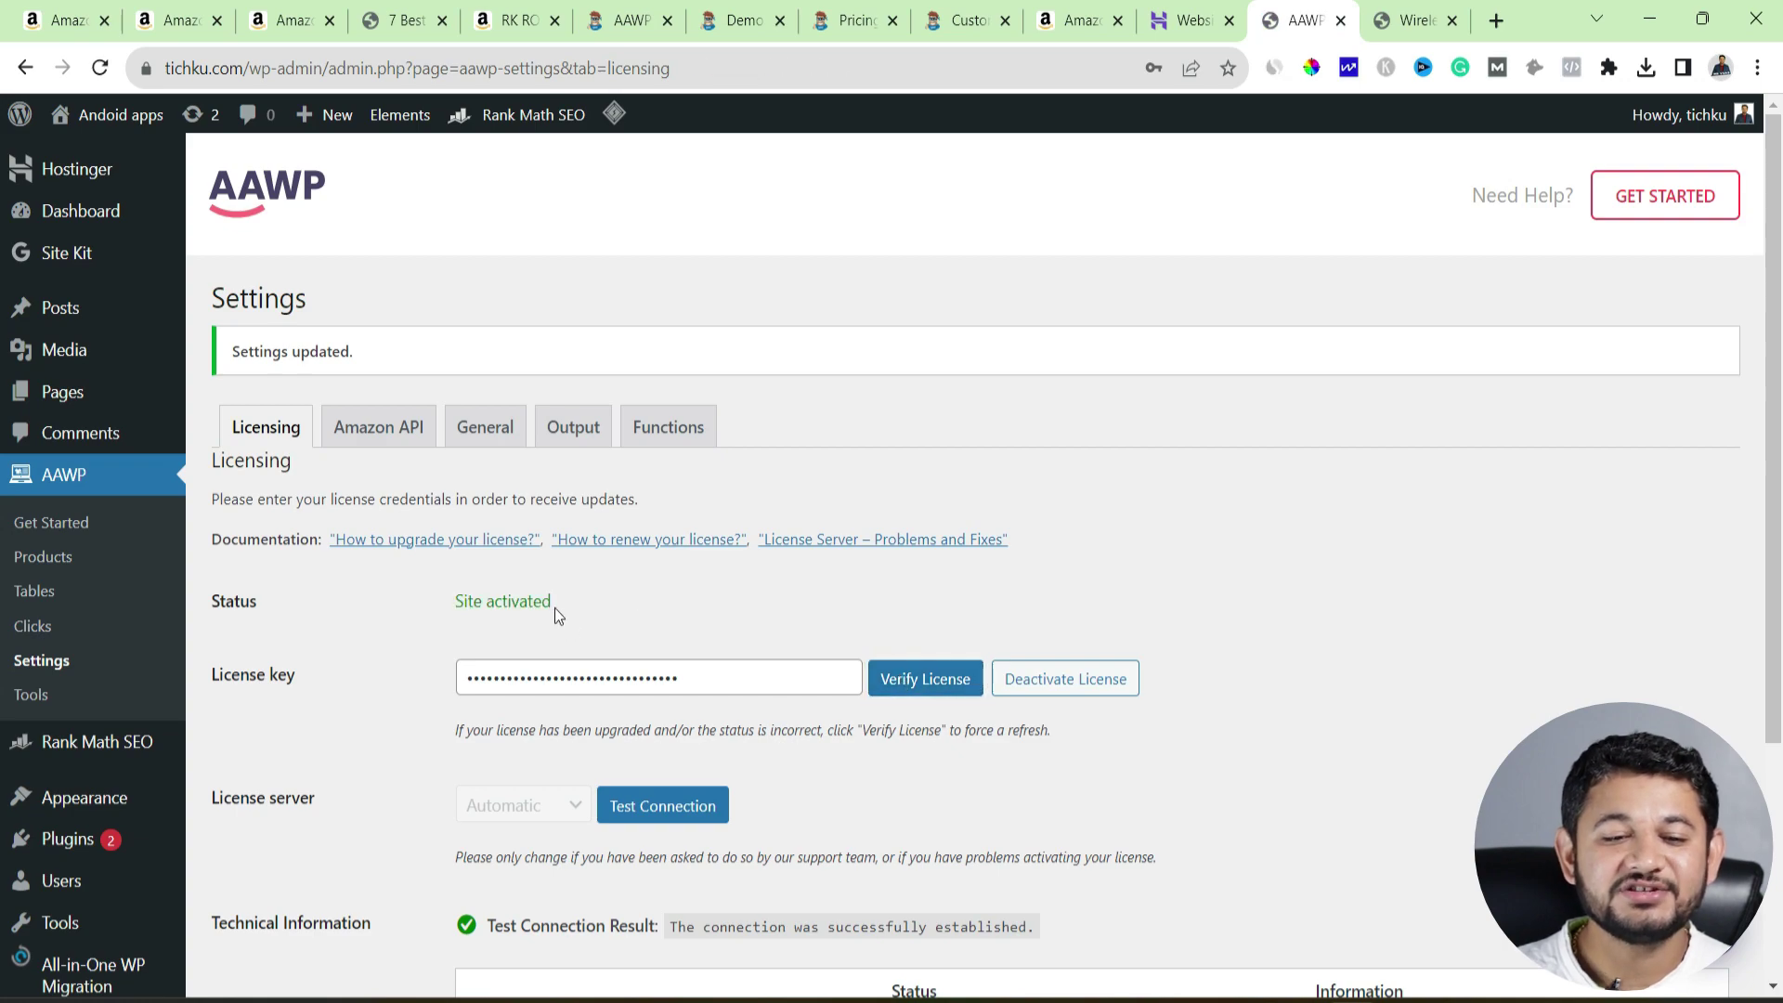
drag(566, 601, 444, 601)
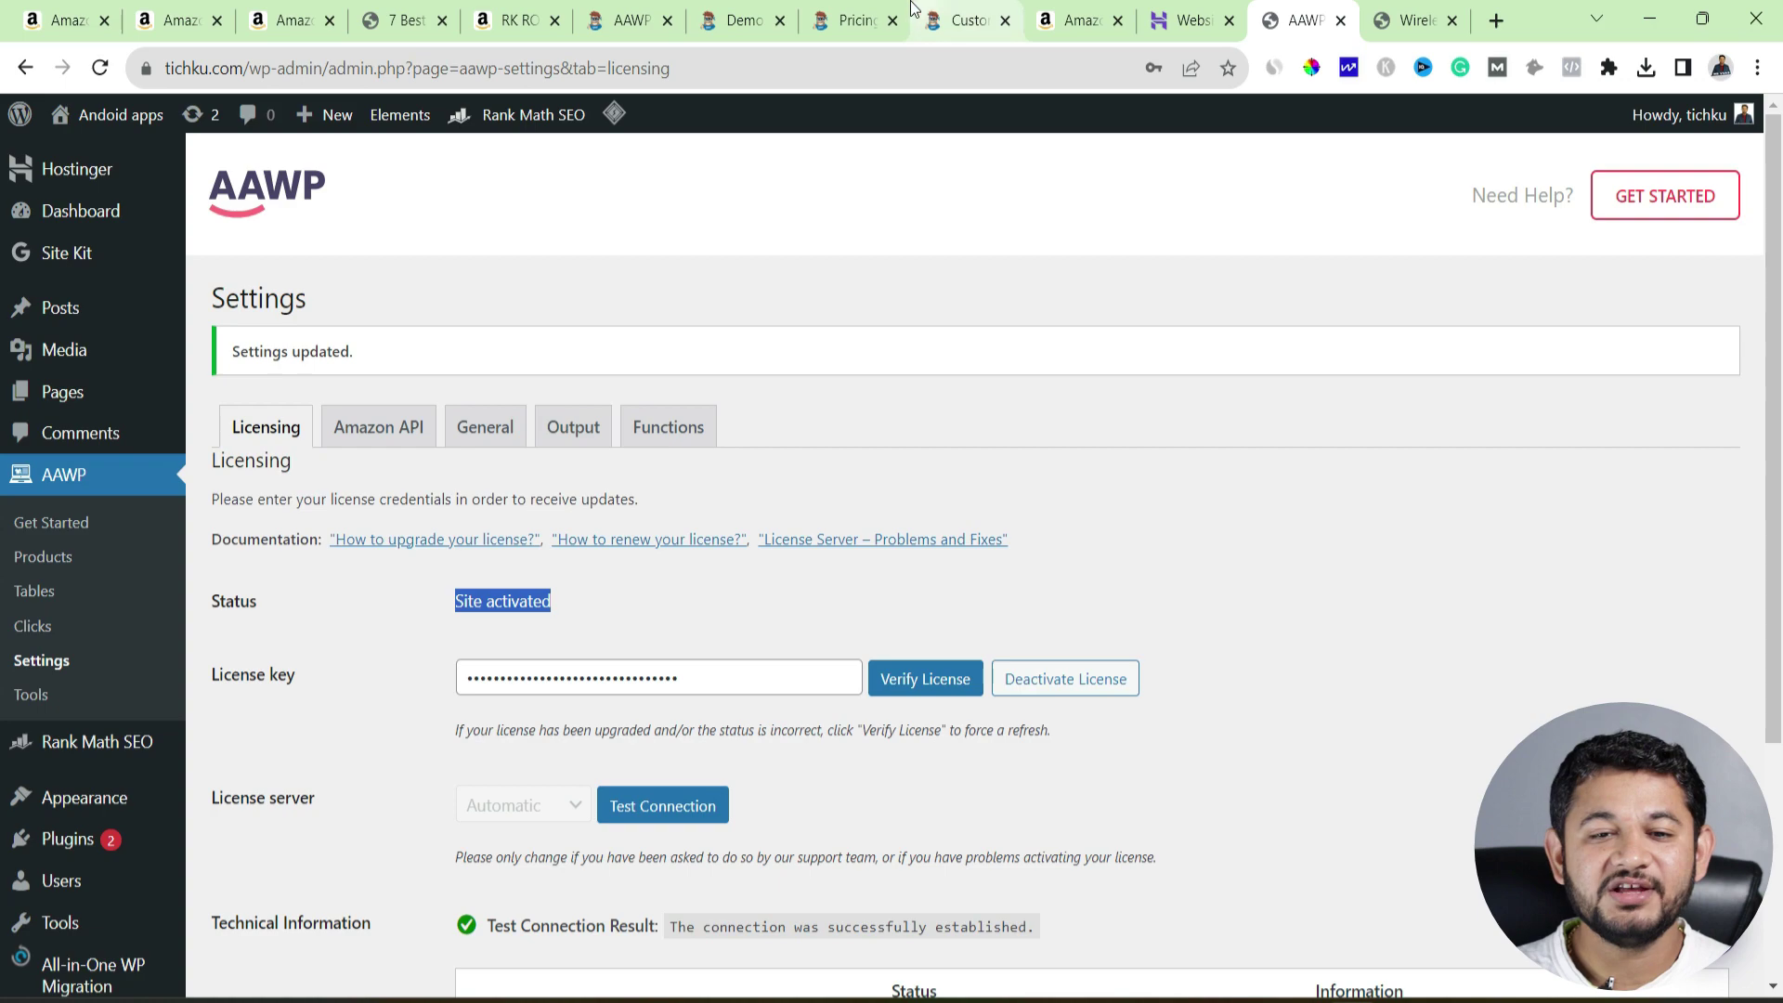
- Refresh the AAWP customer dashboard, open the license's managed sites and highlight the registered site URL
click(964, 20)
click(99, 68)
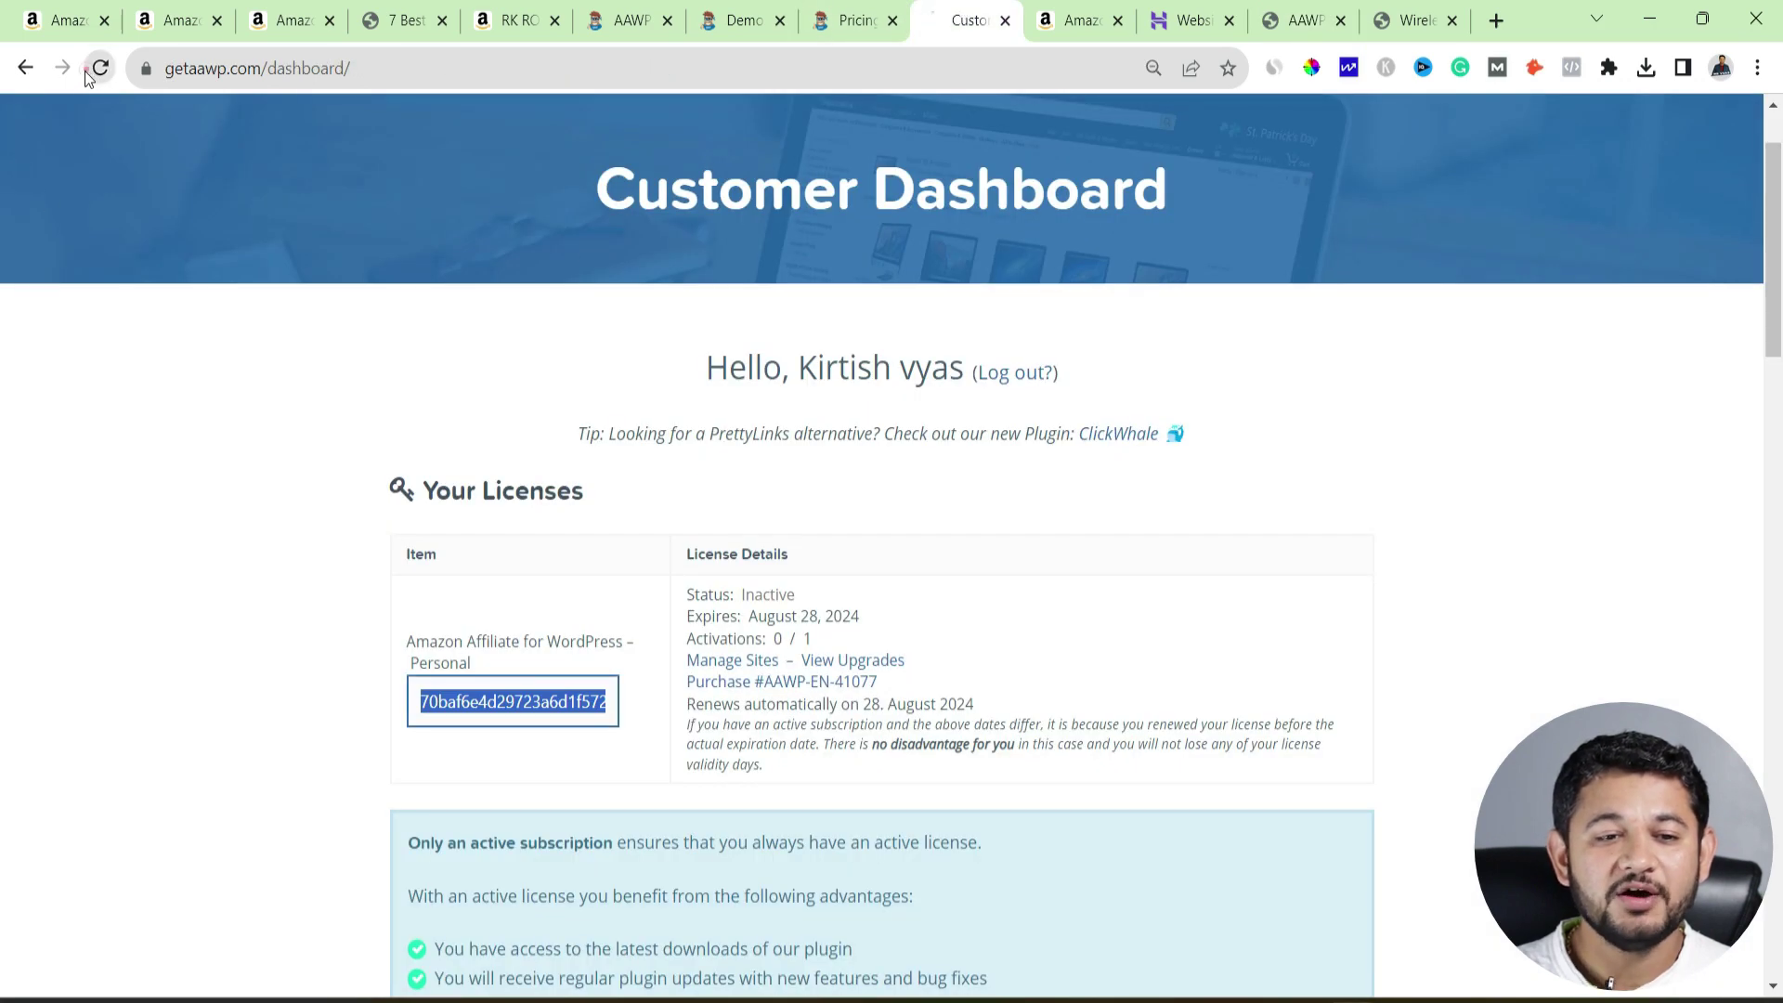
scroll(947, 149, down, 5)
click(940, 176)
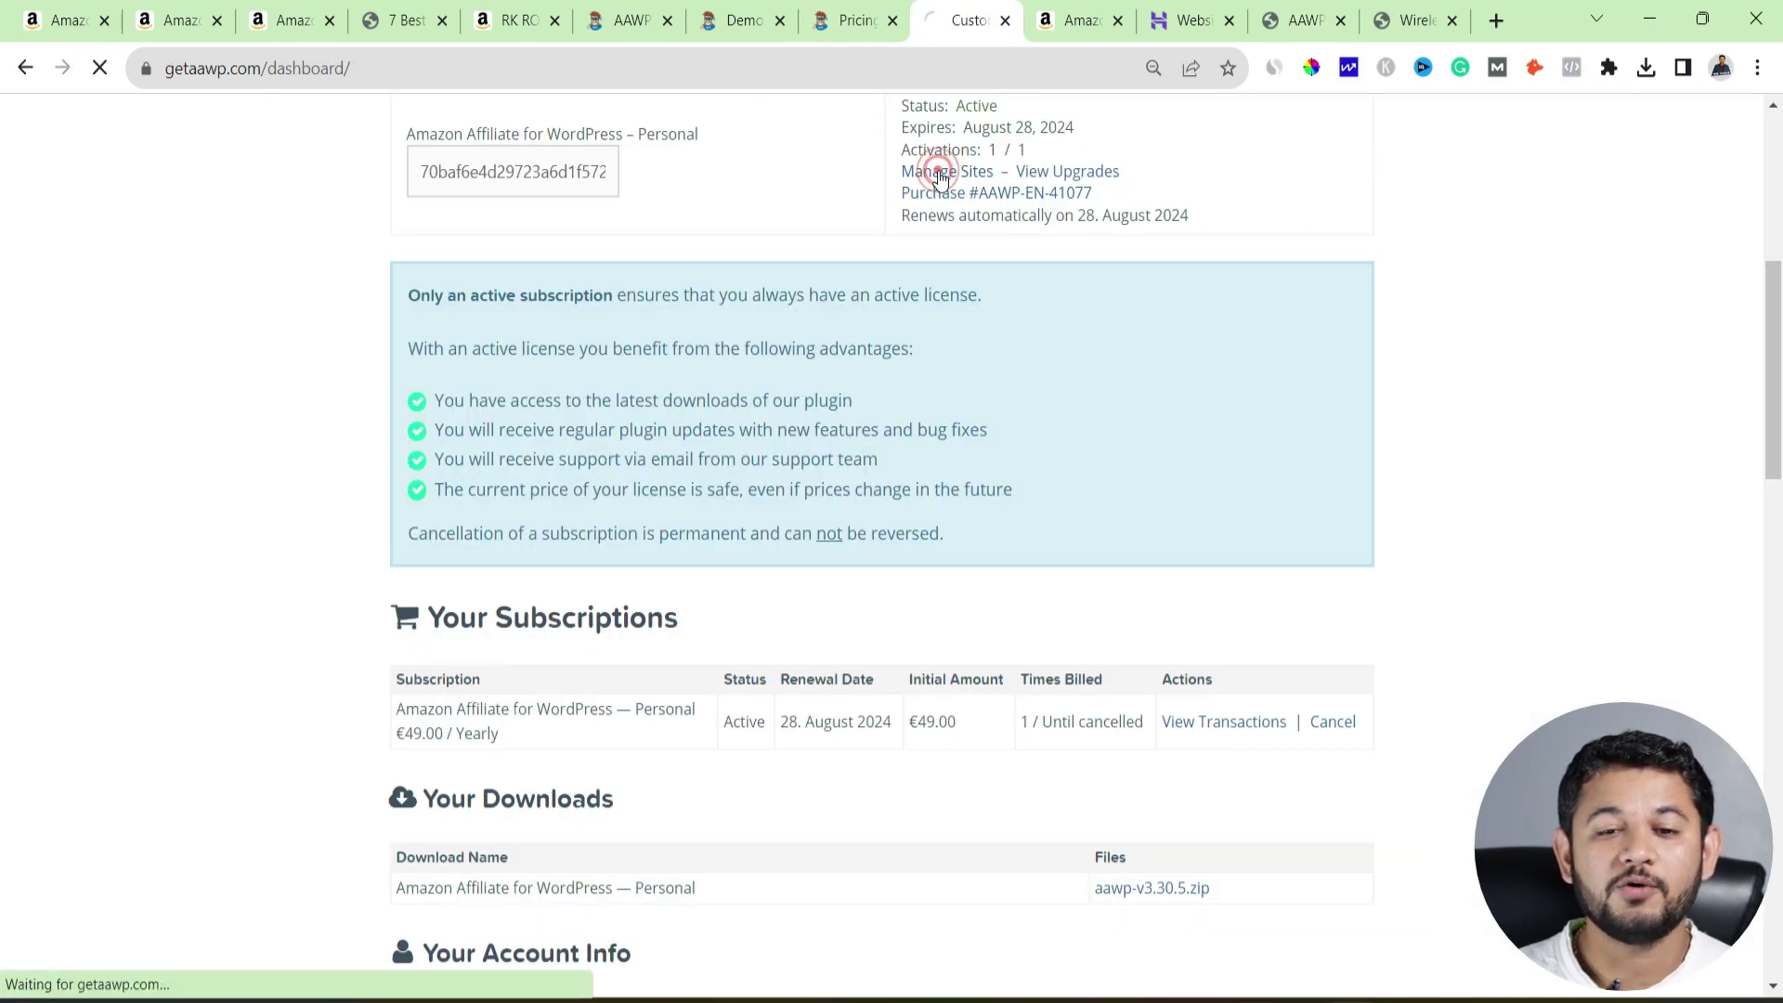
scroll(550, 583, down, 3)
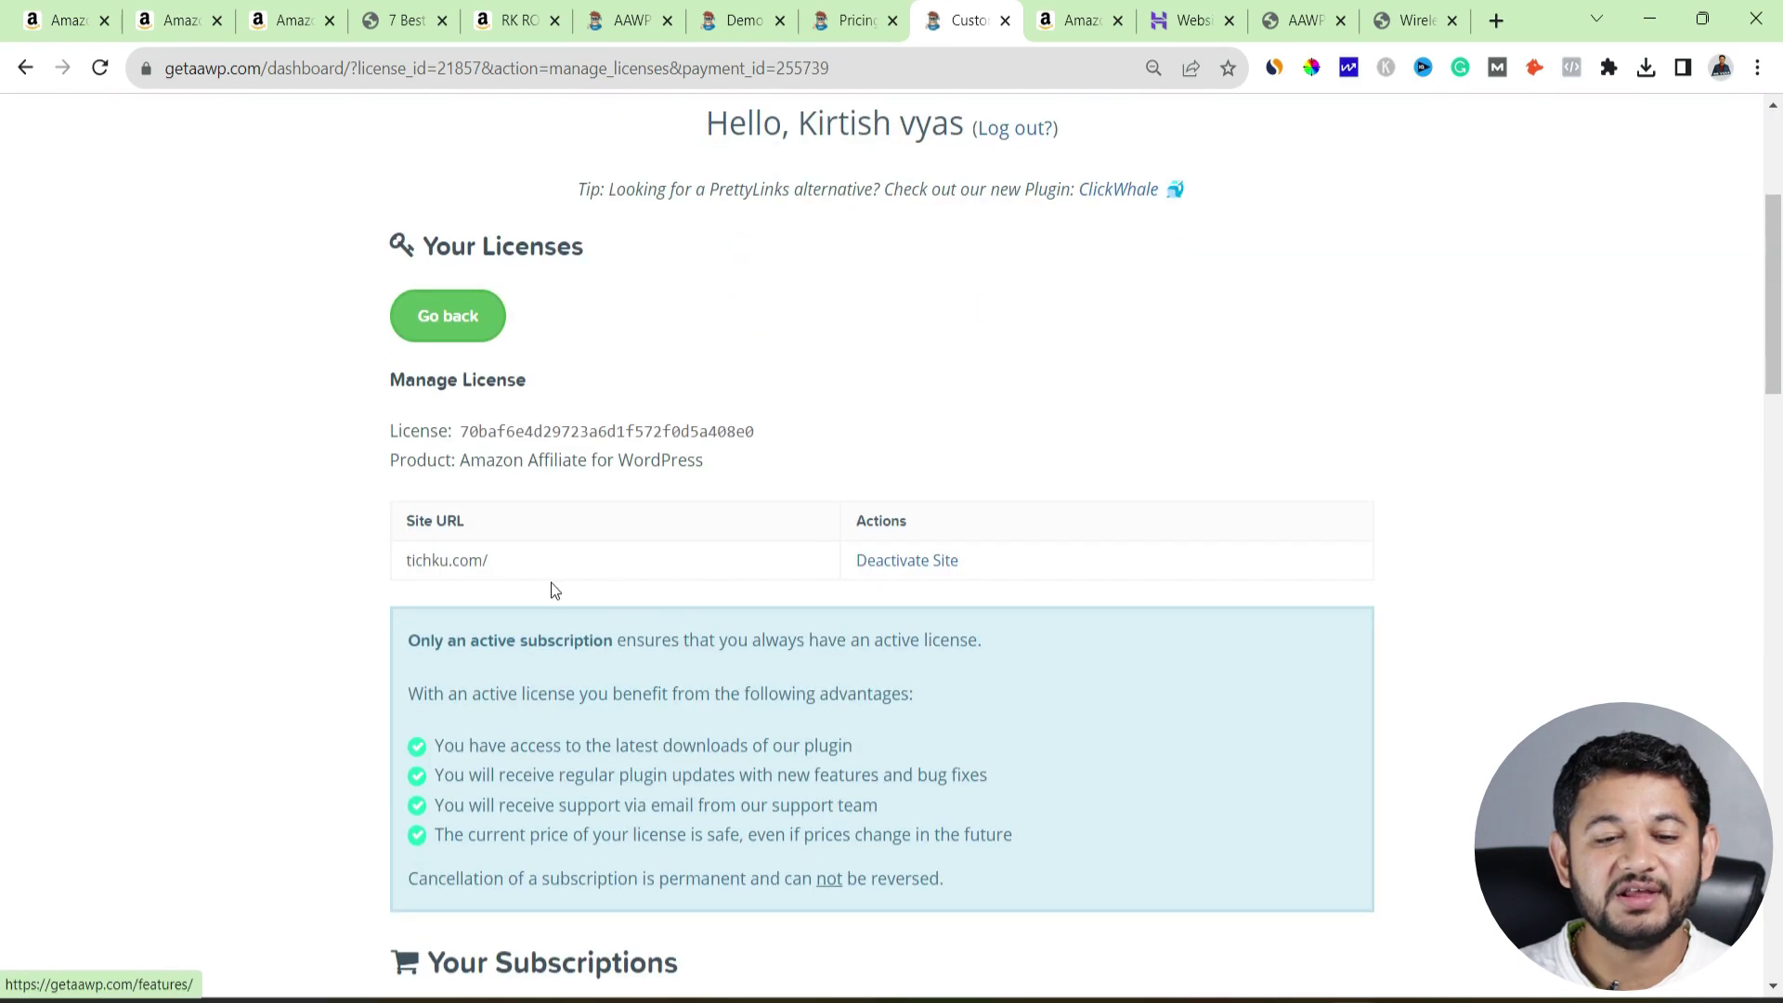
triple_click(505, 563)
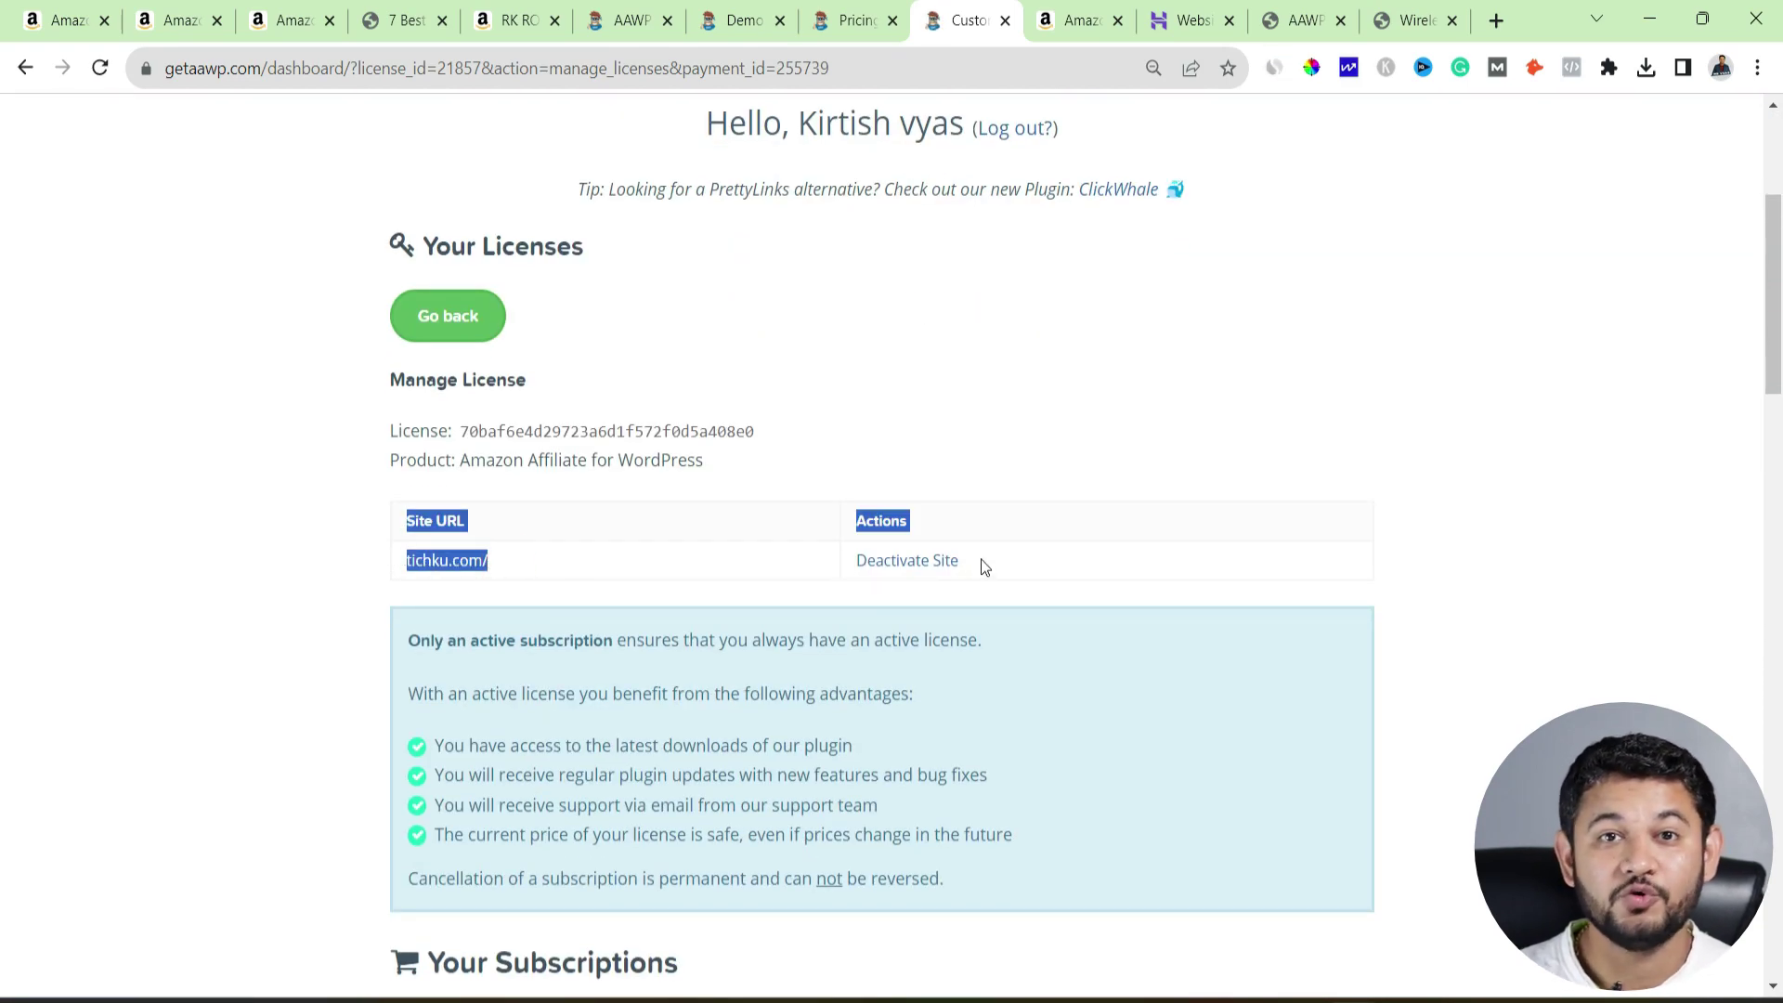
- Return to the AAWP settings in WordPress and open the Amazon API configuration
click(1291, 28)
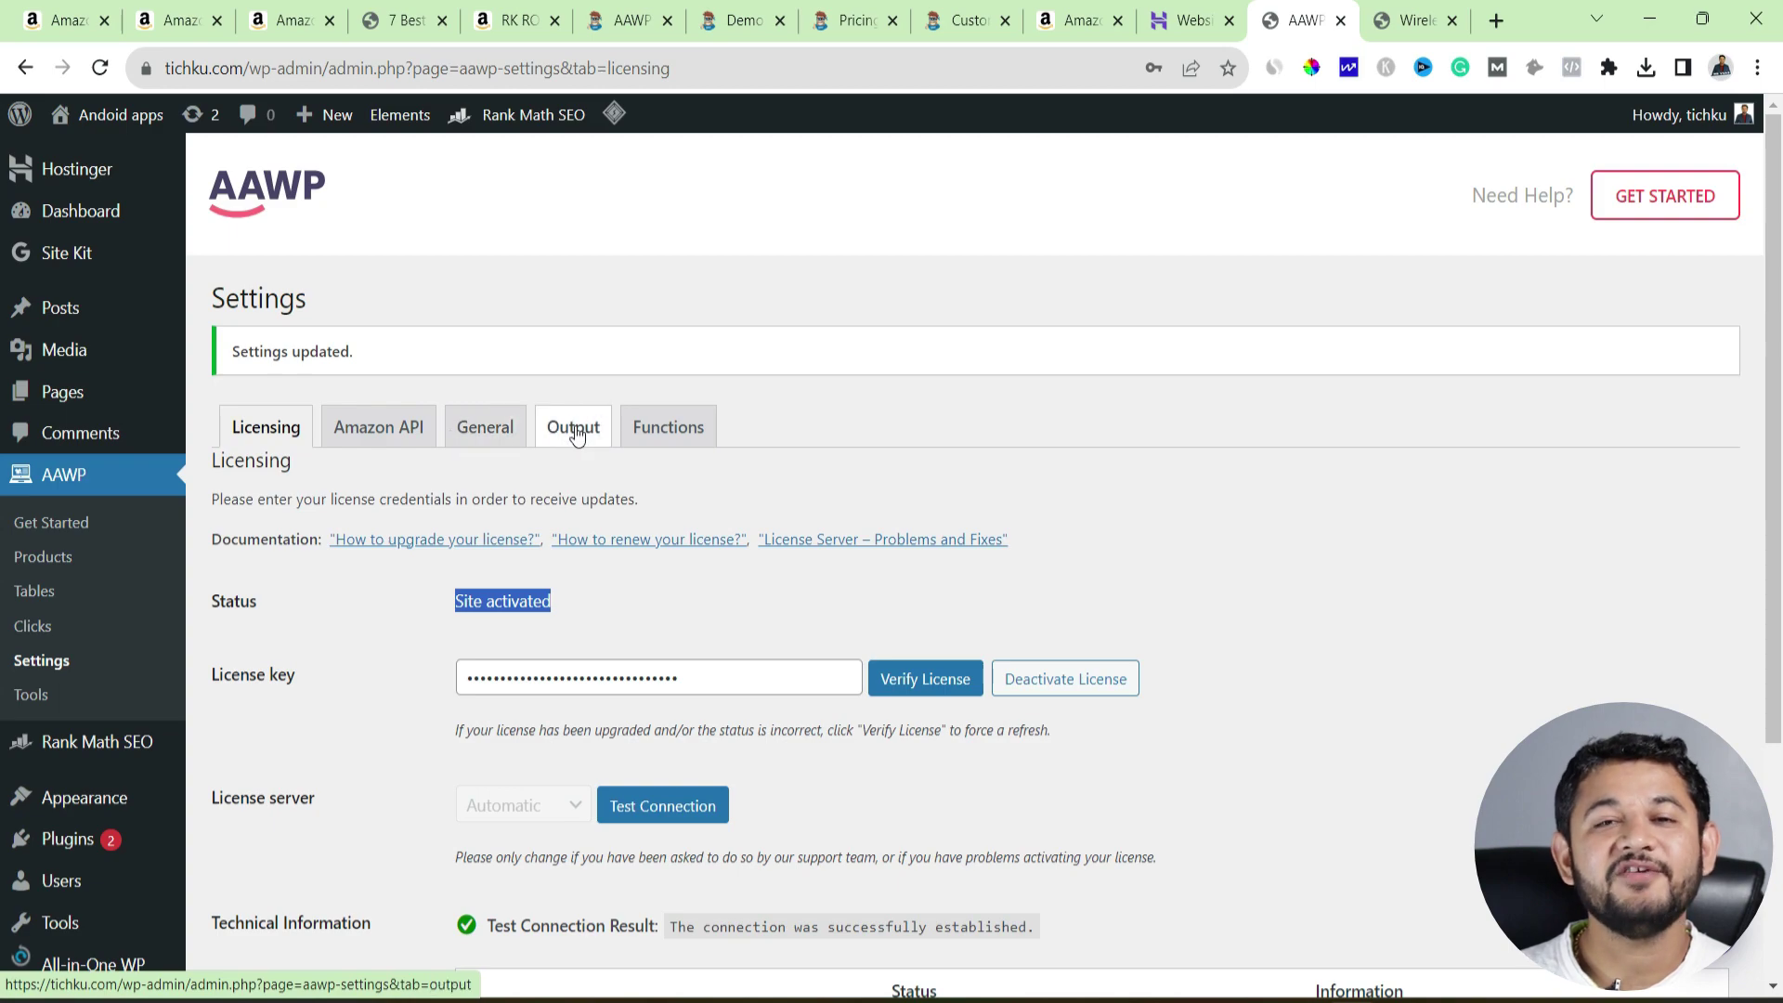
scroll(436, 539, down, 1)
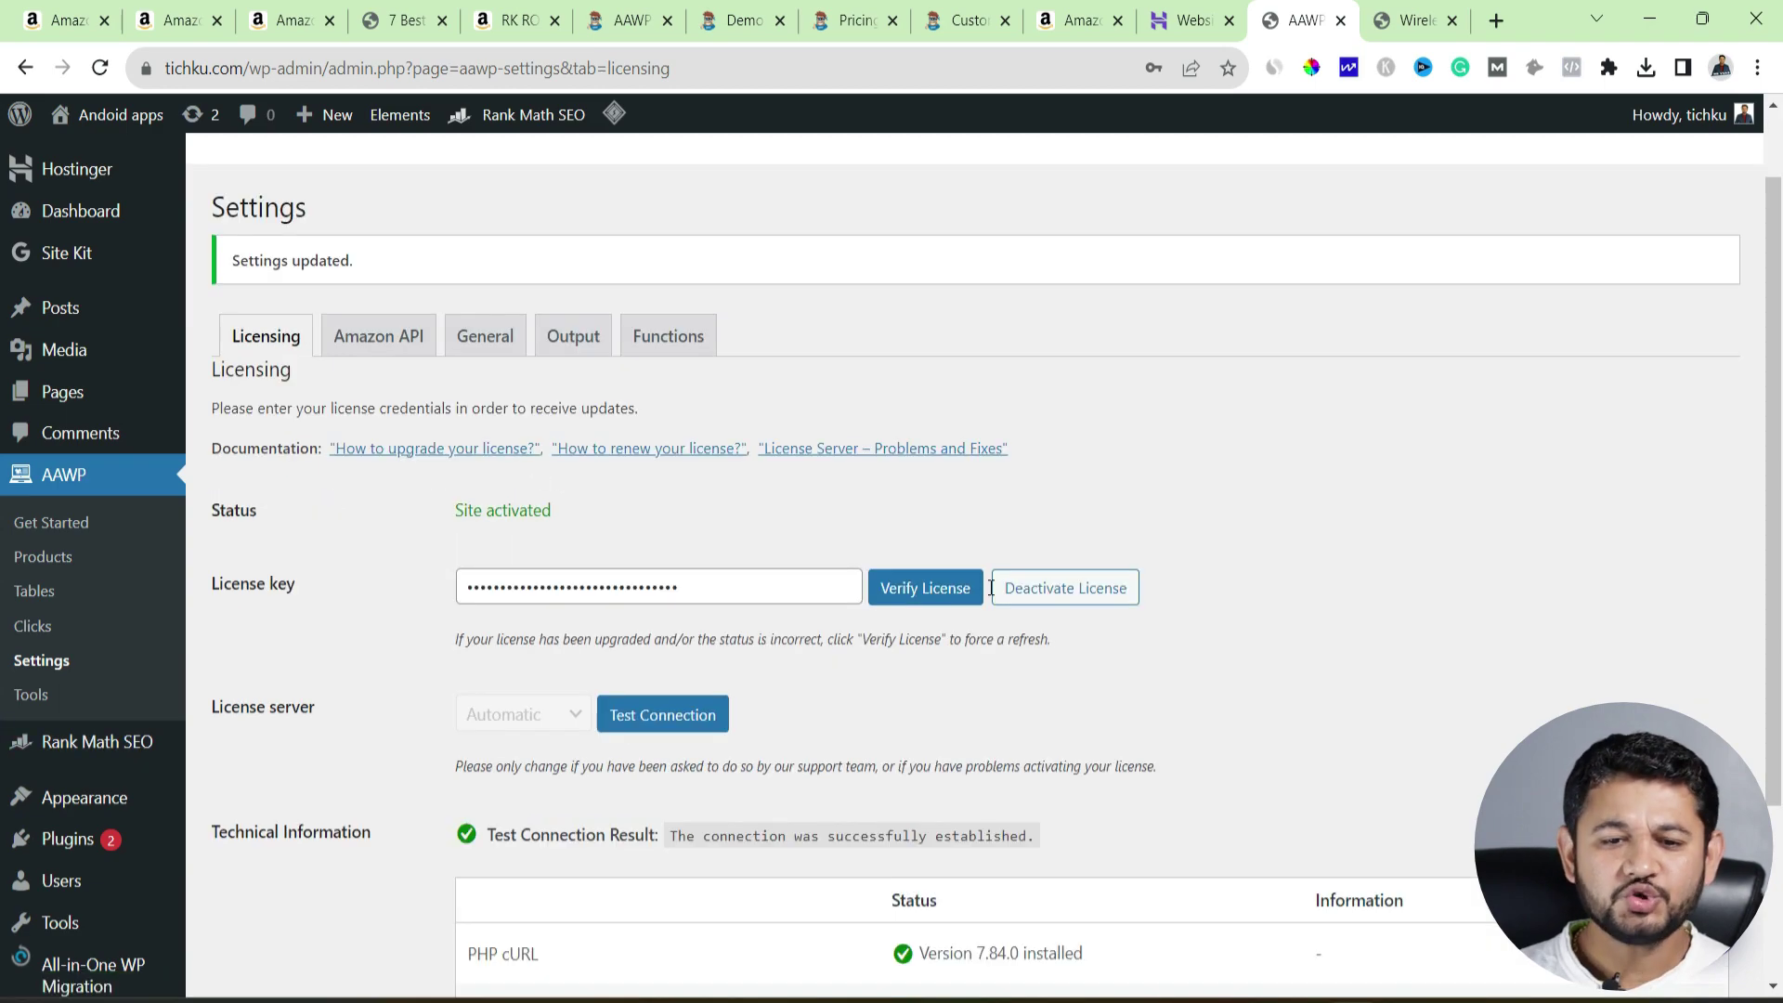
click(363, 344)
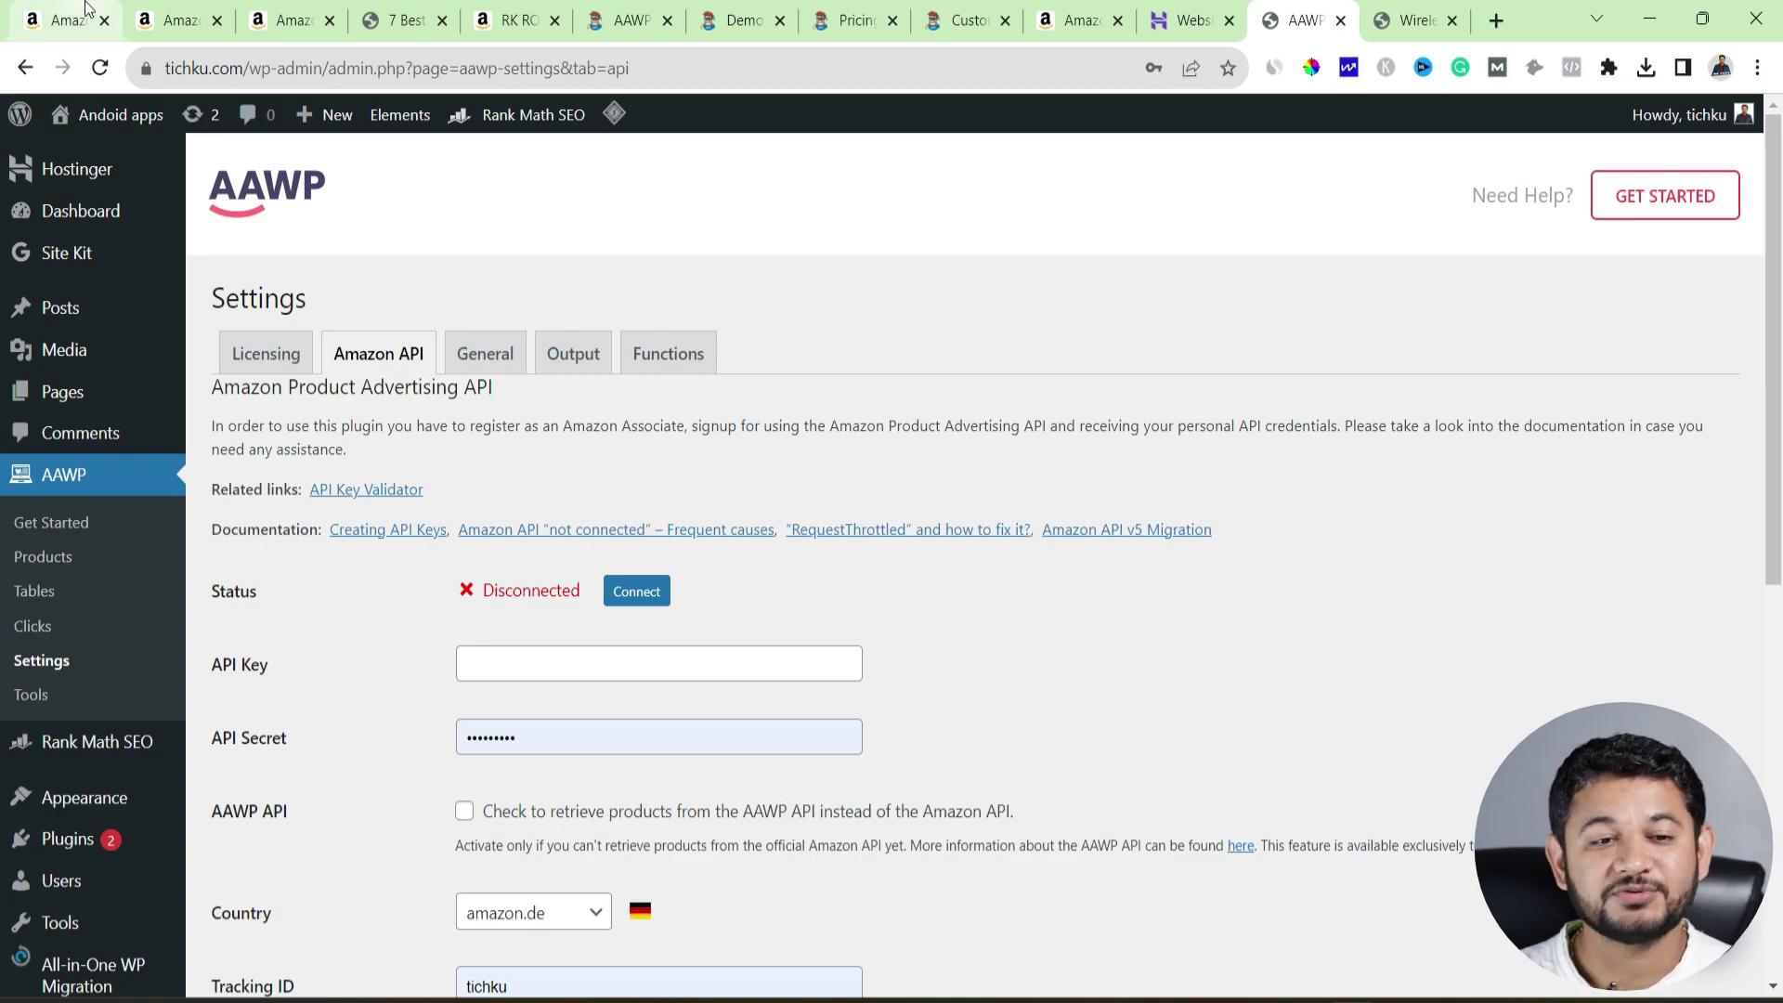
- Switch to Amazon Associates and open the Product Advertising API page at its Manage Your Credentials section
click(55, 21)
scroll(145, 264, up, 3)
mouse_move(734, 241)
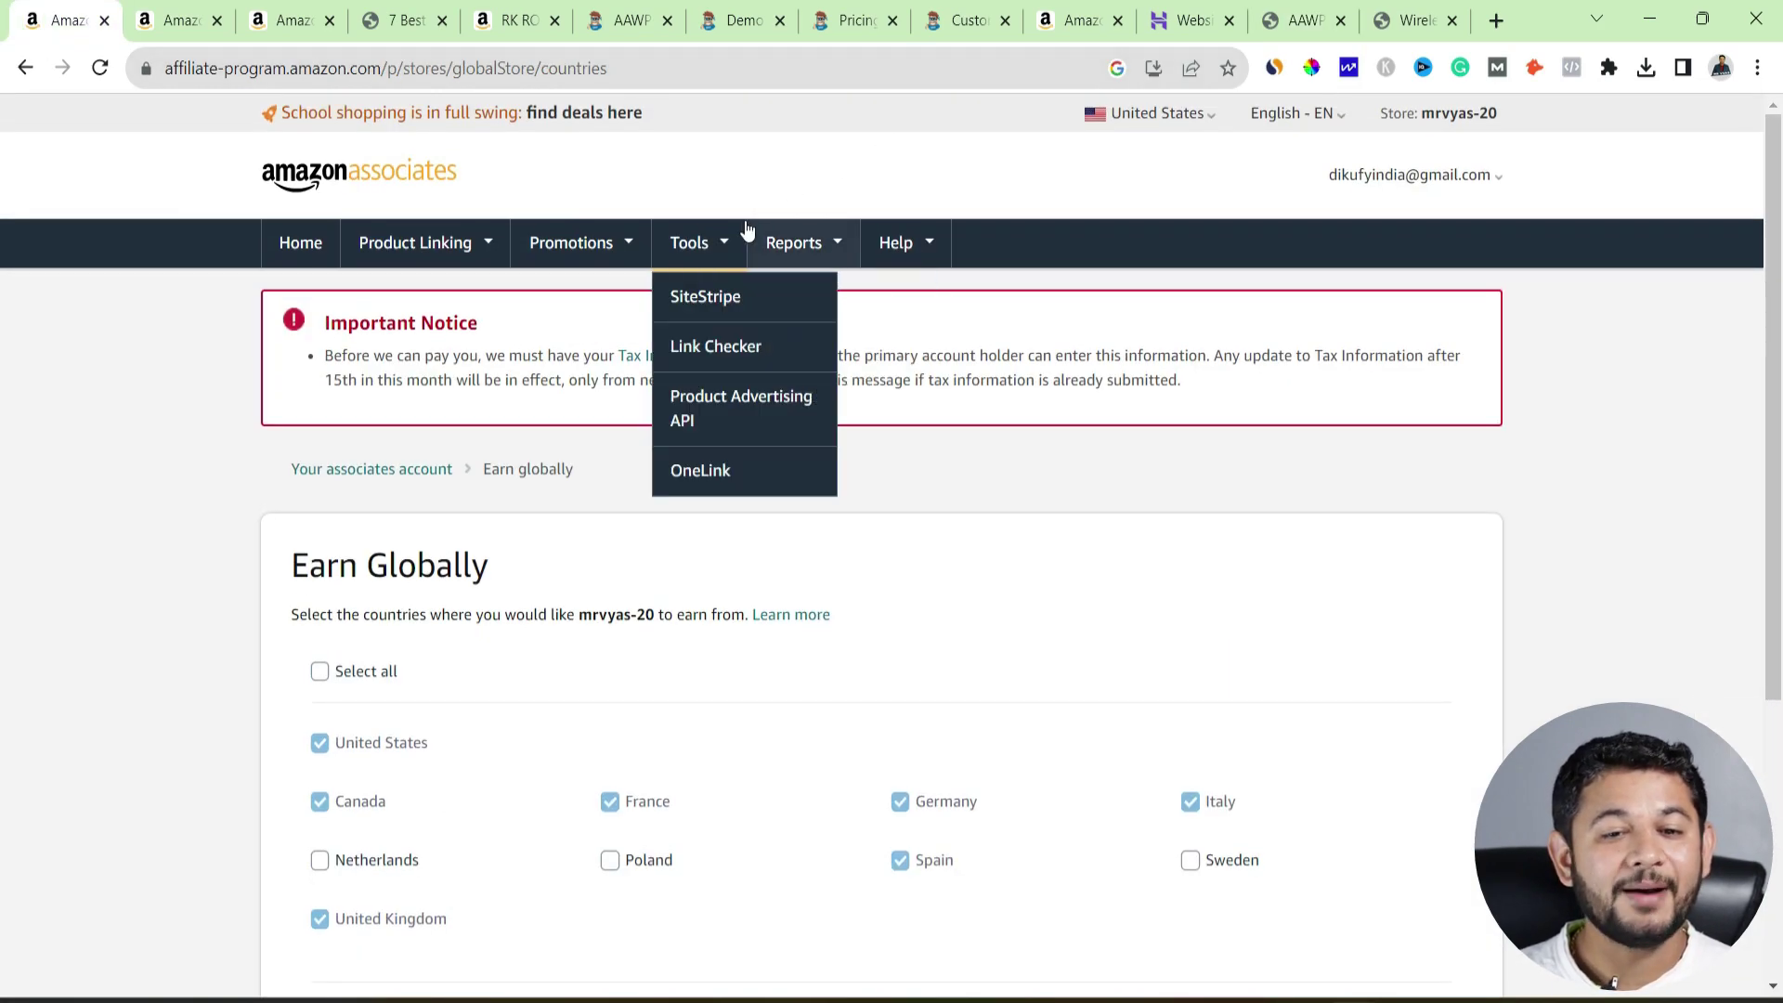
click(733, 413)
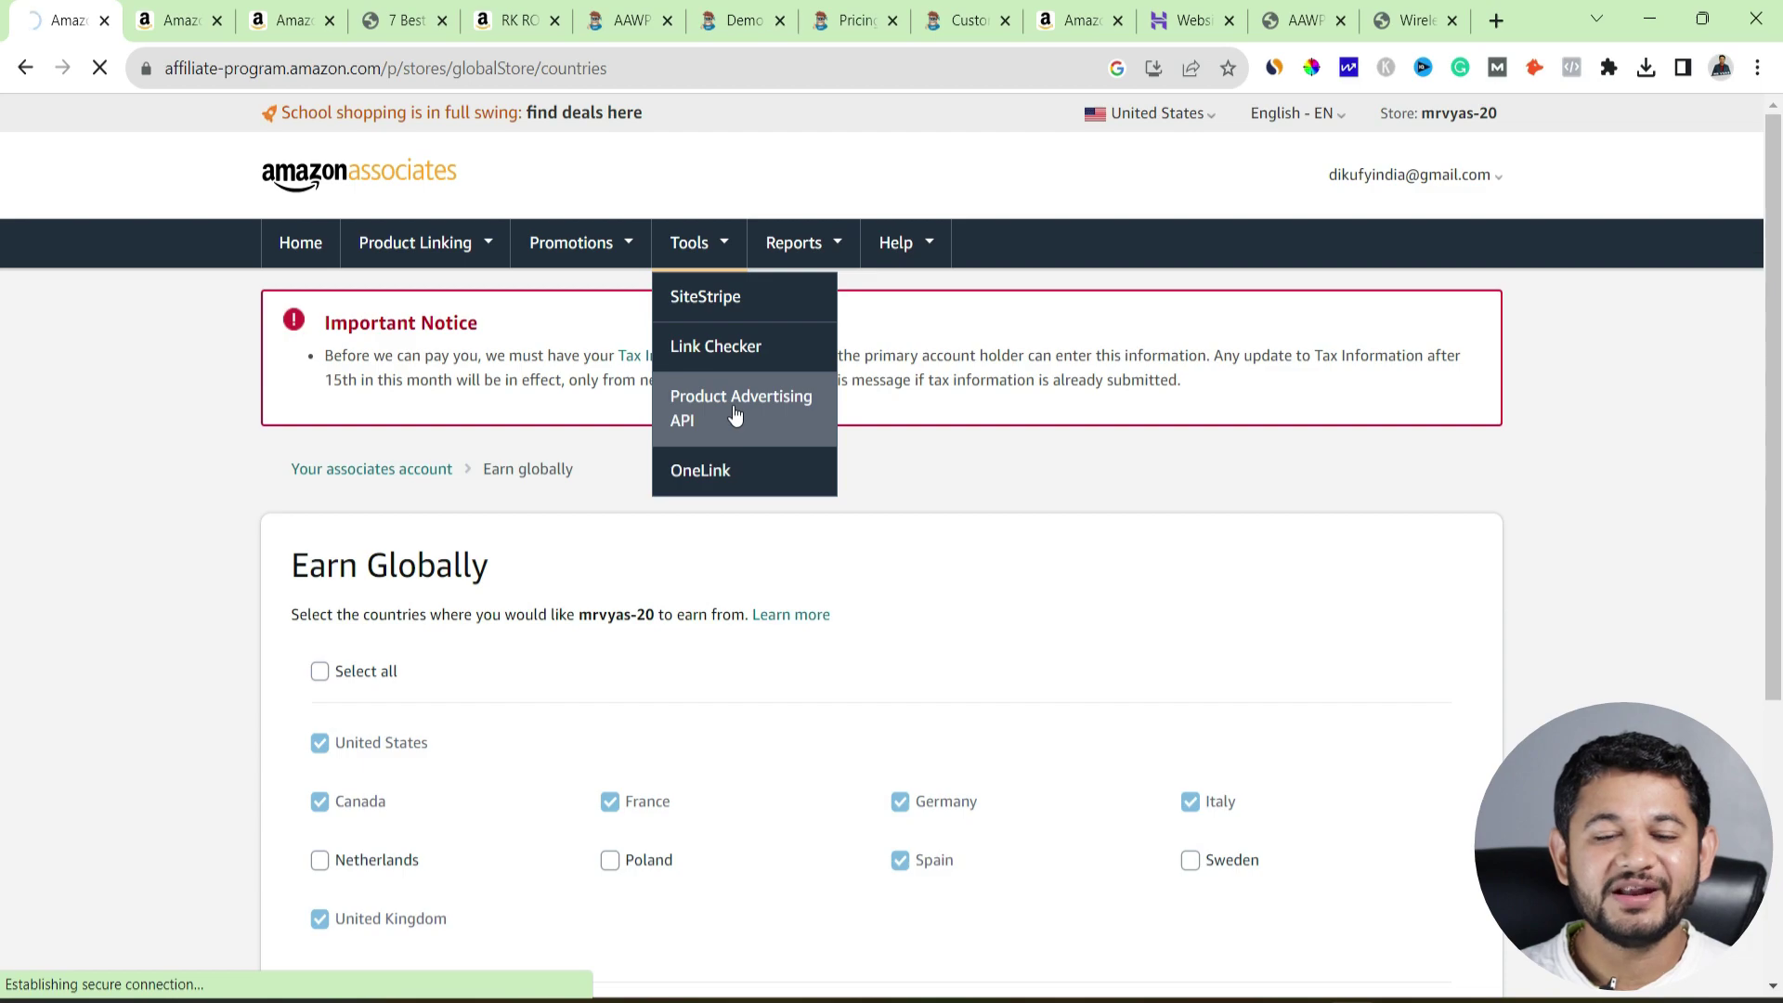
scroll(734, 415, down, 12)
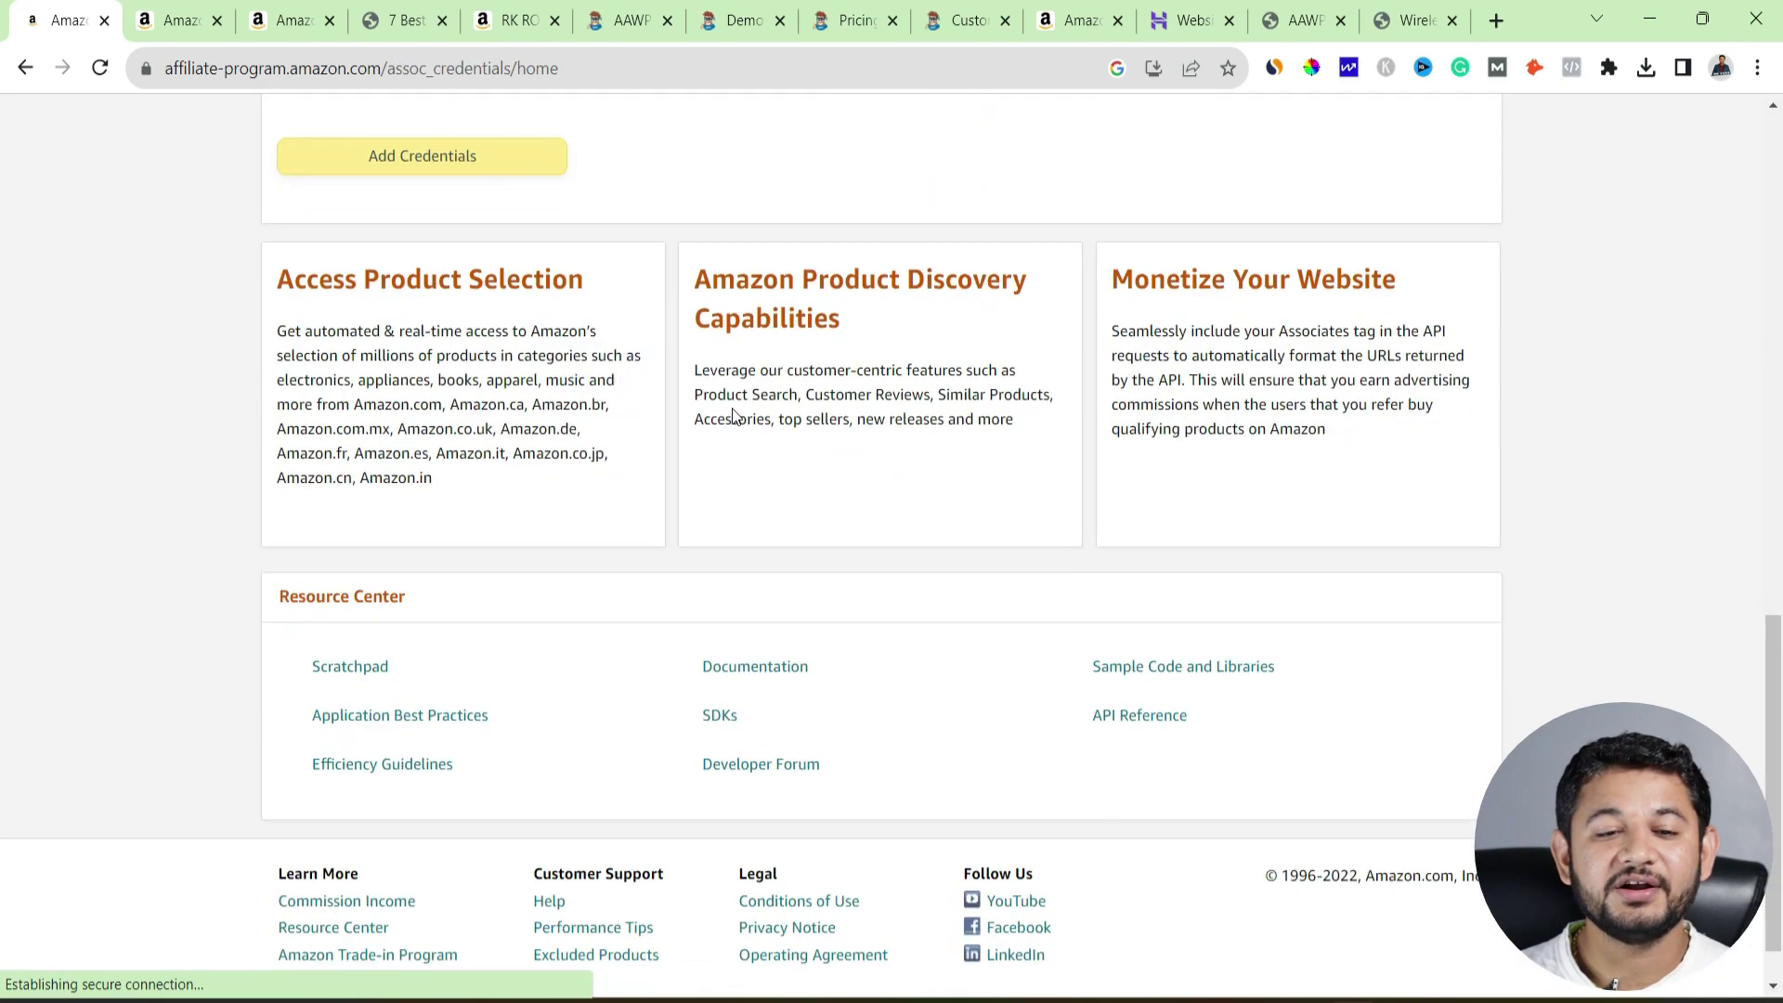
scroll(734, 415, up, 4)
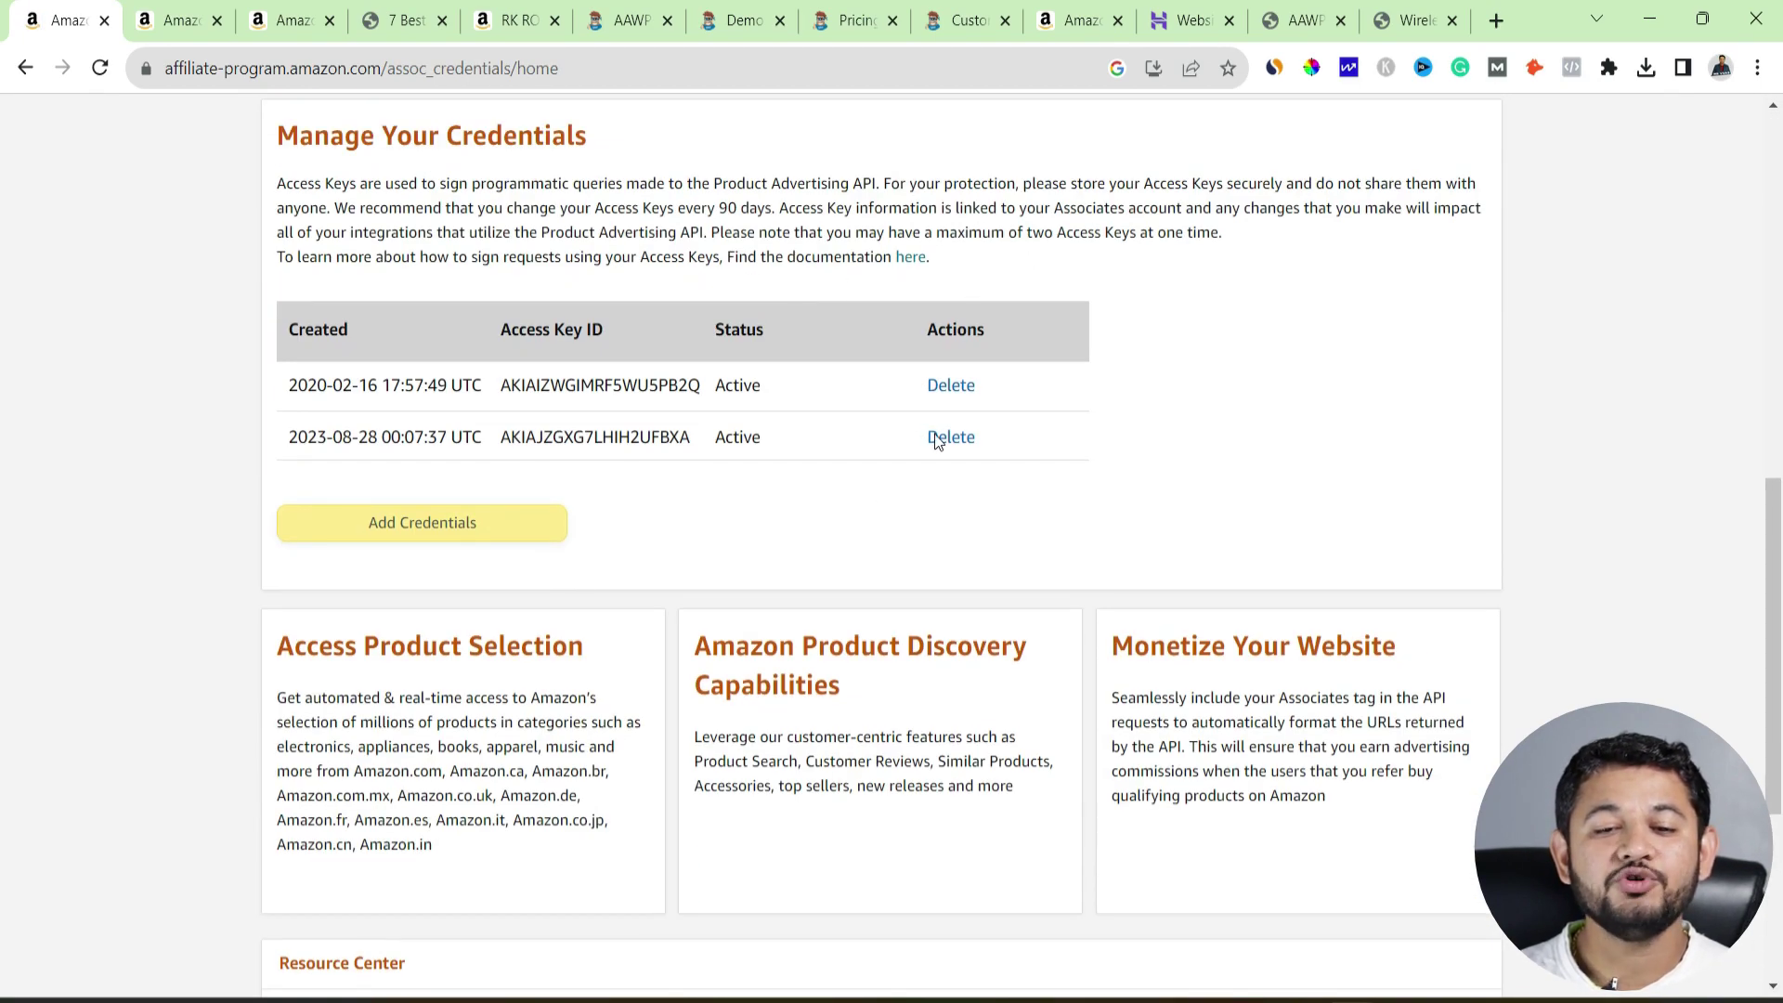
- Delete the access key created on 2023-08-28 and generate a new pair of API credentials
click(938, 440)
click(727, 598)
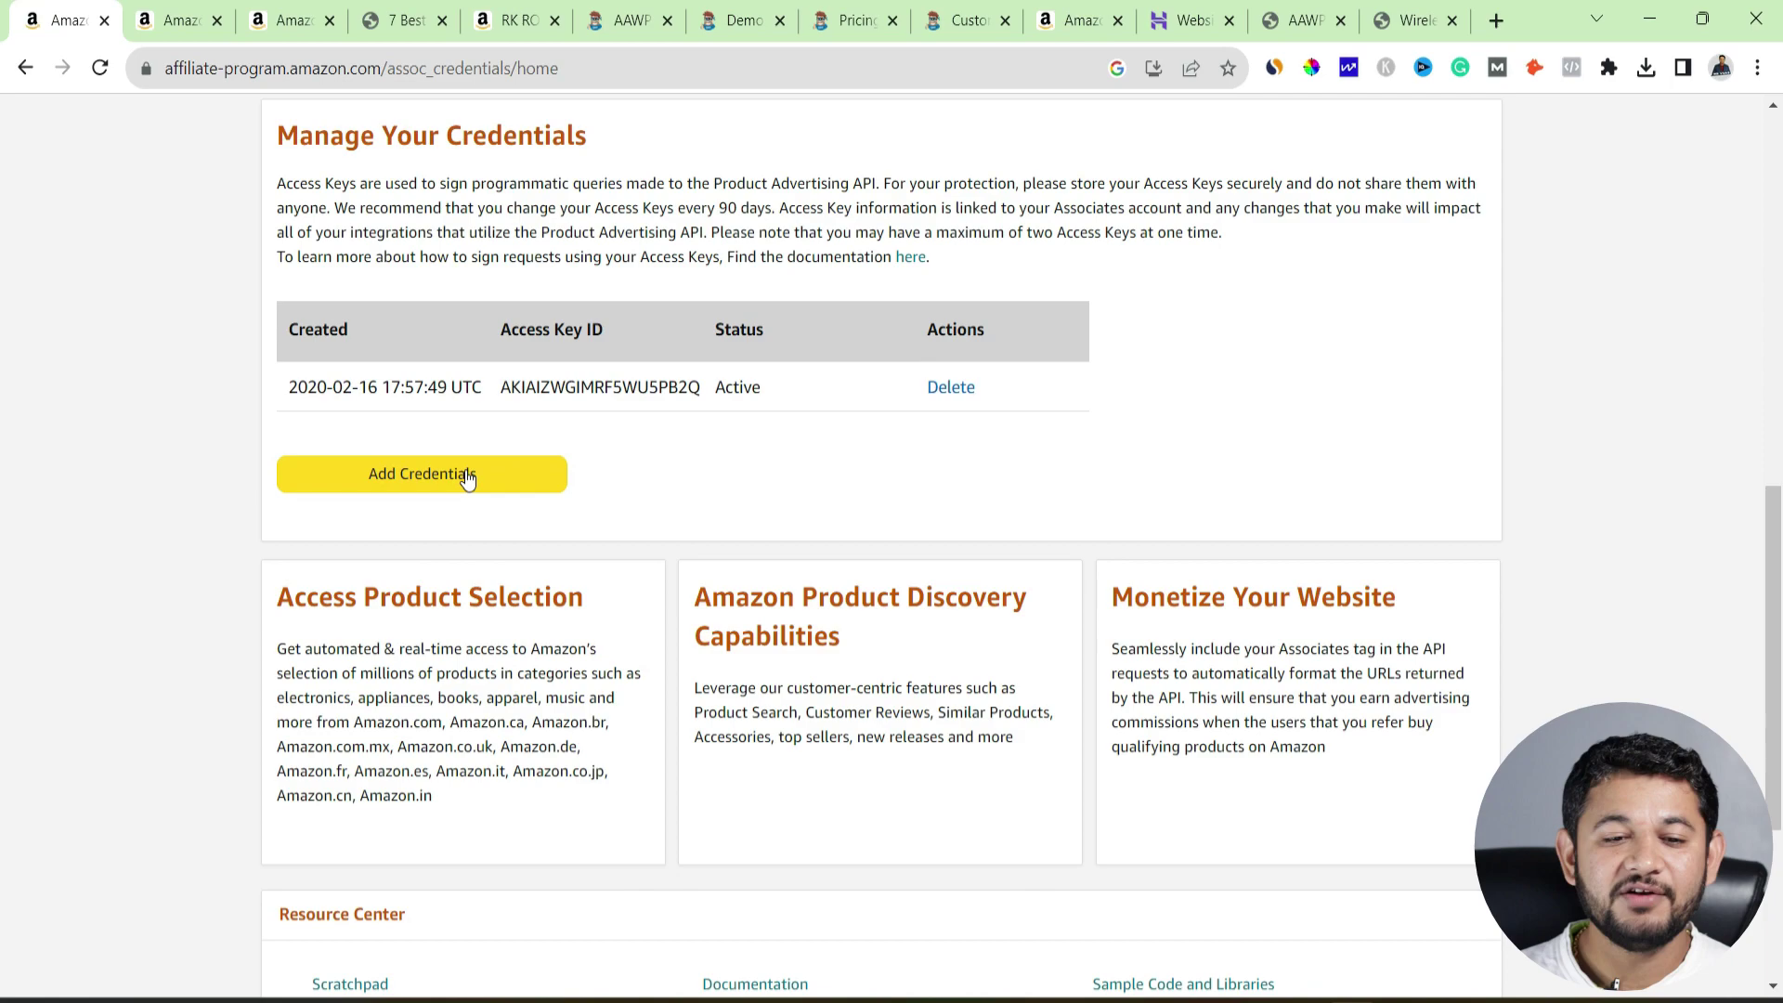
click(468, 475)
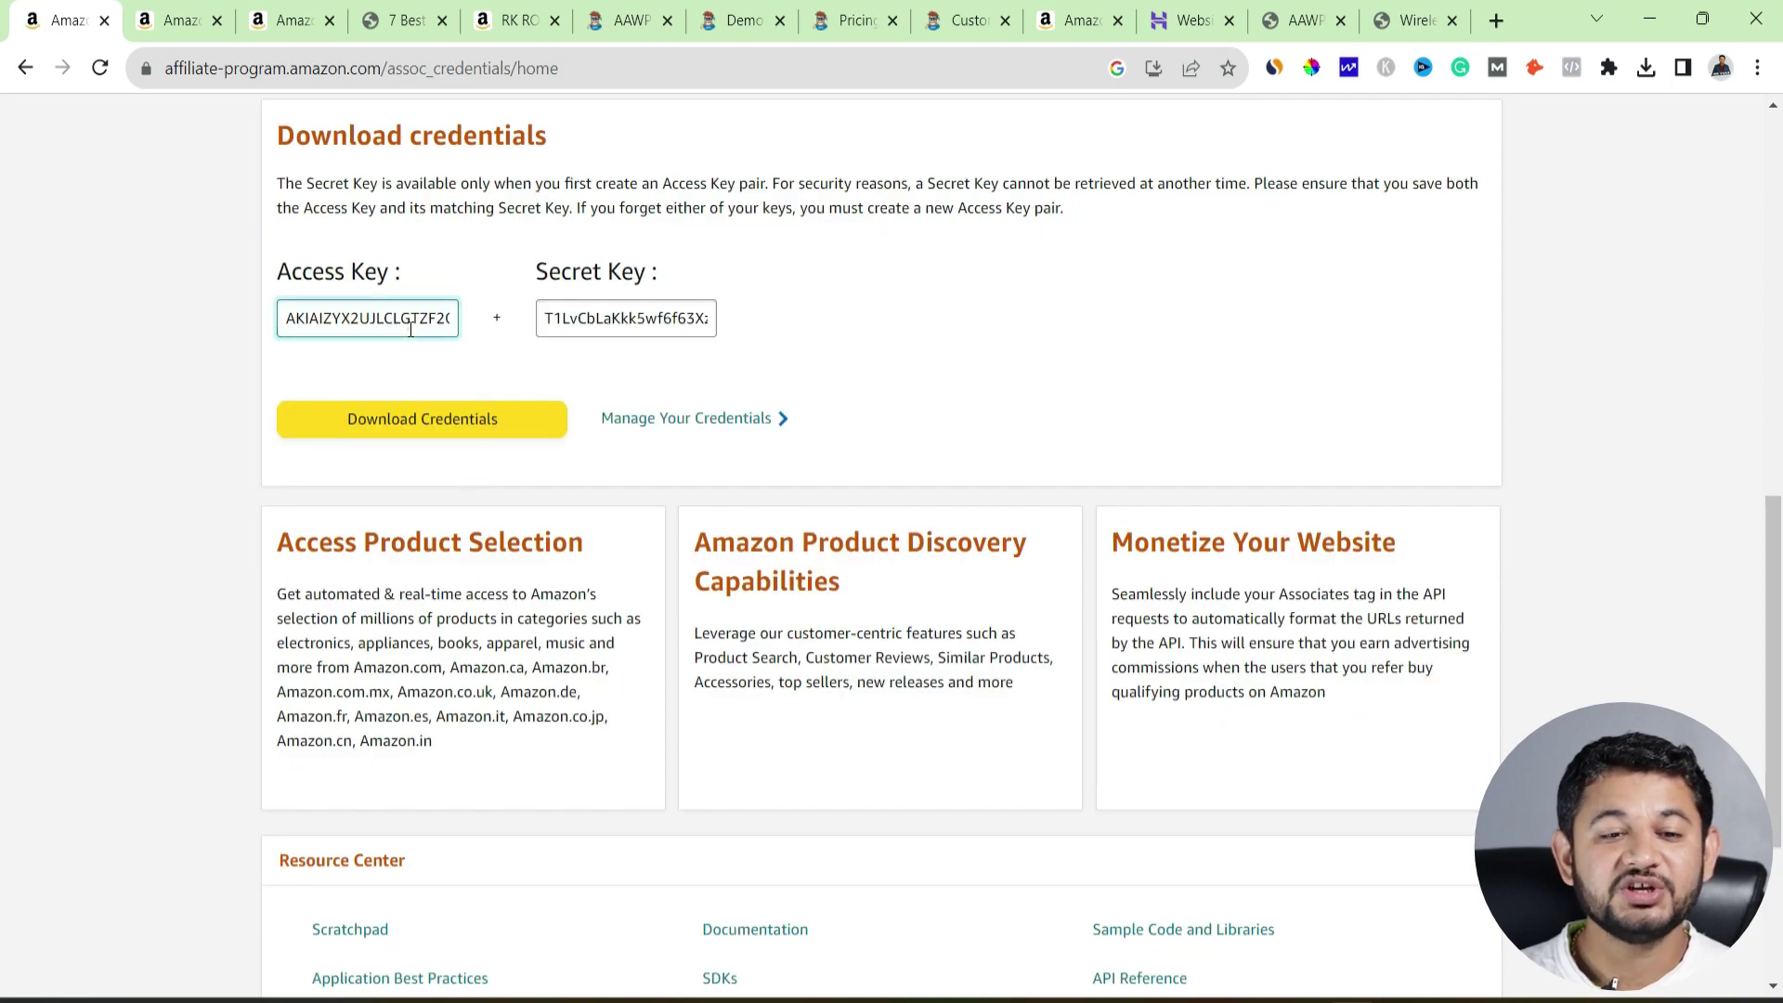
- Copy the new Amazon access key into the API Key field of AAWP's Amazon API settings
double_click(409, 328)
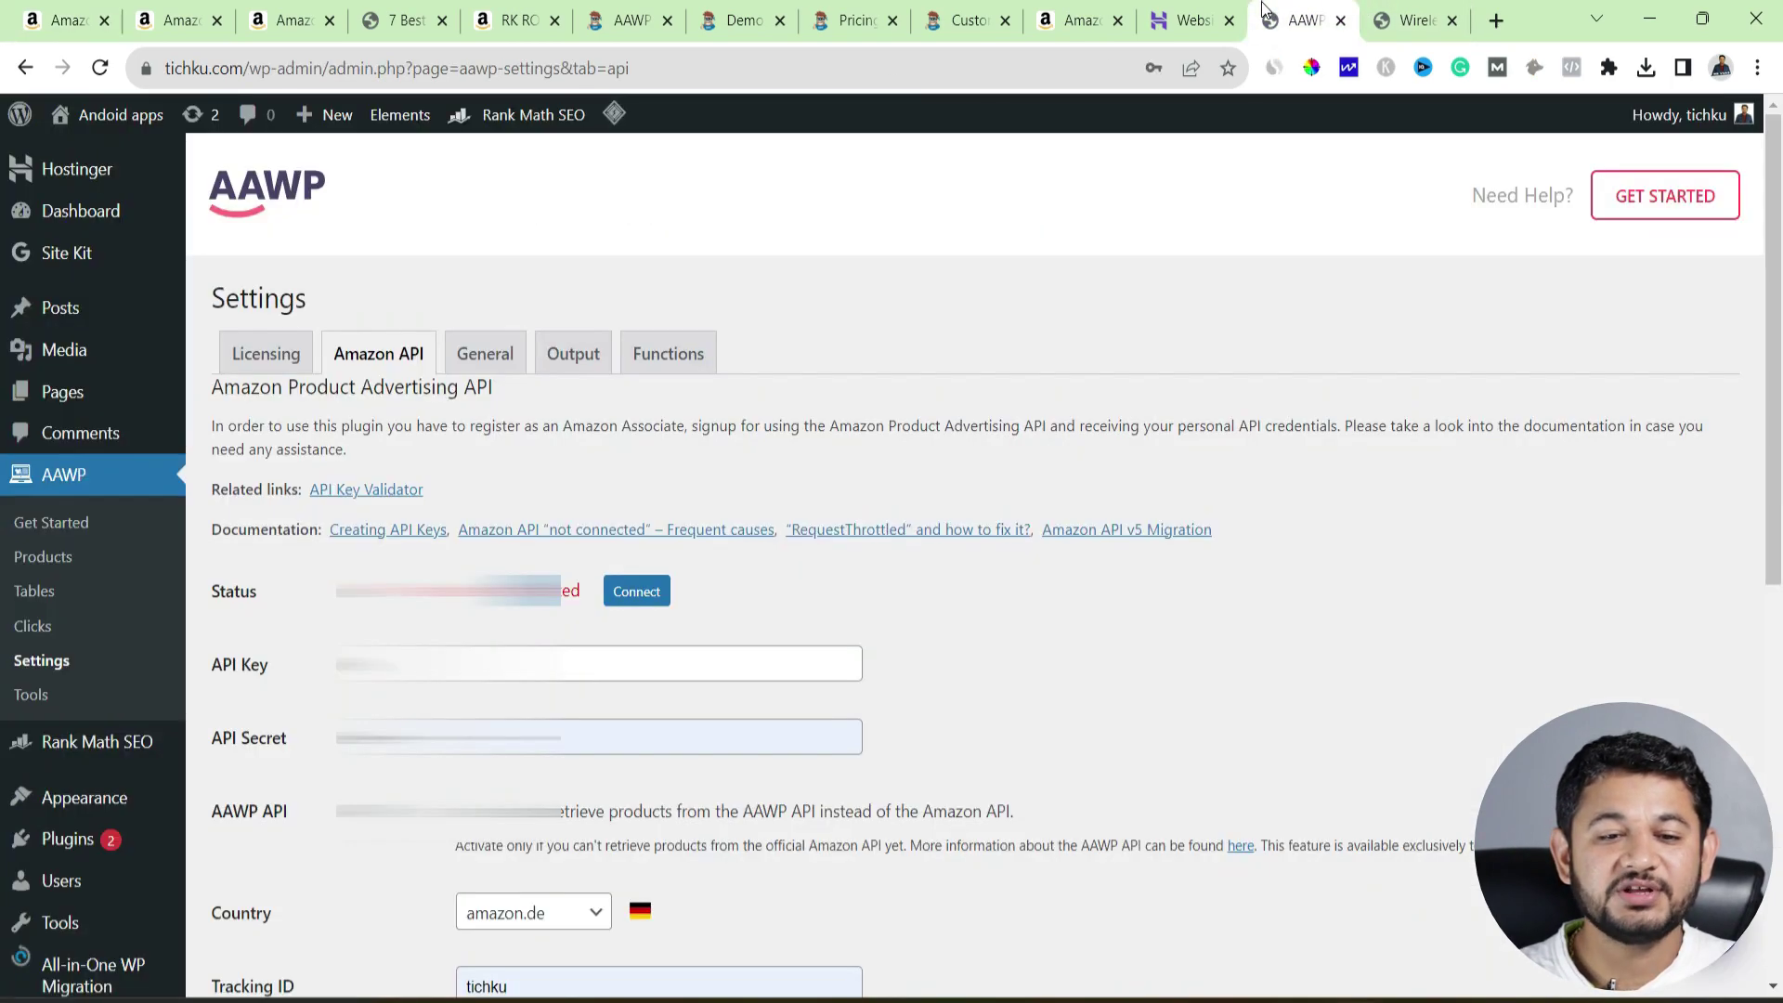
click(1300, 20)
click(599, 664)
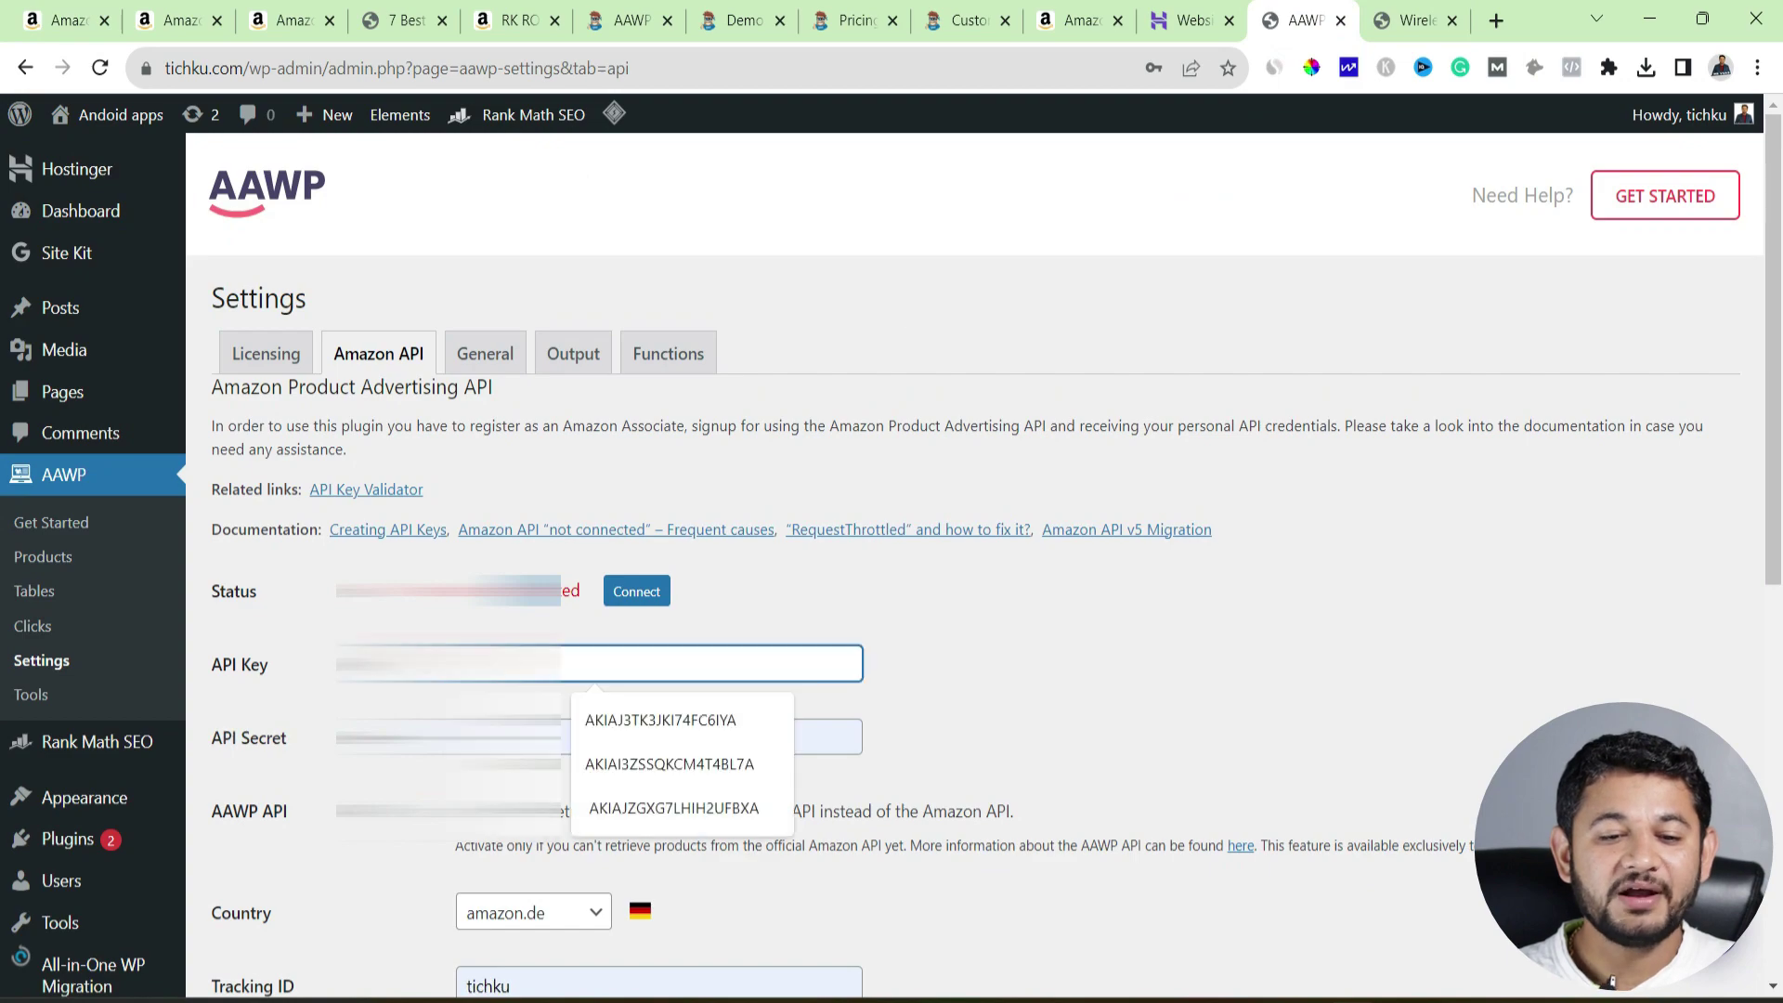
key(ctrl+v)
- Copy the matching Amazon secret key into AAWP's API Secret field
click(65, 20)
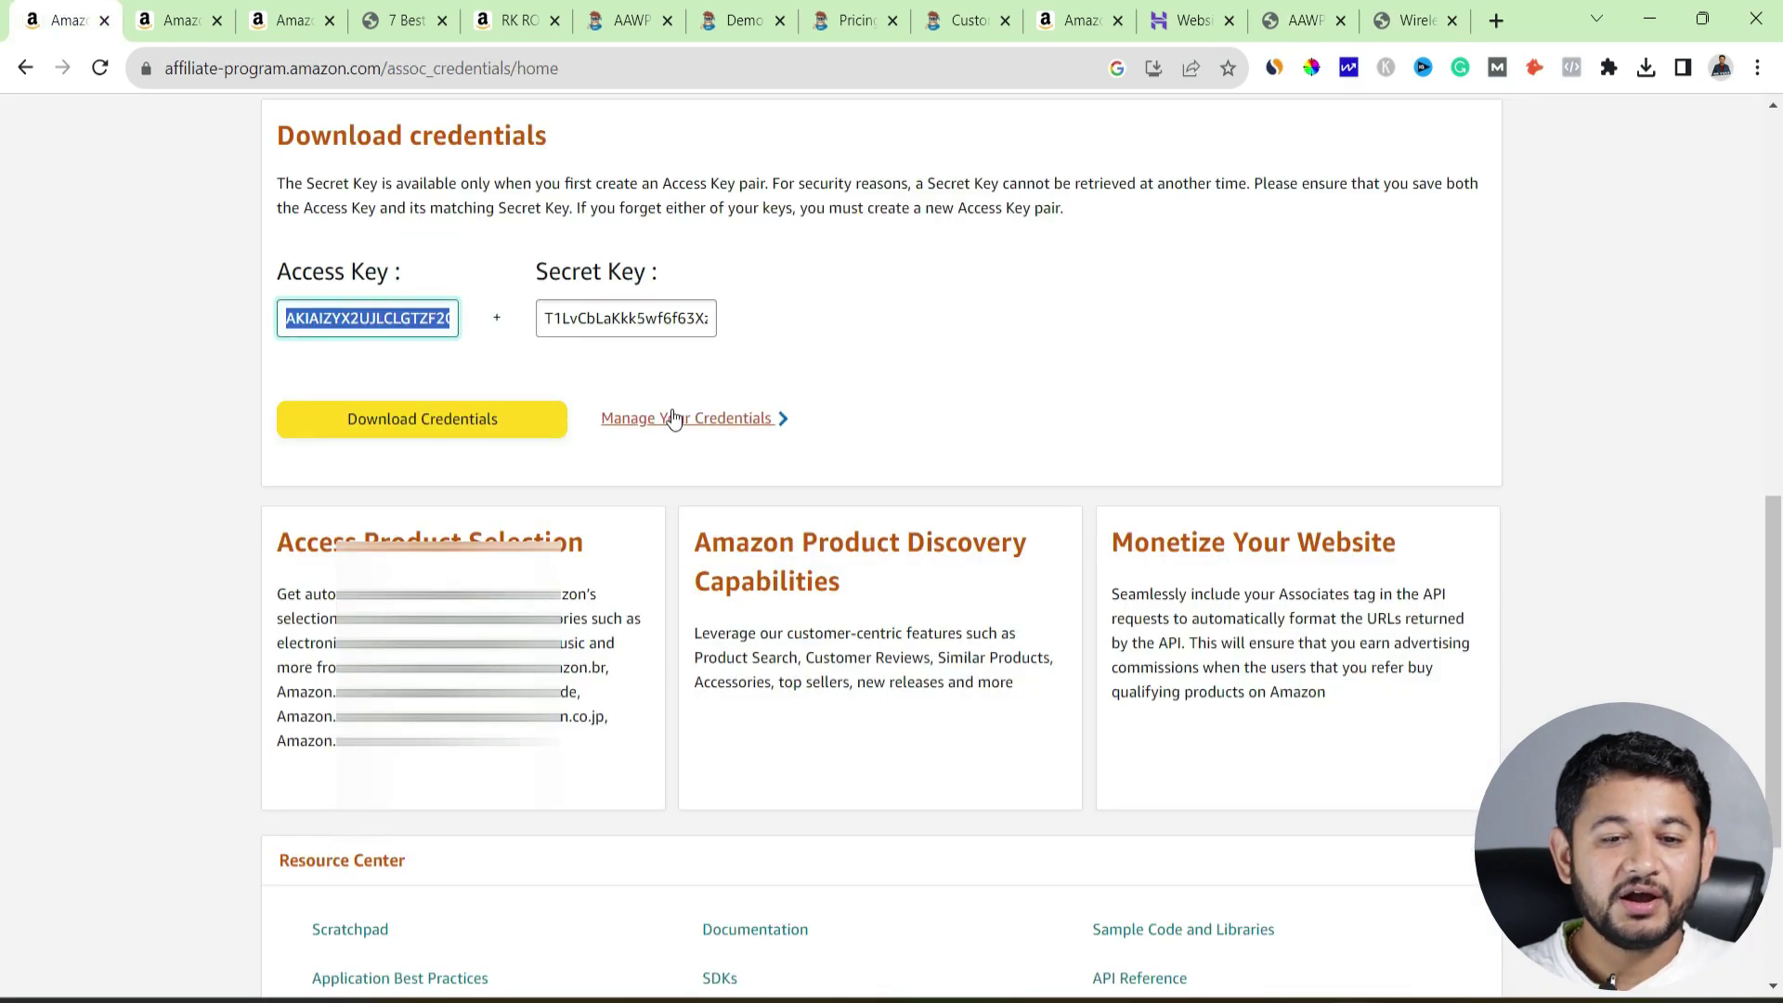
double_click(632, 317)
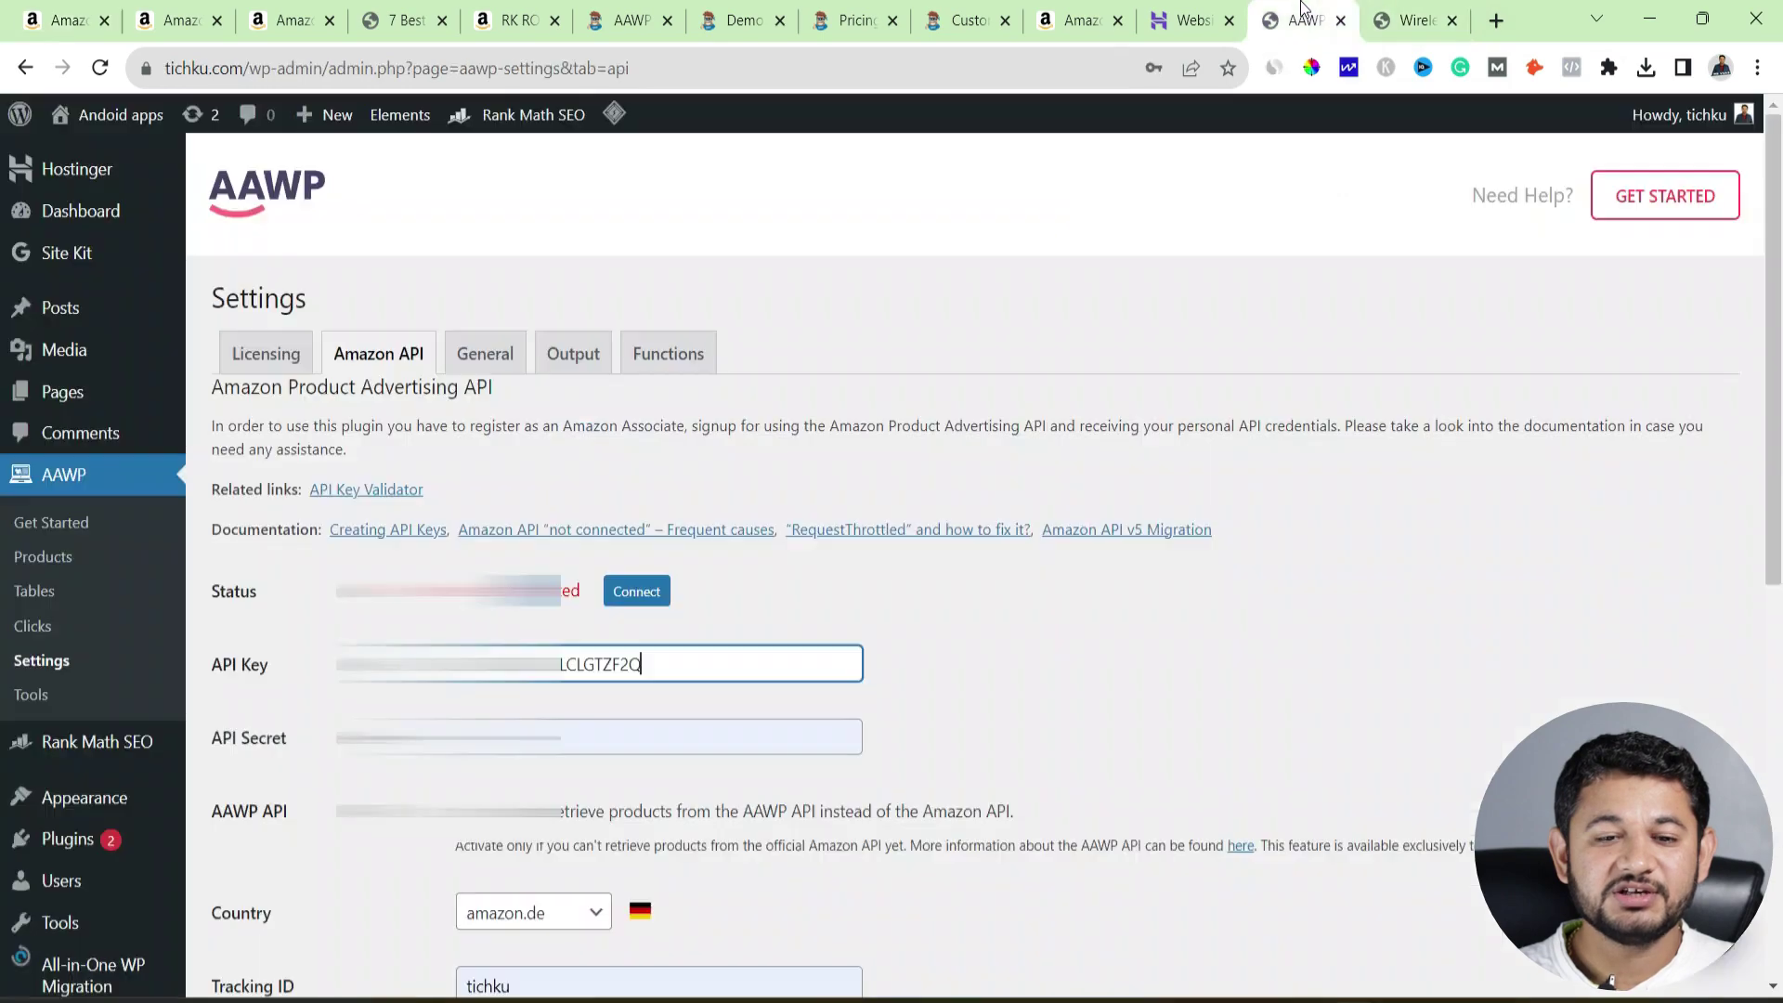
click(1300, 18)
click(604, 737)
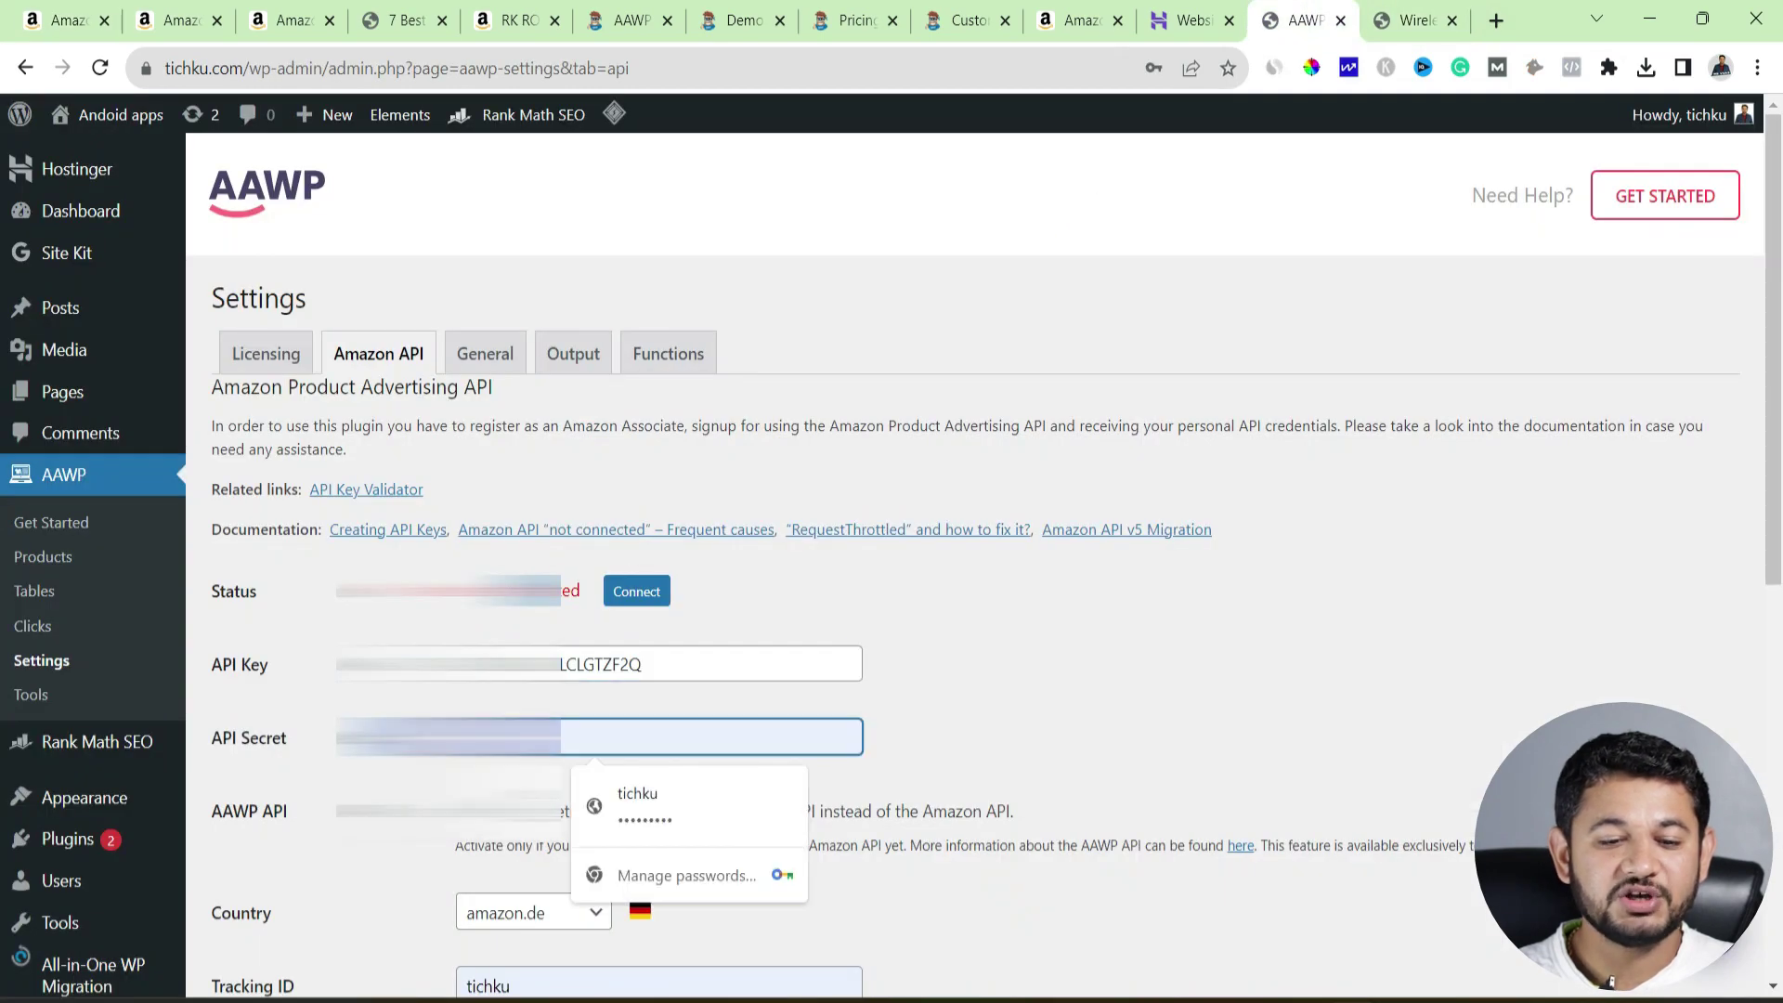
key(ctrl+v)
- Set the country in AAWP's Amazon API settings to amazon.com
scroll(510, 576, down, 4)
click(513, 548)
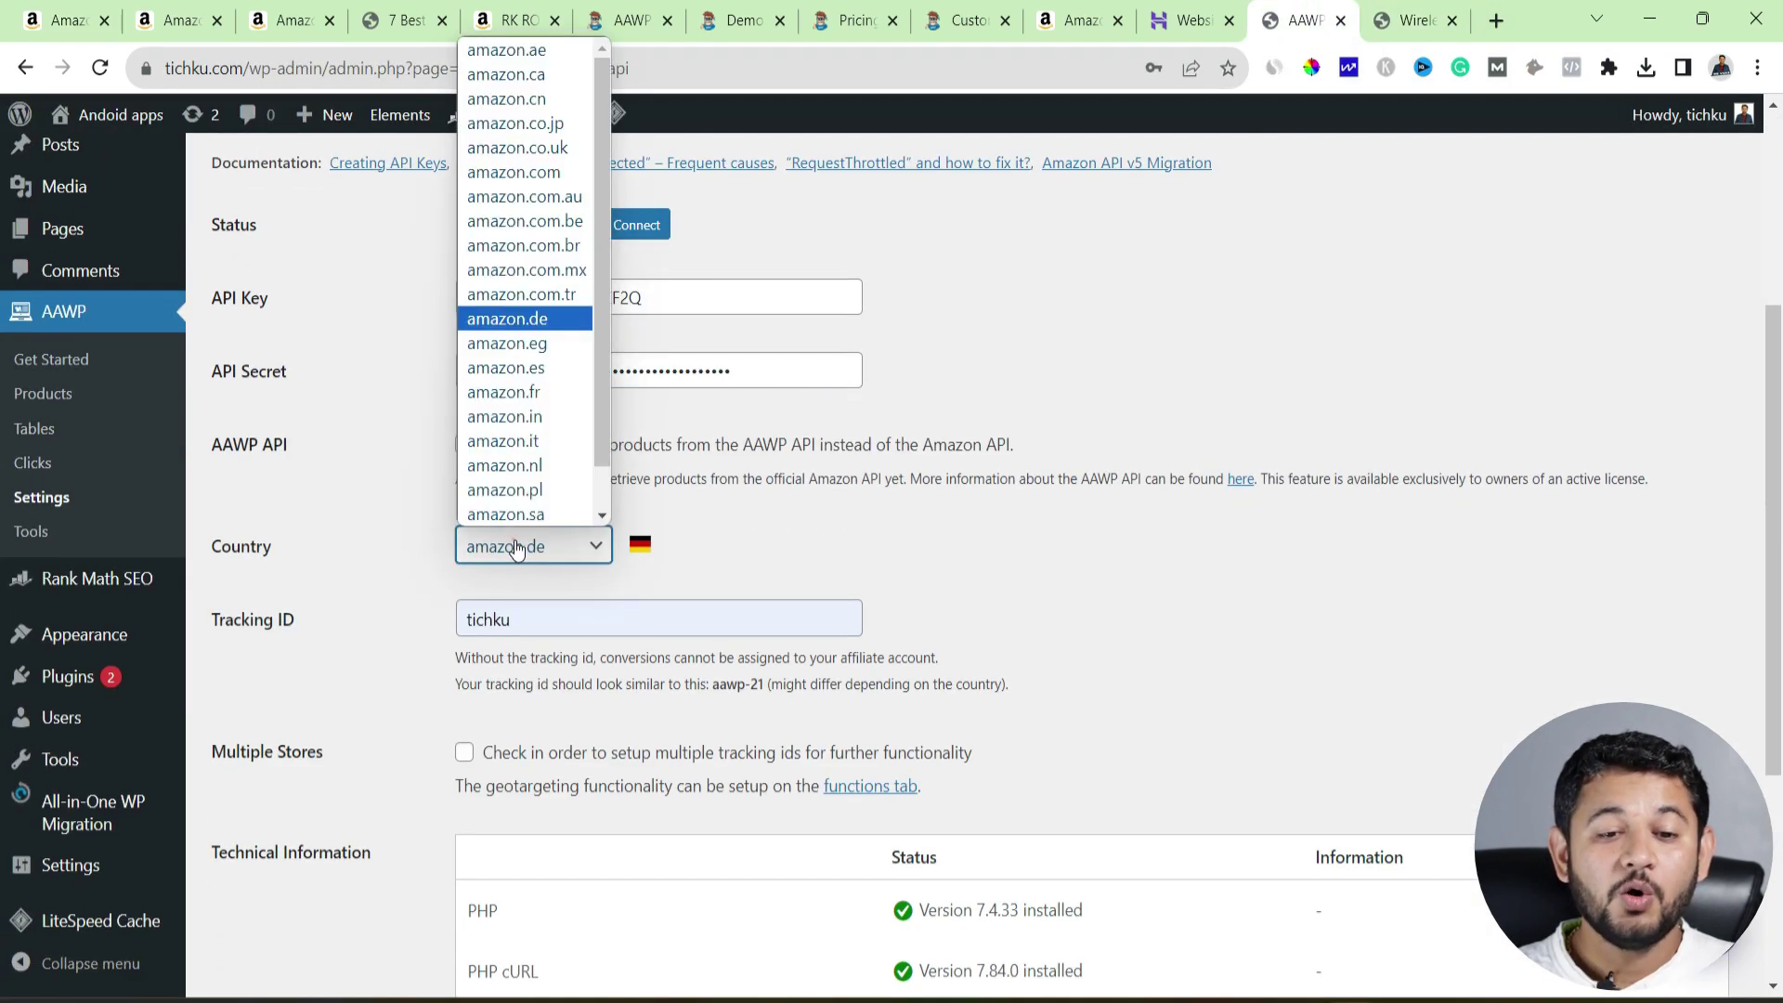
scroll(507, 515, down, 2)
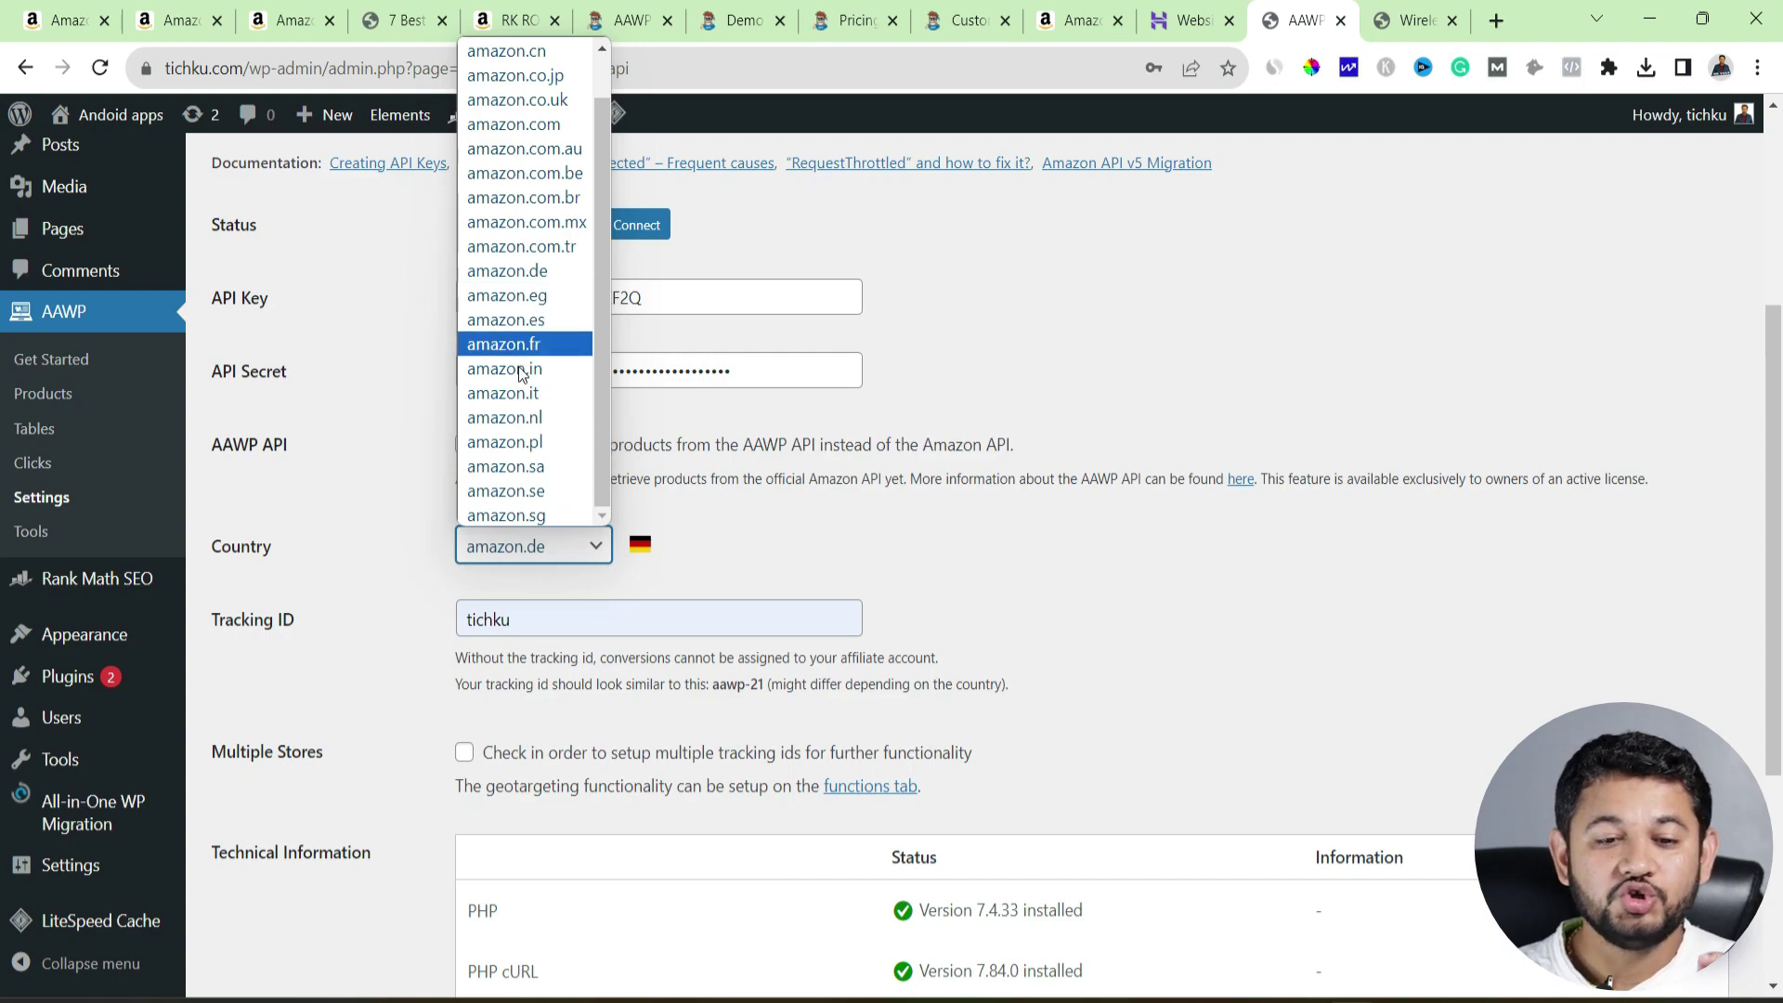
scroll(526, 377, up, 2)
scroll(534, 139, down, 1)
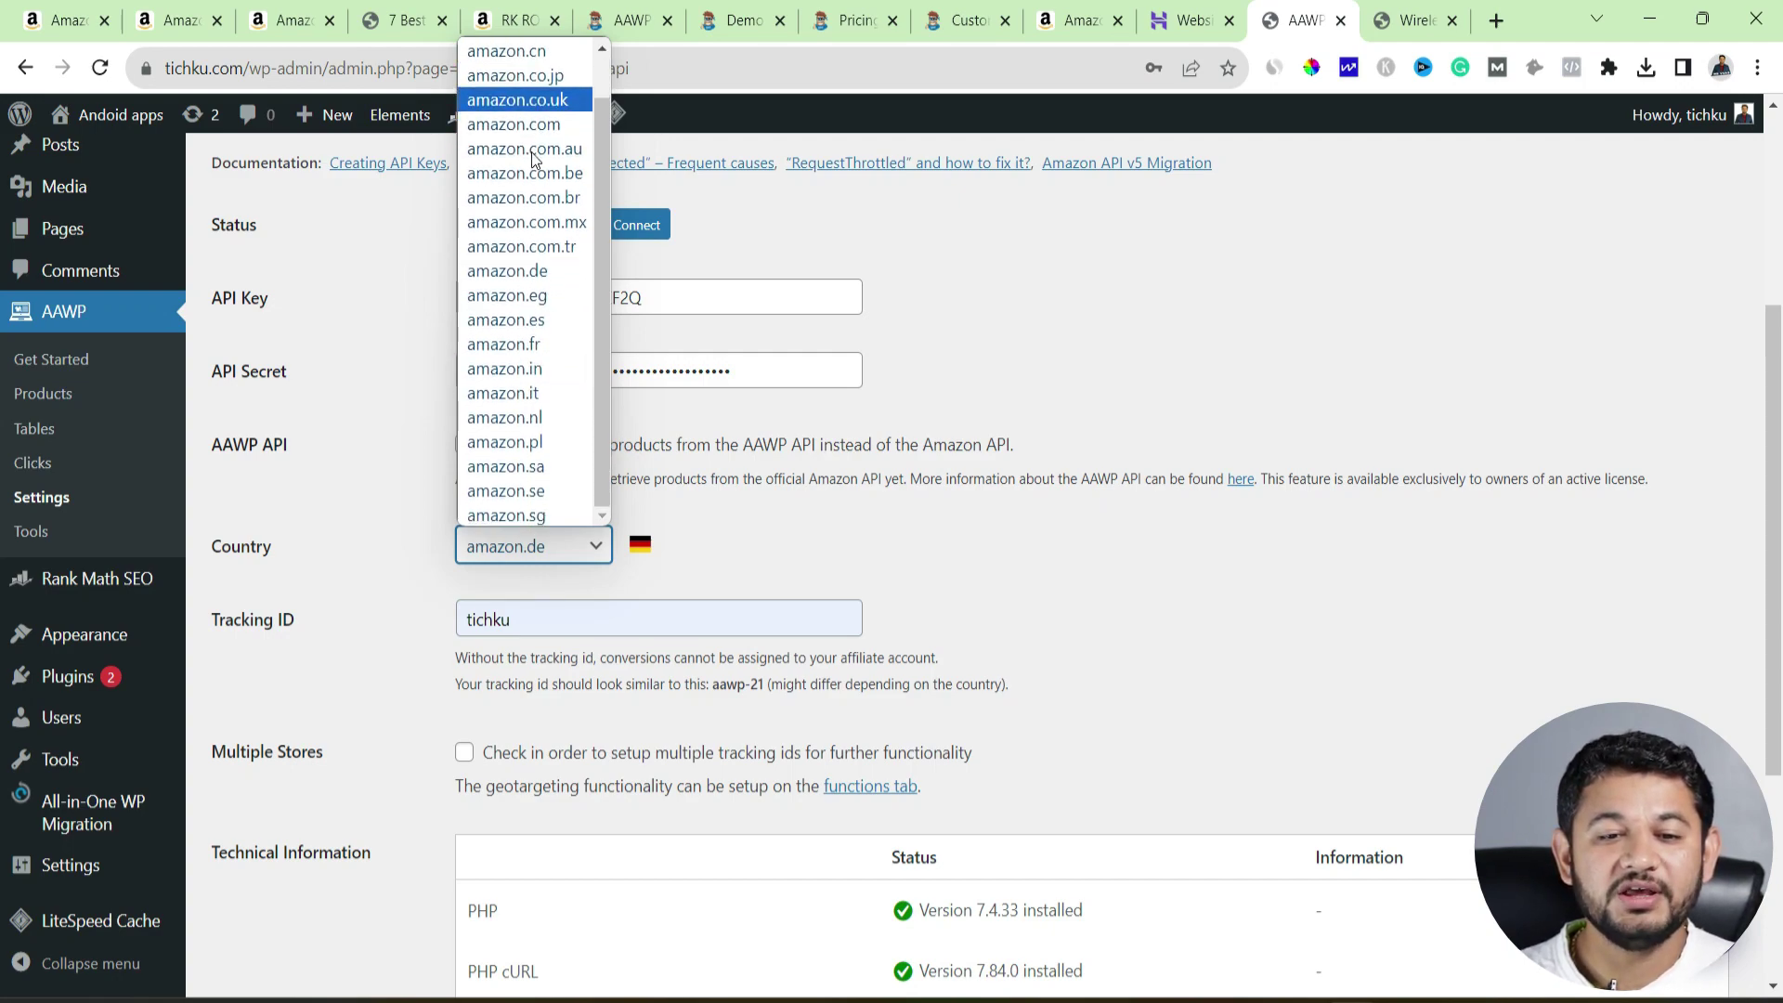
click(531, 126)
mouse_move(531, 126)
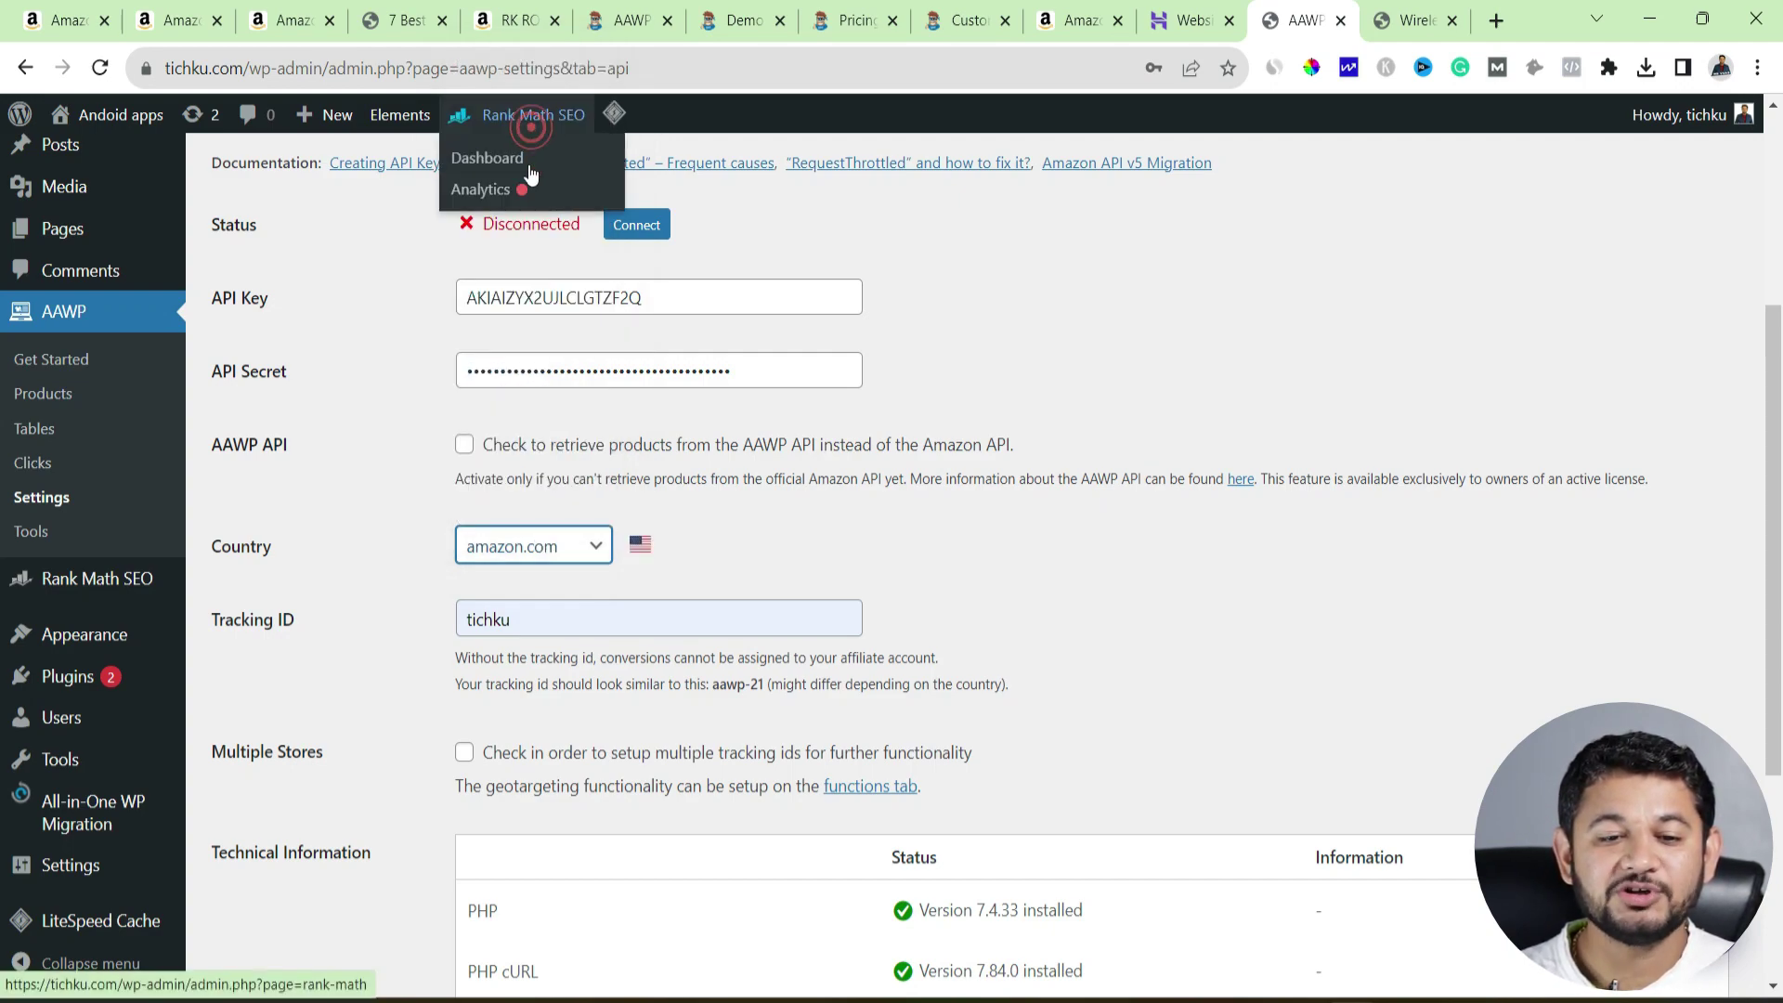
- Look up the store ID in Amazon Associates and enter it as AAWP's tracking ID, replacing the prefilled text
double_click(545, 619)
key(ctrl+1)
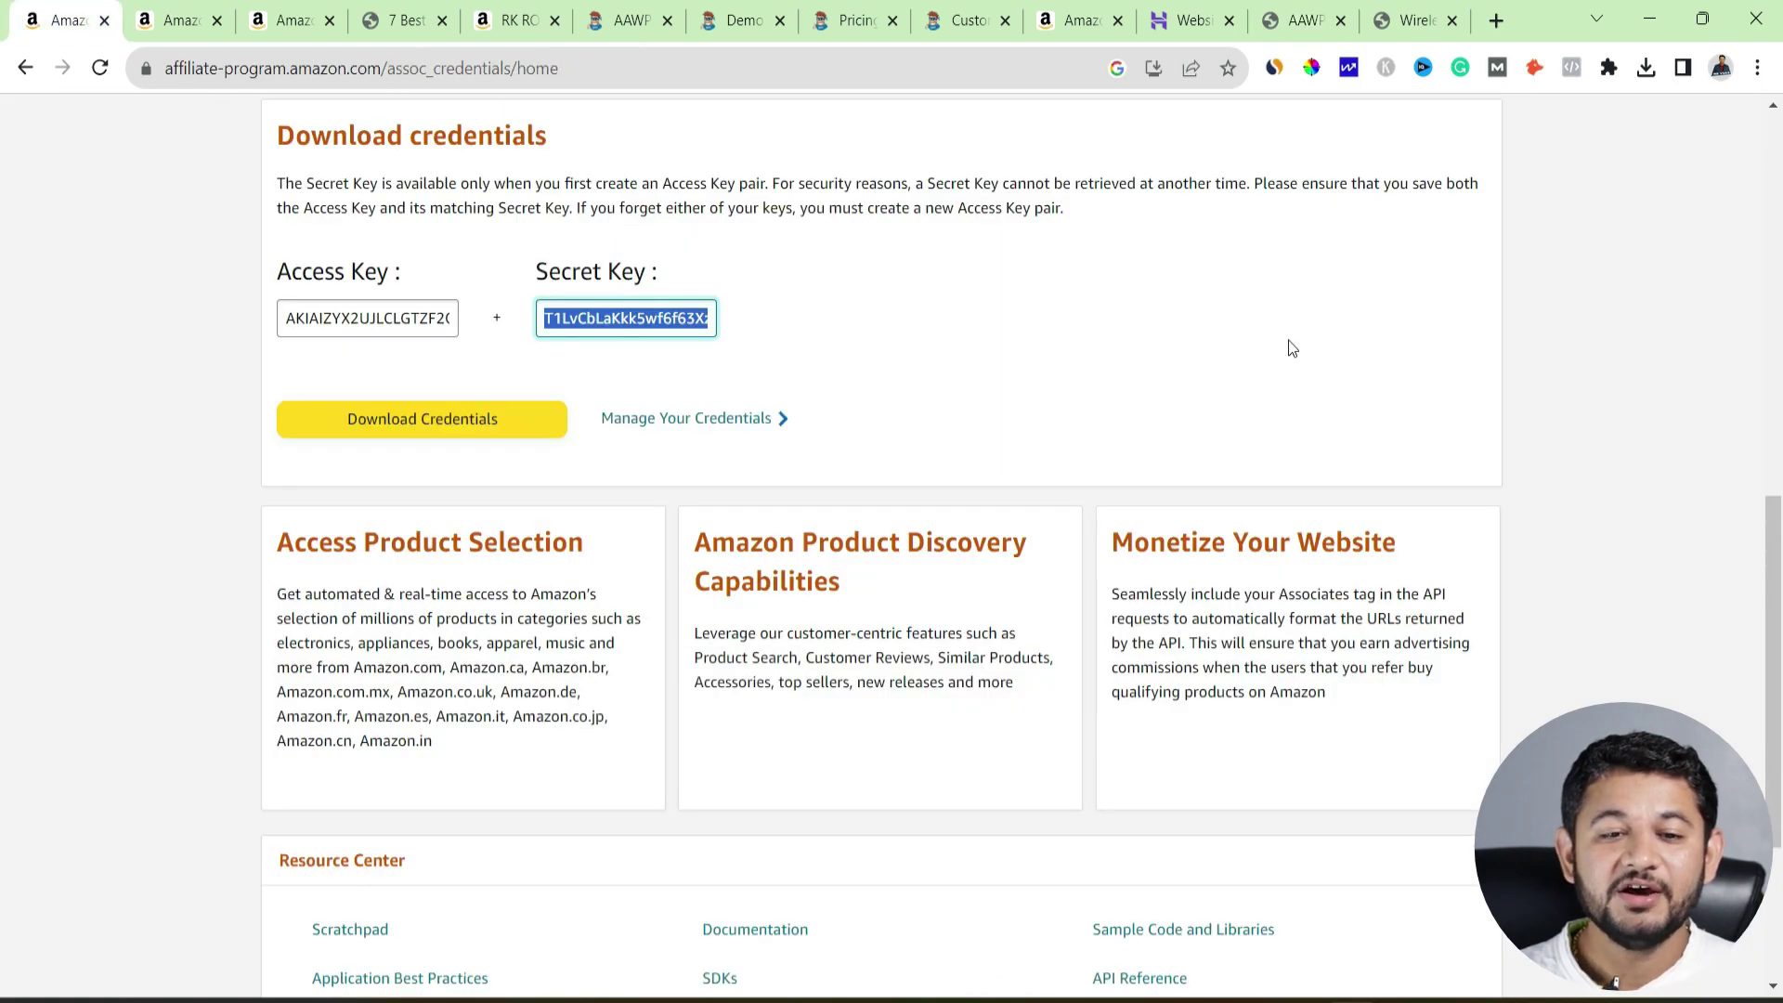
scroll(1325, 379, up, 10)
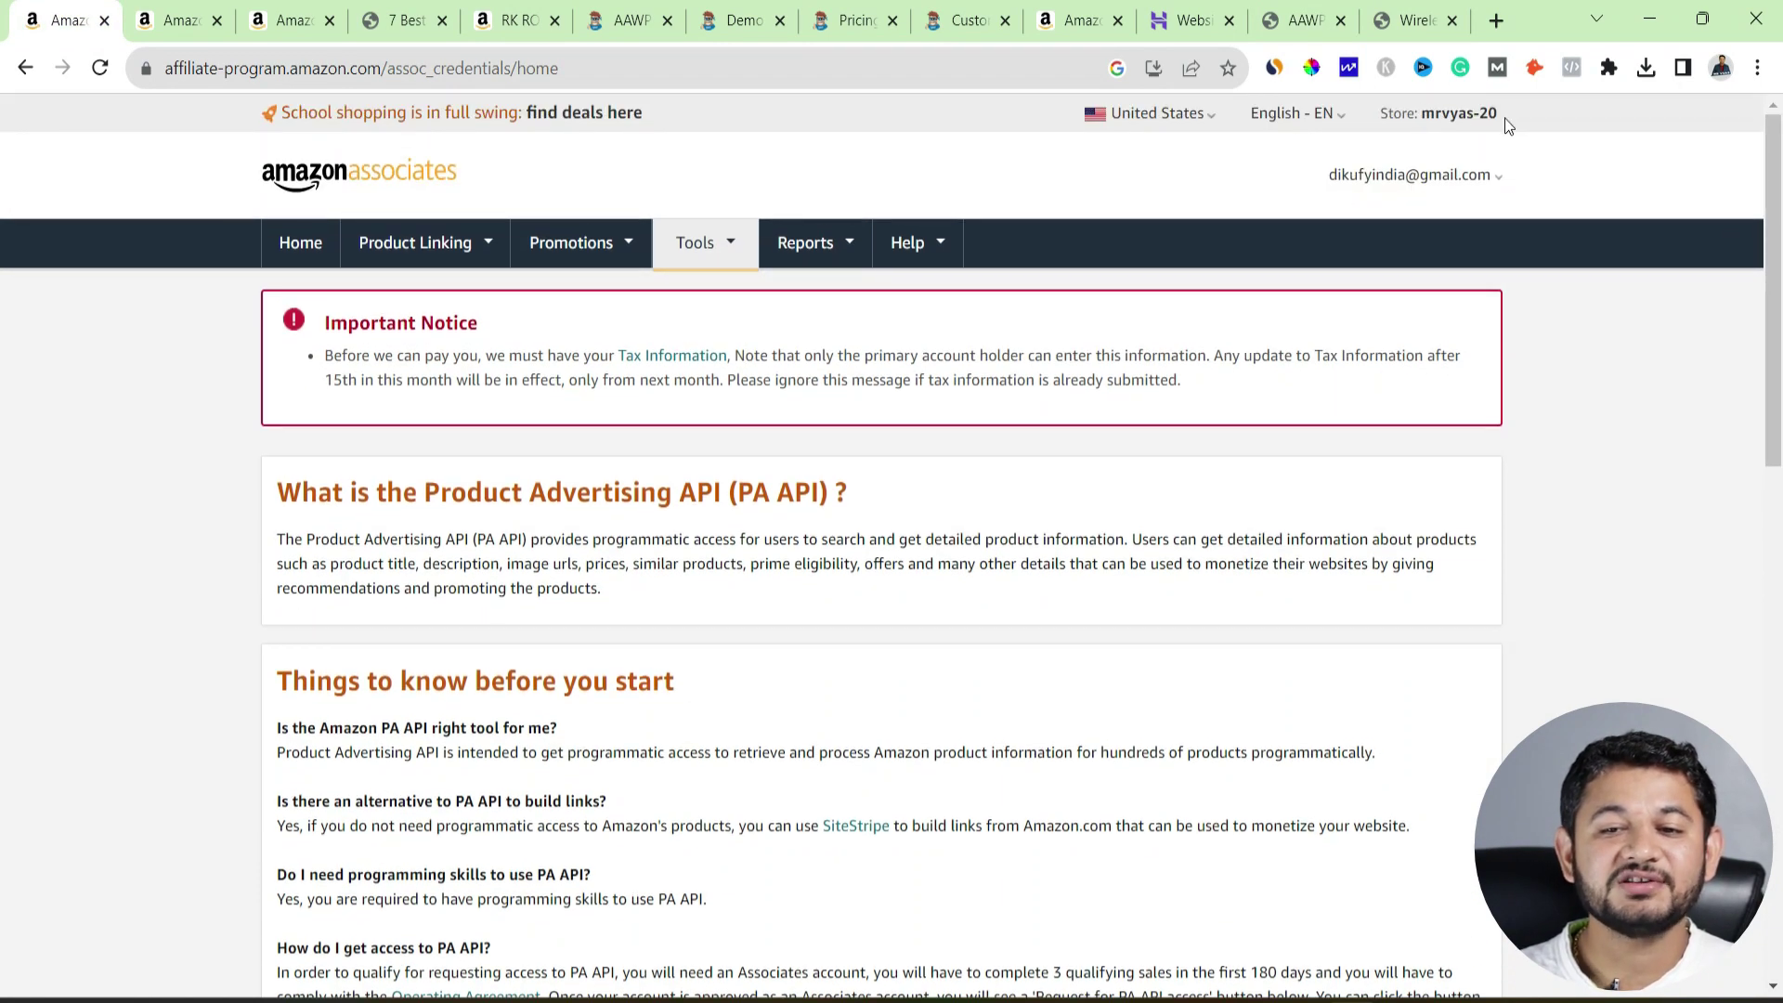
click(1298, 20)
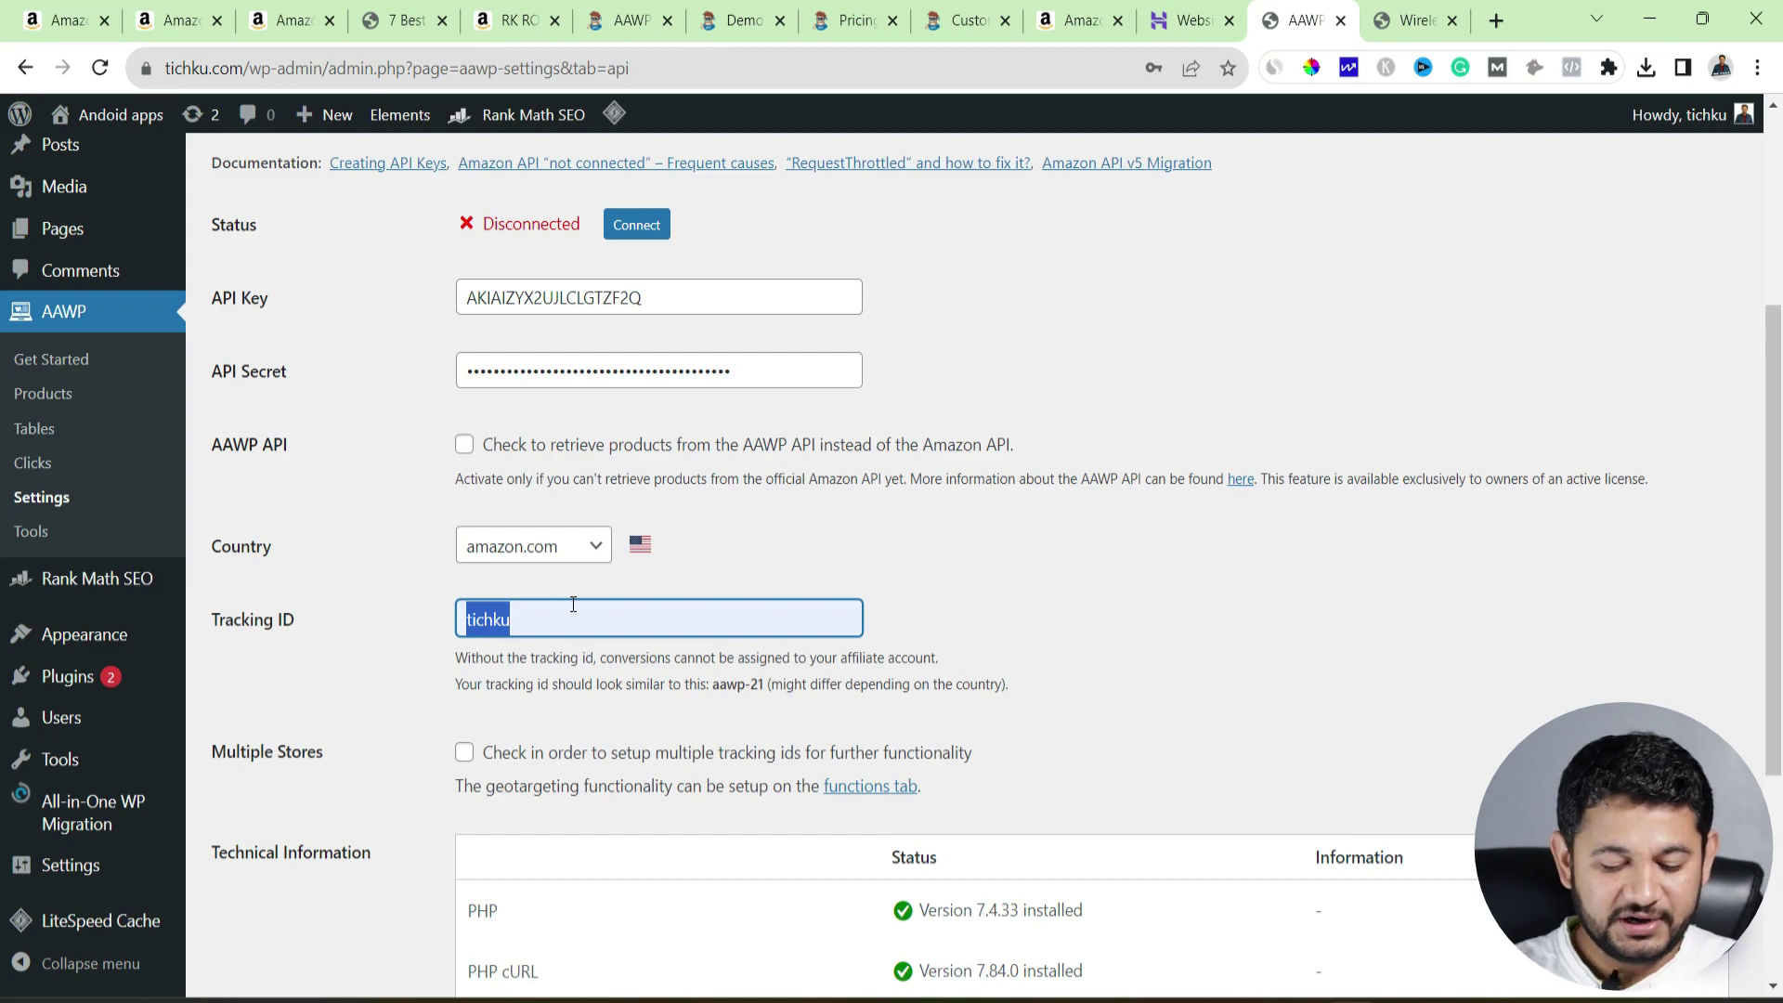
text(mrvyas-2)
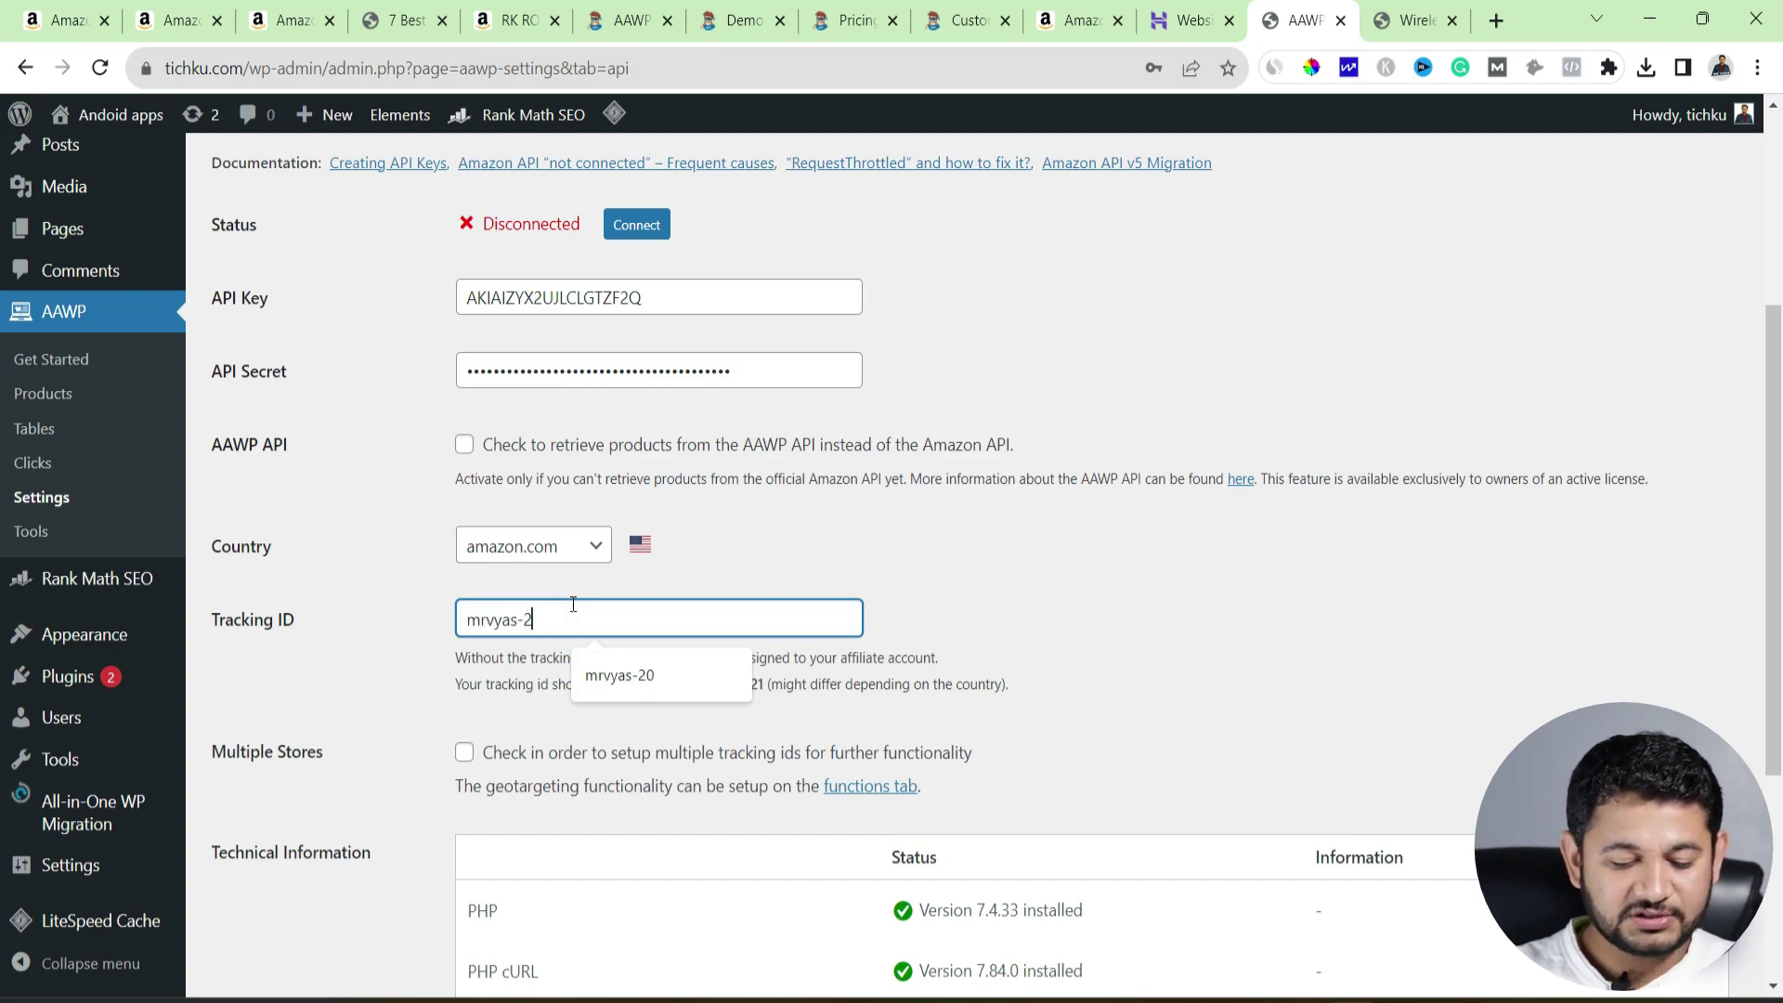
text(0)
- Enable Multiple Stores so separate tracking IDs can be set, and review the list of country stores
scroll(589, 618, down, 1)
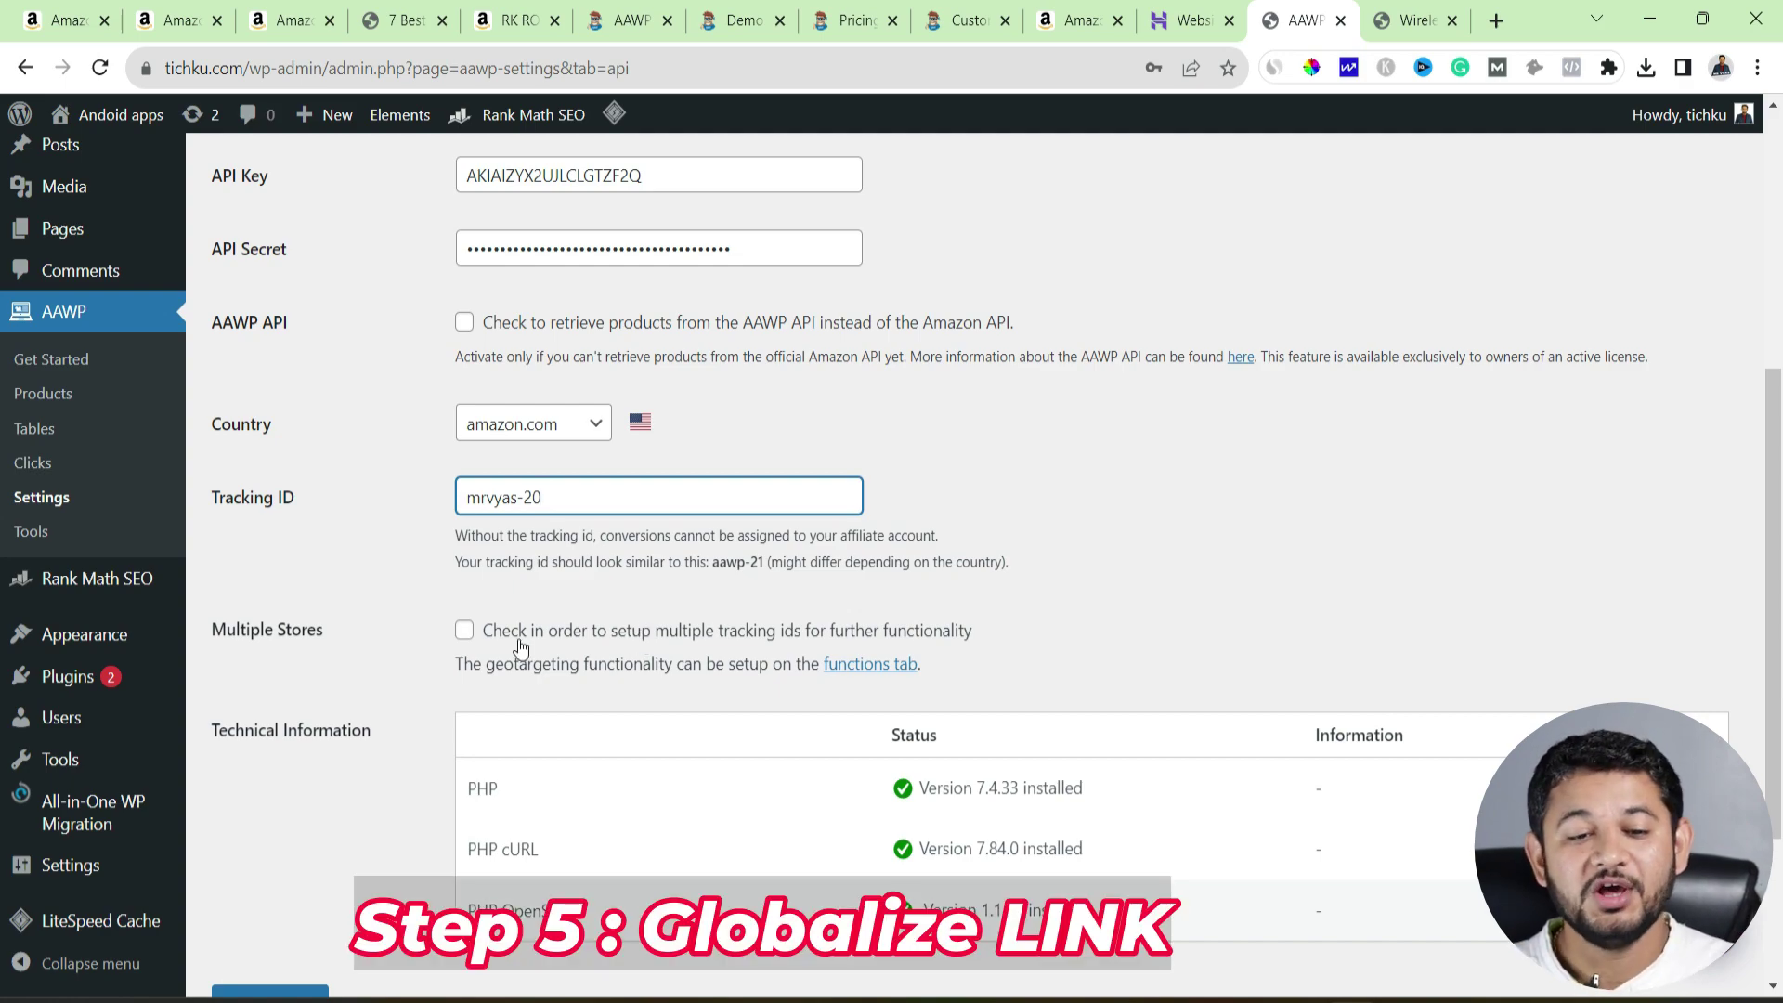
click(465, 630)
scroll(515, 683, down, 1)
scroll(515, 683, down, 3)
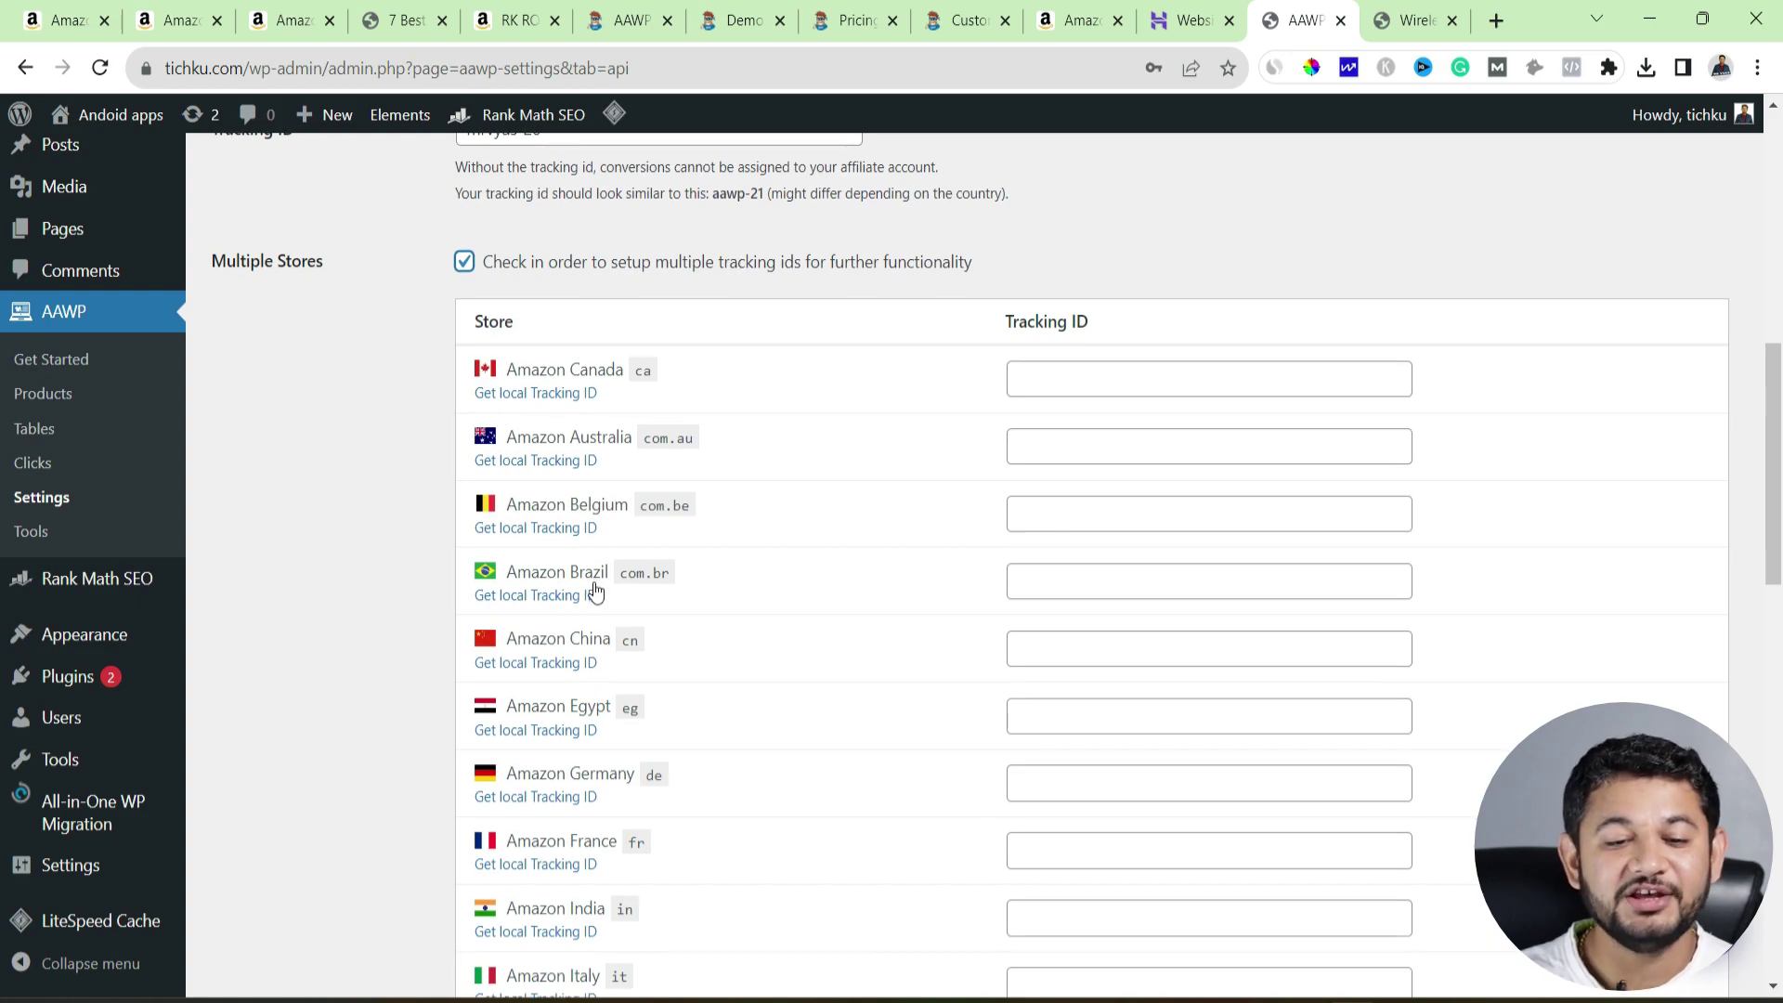
scroll(595, 592, down, 3)
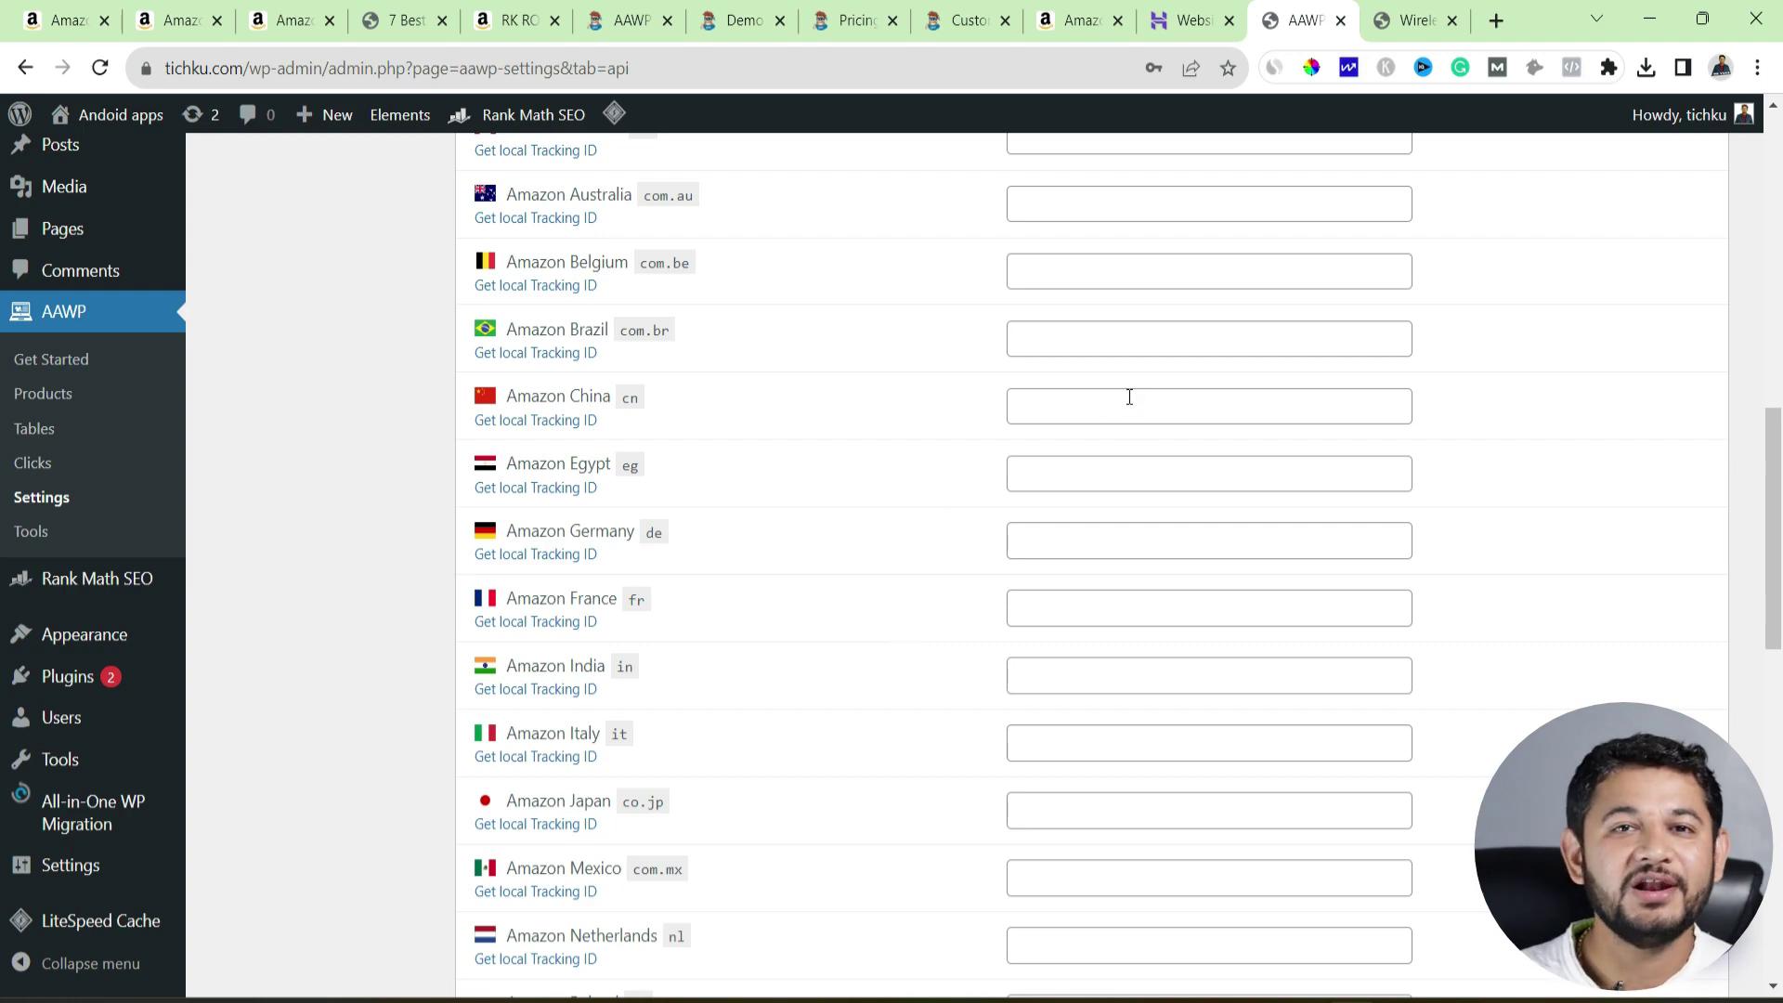
- Check the Associate ID in the United Kingdom Amazon Associates account
click(181, 21)
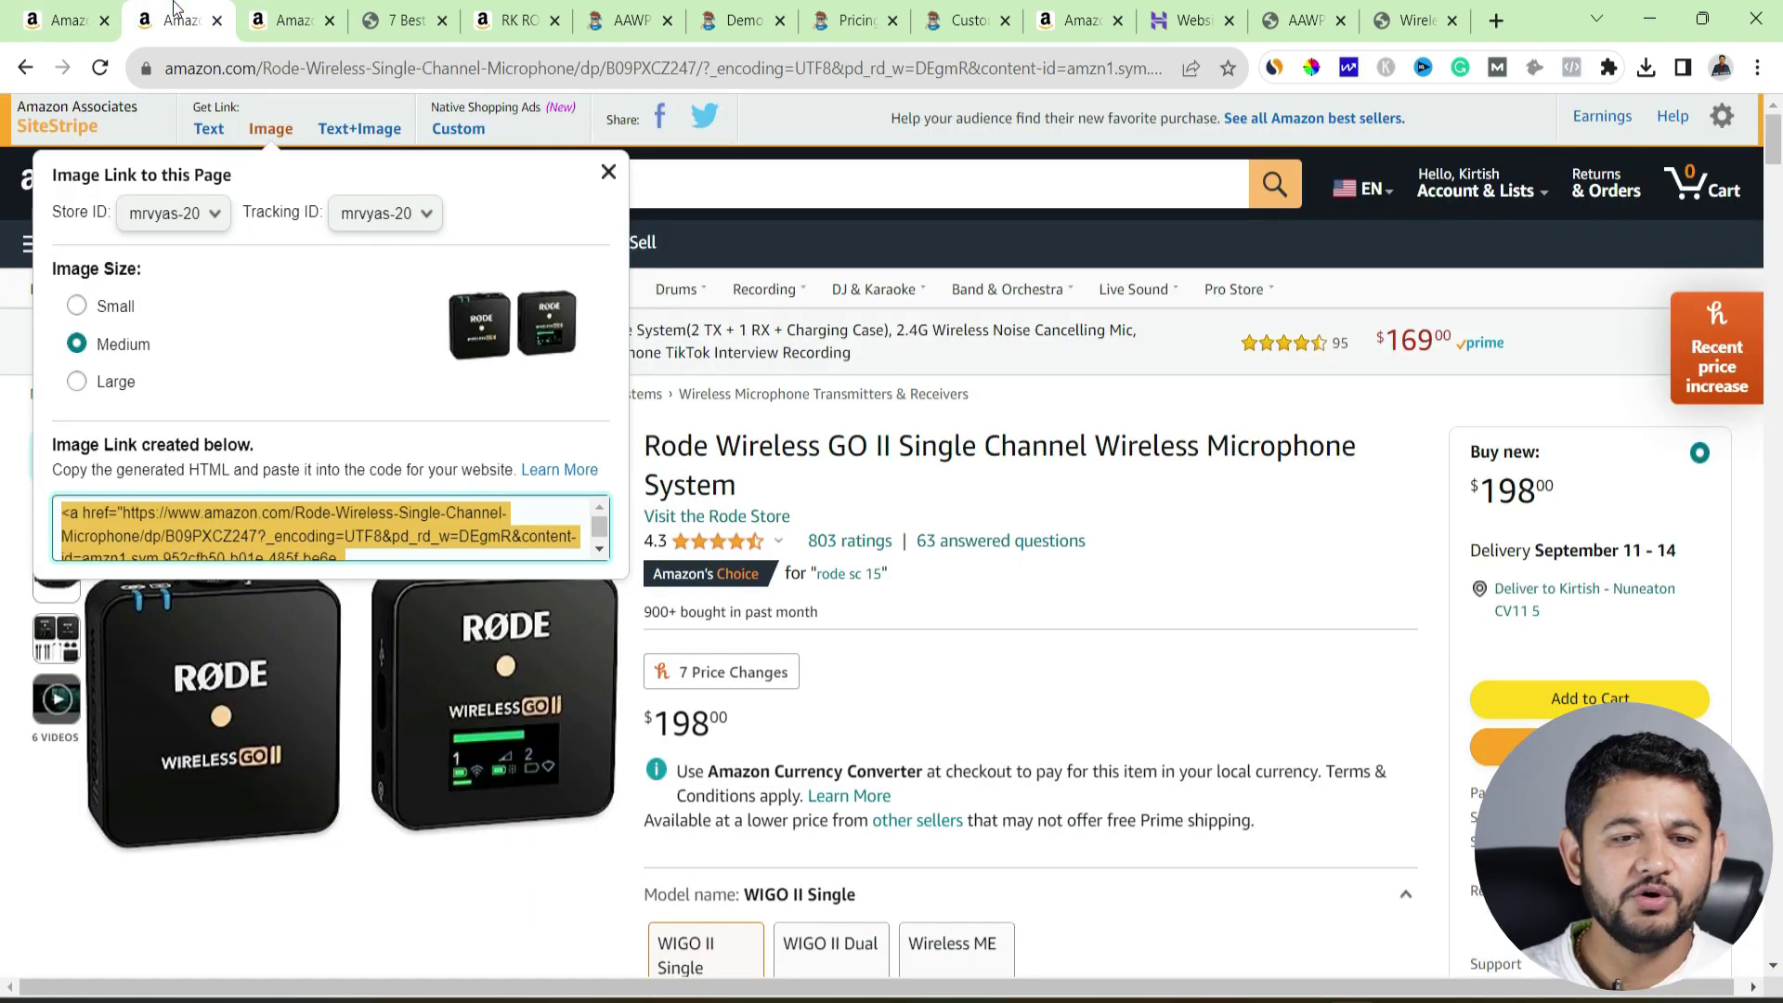
click(243, 24)
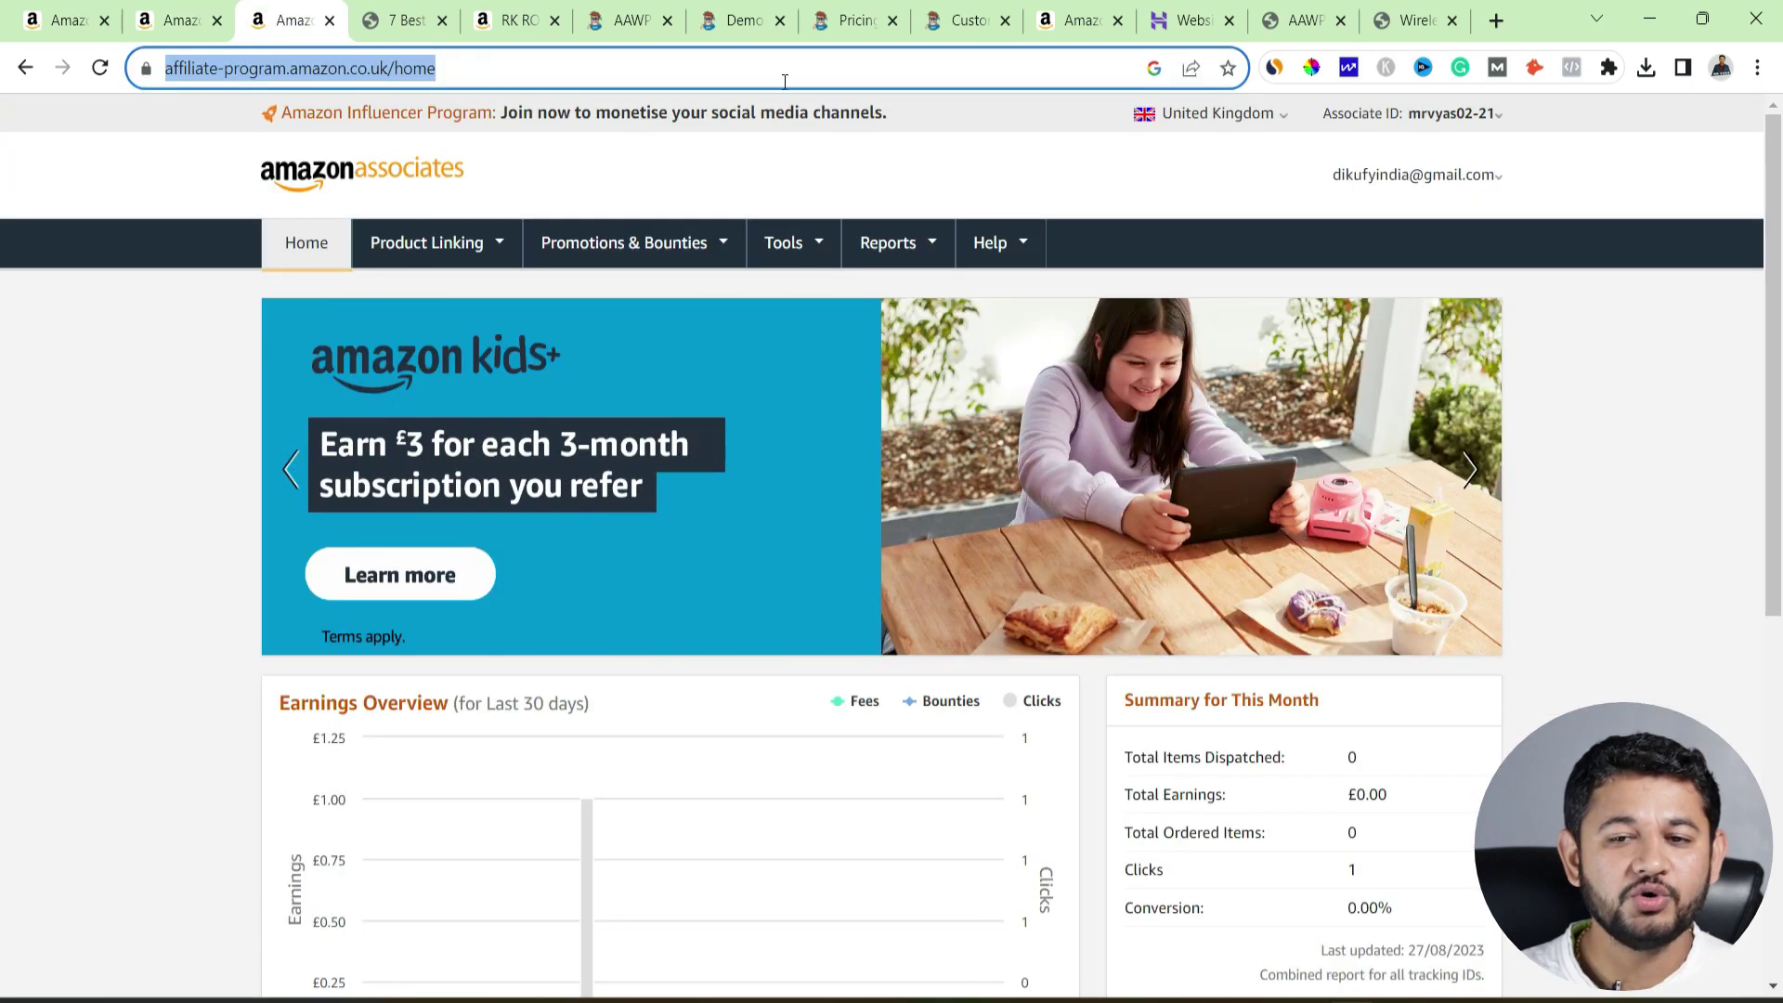
click(1454, 115)
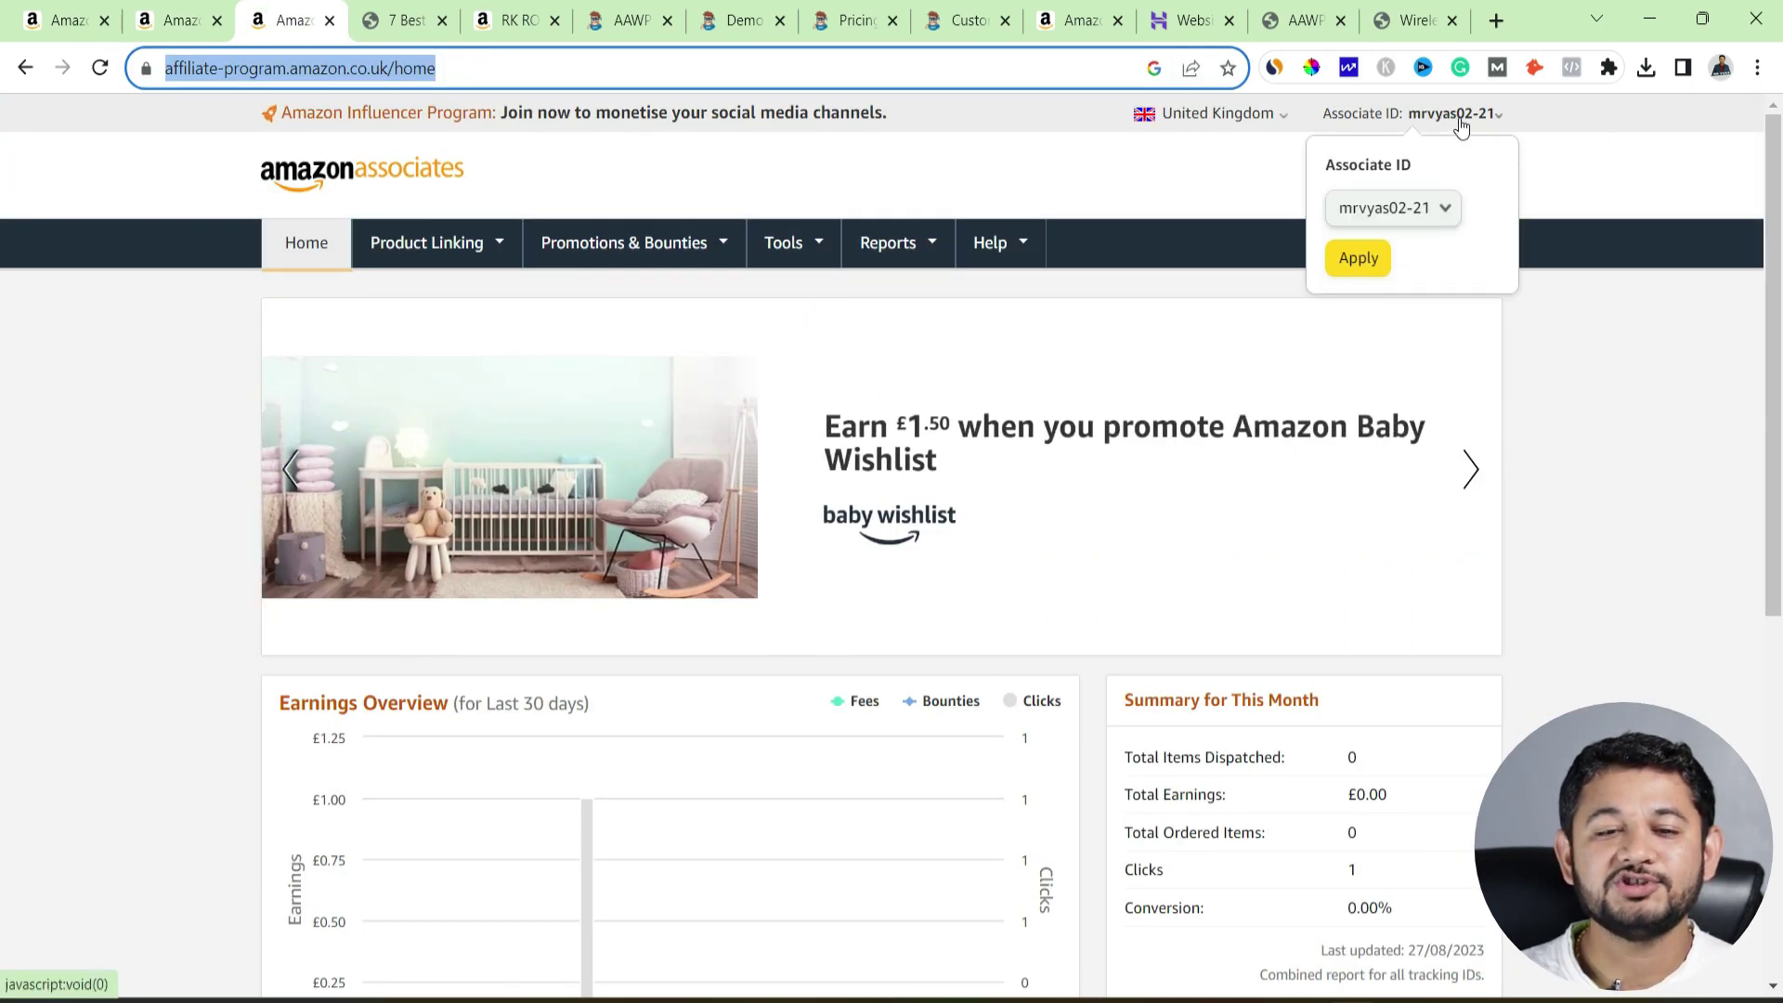
- Return to AAWP's Amazon API settings and look through the tracking ID fields of the country stores
click(1305, 20)
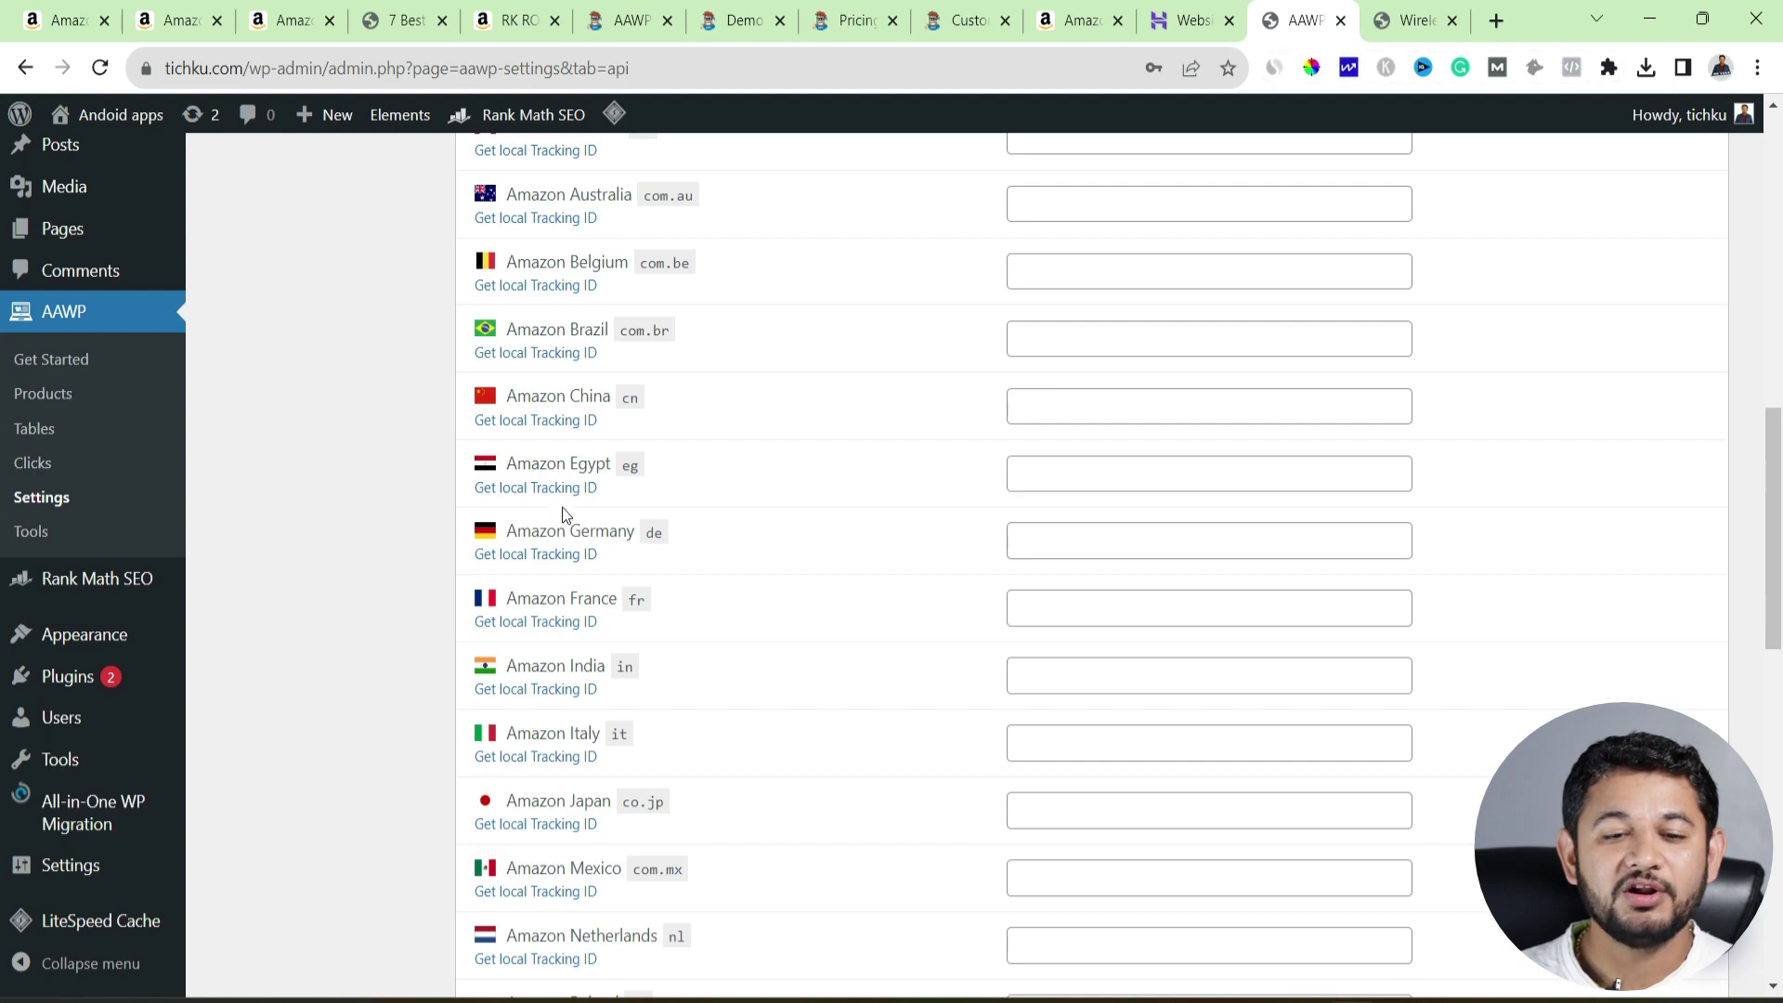
scroll(562, 513, up, 3)
scroll(626, 487, down, 3)
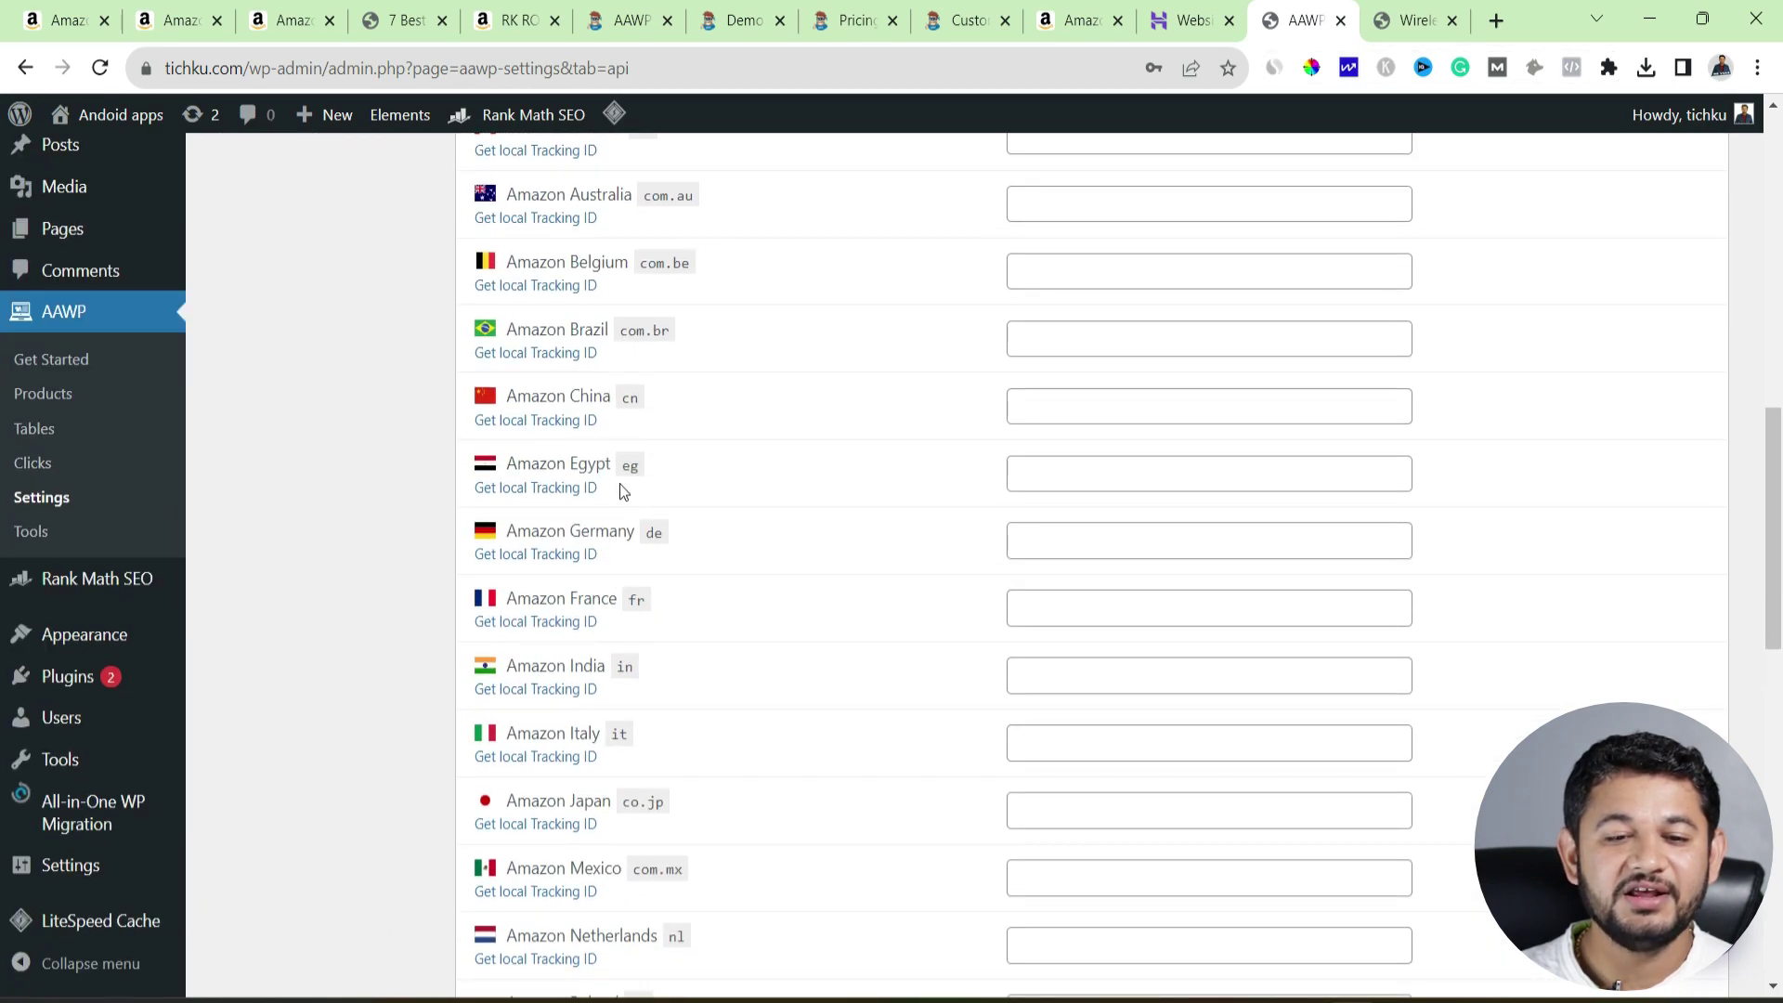
scroll(621, 390, up, 3)
scroll(608, 584, down, 5)
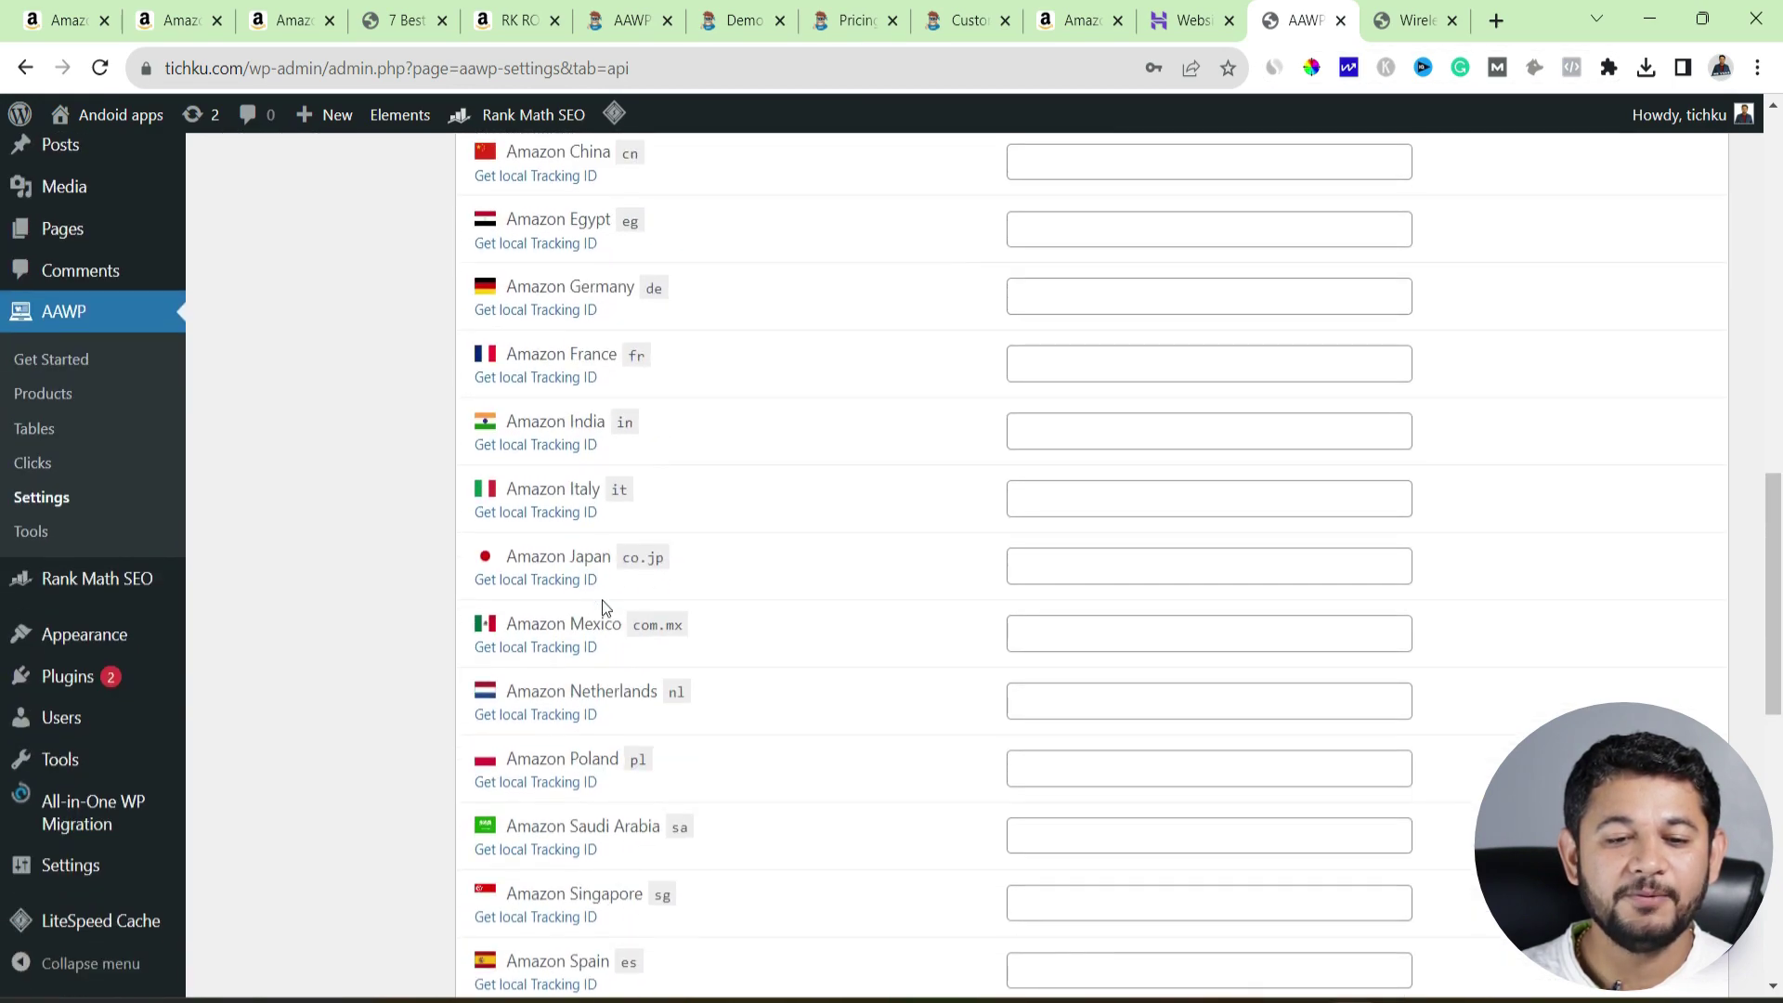
- Enter the United Kingdom Associate ID as the Amazon UK tracking ID in AAWP's Multiple Stores list
scroll(617, 643, down, 3)
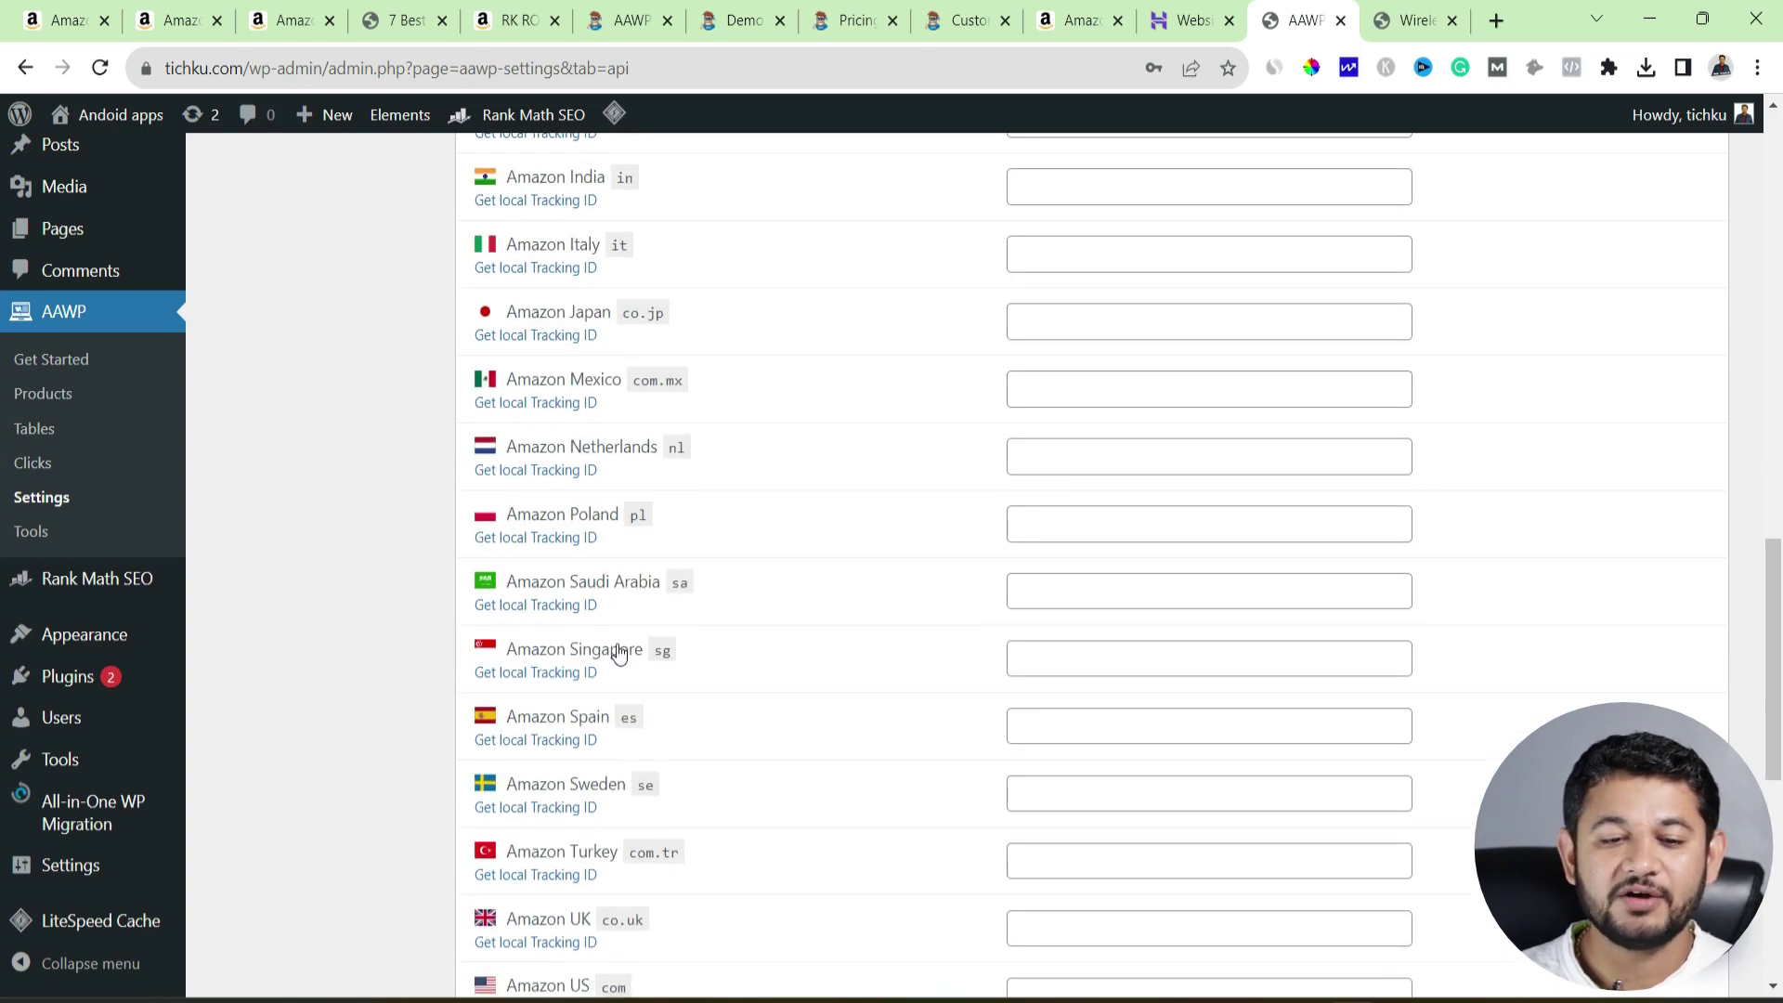
scroll(617, 653, down, 3)
click(1128, 684)
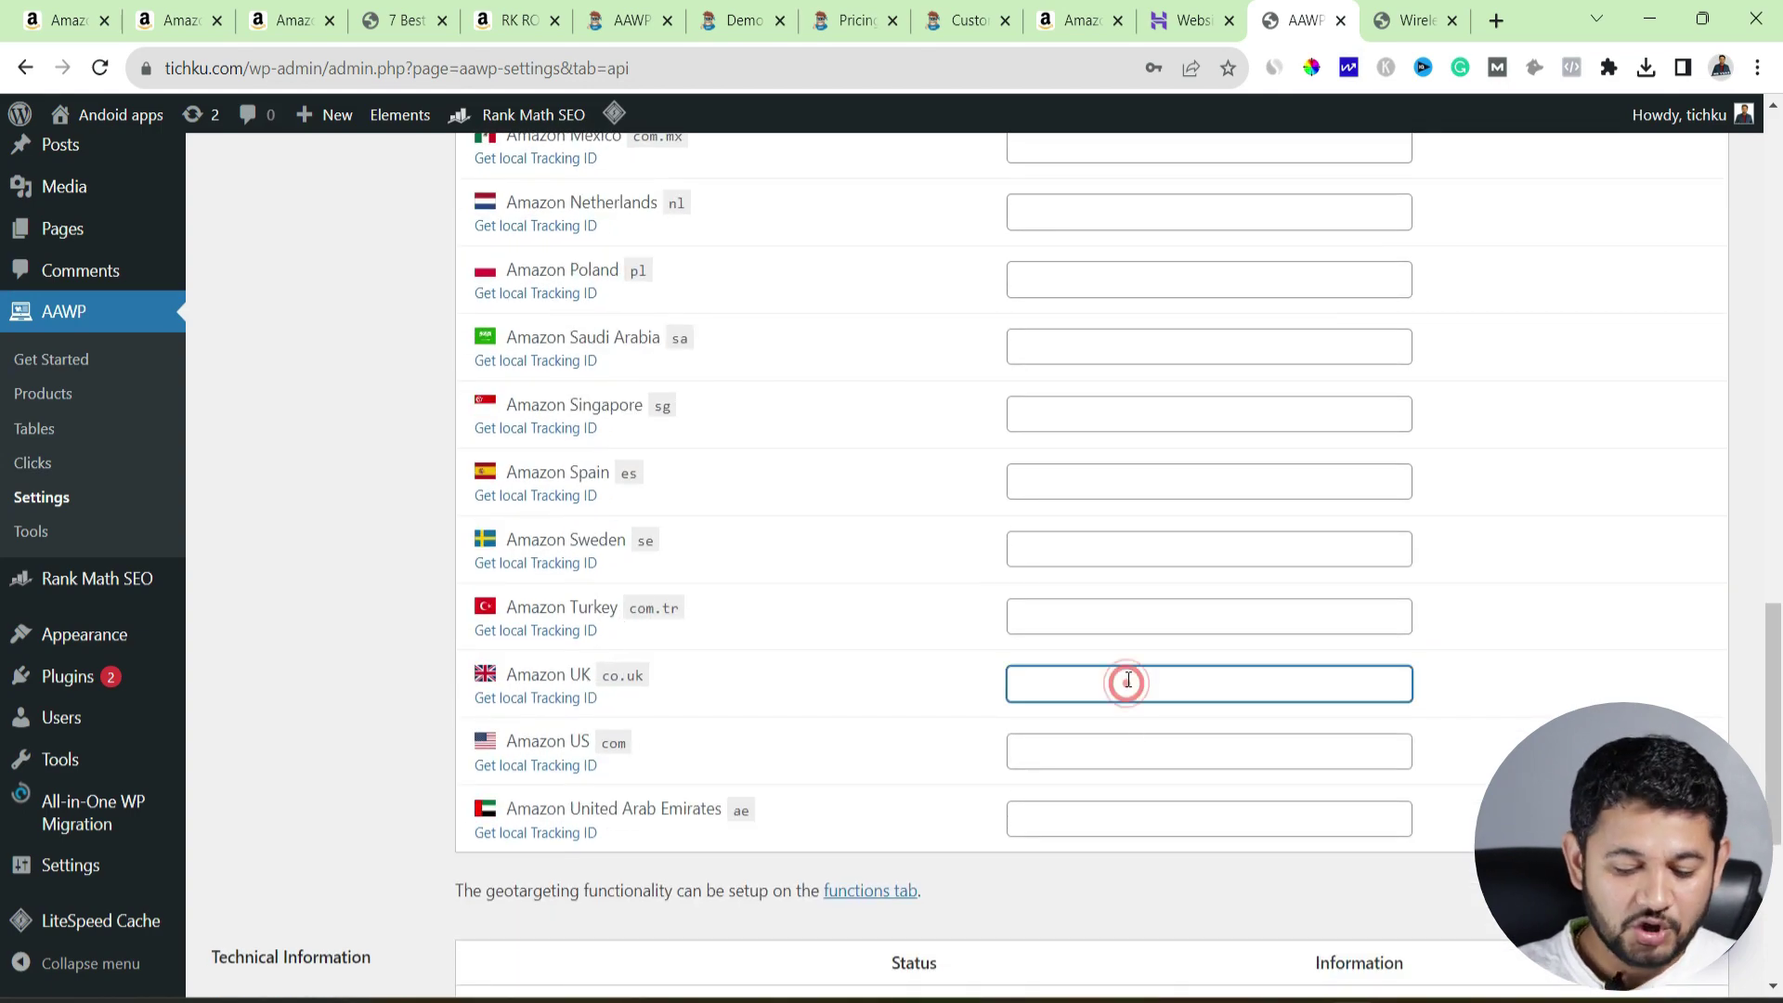
text(mrvyas02-21)
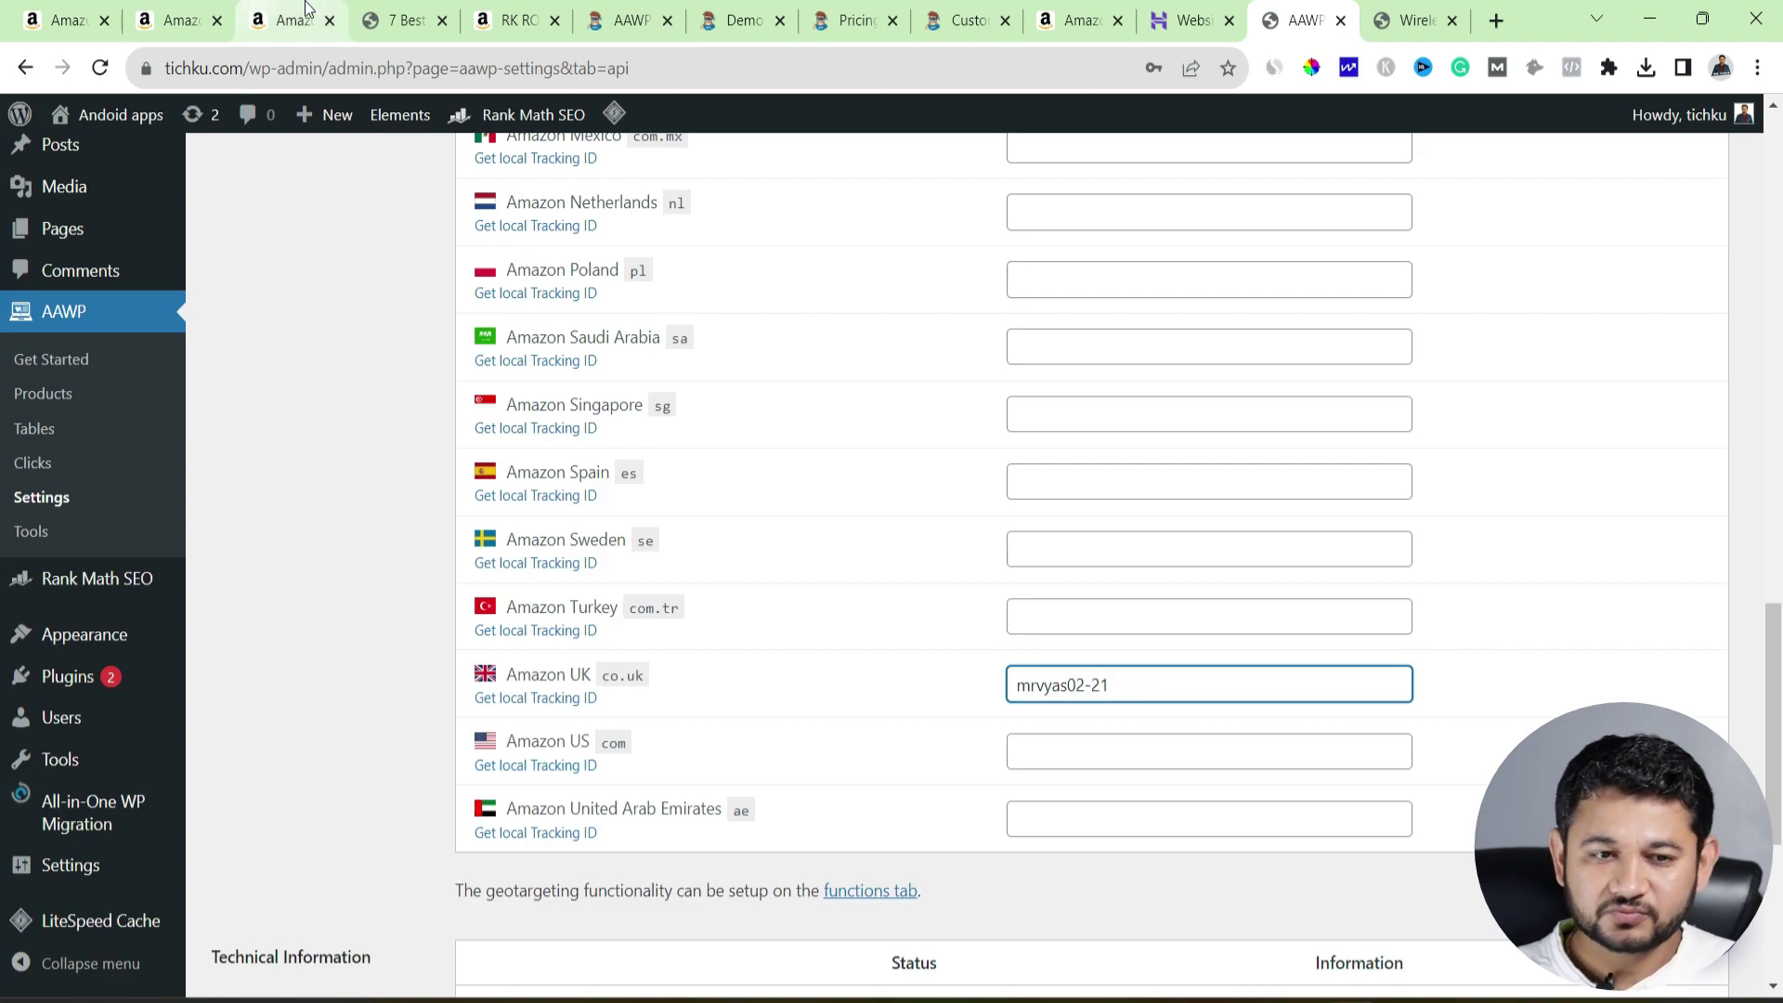
- Check the entered ID against the United Kingdom Amazon Associates account and save AAWP's Amazon API settings
click(288, 21)
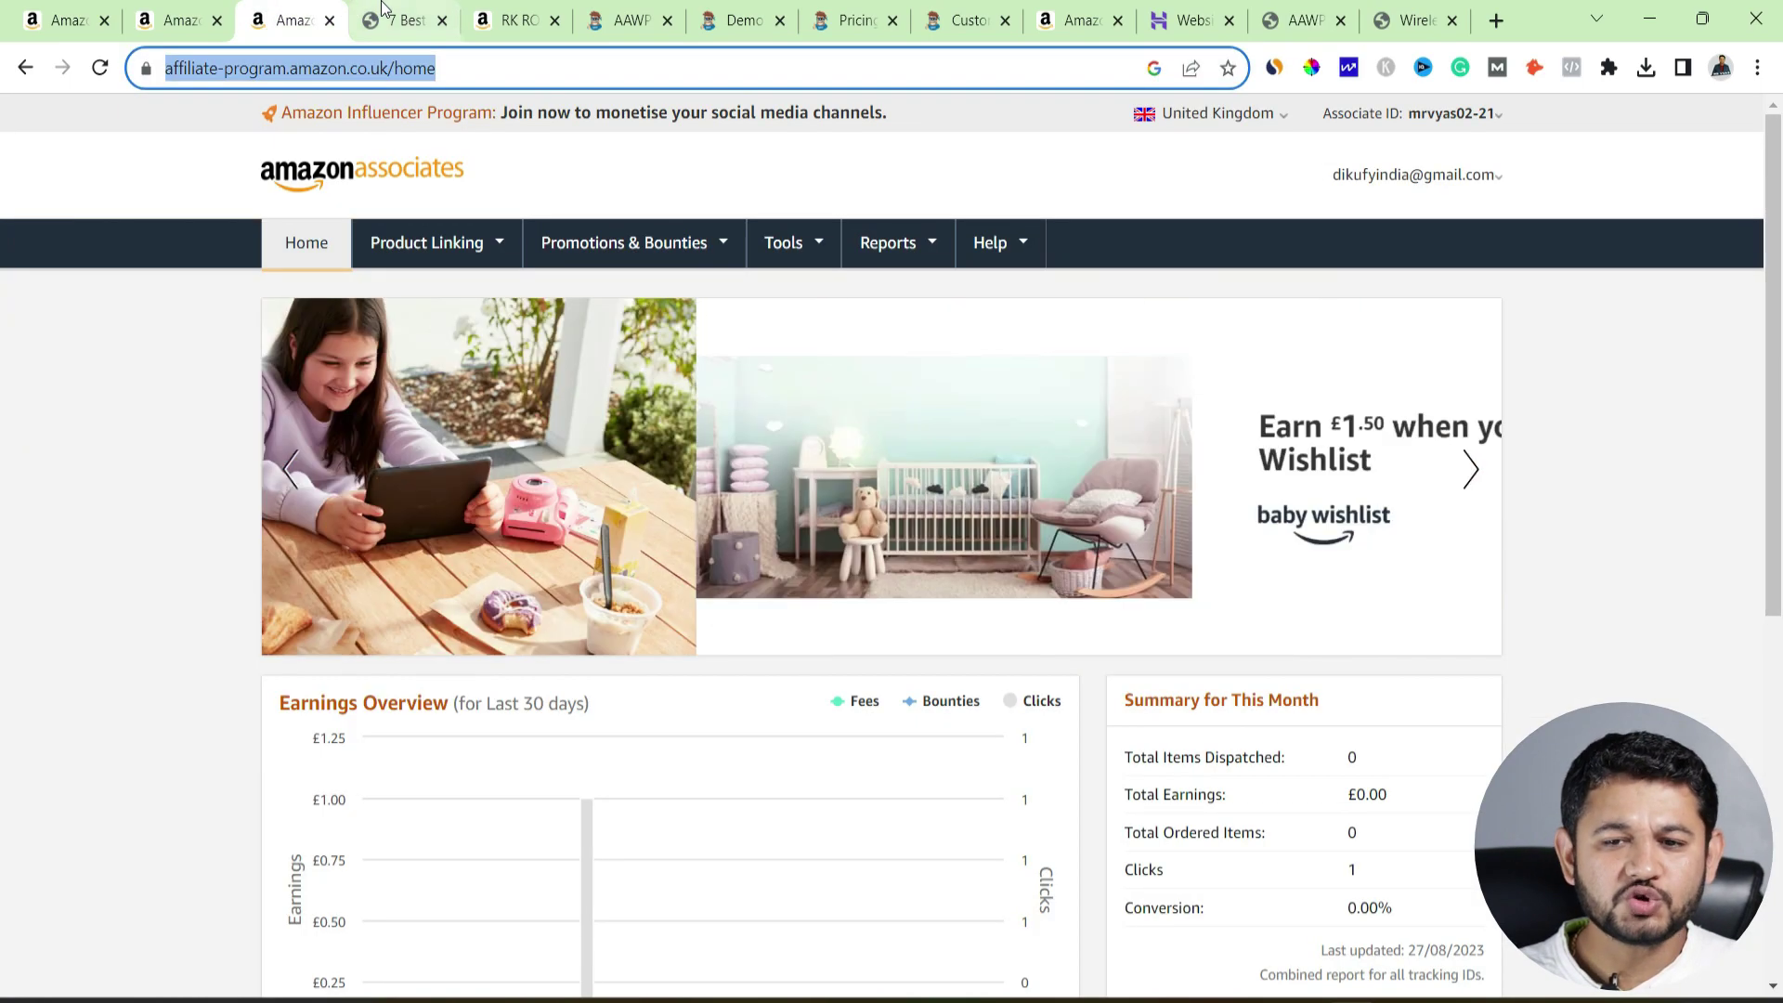
click(1475, 115)
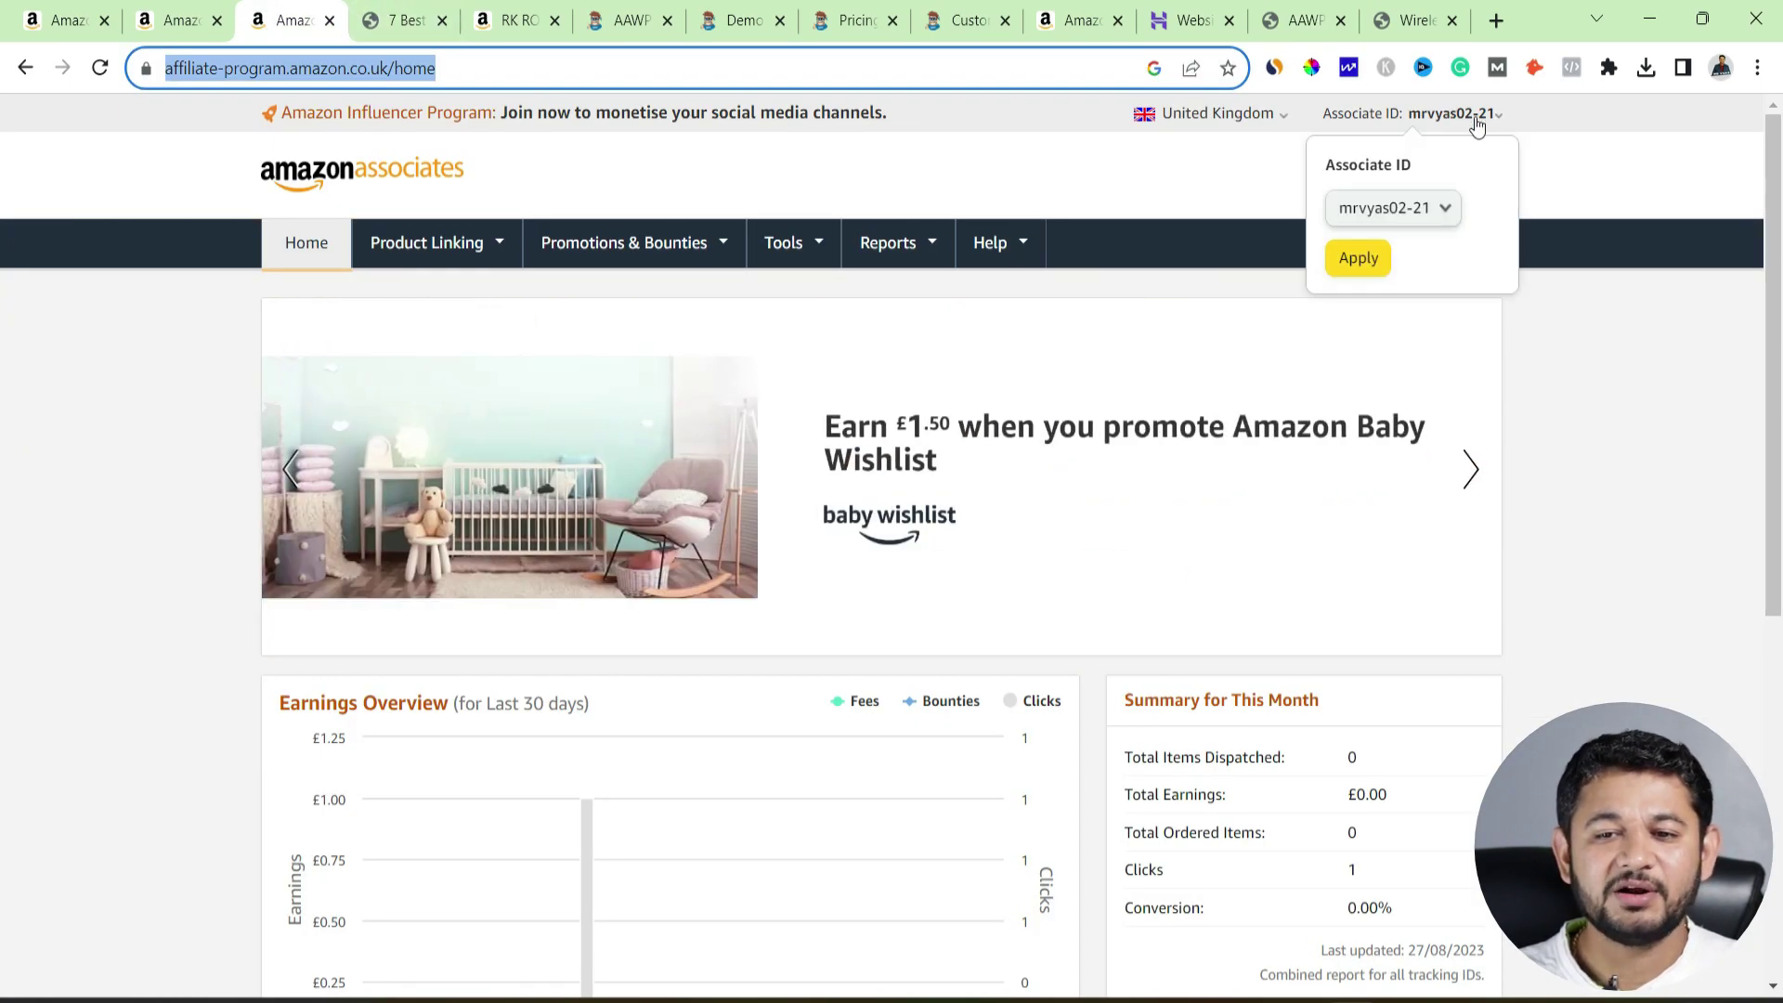
click(1300, 21)
scroll(777, 722, down, 5)
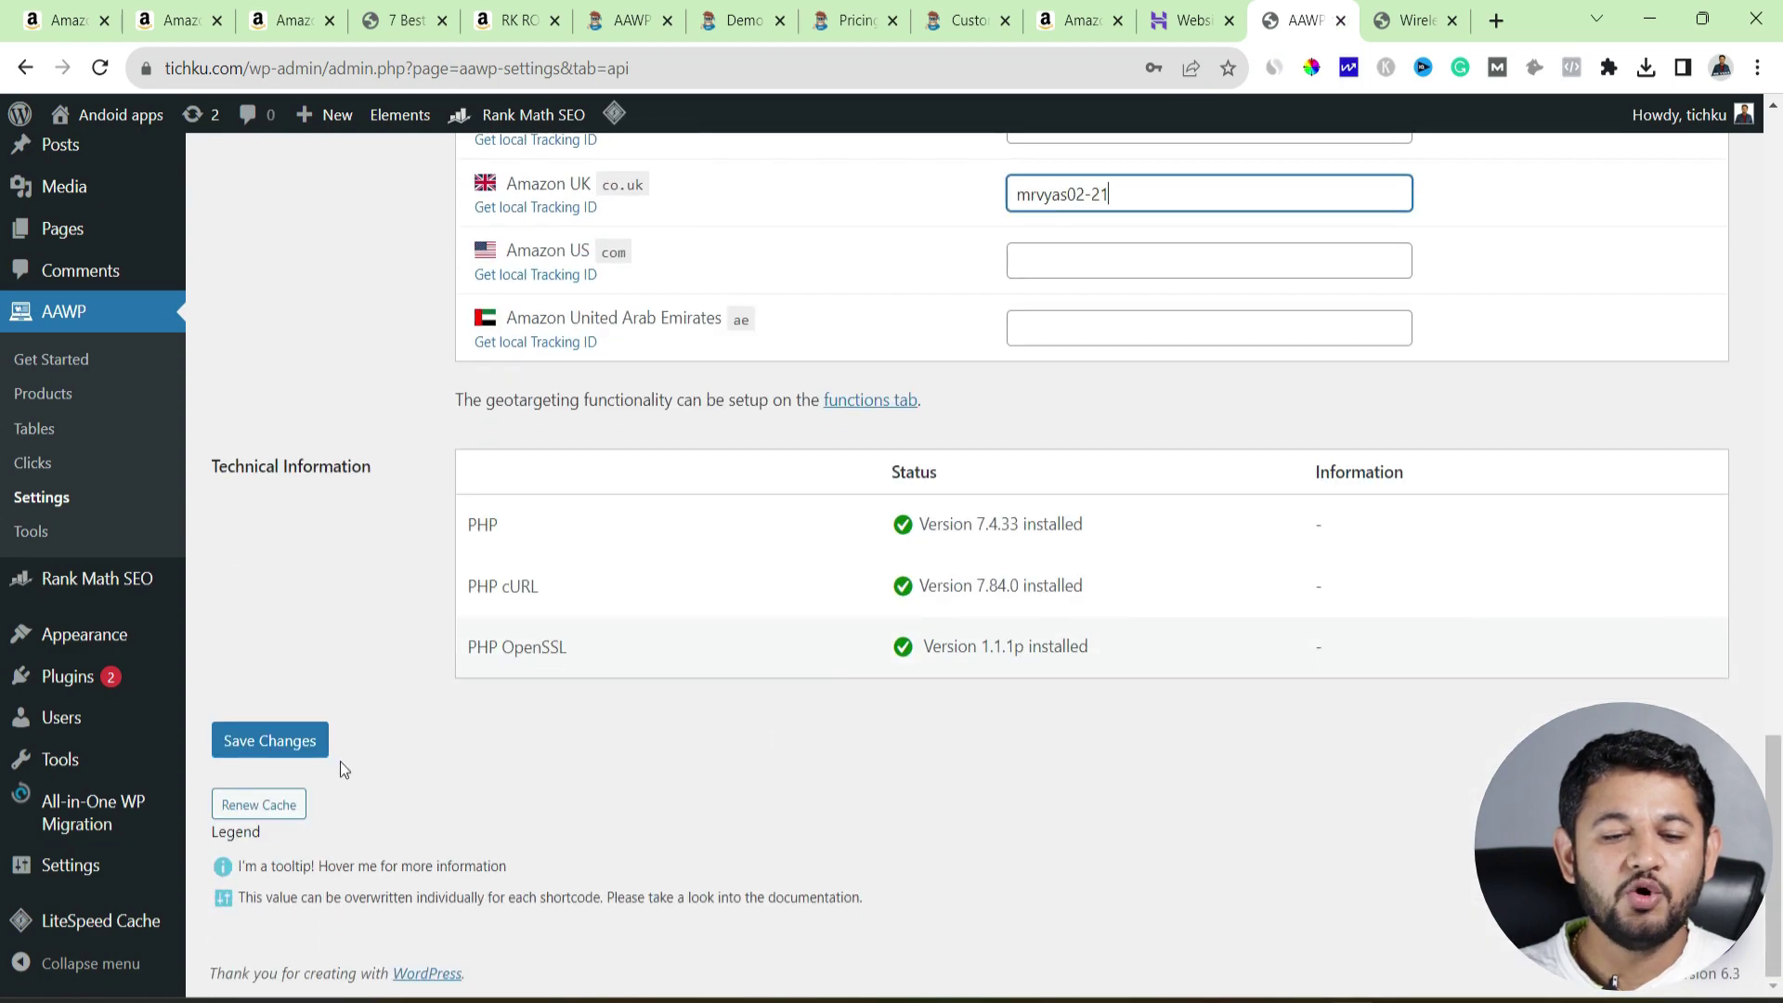
click(279, 740)
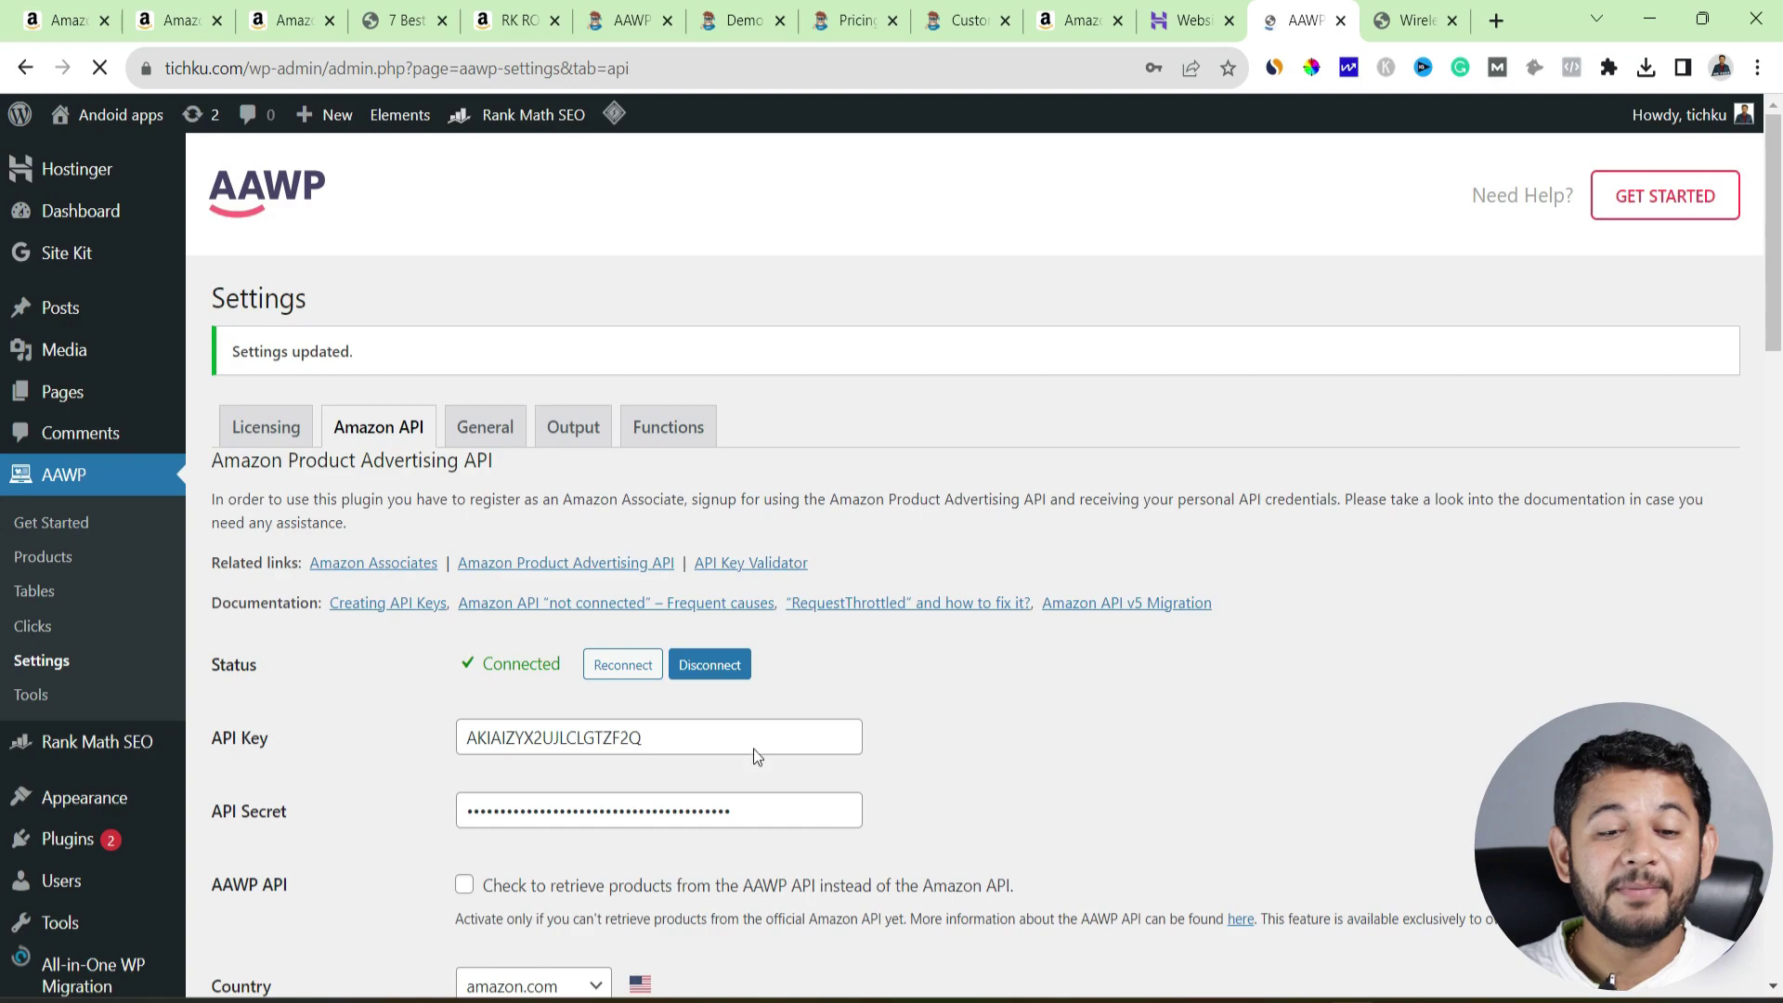
- Review the saved tracking ID fields of the country stores, including Amazon UK
scroll(739, 758, down, 7)
scroll(738, 758, down, 12)
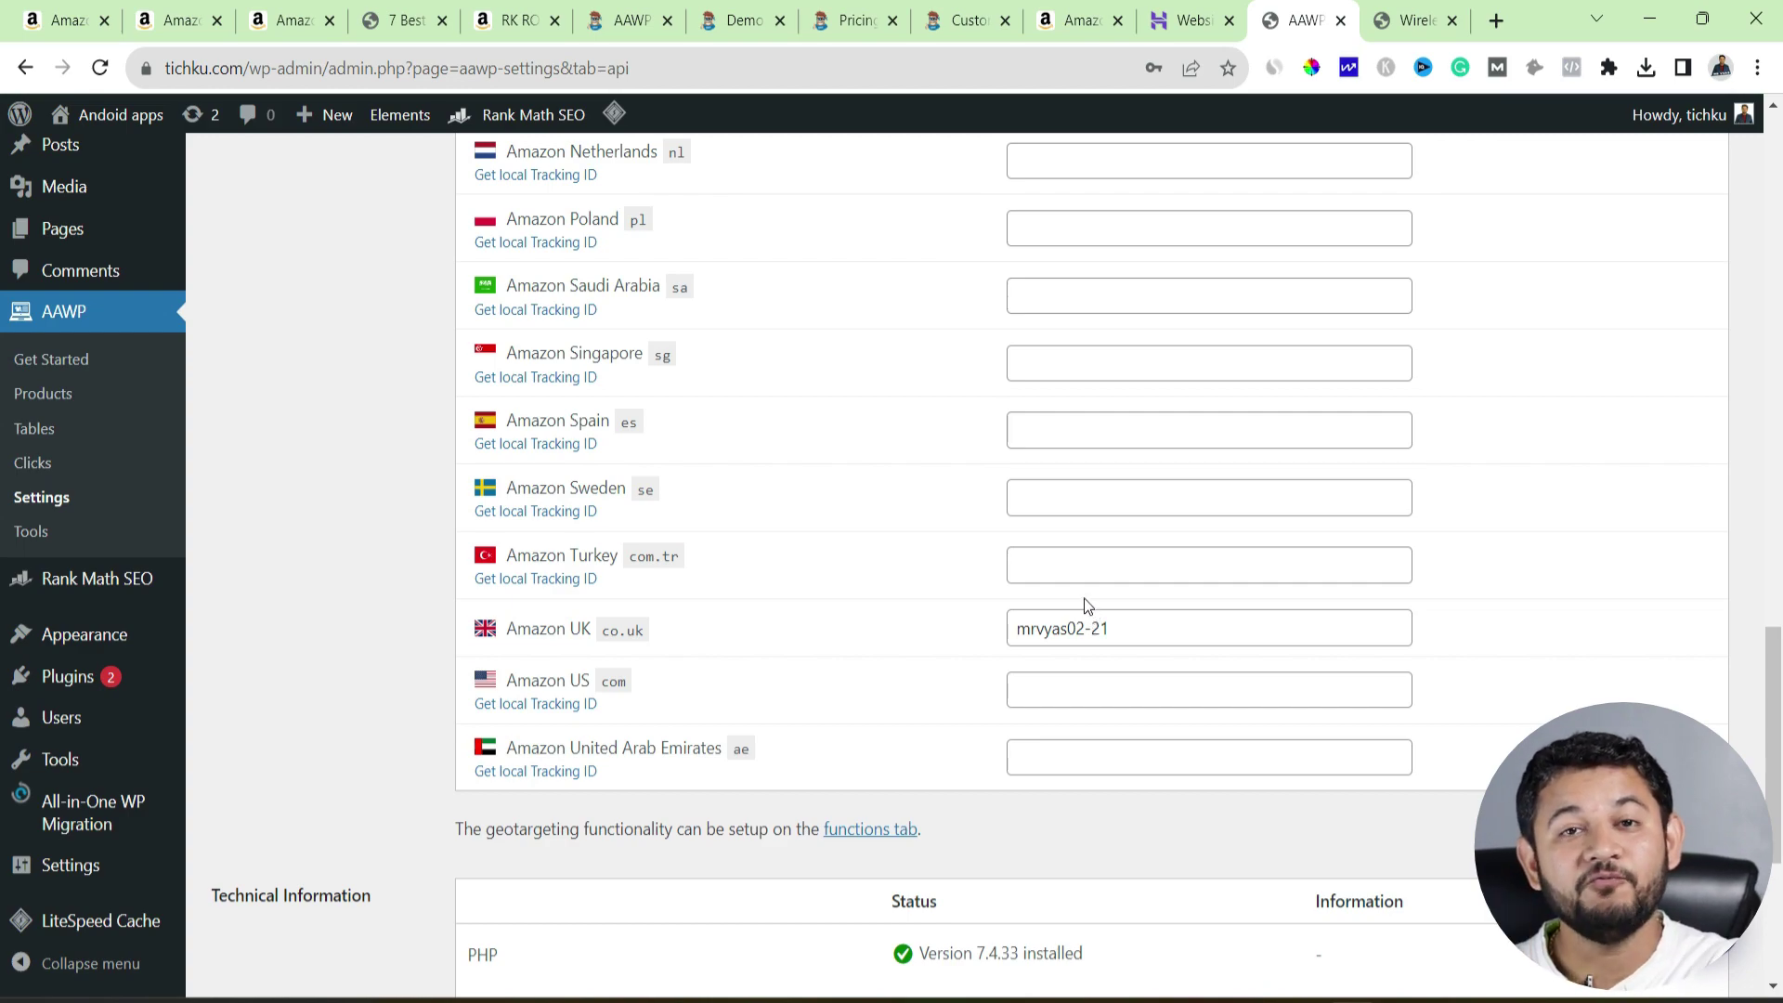
scroll(1084, 602, up, 8)
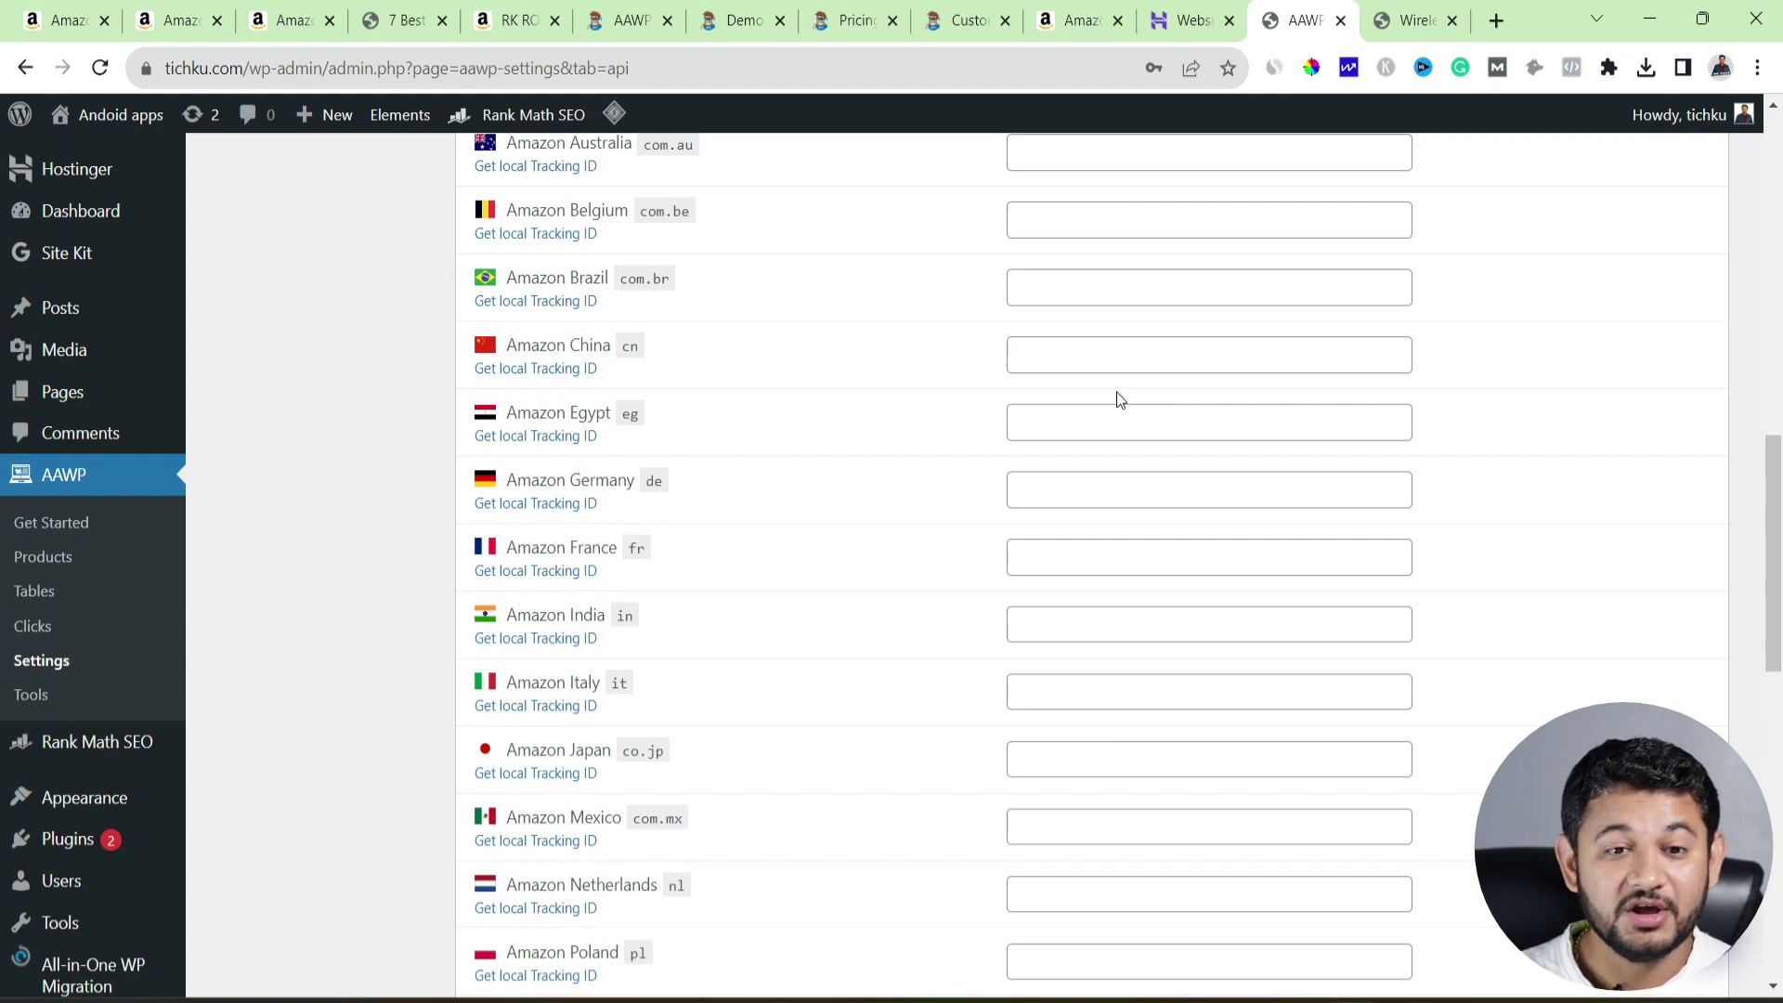
scroll(1073, 632, down, 7)
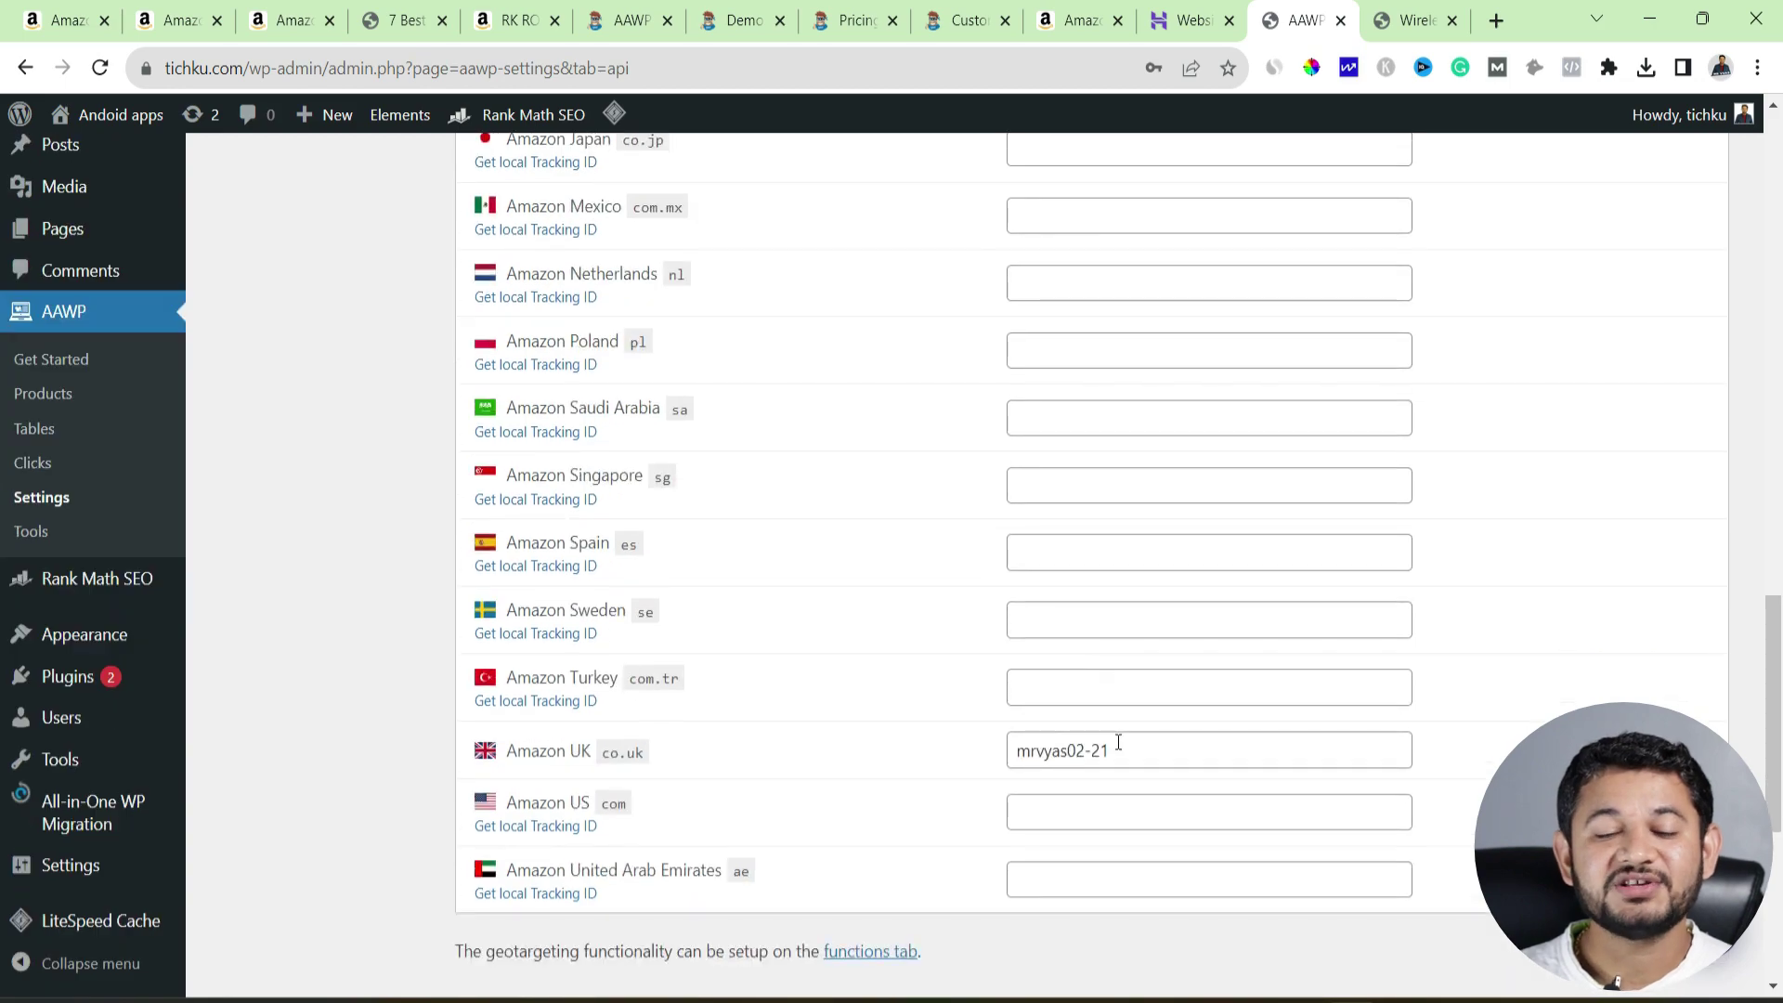
- Look at the Rode microphone page on Amazon and the keyboard article's product box, and return to AAWP's Amazon API connection status
click(195, 14)
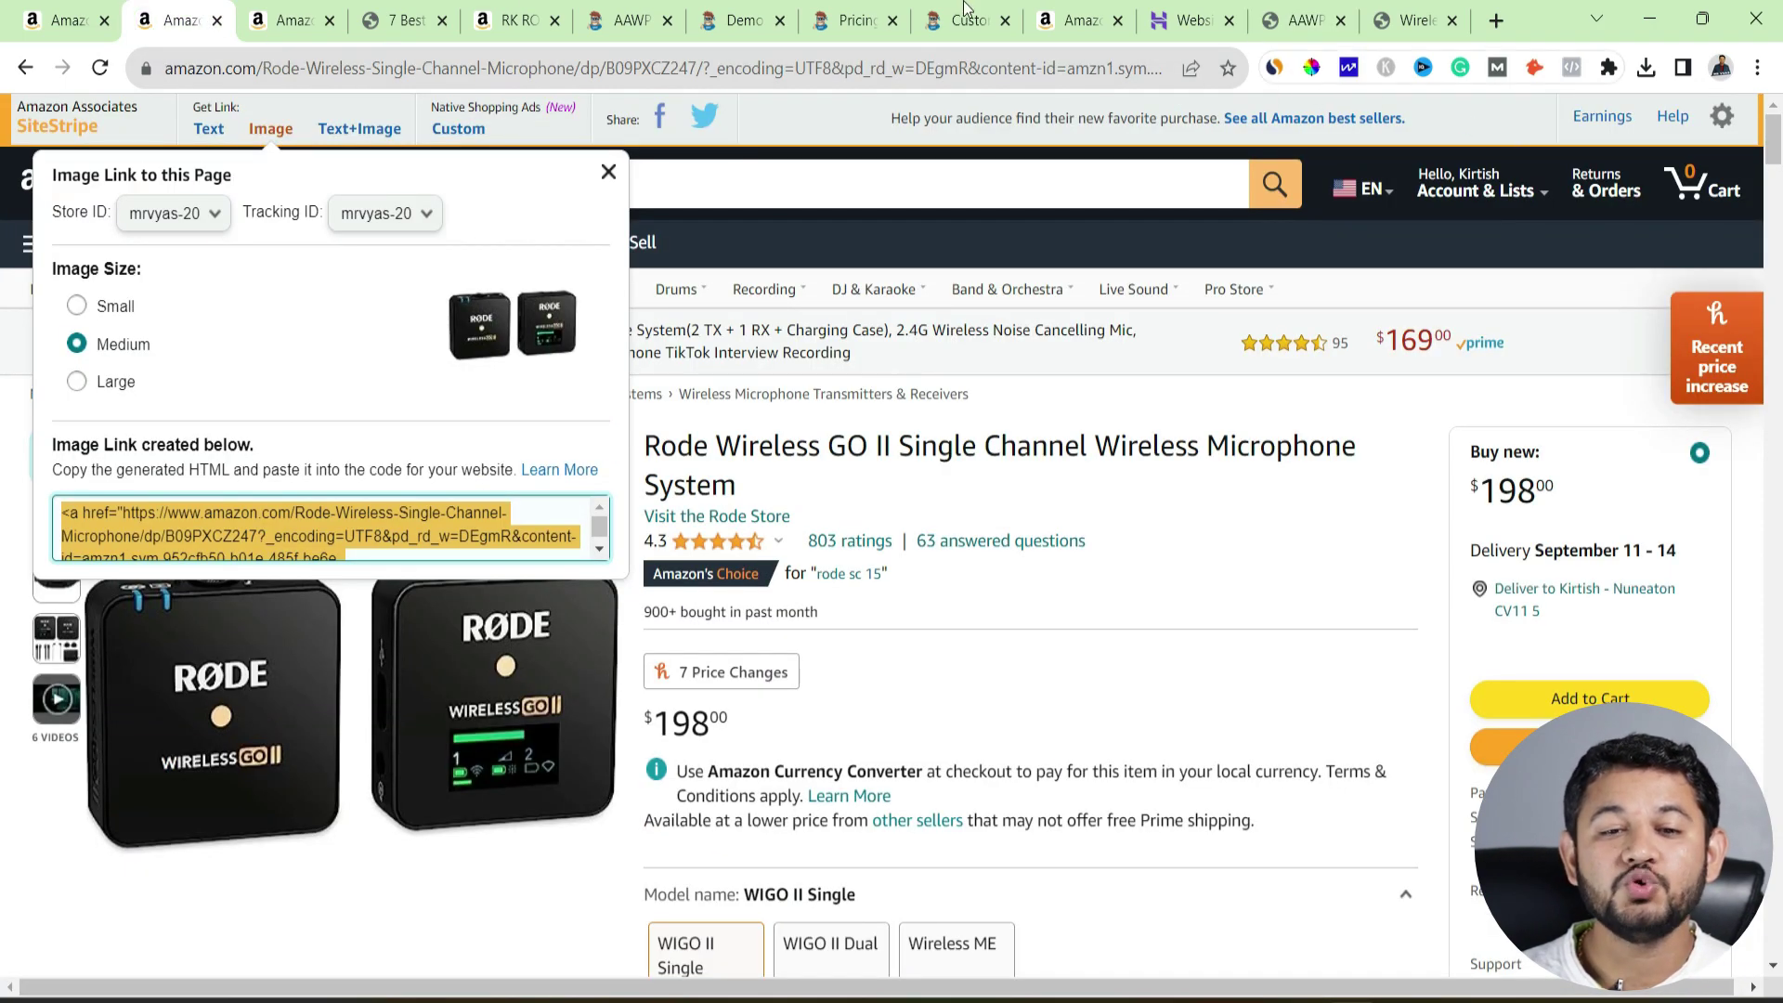
click(413, 9)
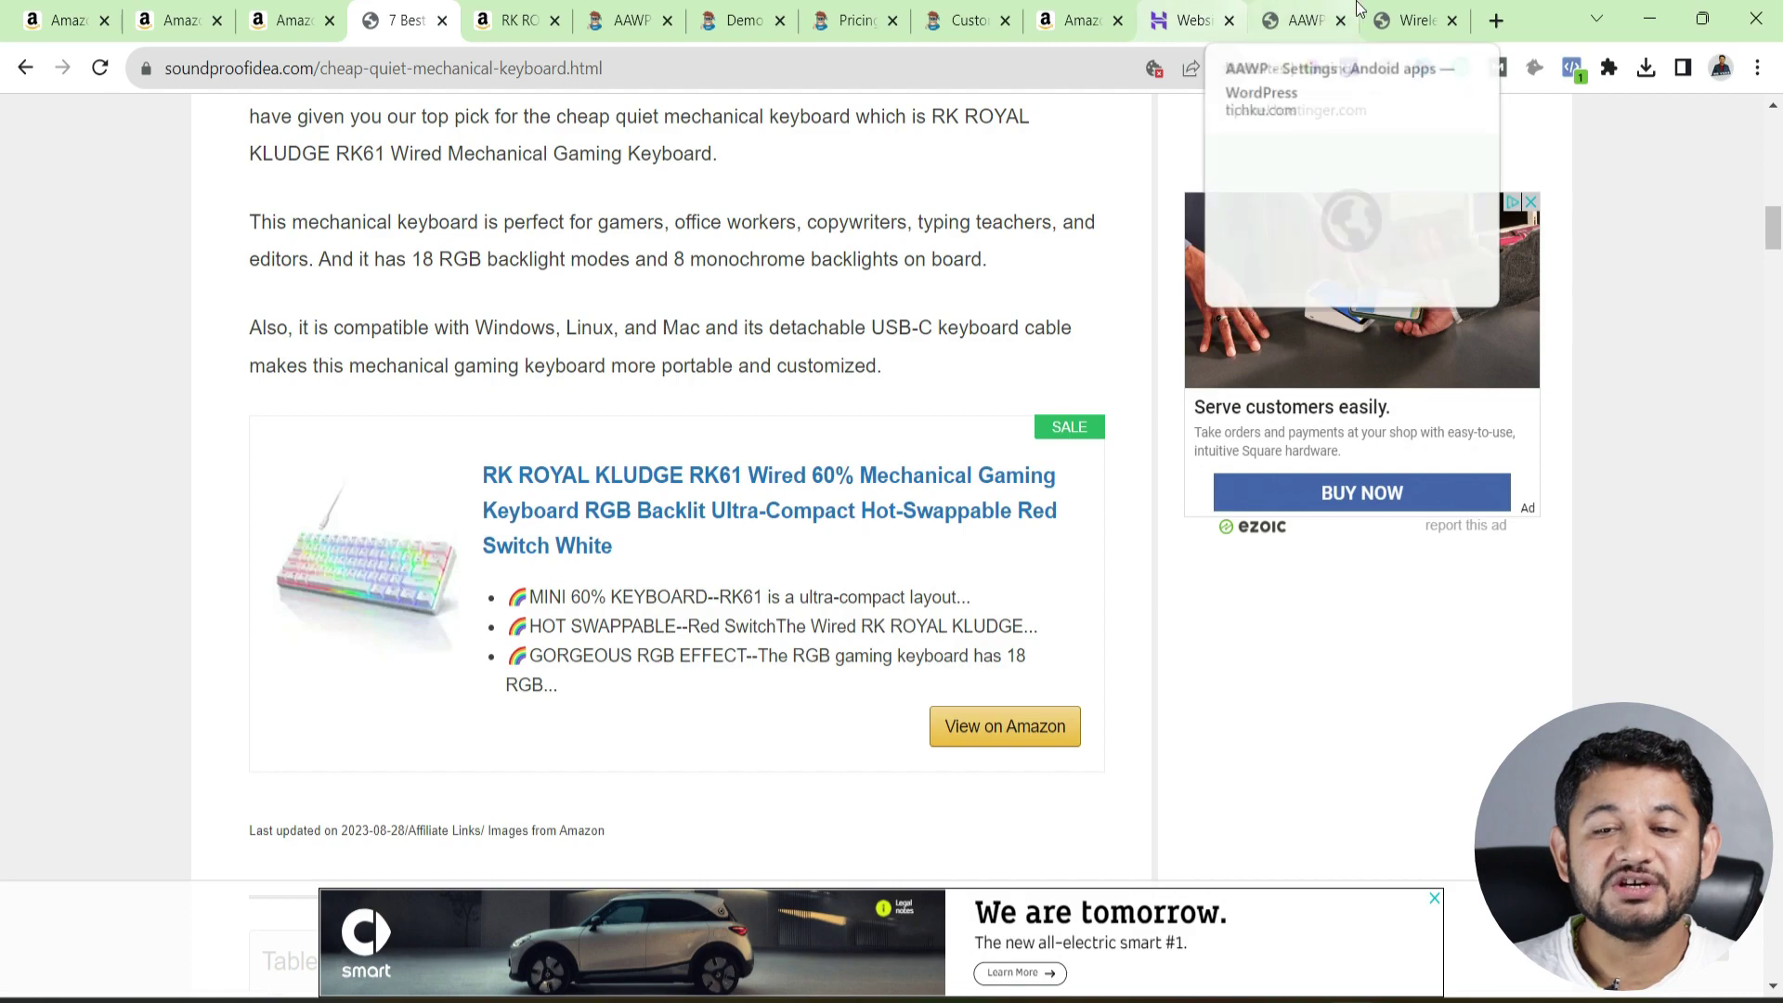
click(1414, 20)
click(1302, 21)
scroll(754, 581, up, 20)
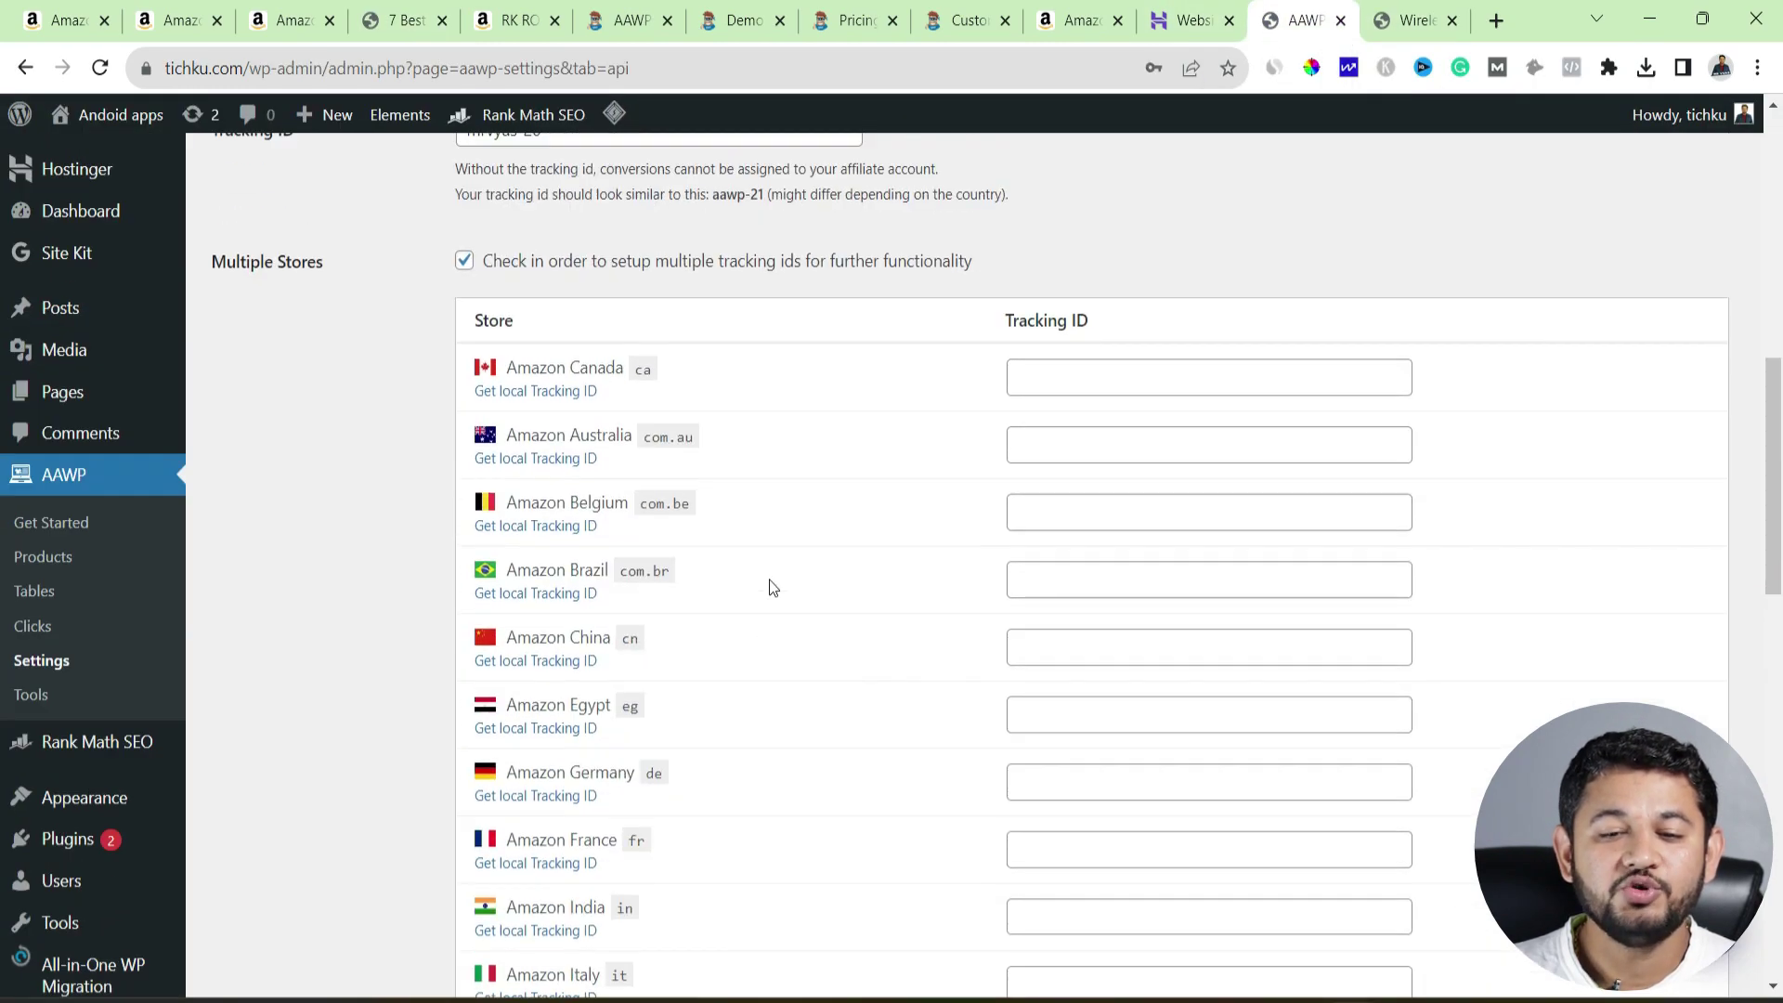
click(622, 665)
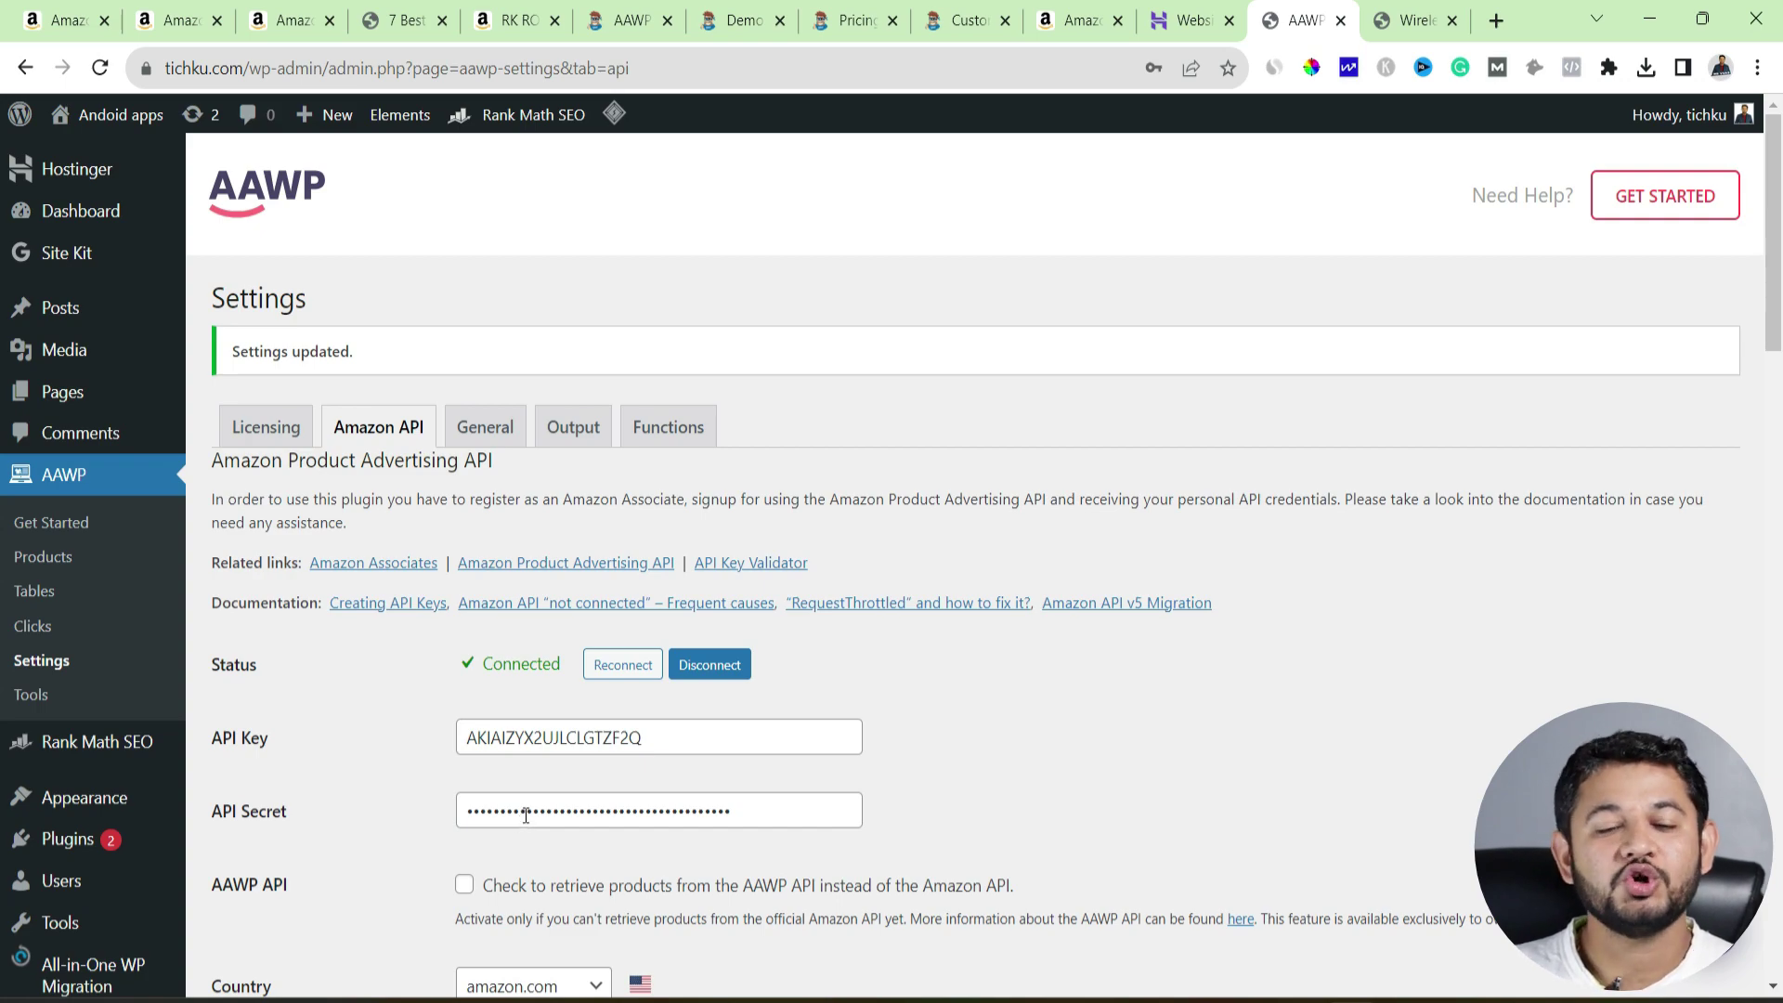
- Open AAWP's General settings and look through the shortcode, cache, affiliate link and inline info options
click(490, 425)
scroll(498, 469, down, 5)
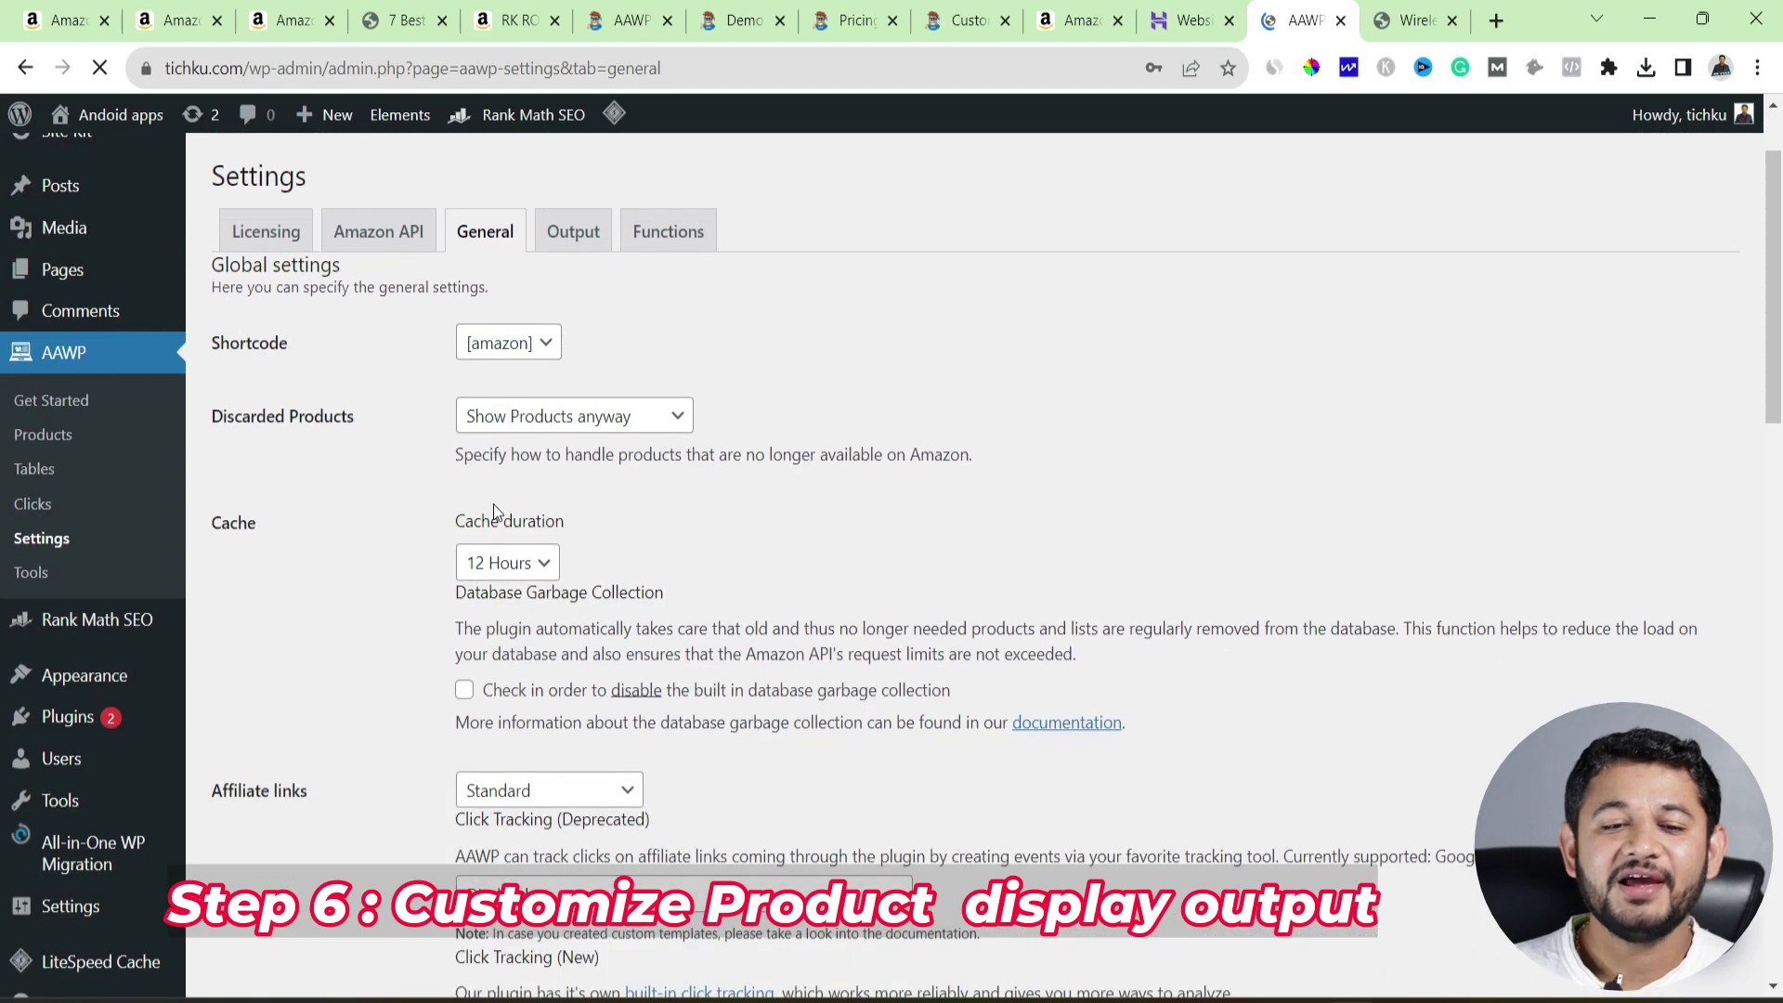
scroll(494, 651, down, 4)
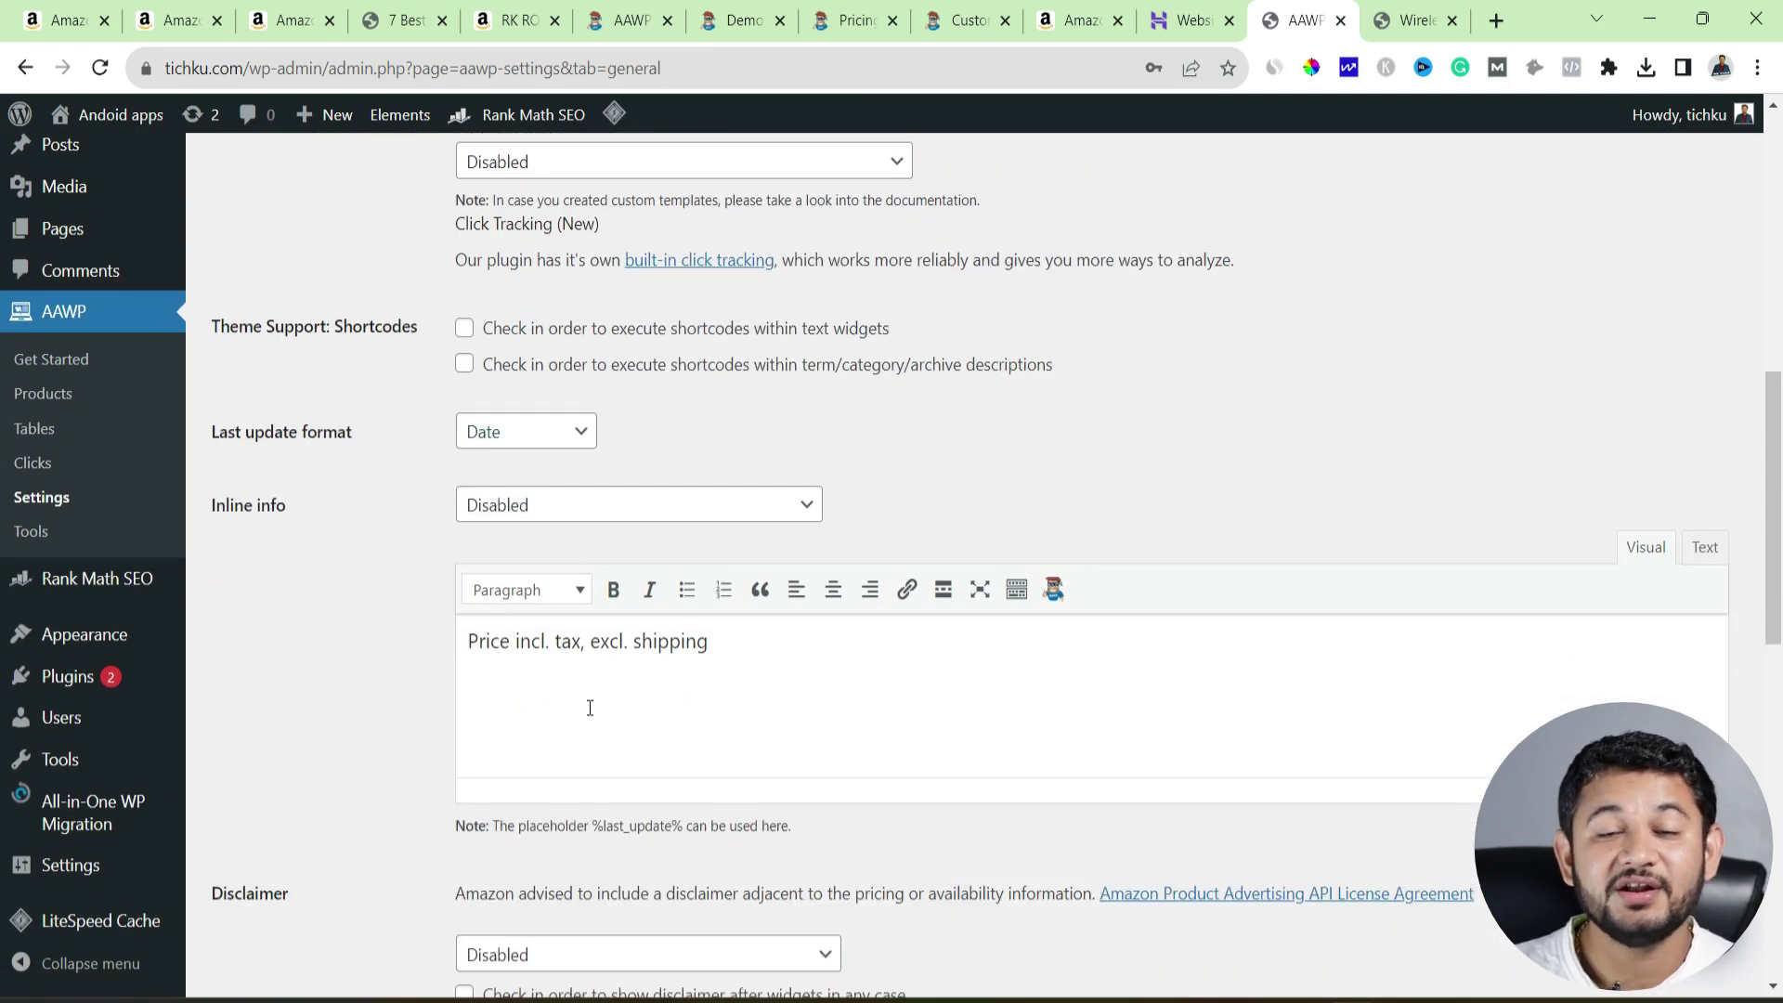
- Examine the last-updated, affiliate links and image source disclaimer below the product box in the keyboard article
click(399, 20)
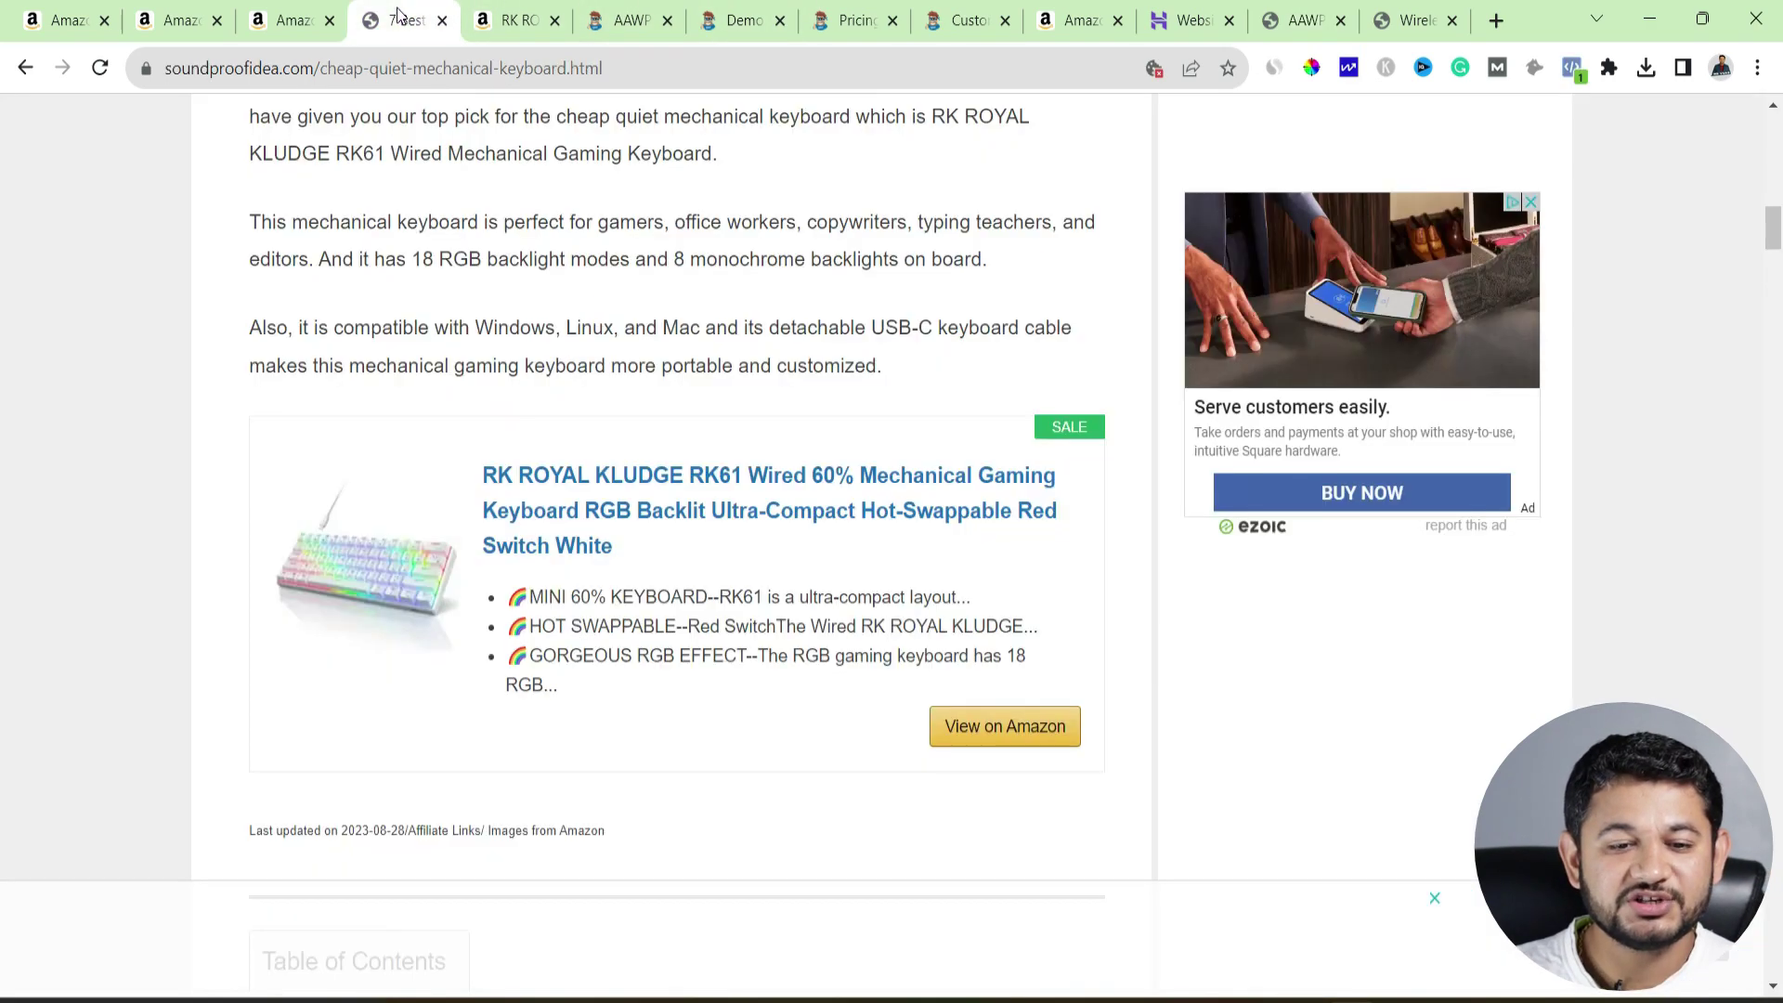
scroll(266, 484, down, 4)
drag(243, 463, 397, 458)
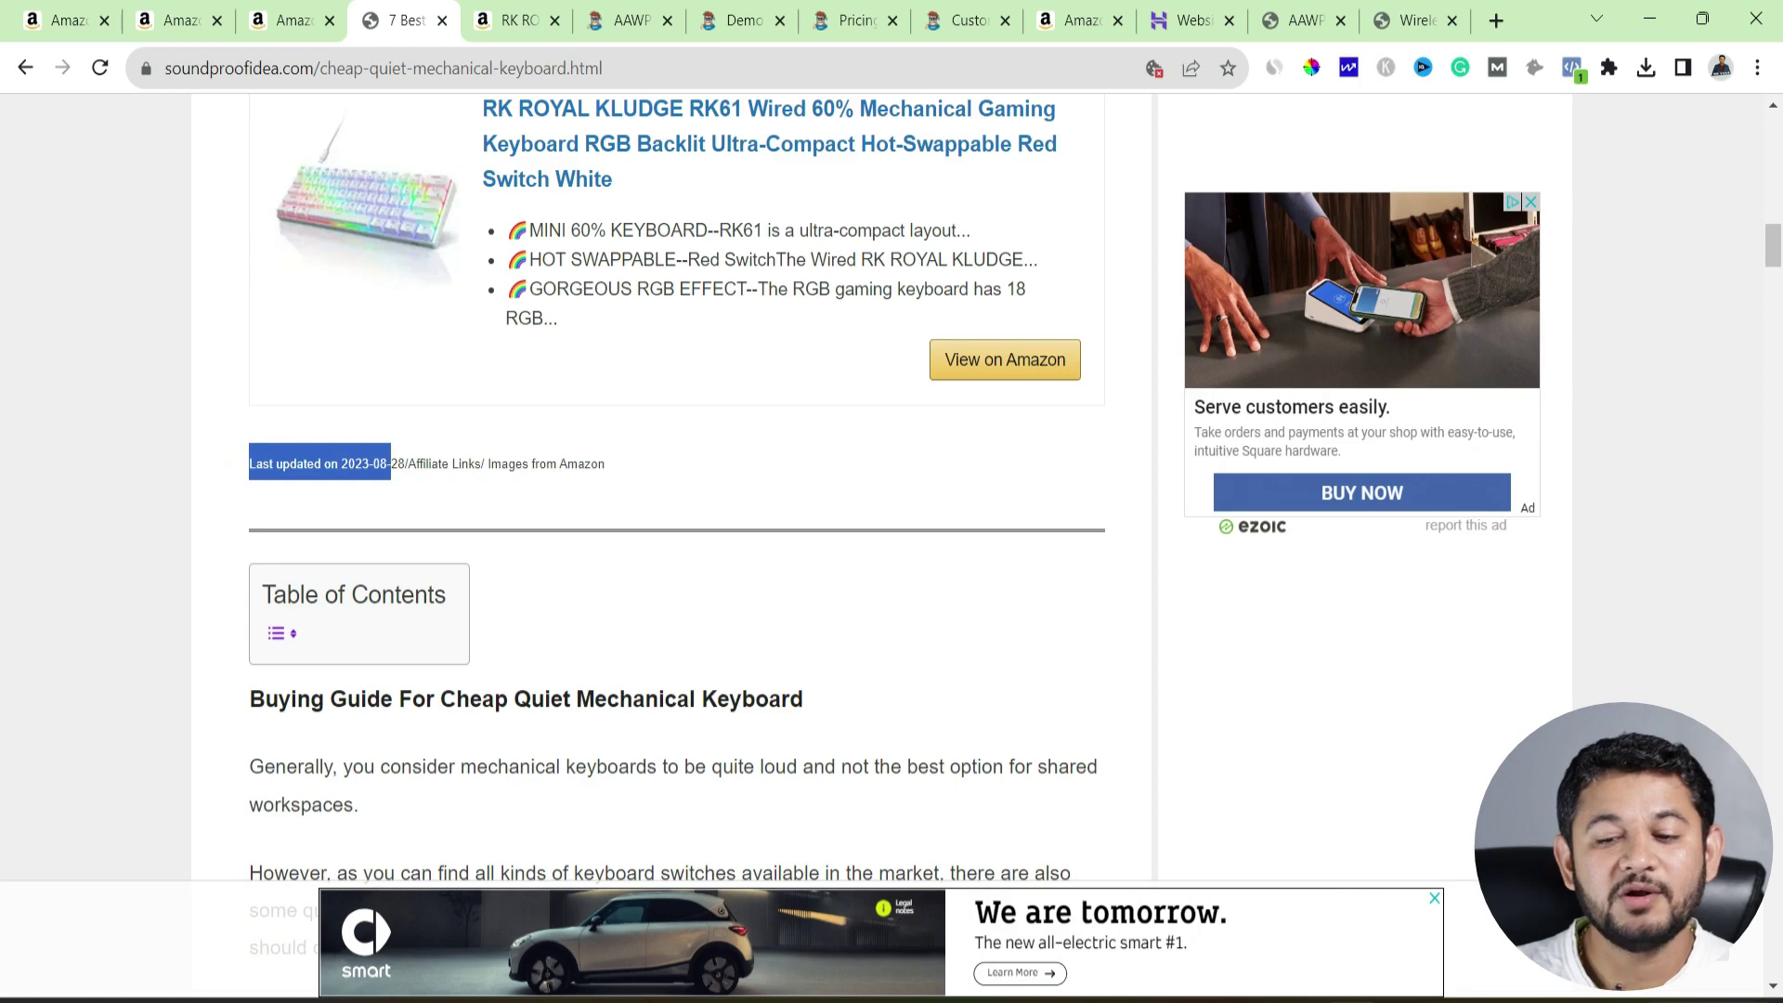
drag(706, 484, 506, 461)
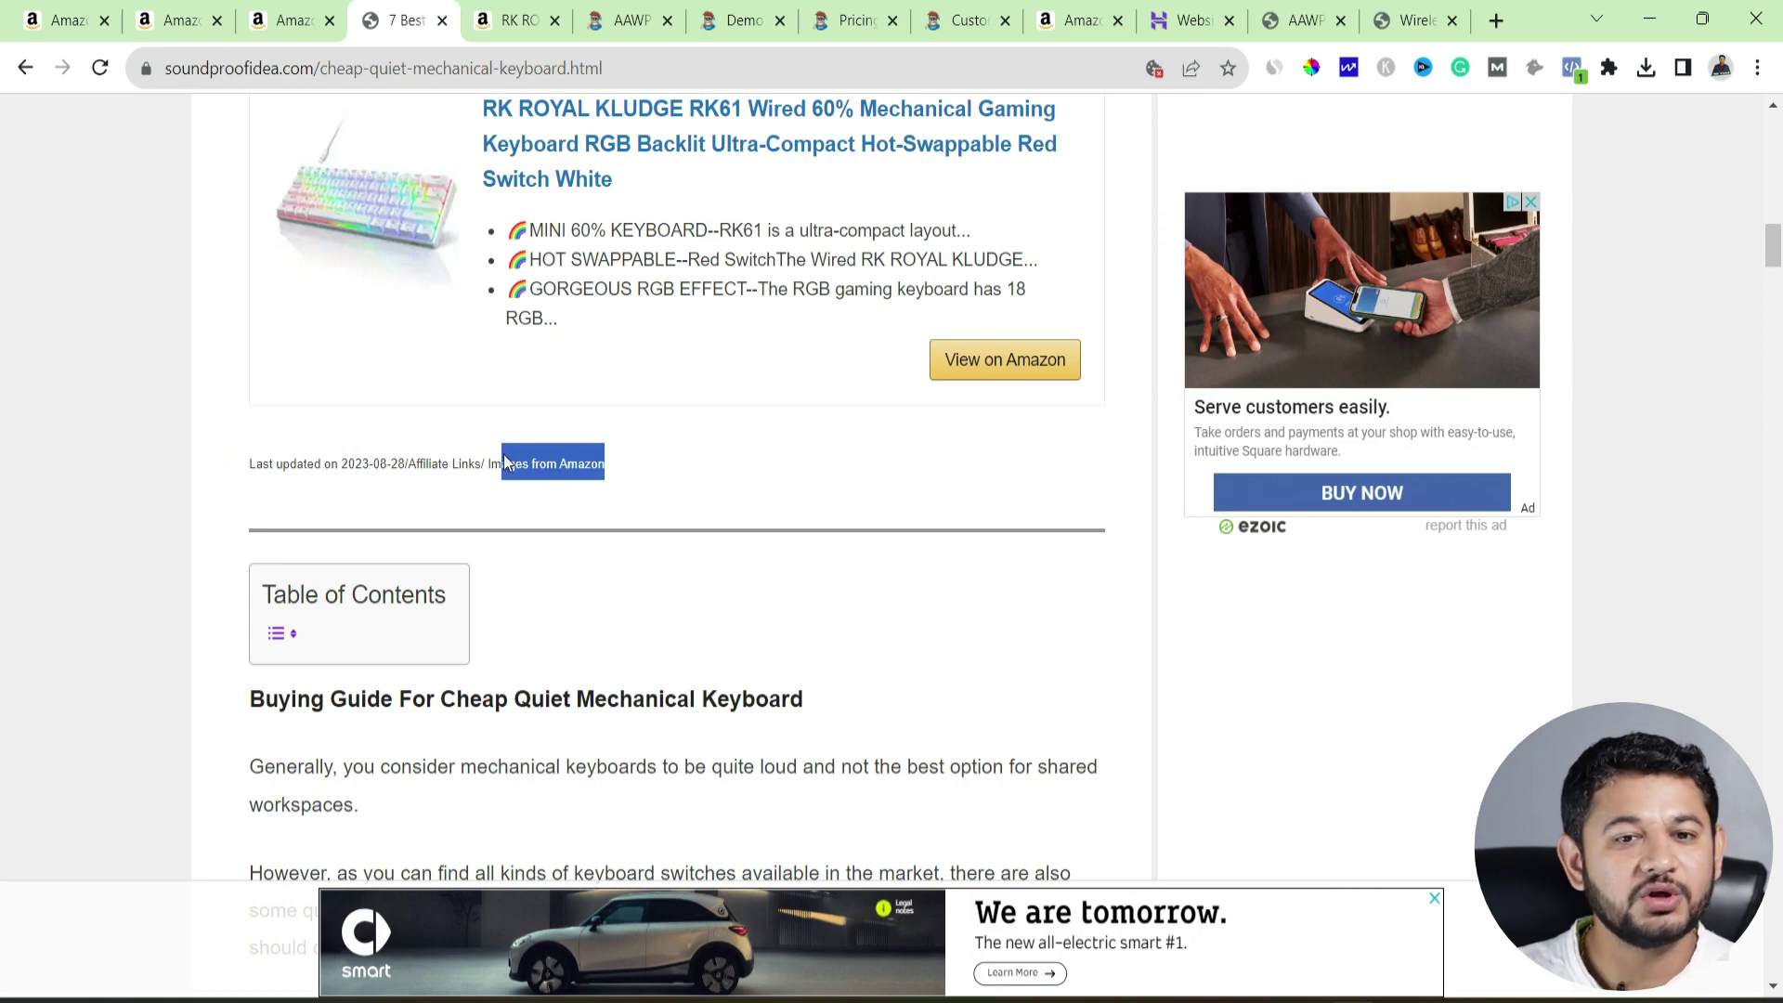
- Return to AAWP's General settings and set Disclaimer to "Show disclaimer after each single product or list"
click(1086, 14)
key(ctrl+Tab)
key(ctrl+Tab)
scroll(667, 655, down, 5)
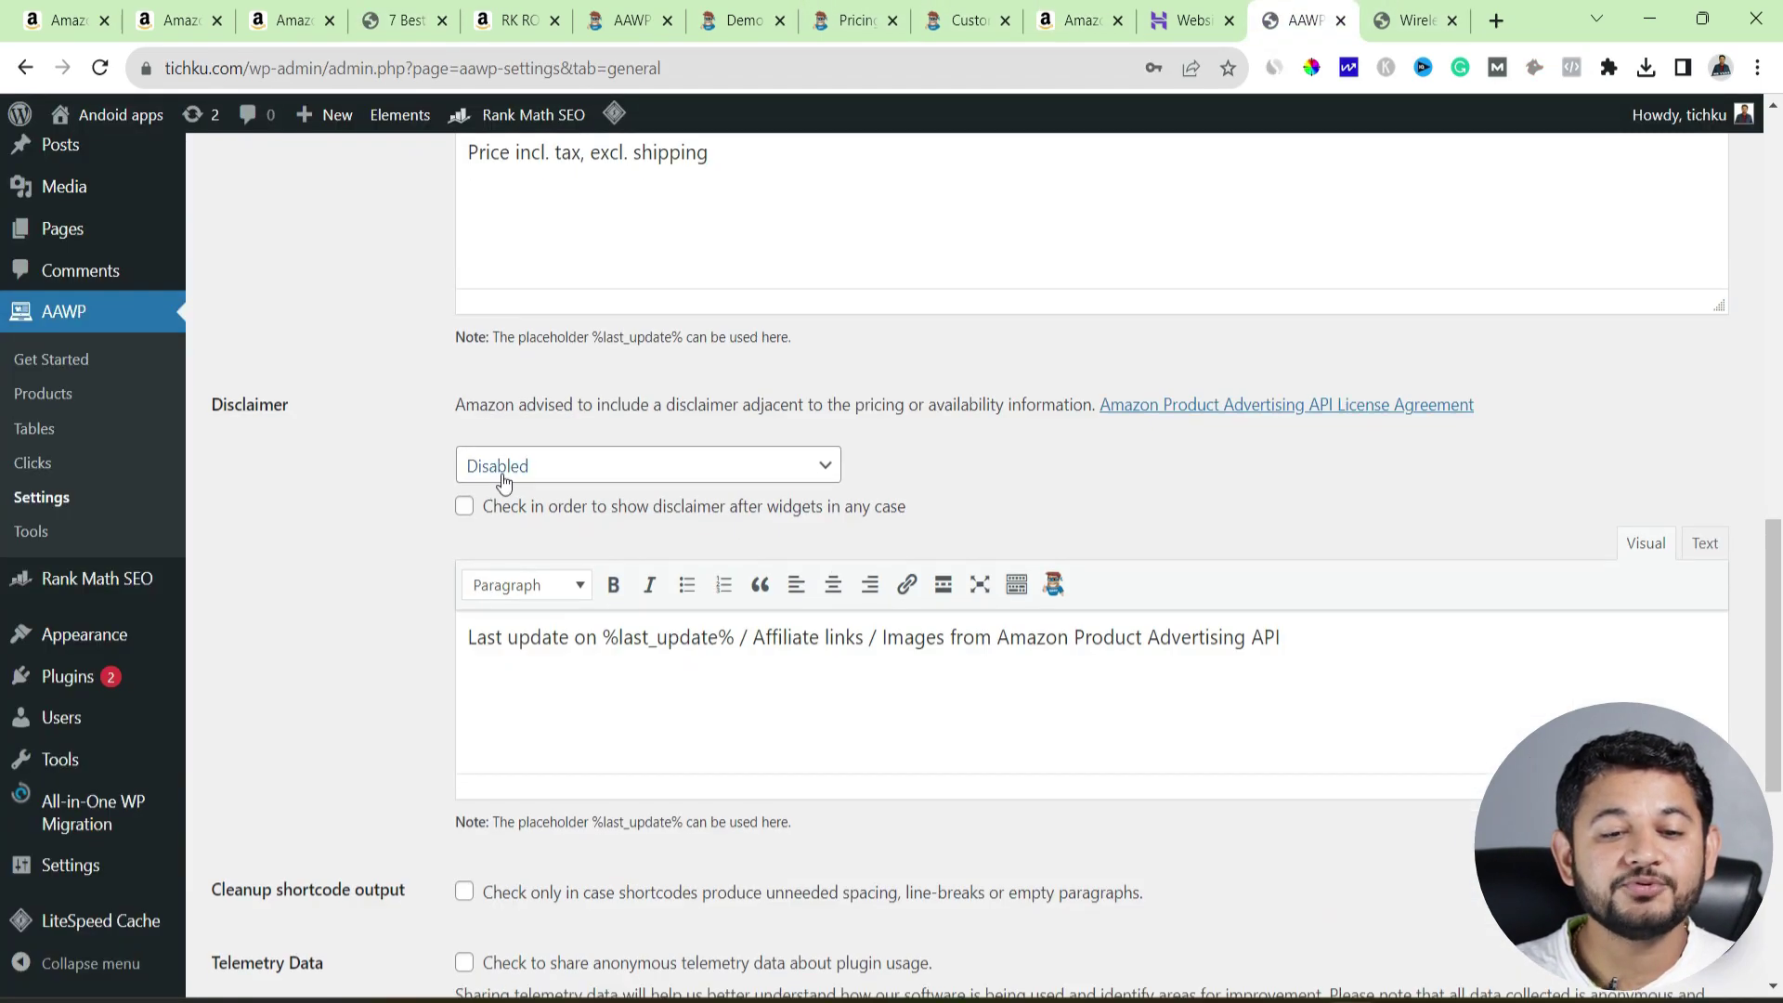
click(489, 465)
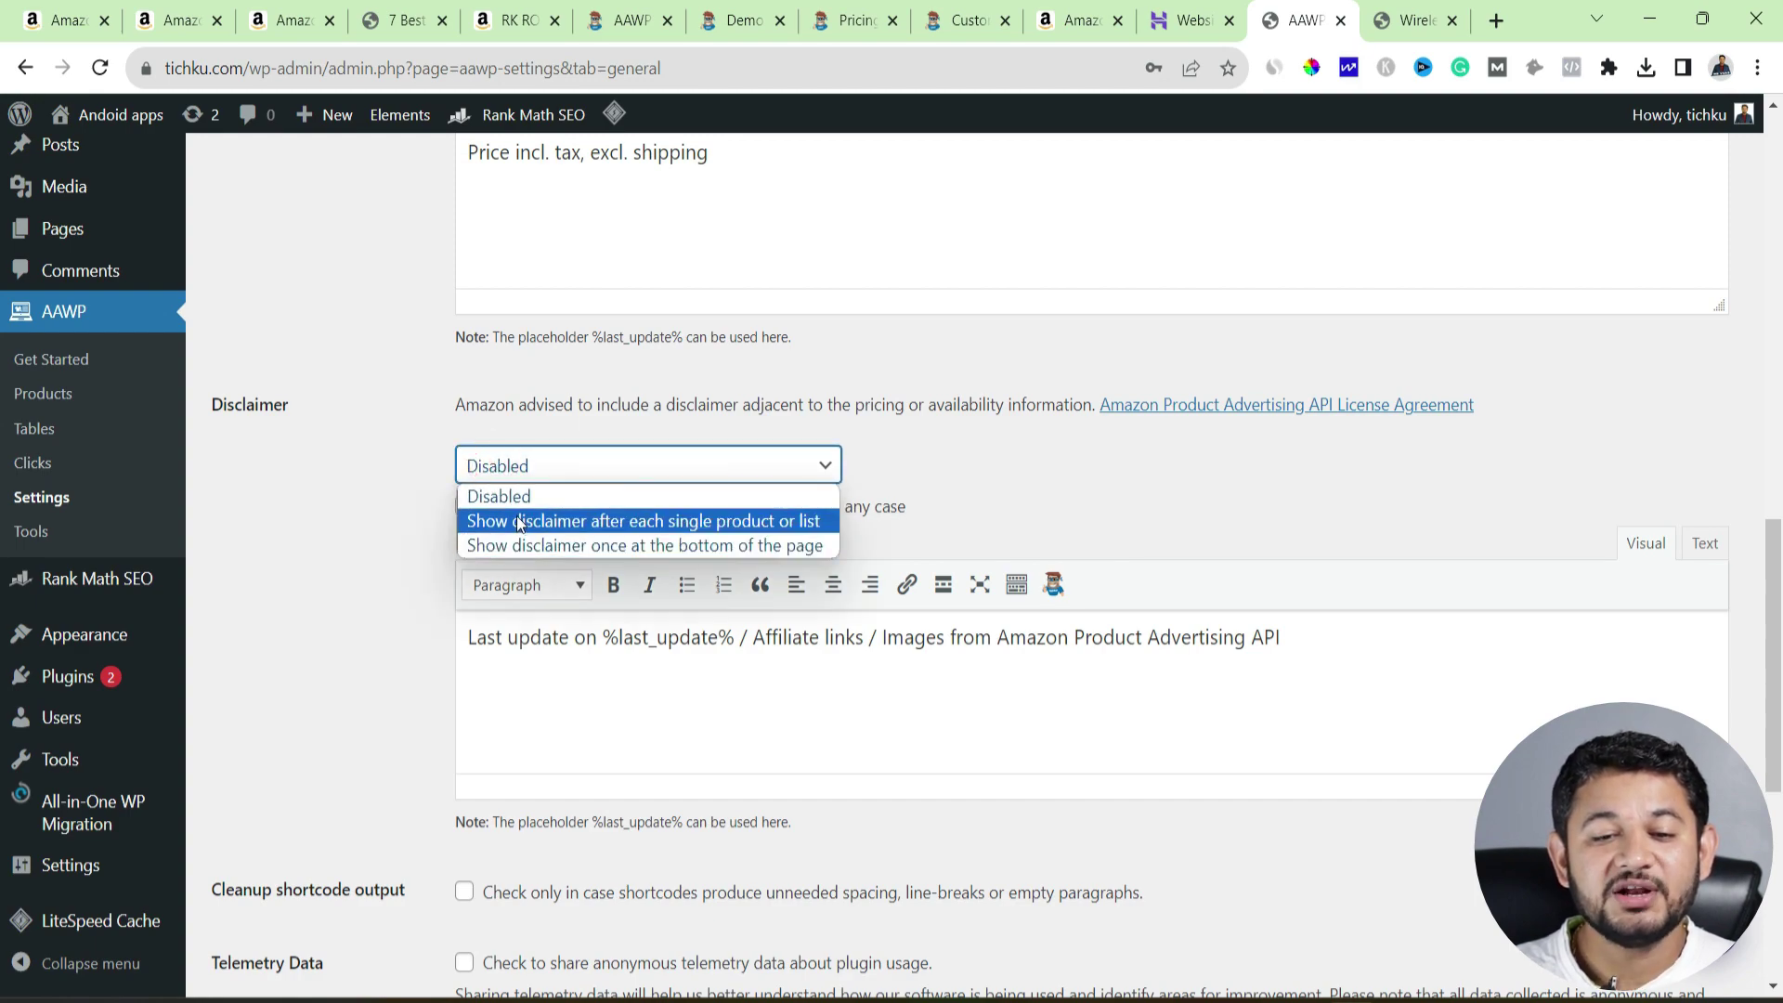
click(506, 546)
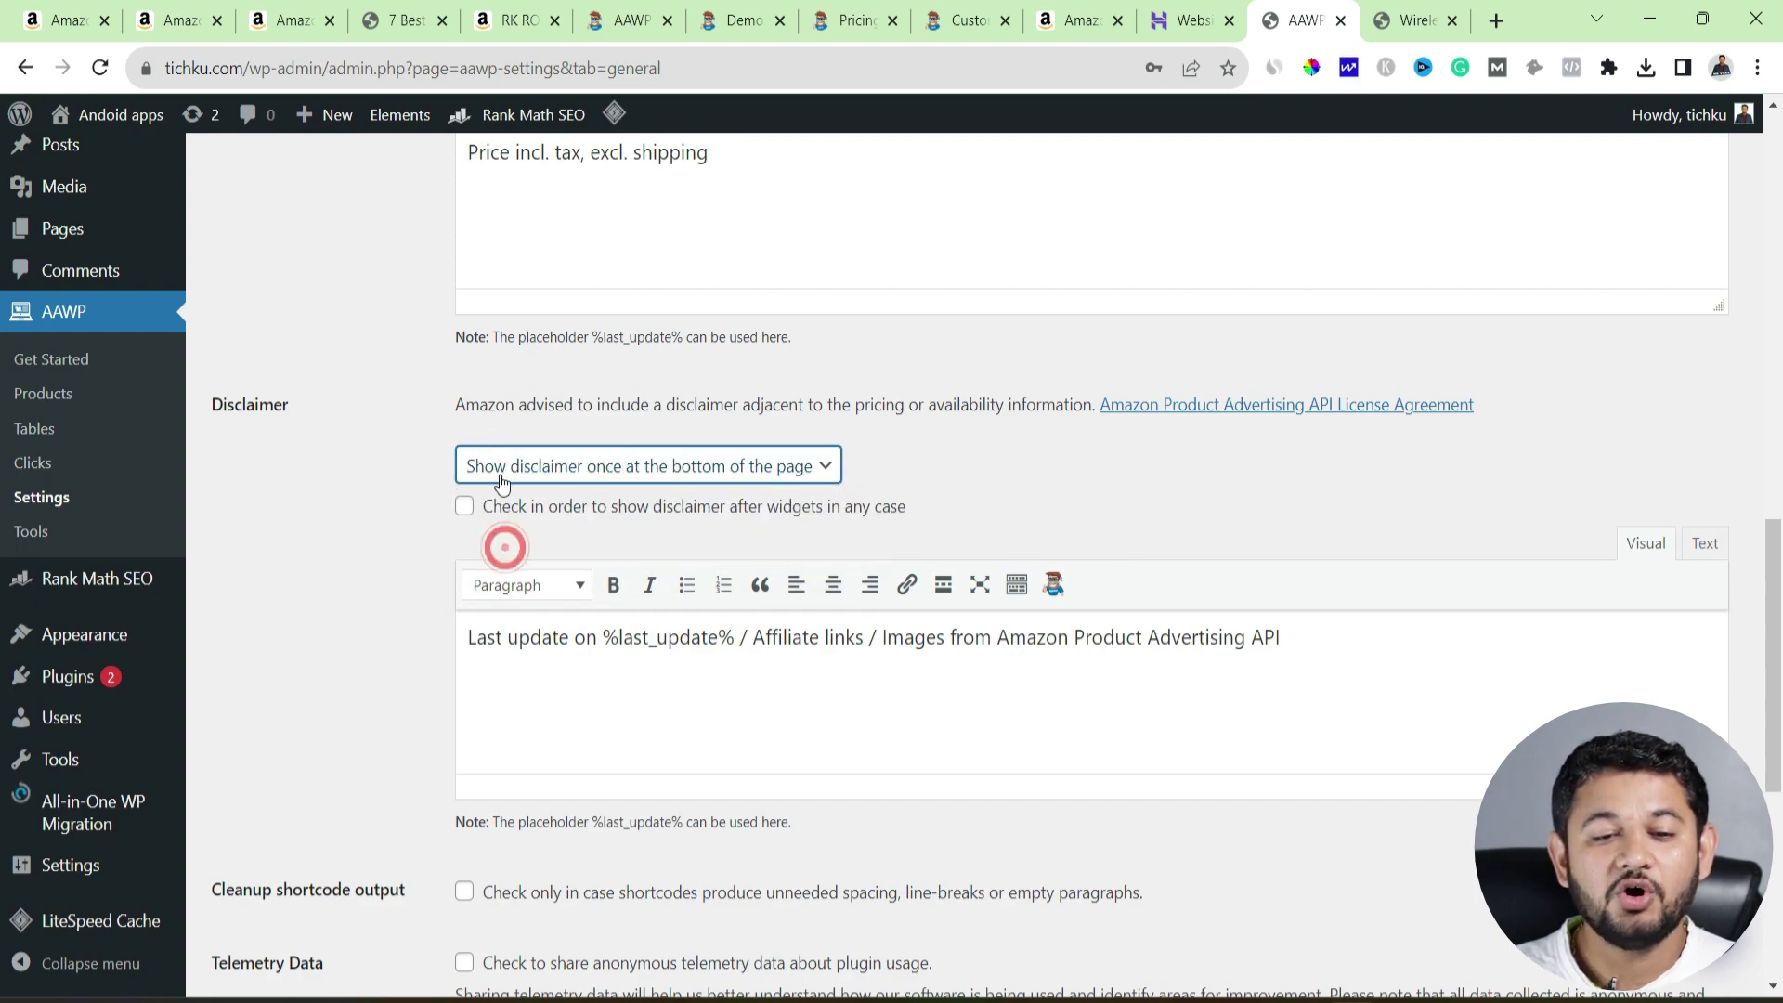
click(504, 462)
click(510, 523)
- Try the option to show the disclaimer after widgets in any case, and turn it off again
click(462, 507)
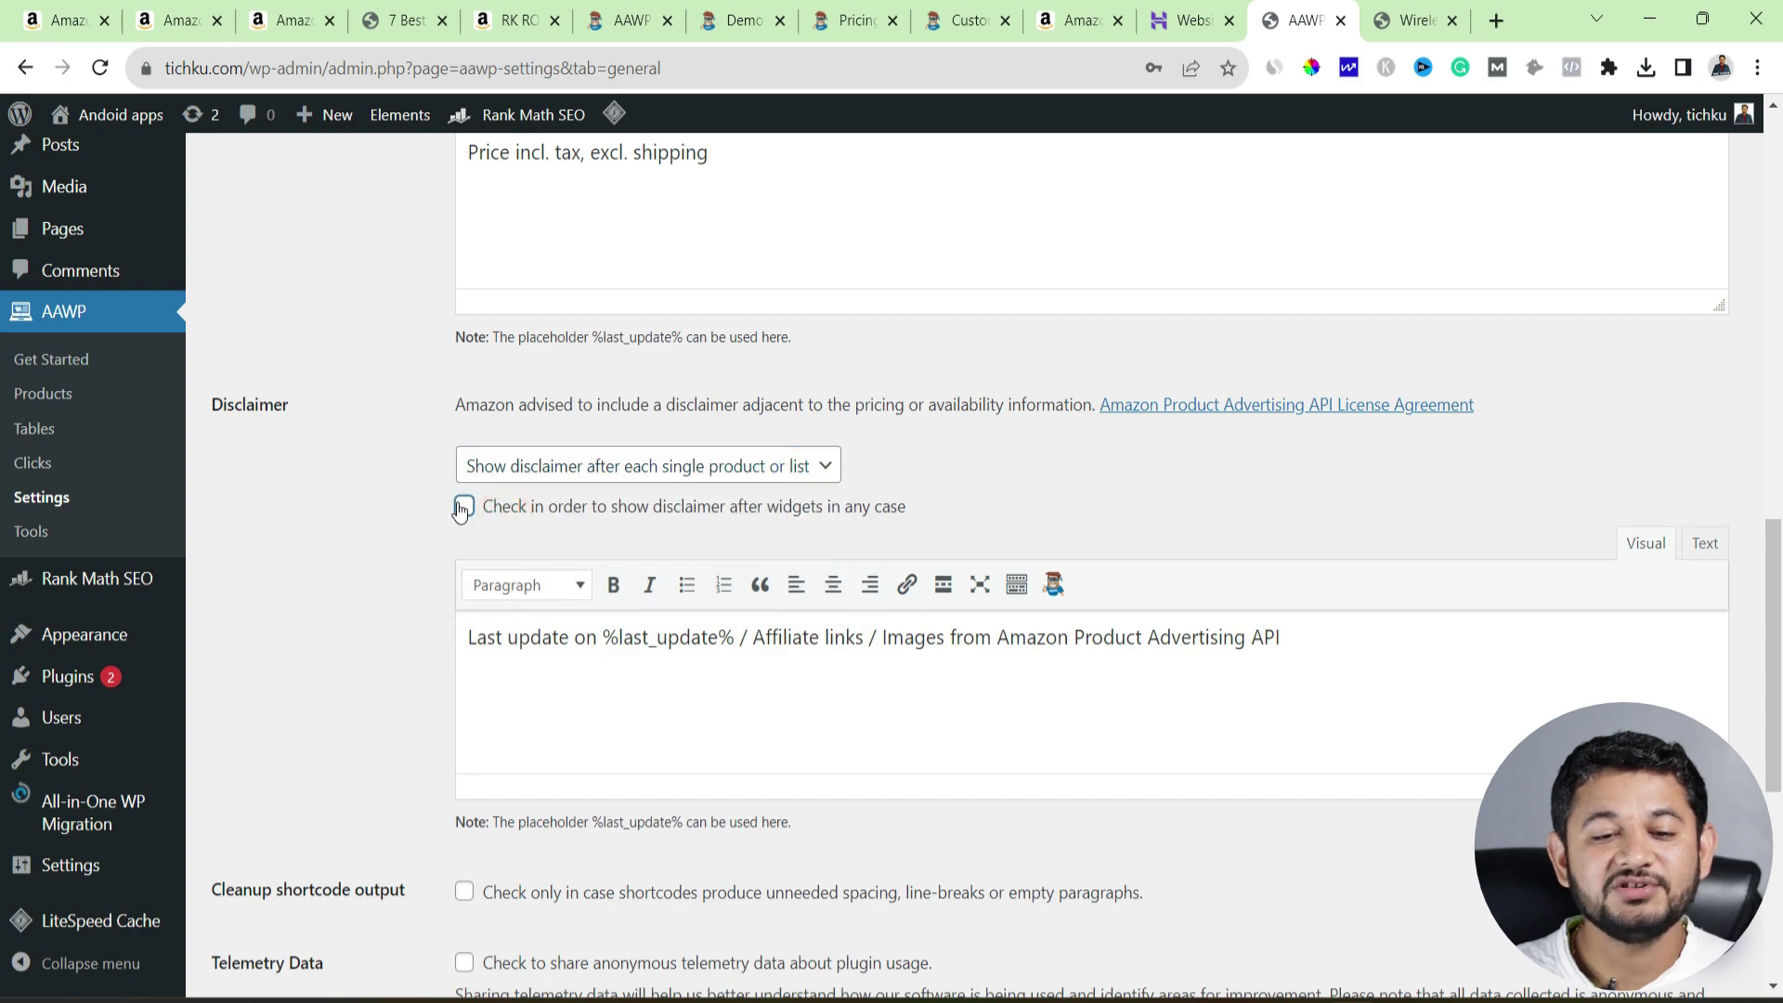
drag(665, 506, 971, 506)
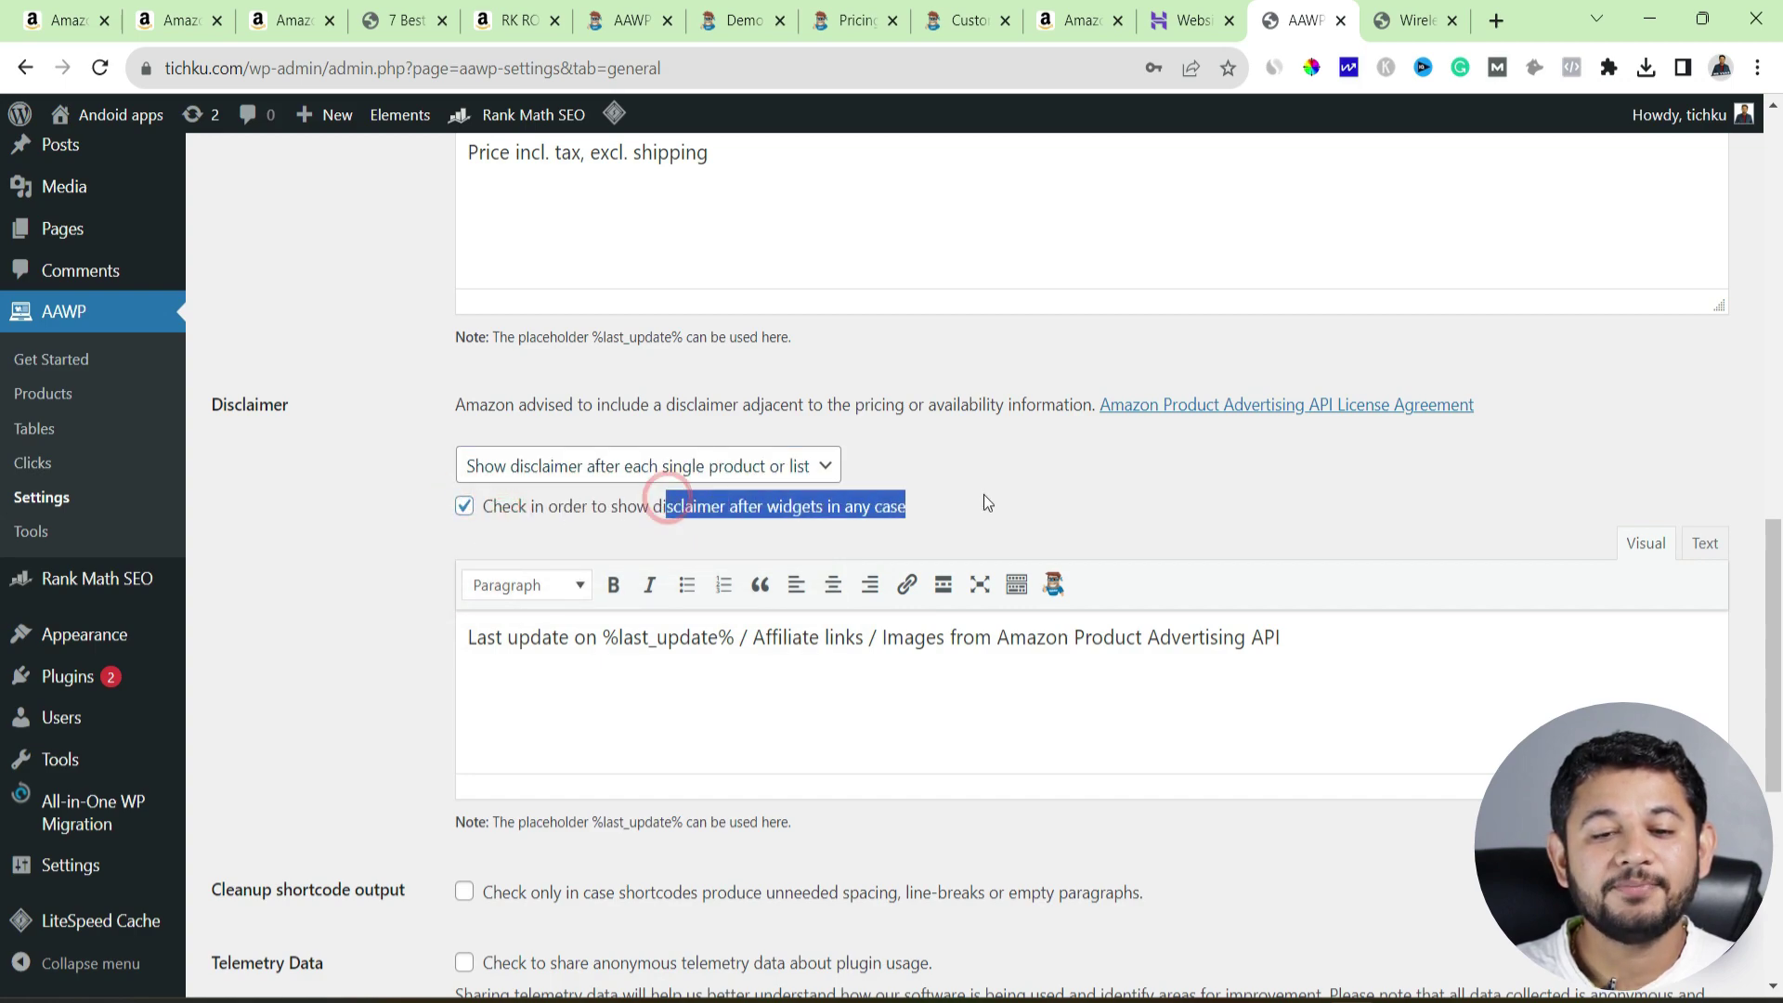
click(461, 507)
- Review the disclaimer's template text and save the General settings
drag(1325, 625, 451, 631)
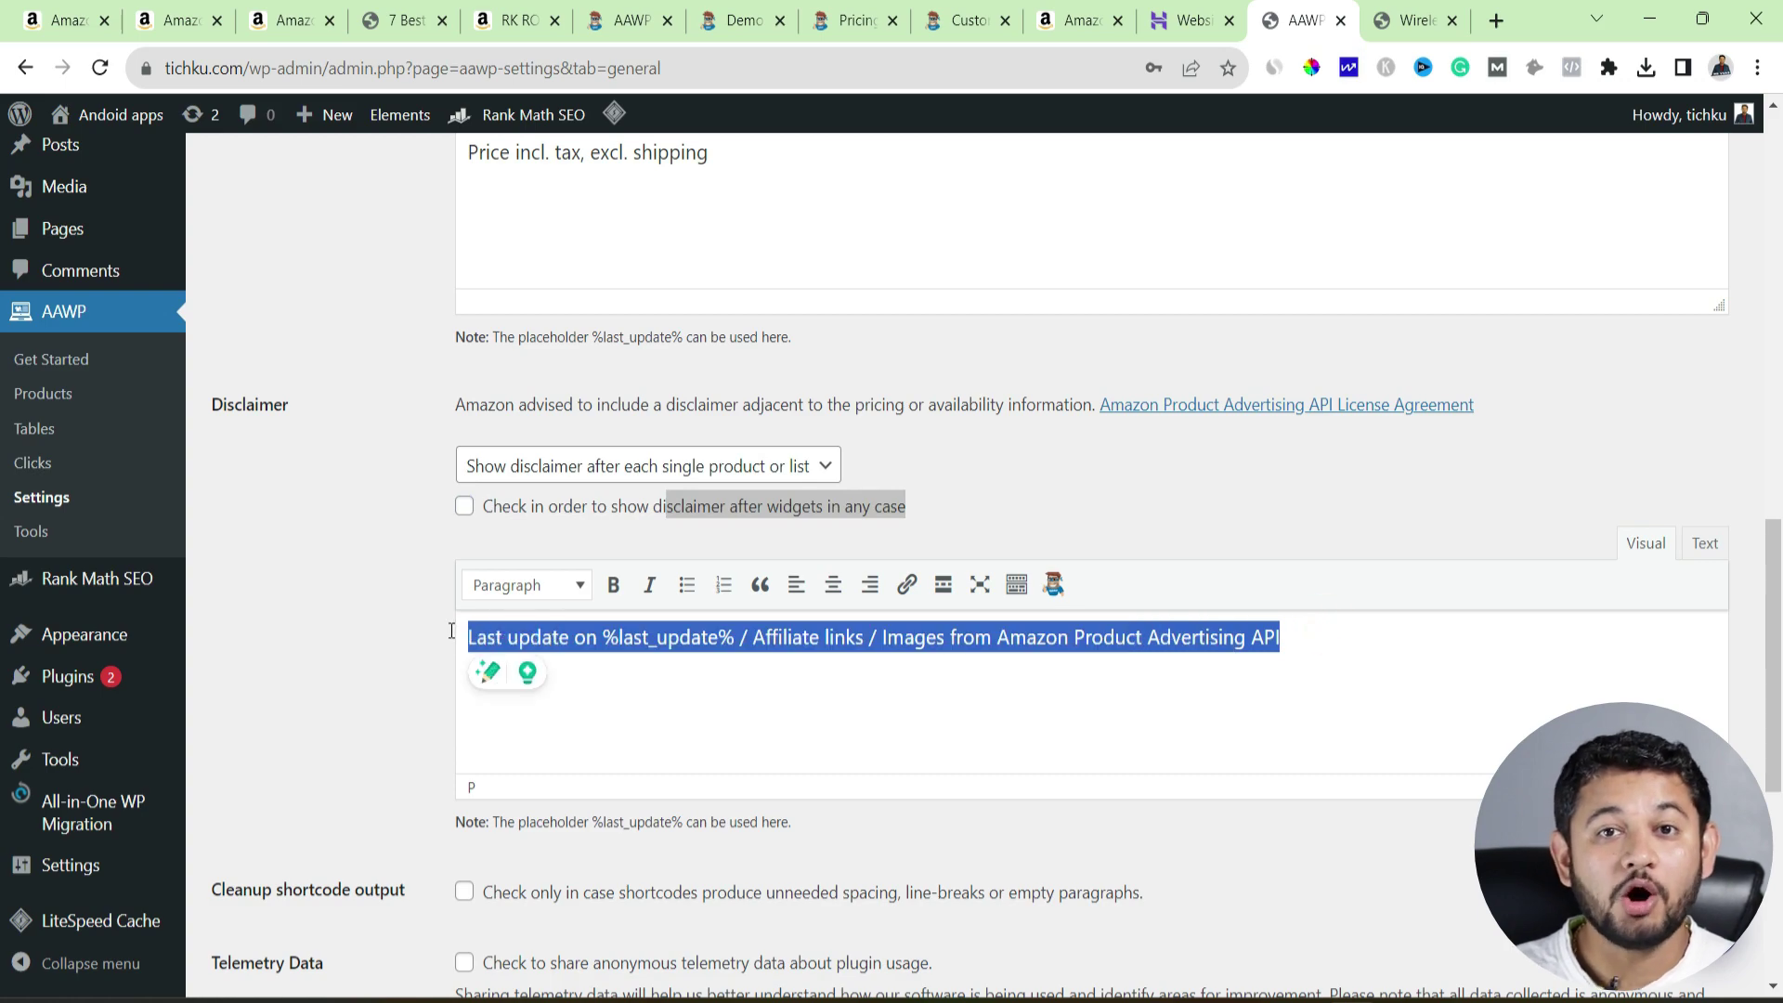
scroll(455, 689, down, 7)
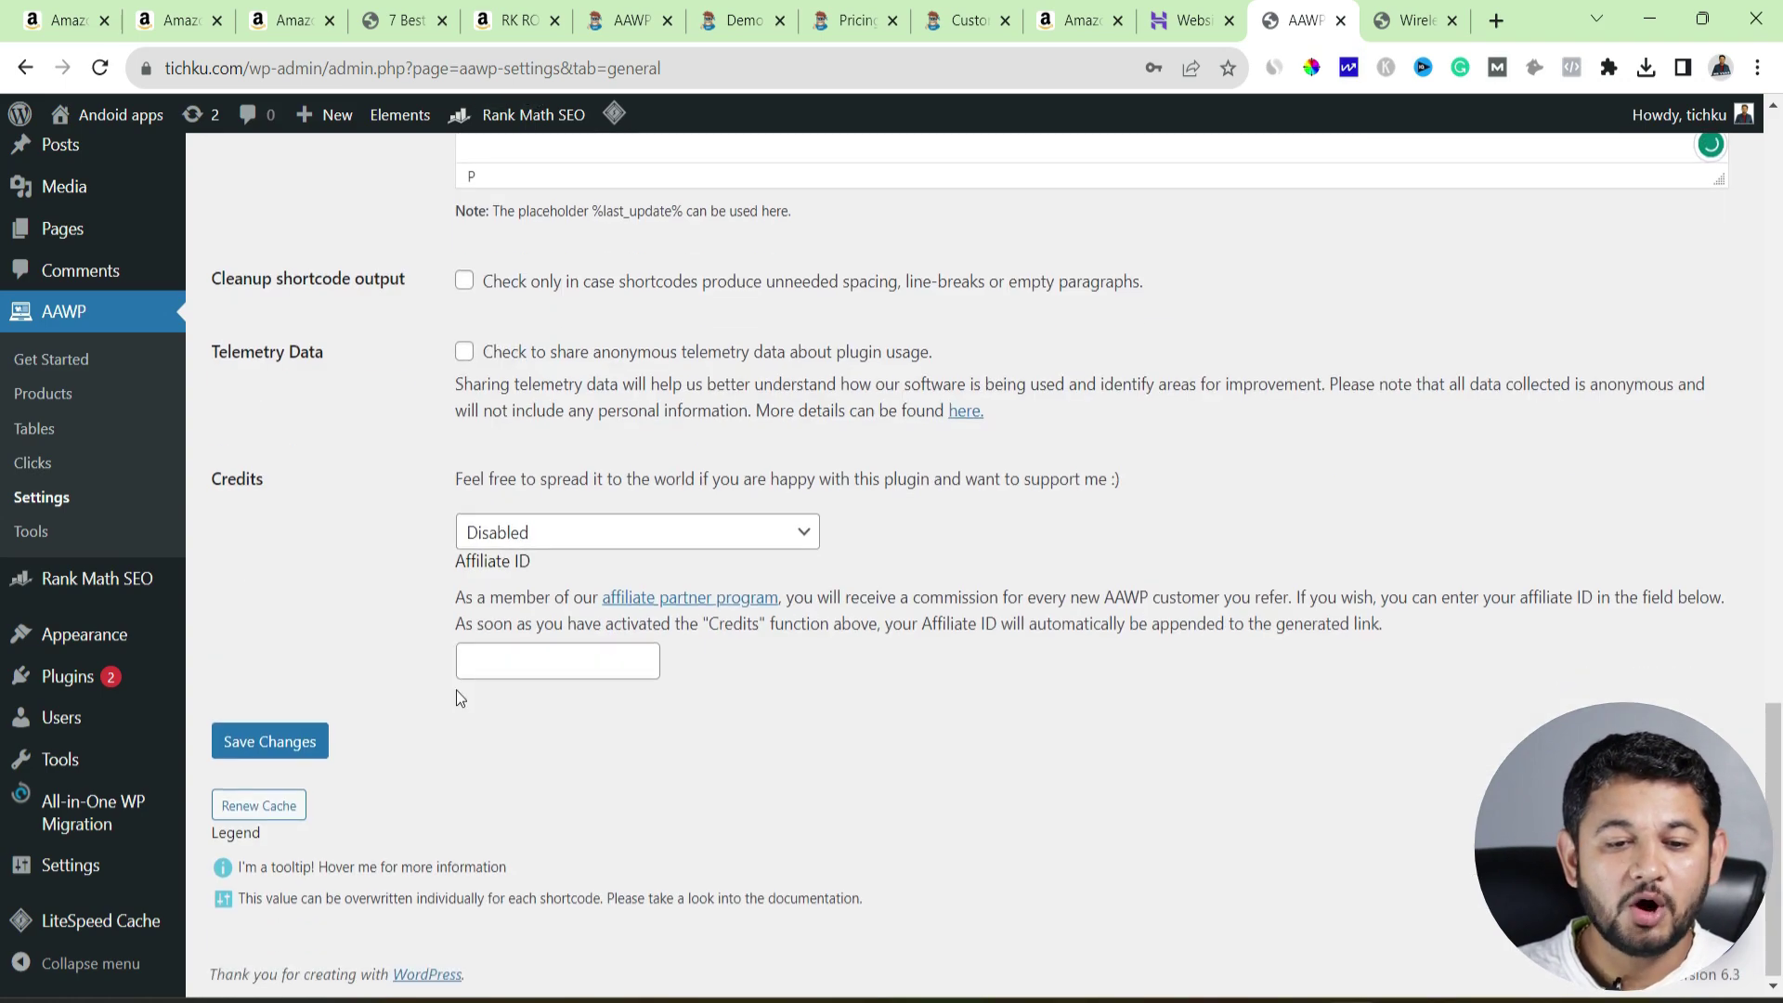
click(243, 741)
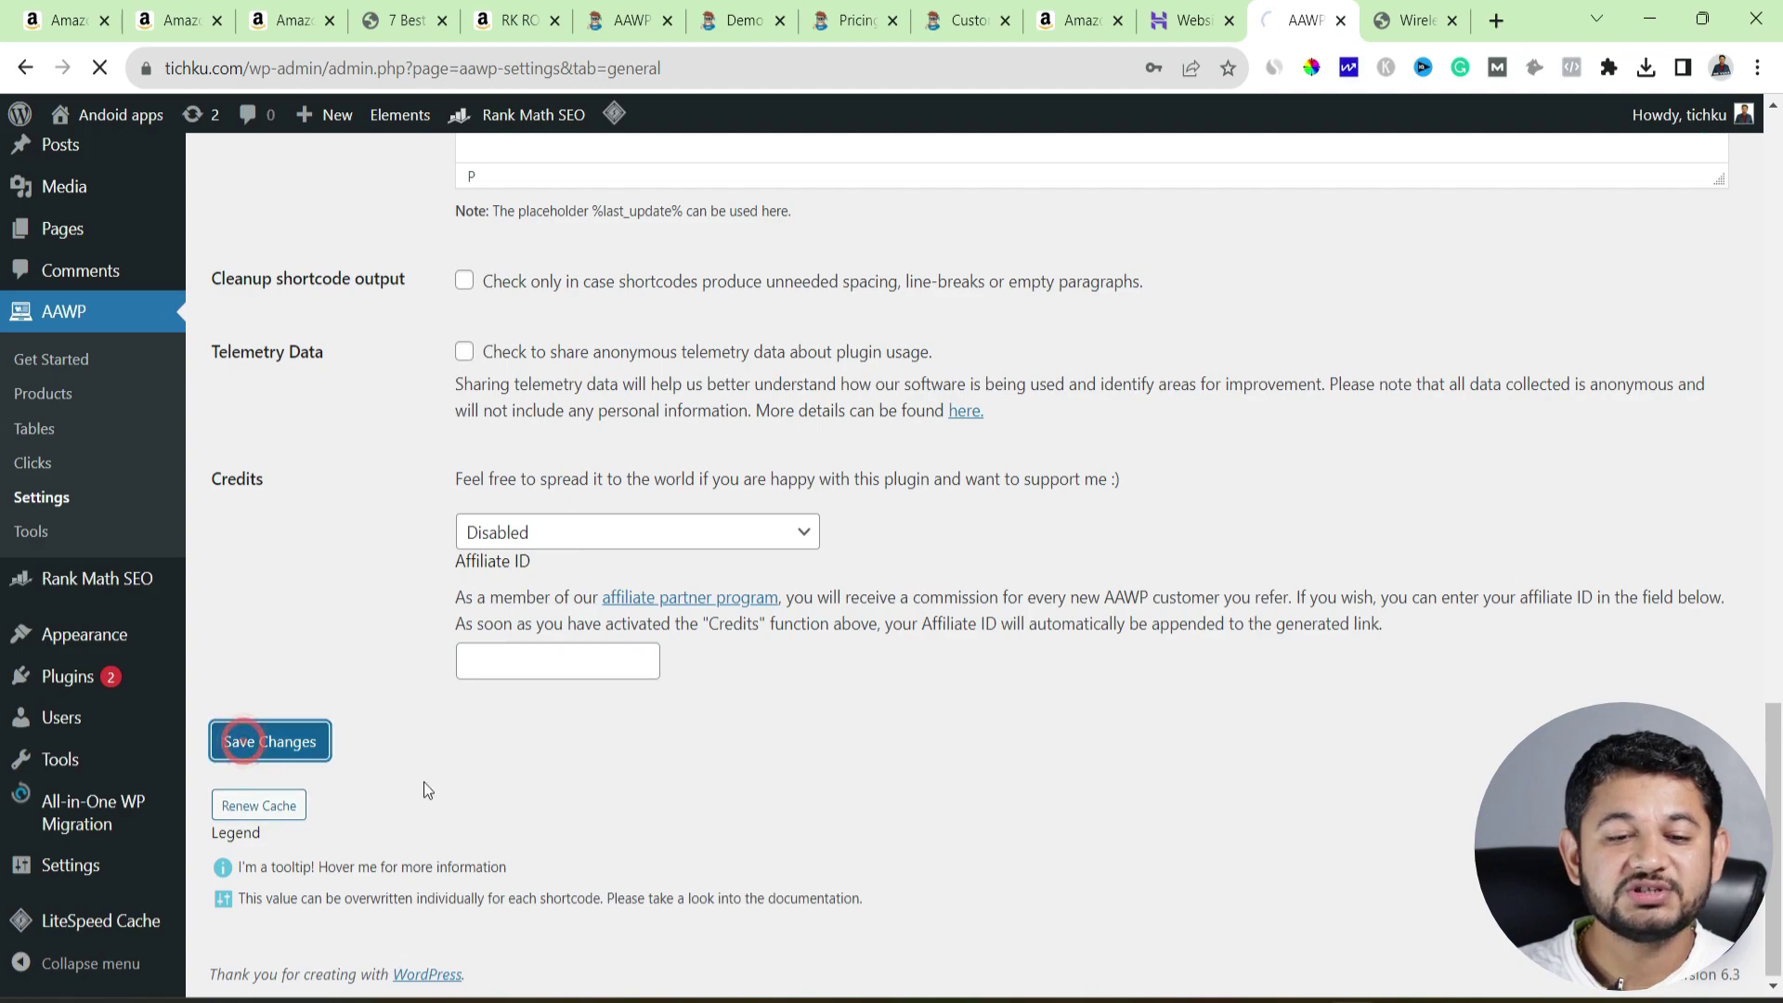
- In AAWP's Output settings, turn off the unlimited title length and limit titles to 95 characters
scroll(717, 625, down, 5)
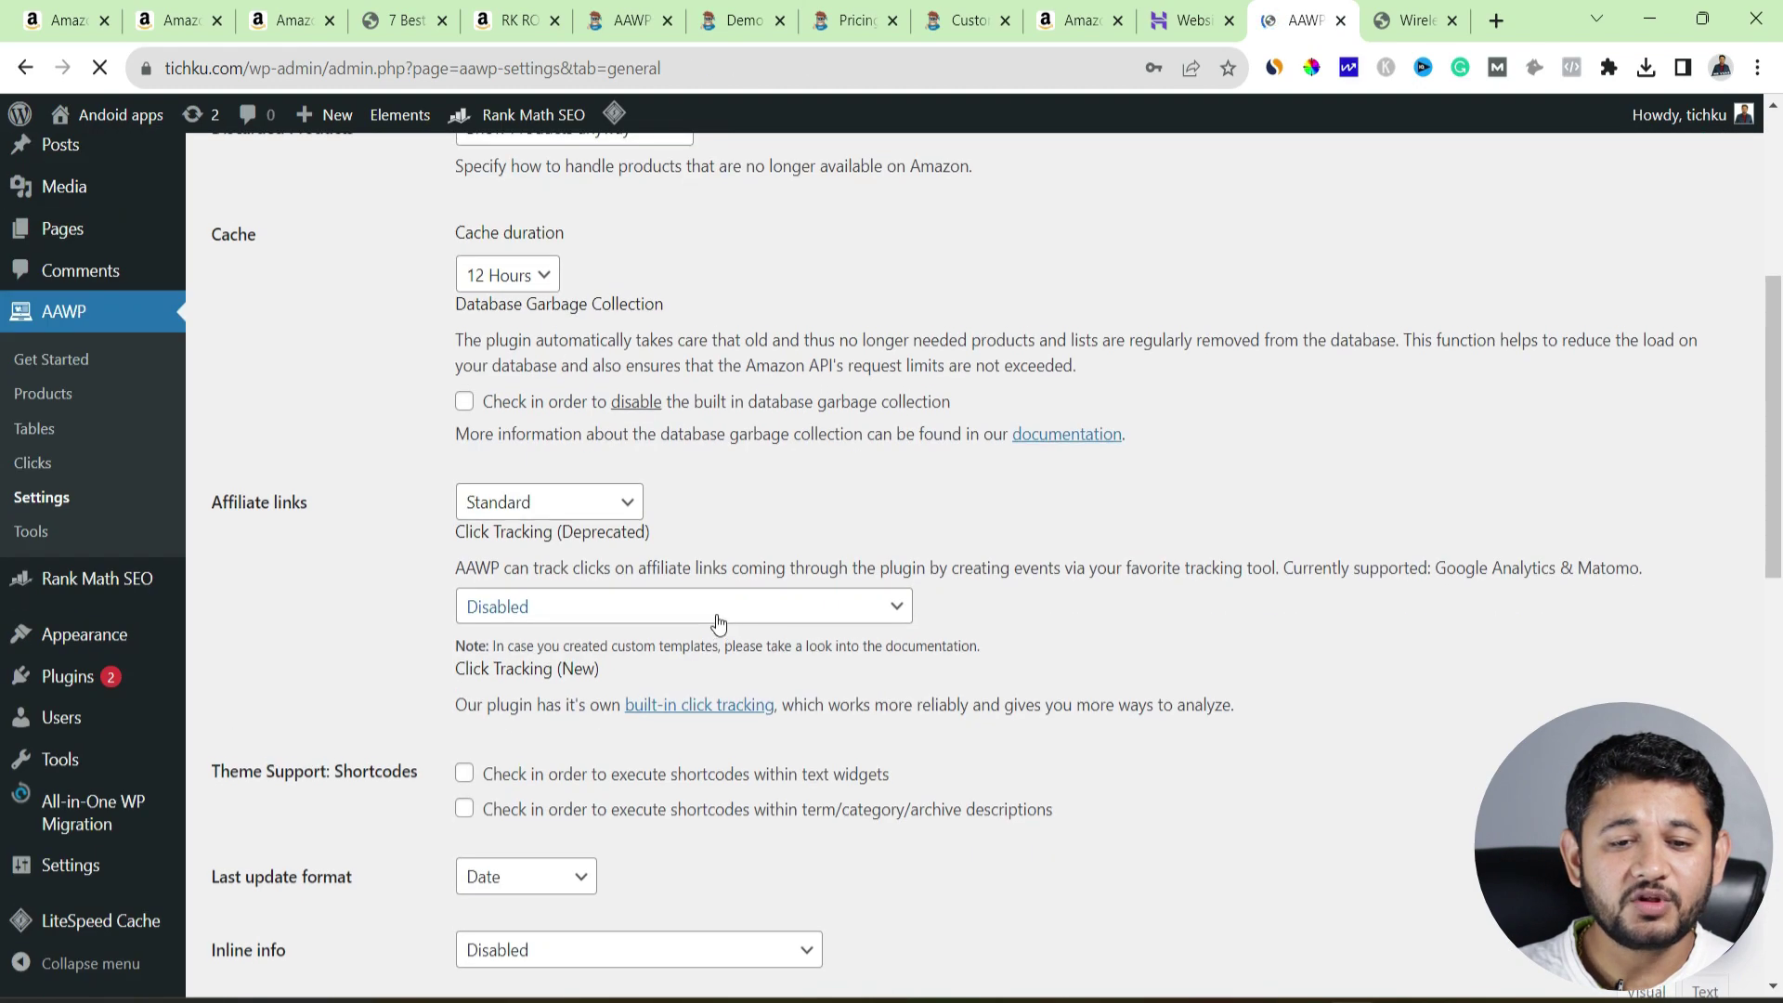
scroll(650, 520, up, 5)
click(594, 429)
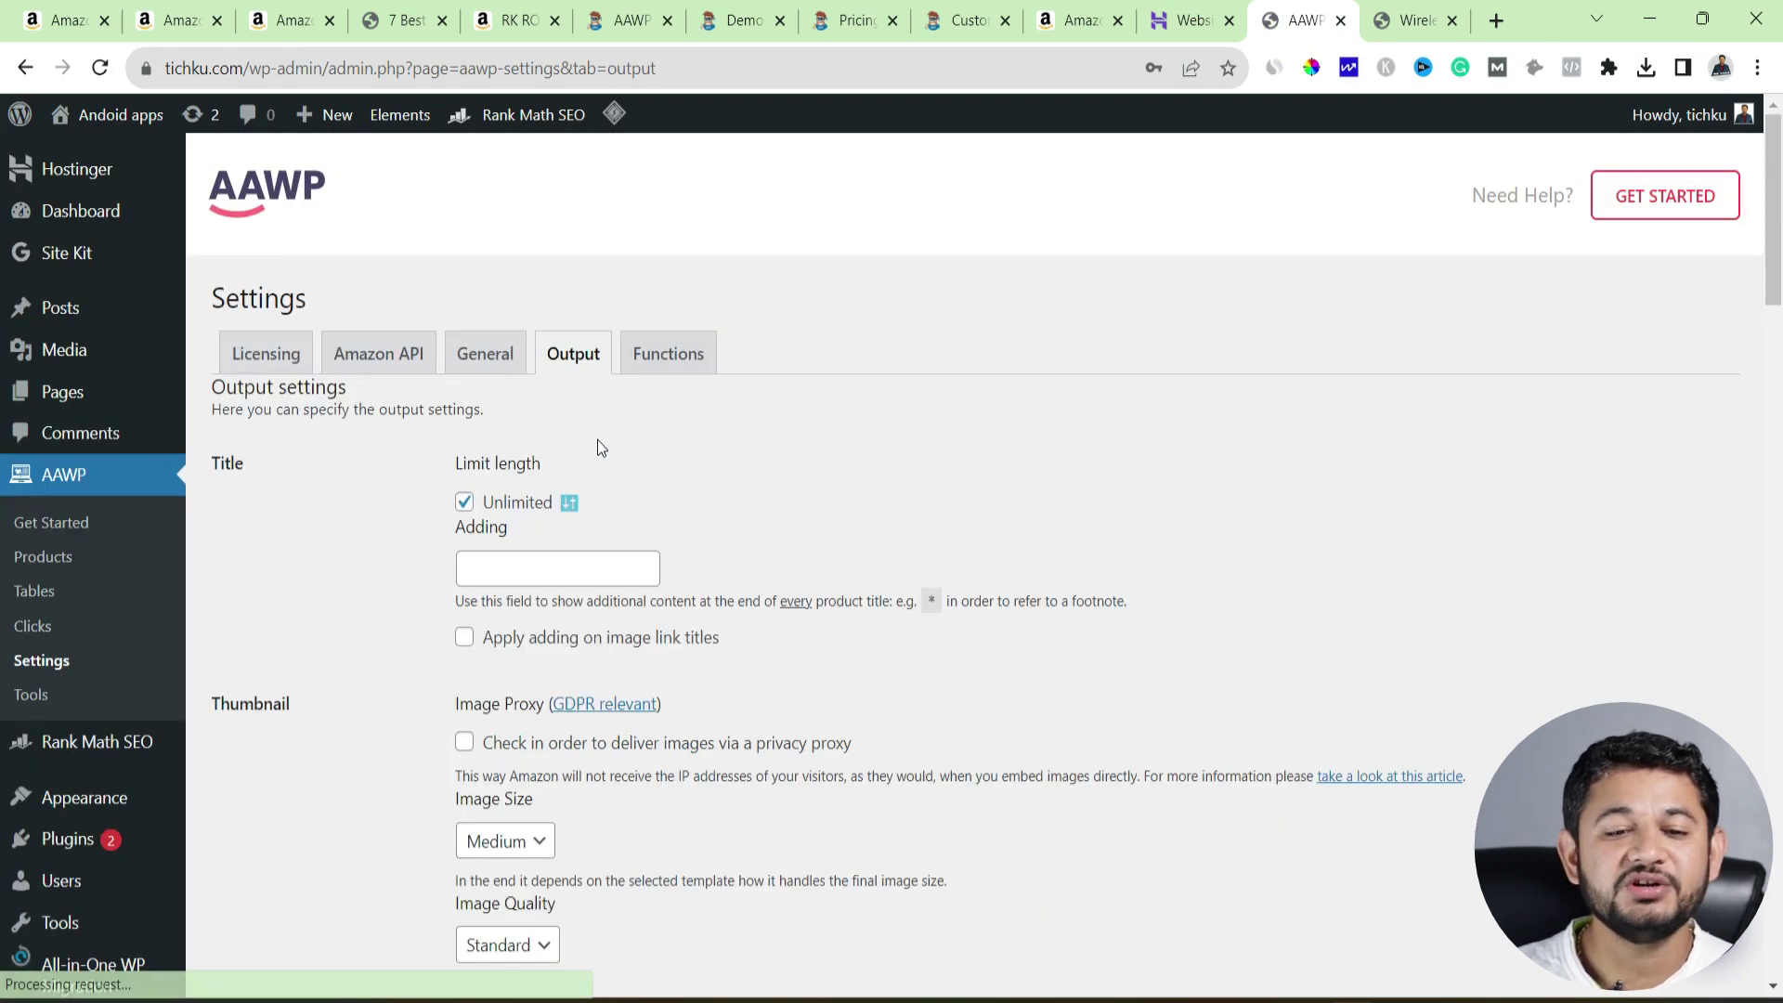
click(464, 502)
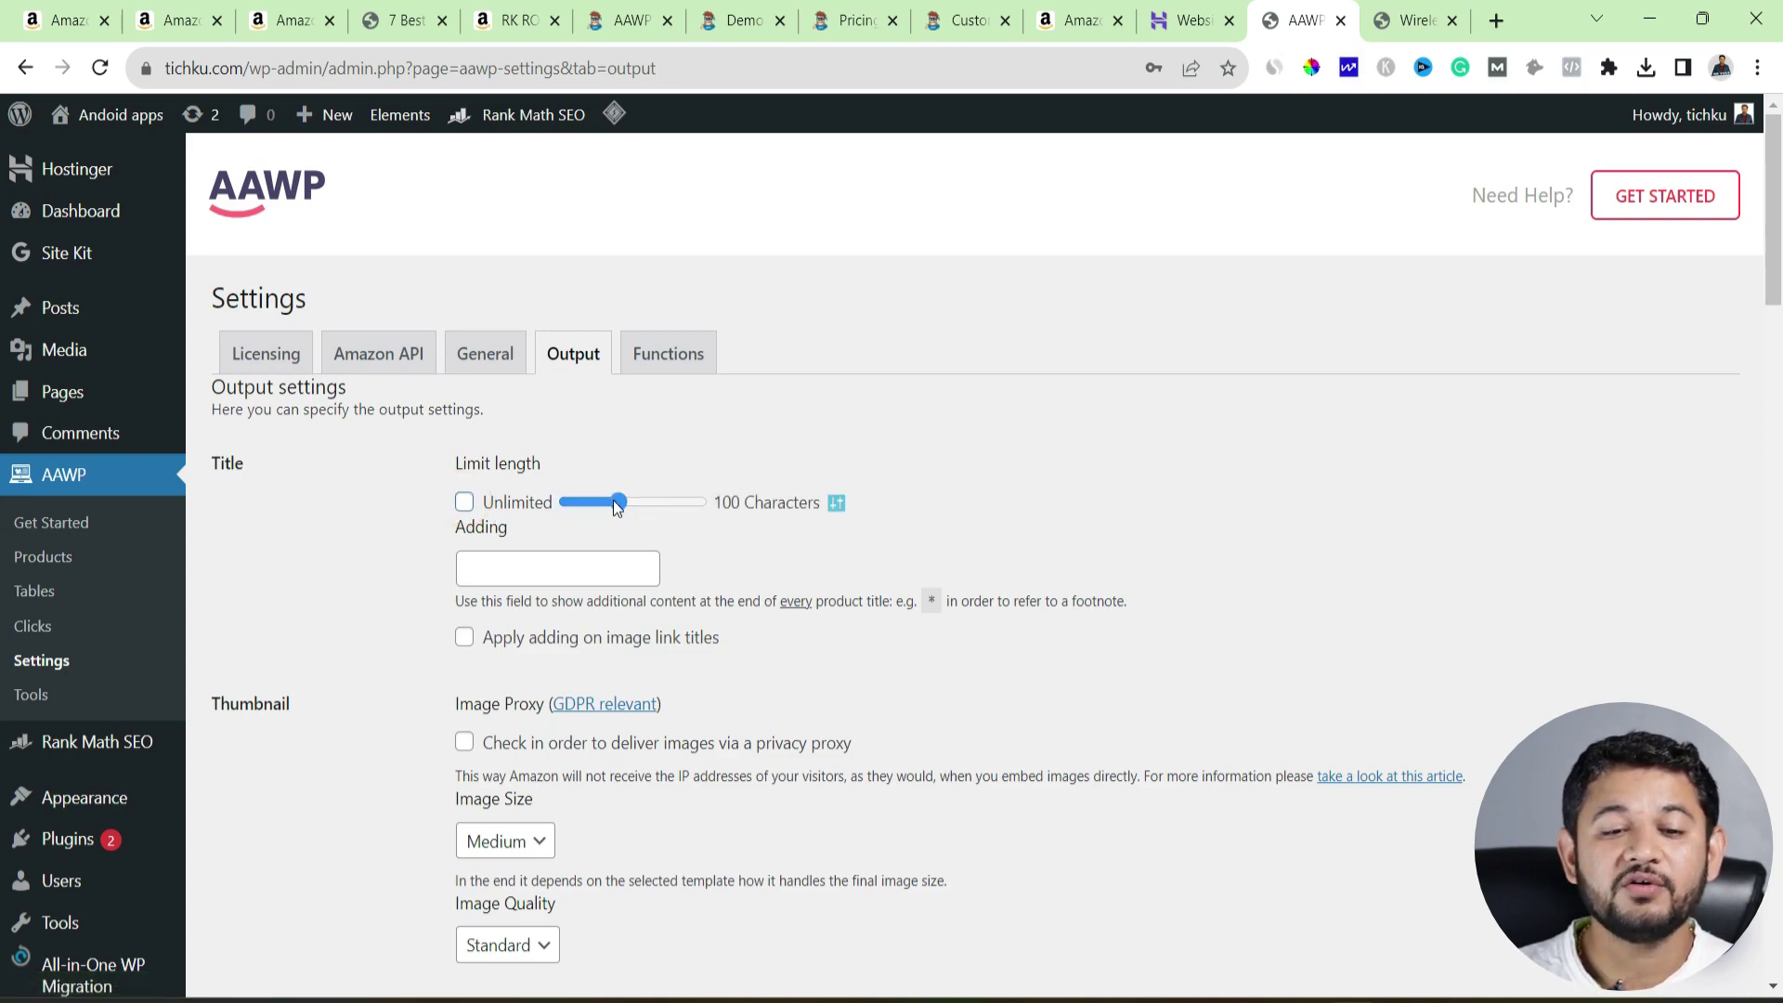
drag(619, 503, 620, 513)
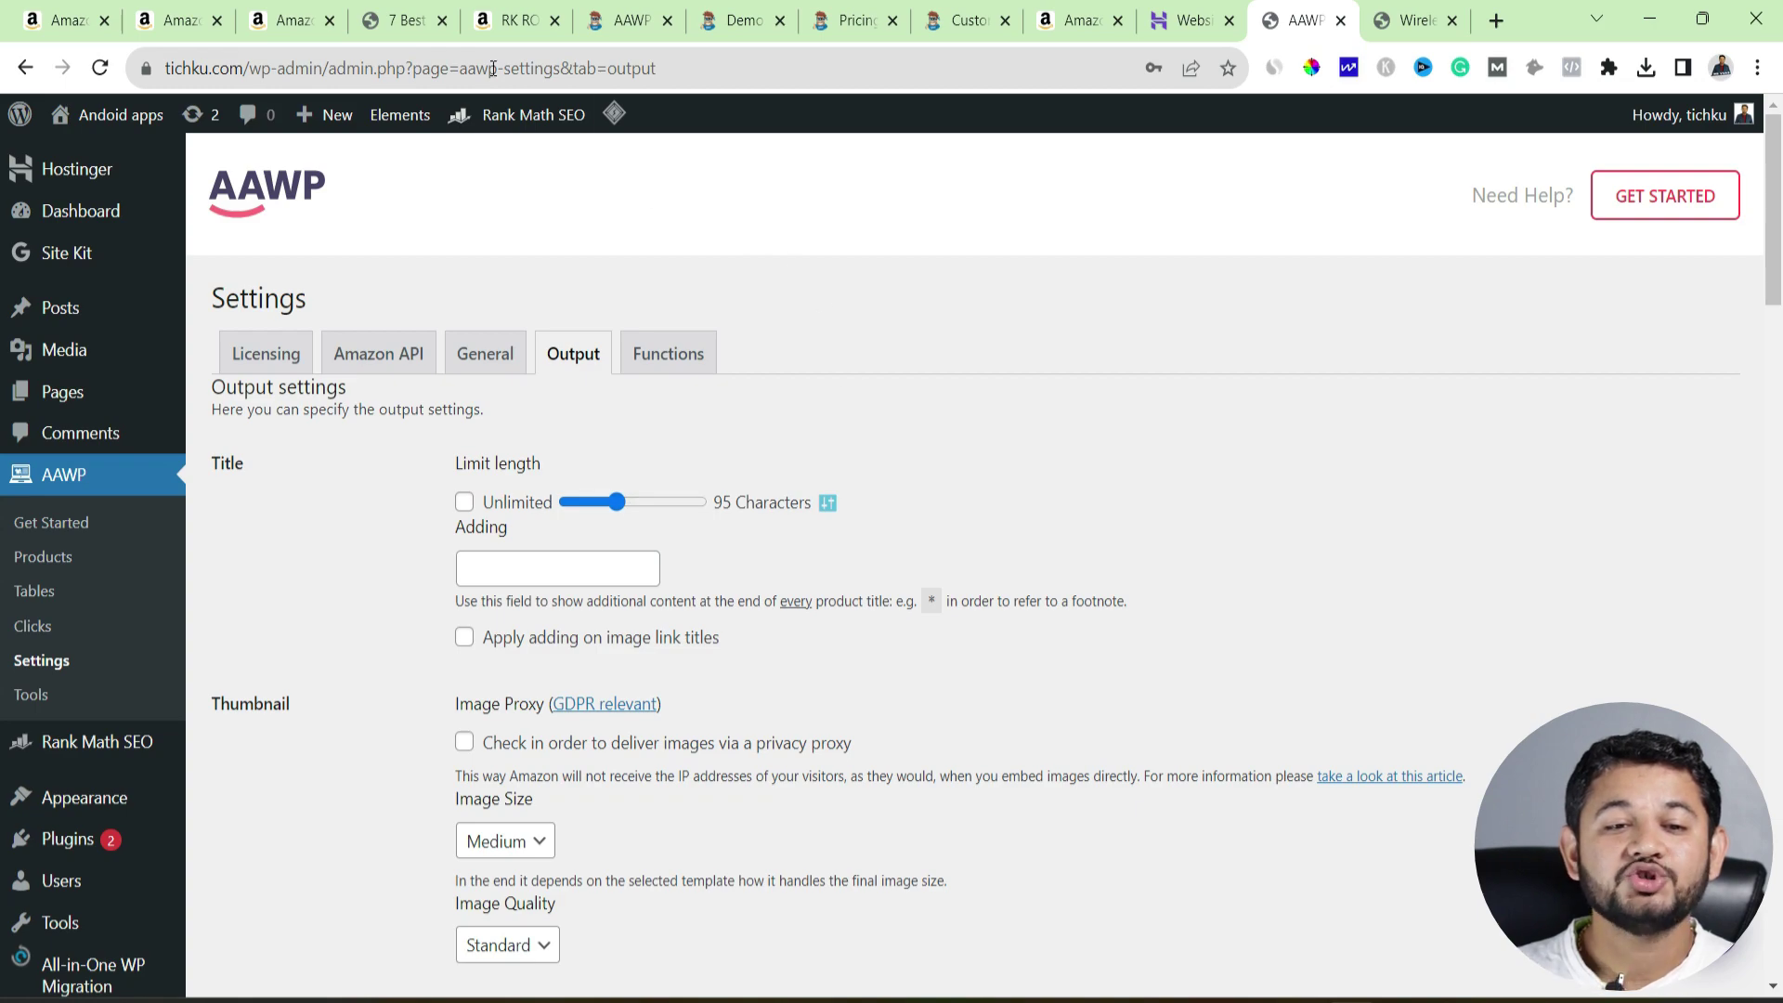
- Compare the title and bullet points in the keyboard article's product box with those on the Rode Wireless GO II Amazon page
click(409, 9)
scroll(574, 491, up, 3)
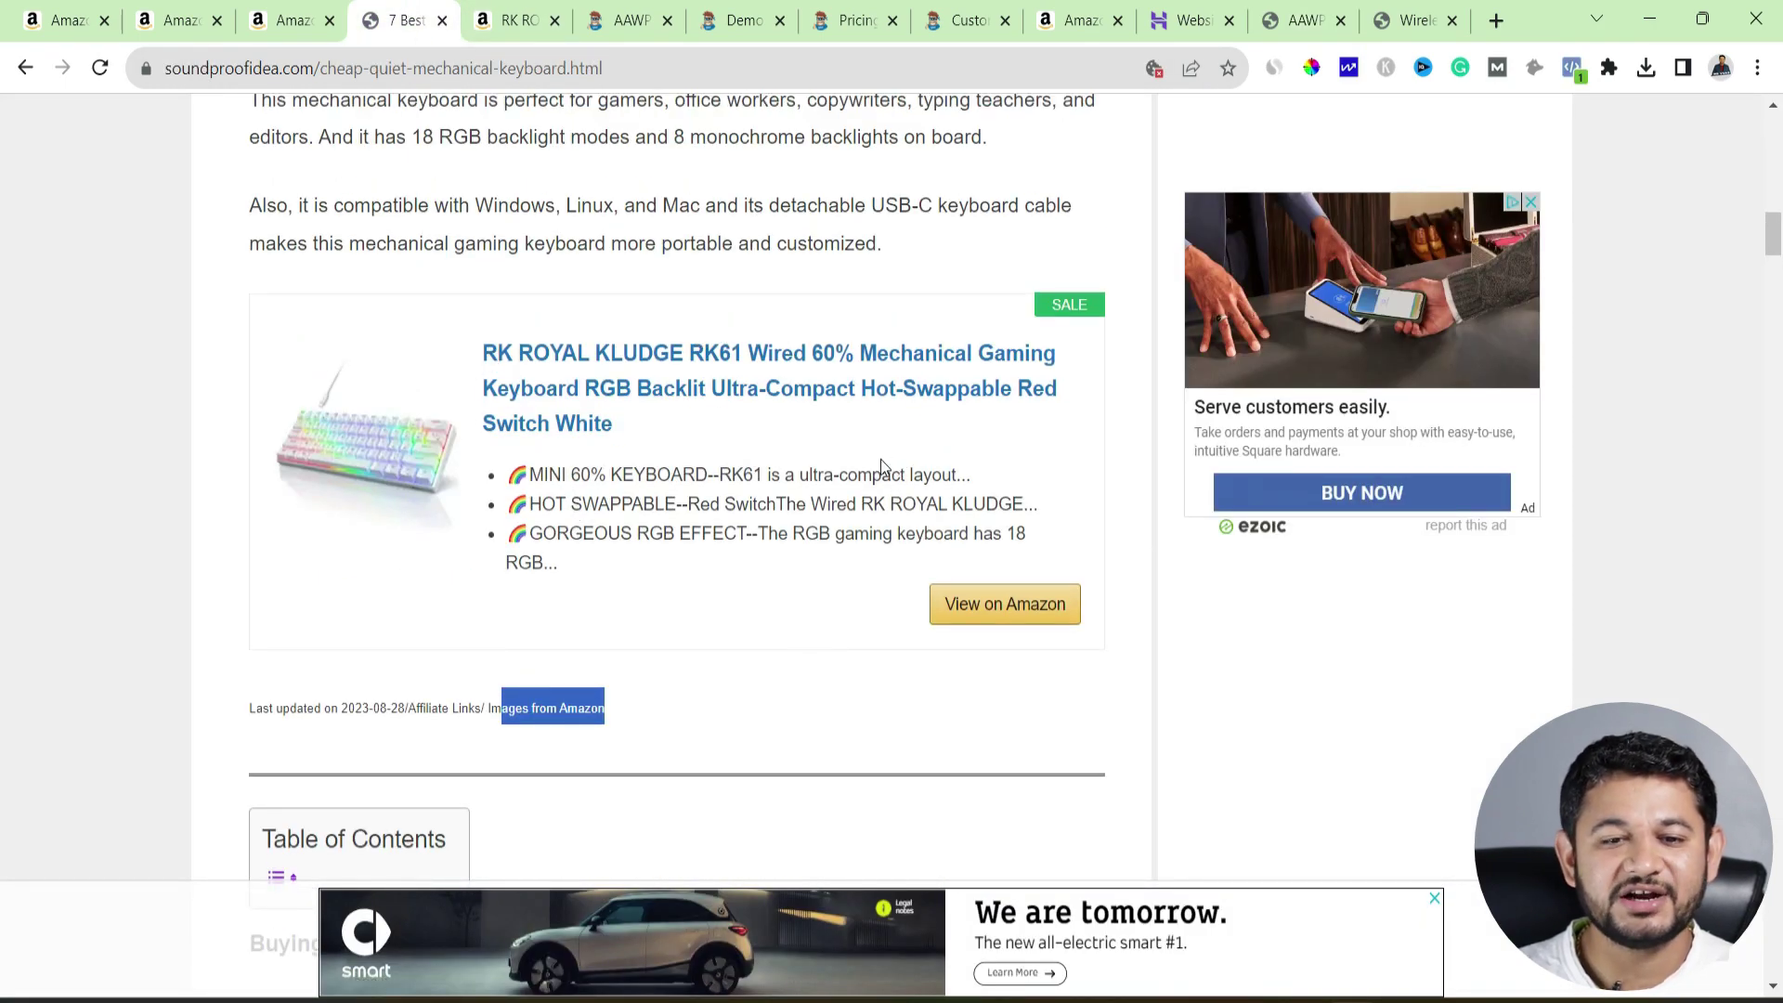
click(58, 36)
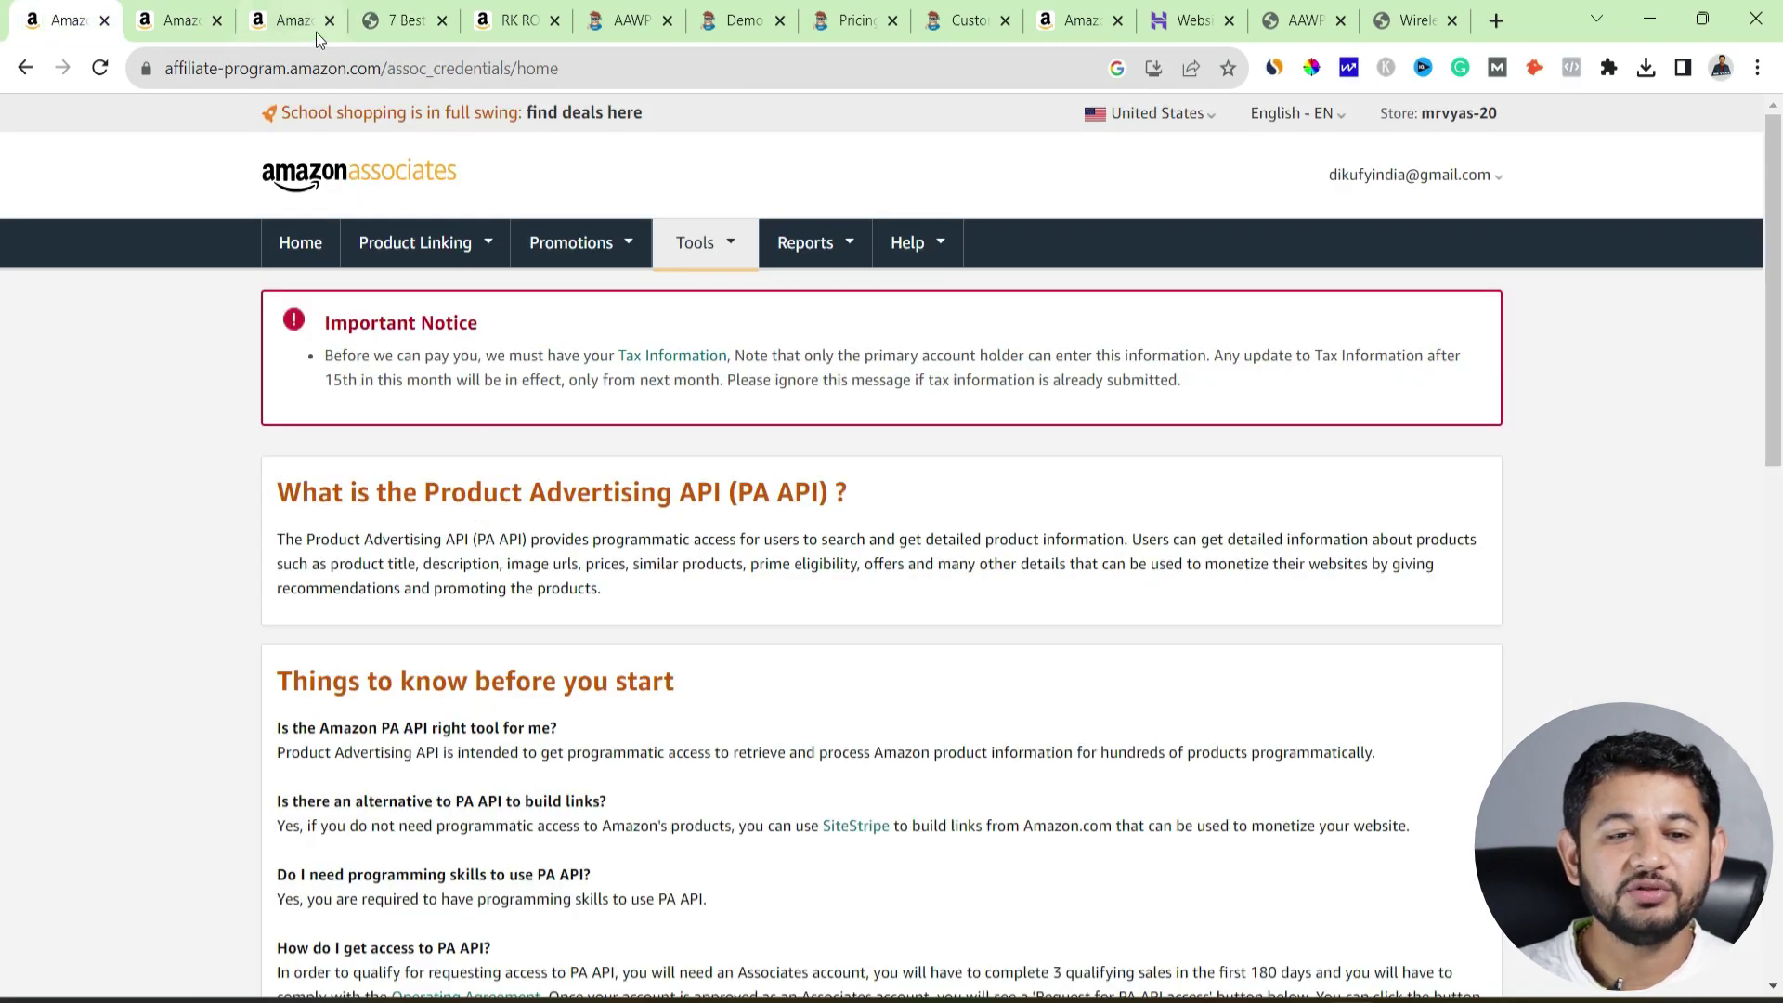
click(177, 21)
click(735, 469)
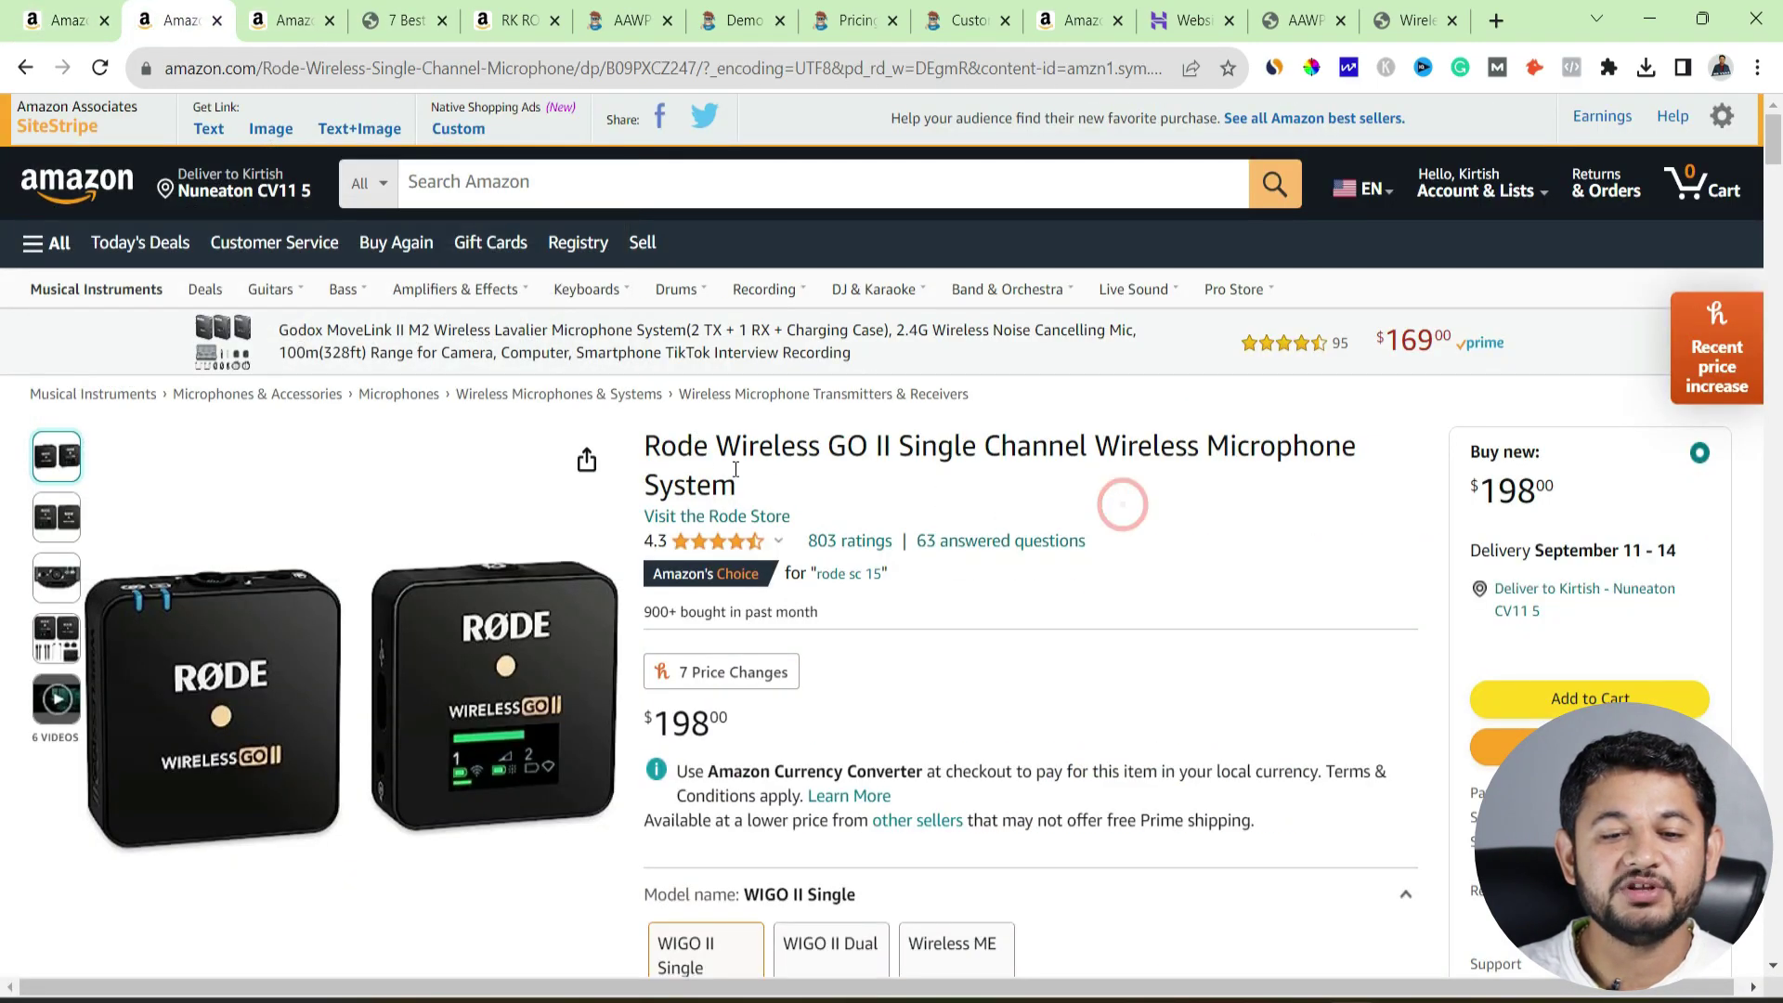
scroll(738, 490, down, 5)
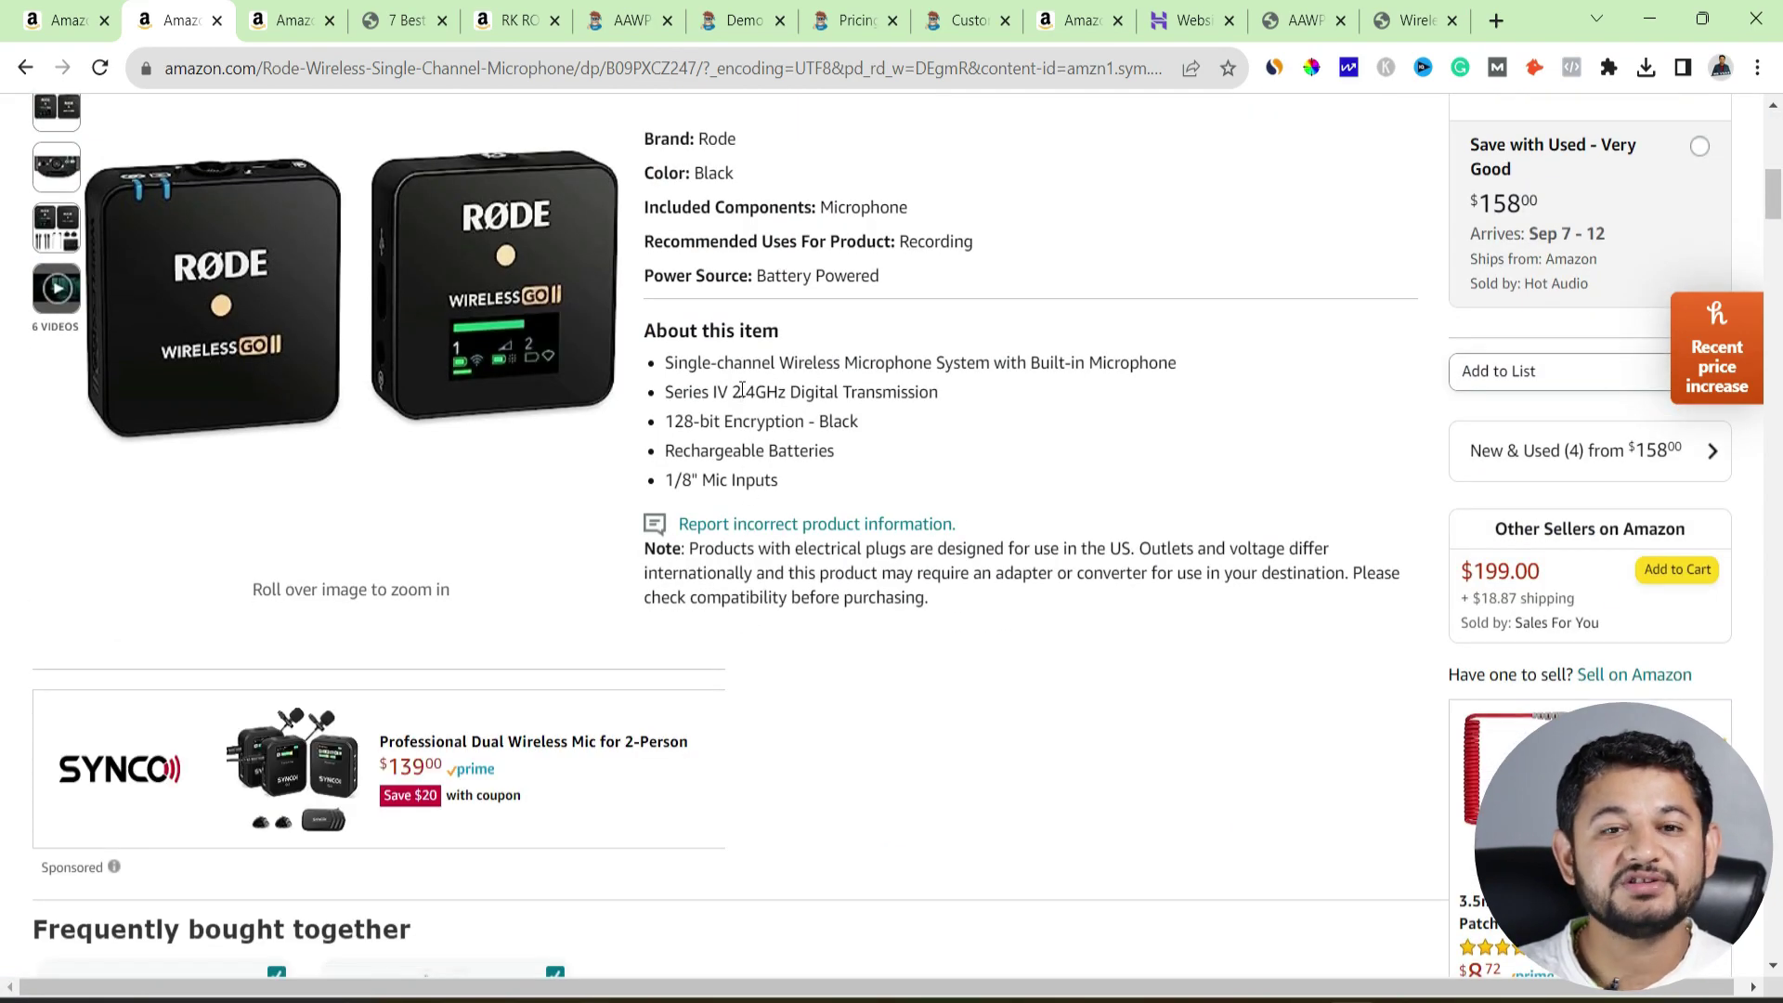
- Check the keyboard article and Rode product page again, and set AAWP's number of description list points to 3
click(1282, 21)
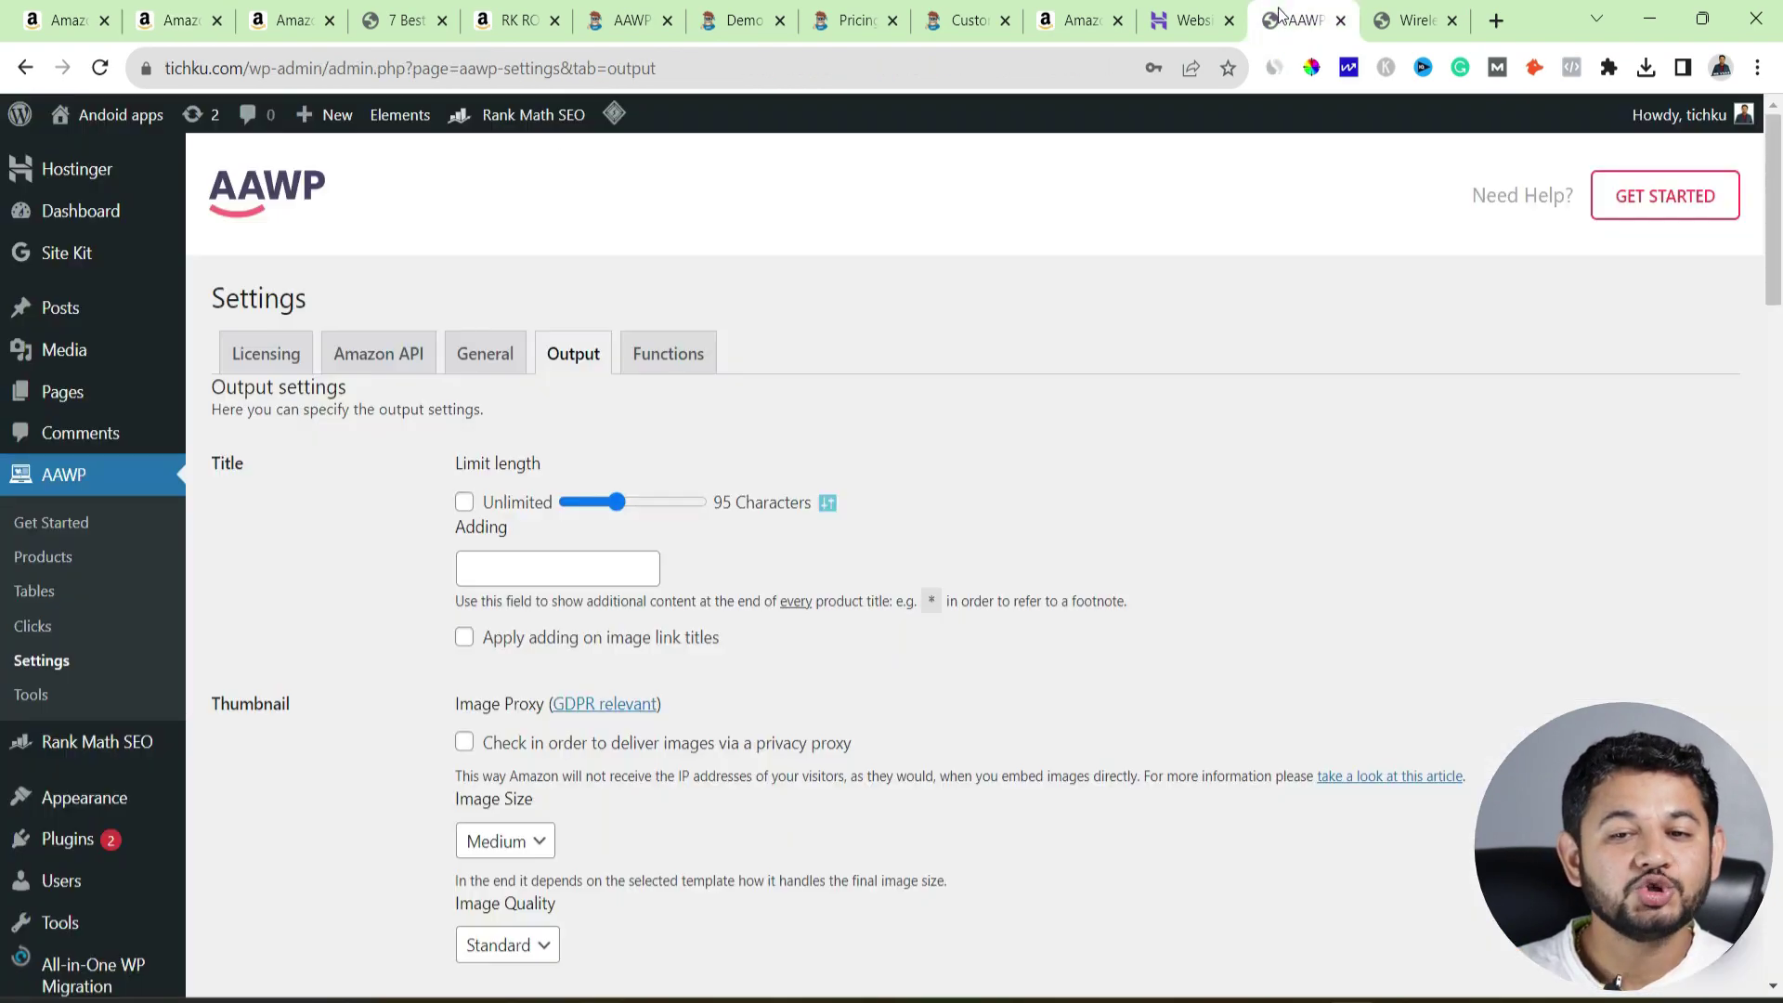
click(617, 502)
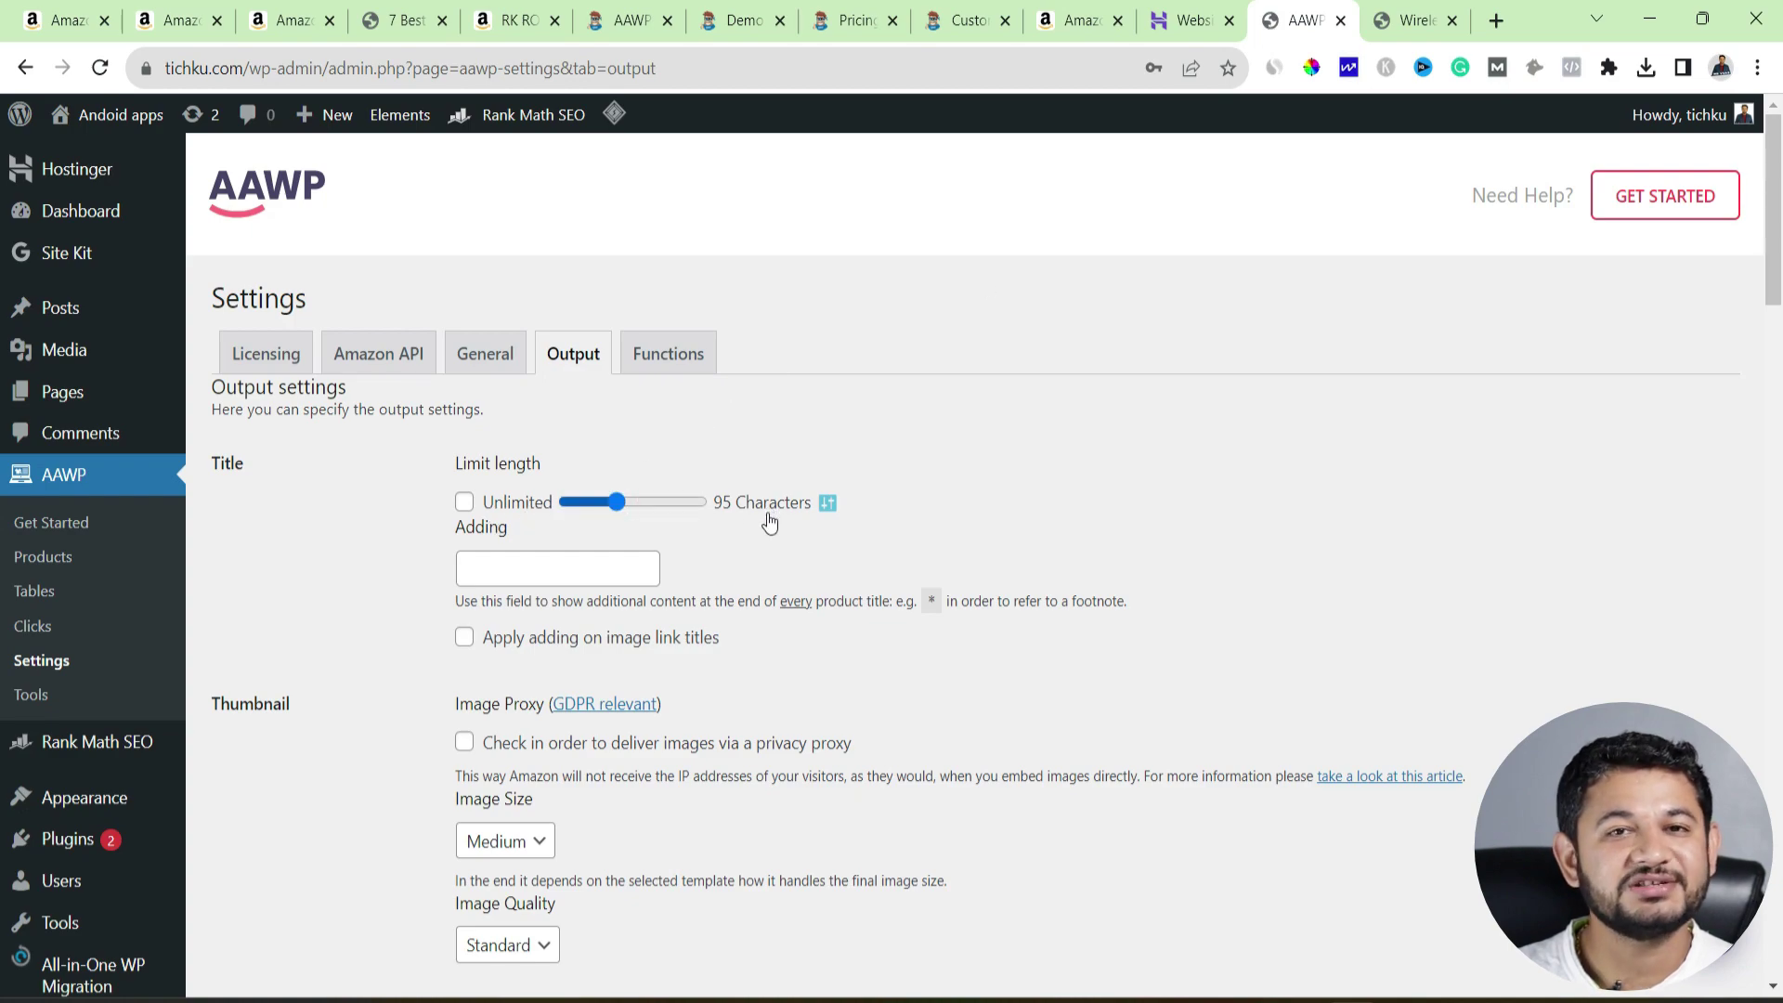
scroll(768, 522, down, 5)
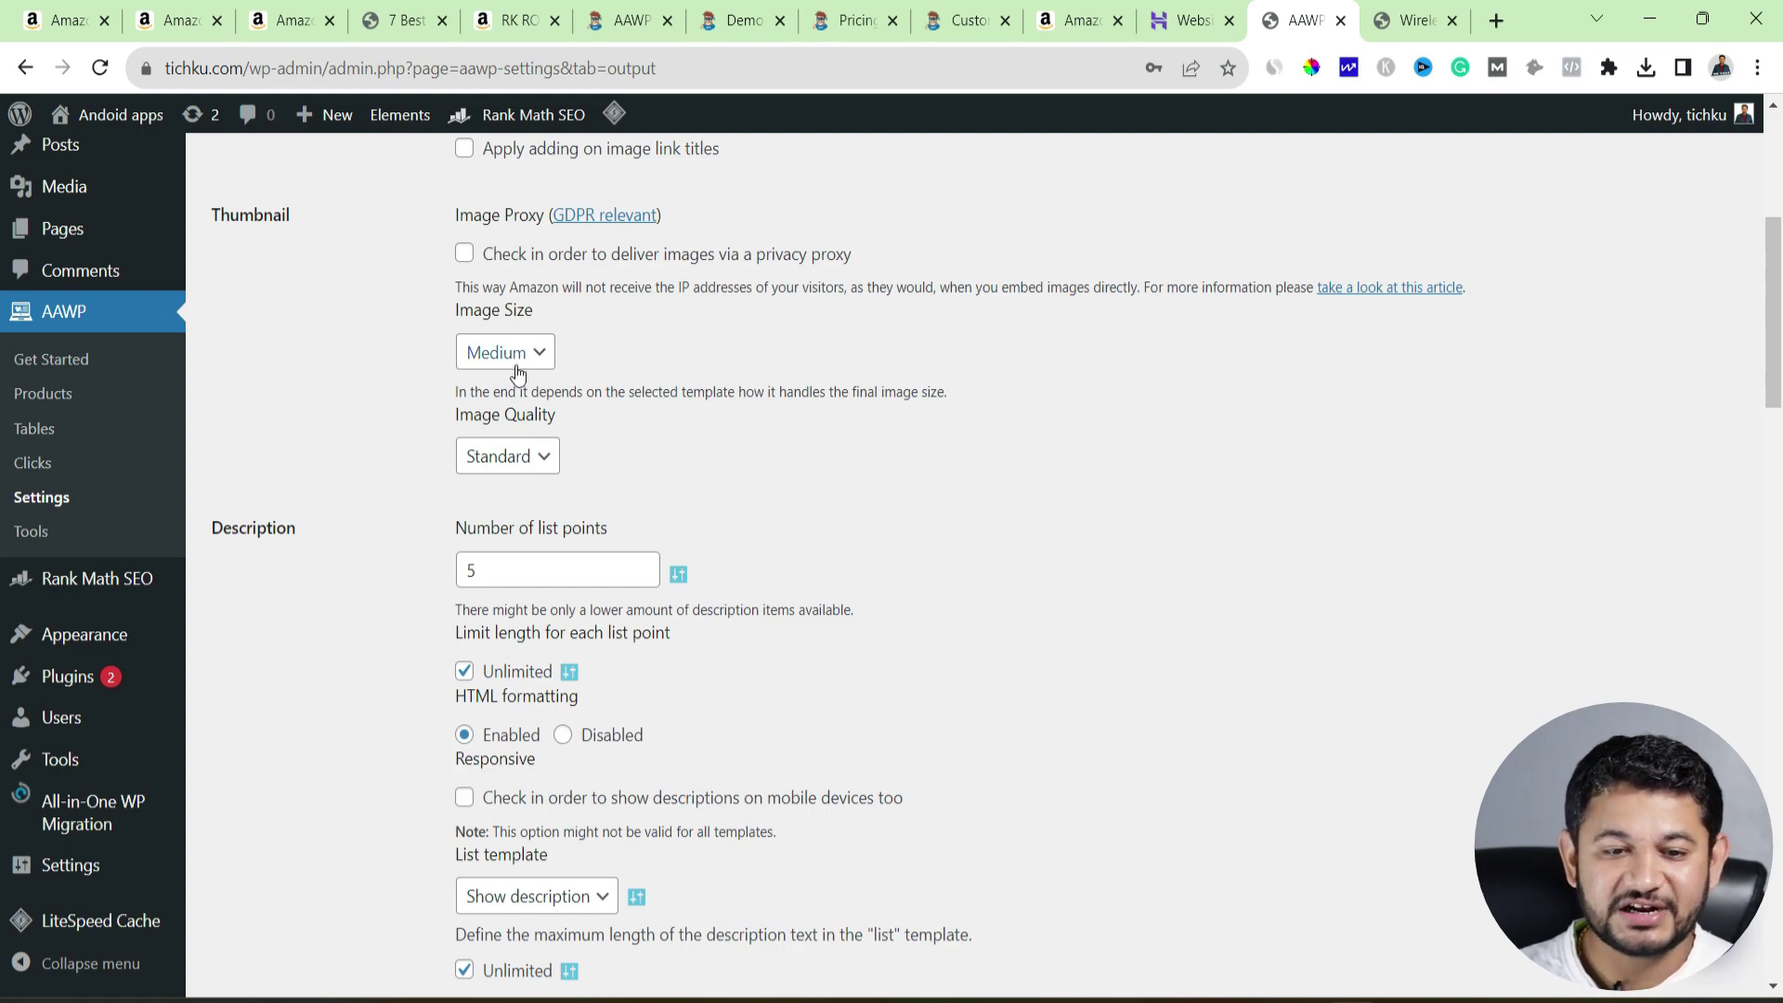
double_click(483, 569)
click(283, 20)
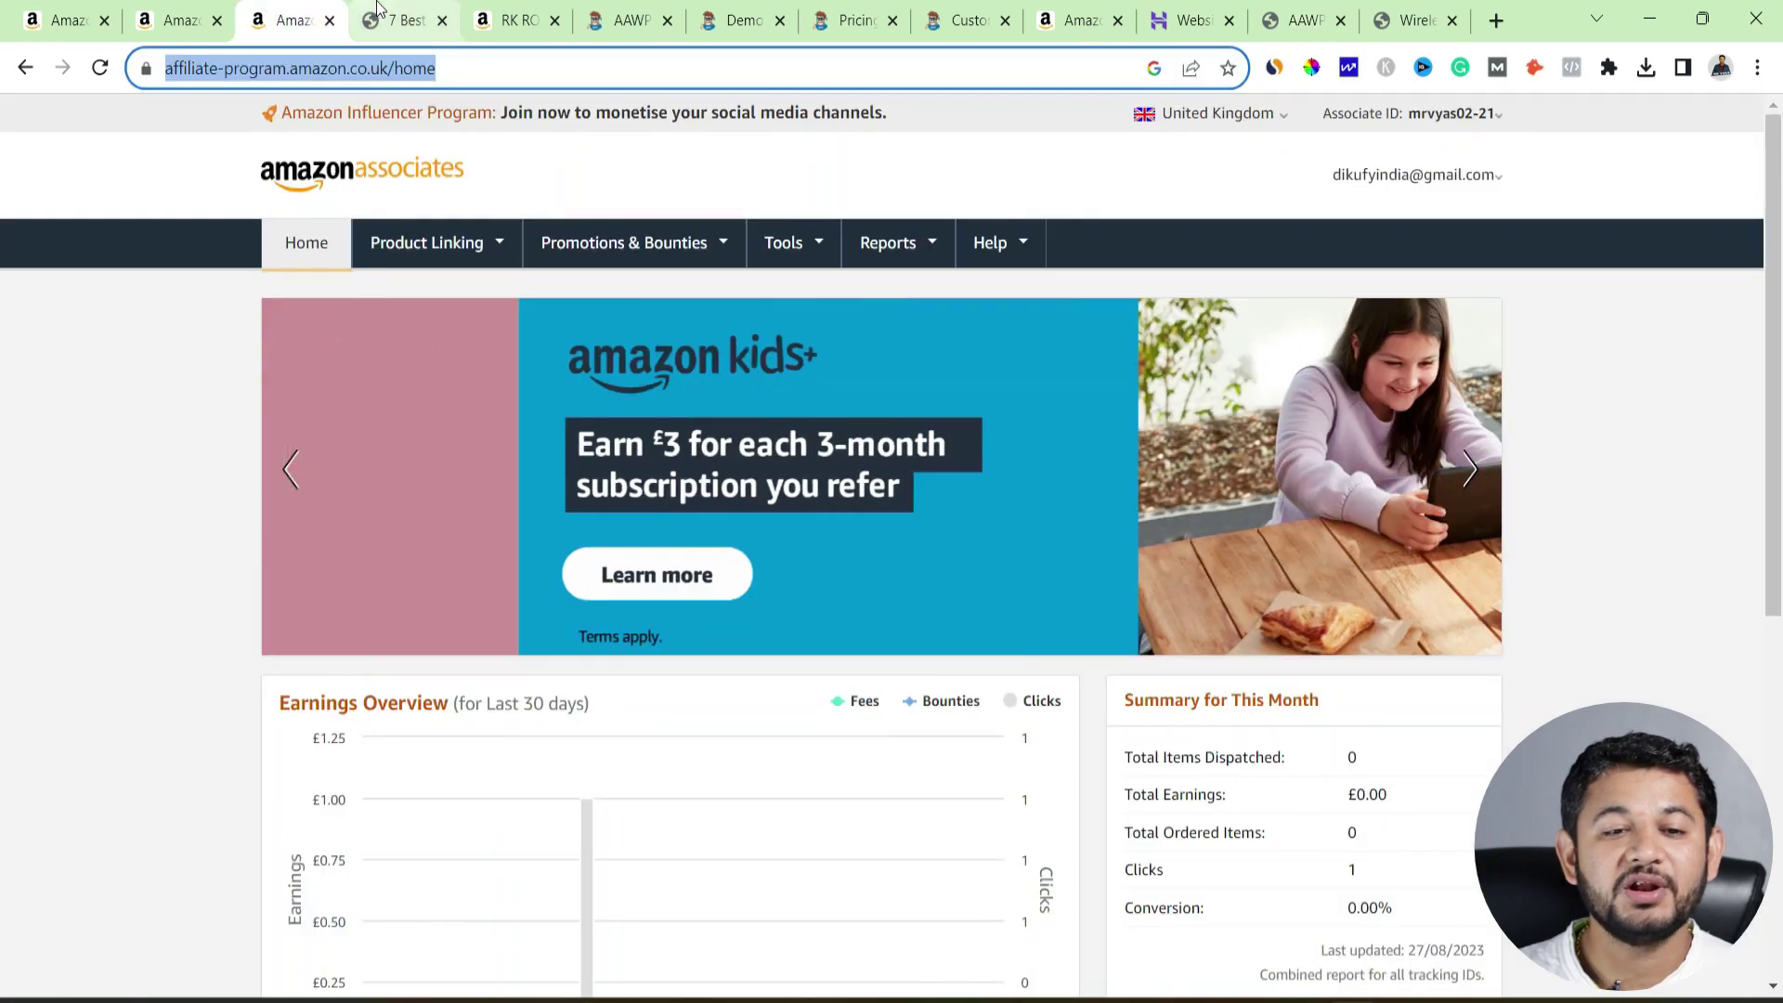
click(405, 20)
click(172, 20)
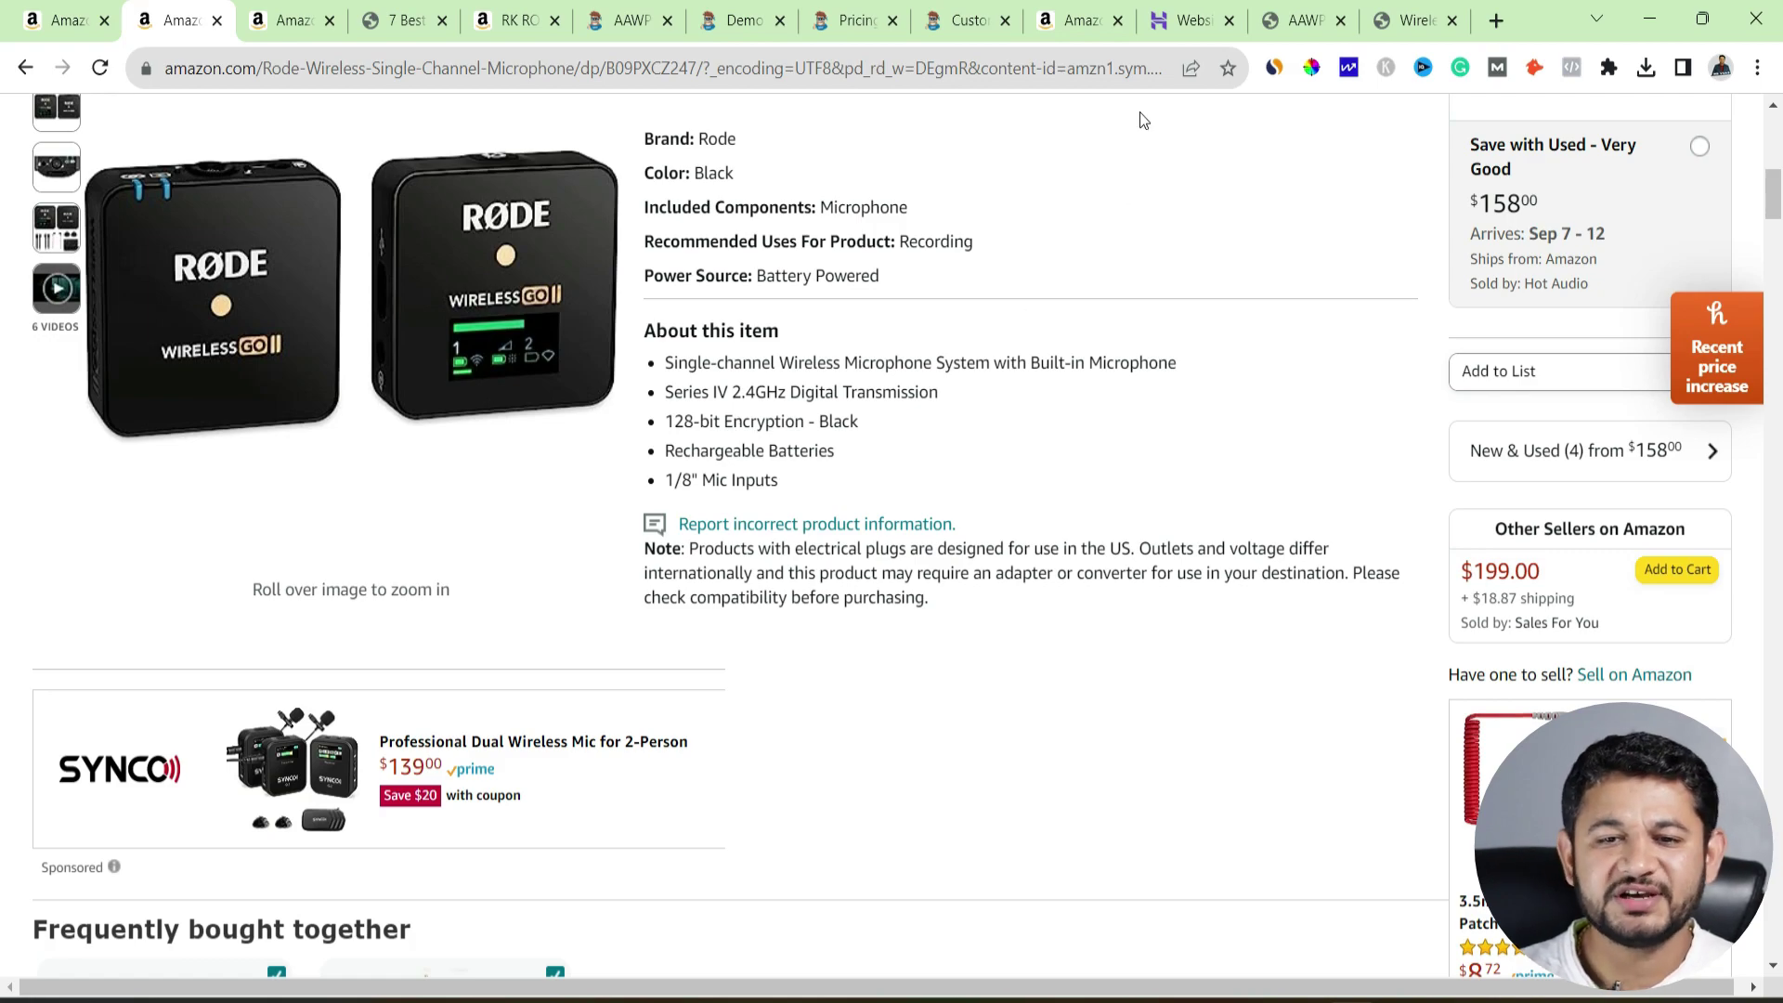
click(1279, 9)
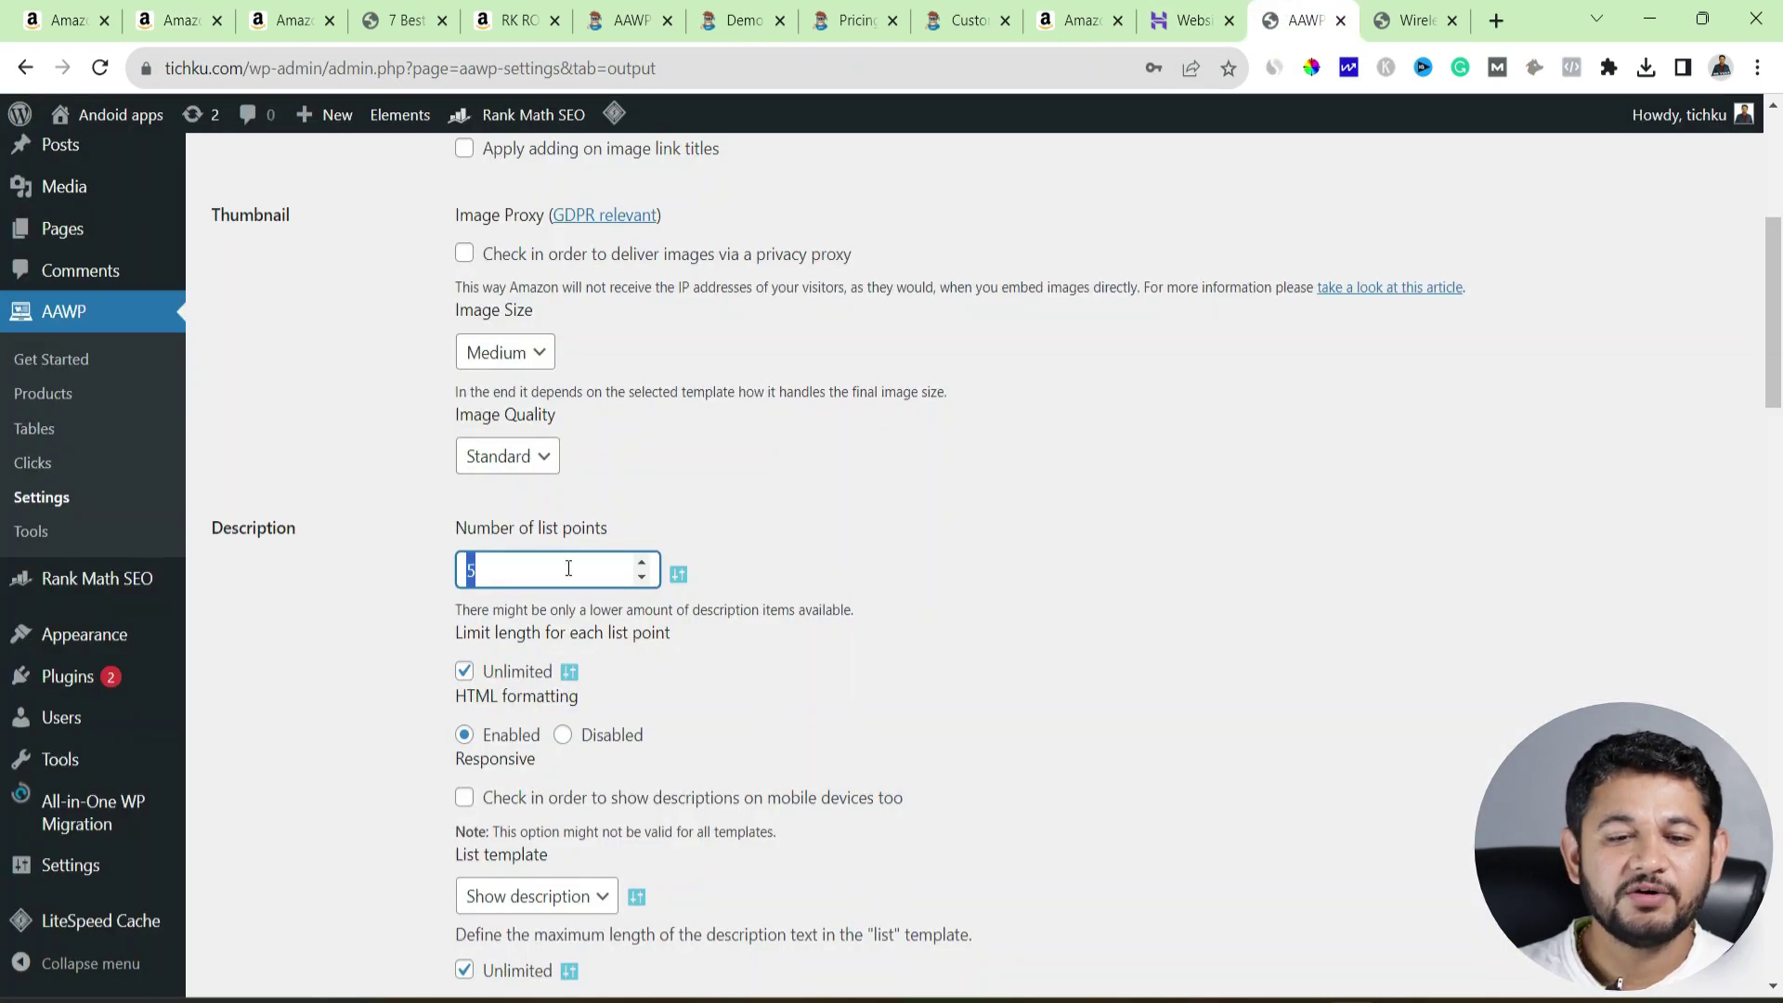
text(3)
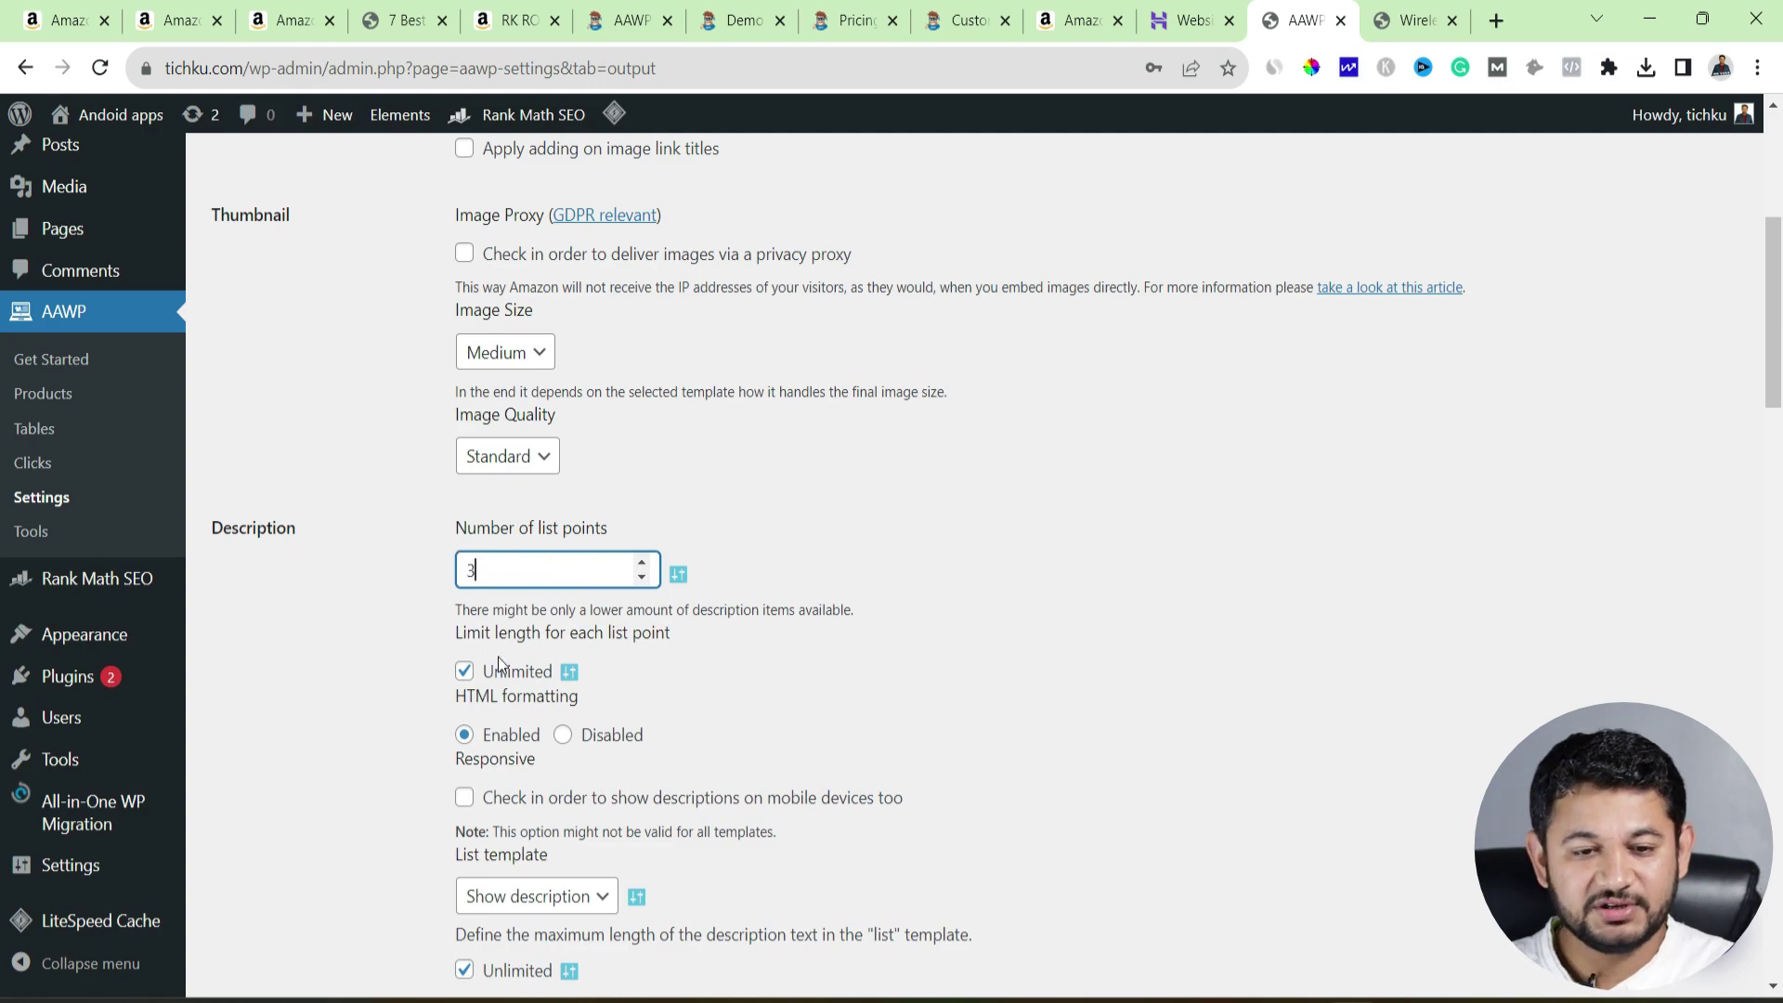
- Turn off the unlimited description length for the list template and lower its character limit
scroll(494, 703, down, 5)
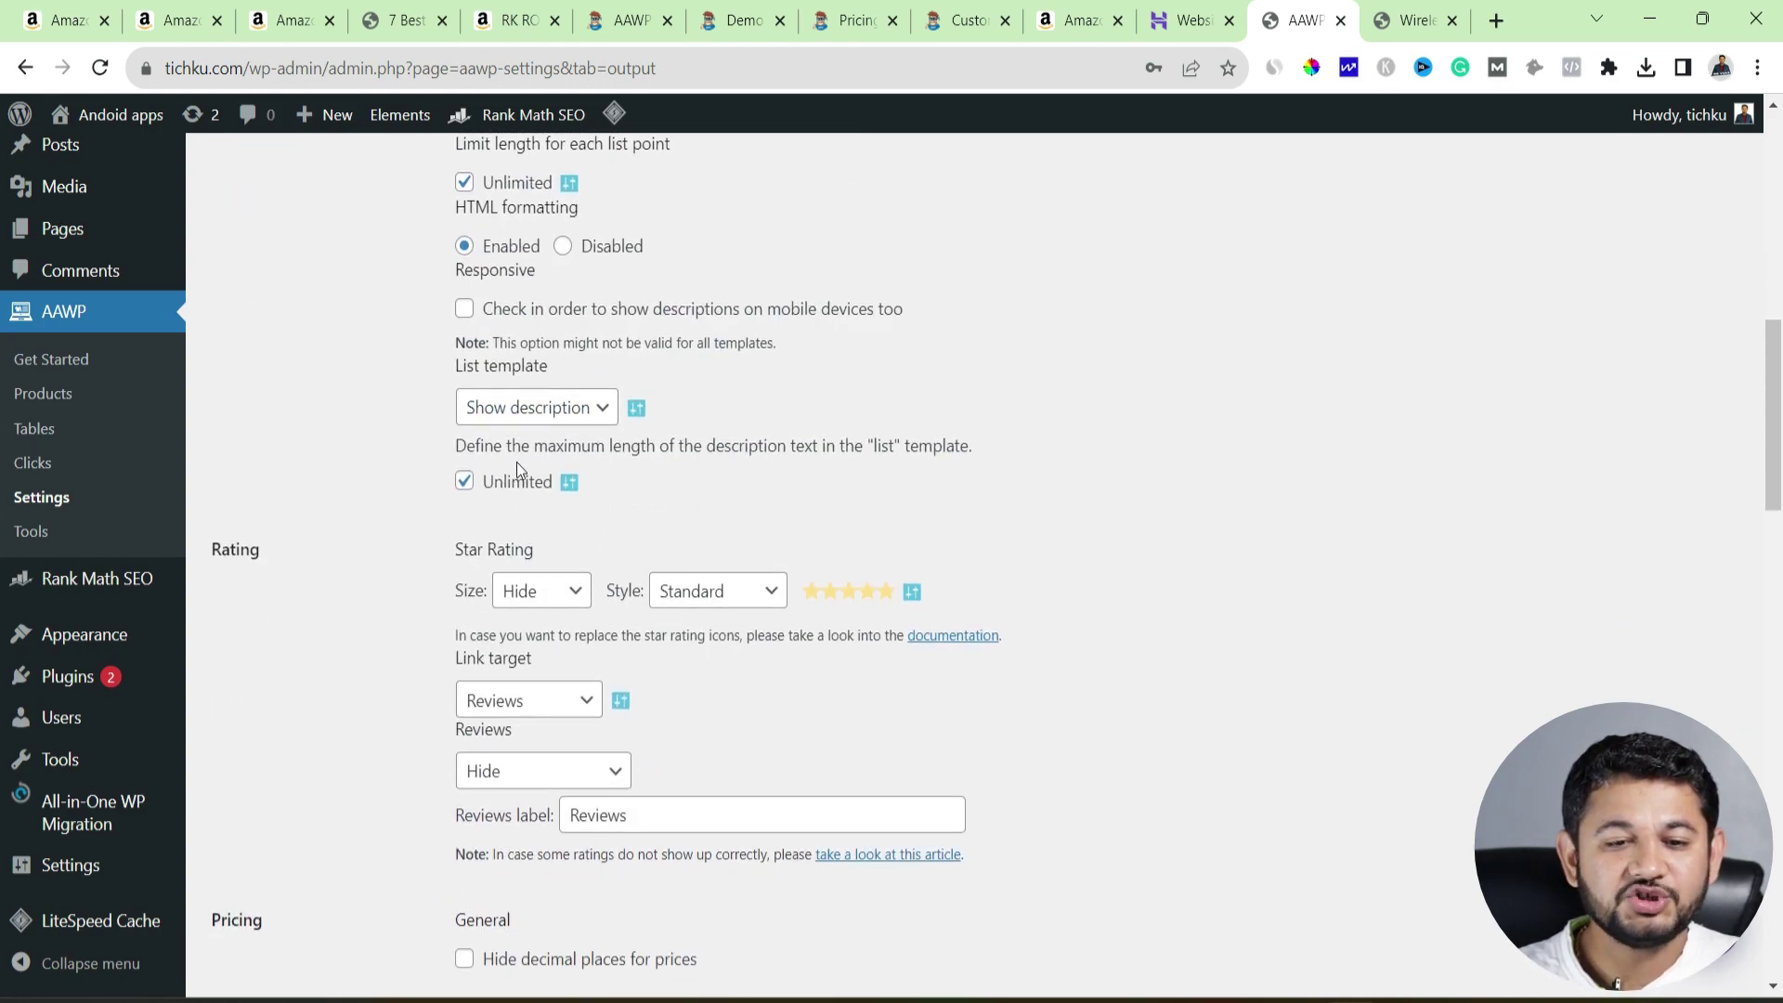
click(465, 480)
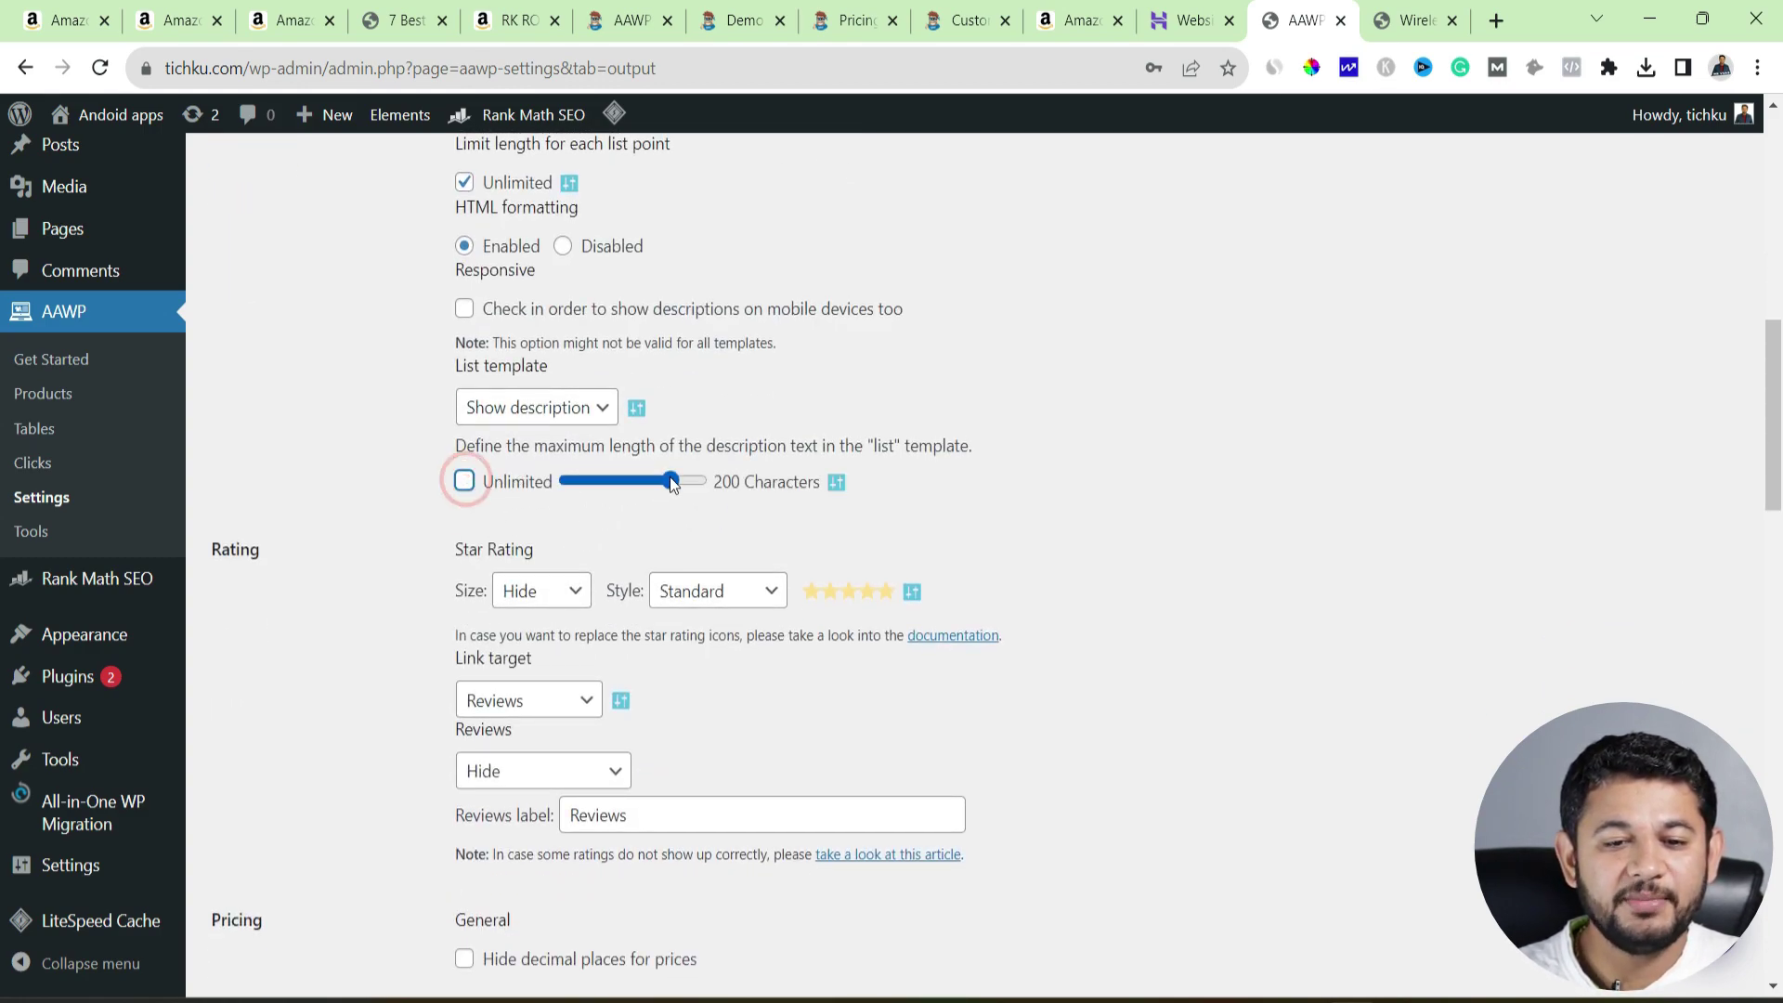
drag(669, 478, 620, 494)
- Enable the Hide button option for the Buy on Amazon button and keep its icon as Cart: Black
scroll(709, 498, down, 4)
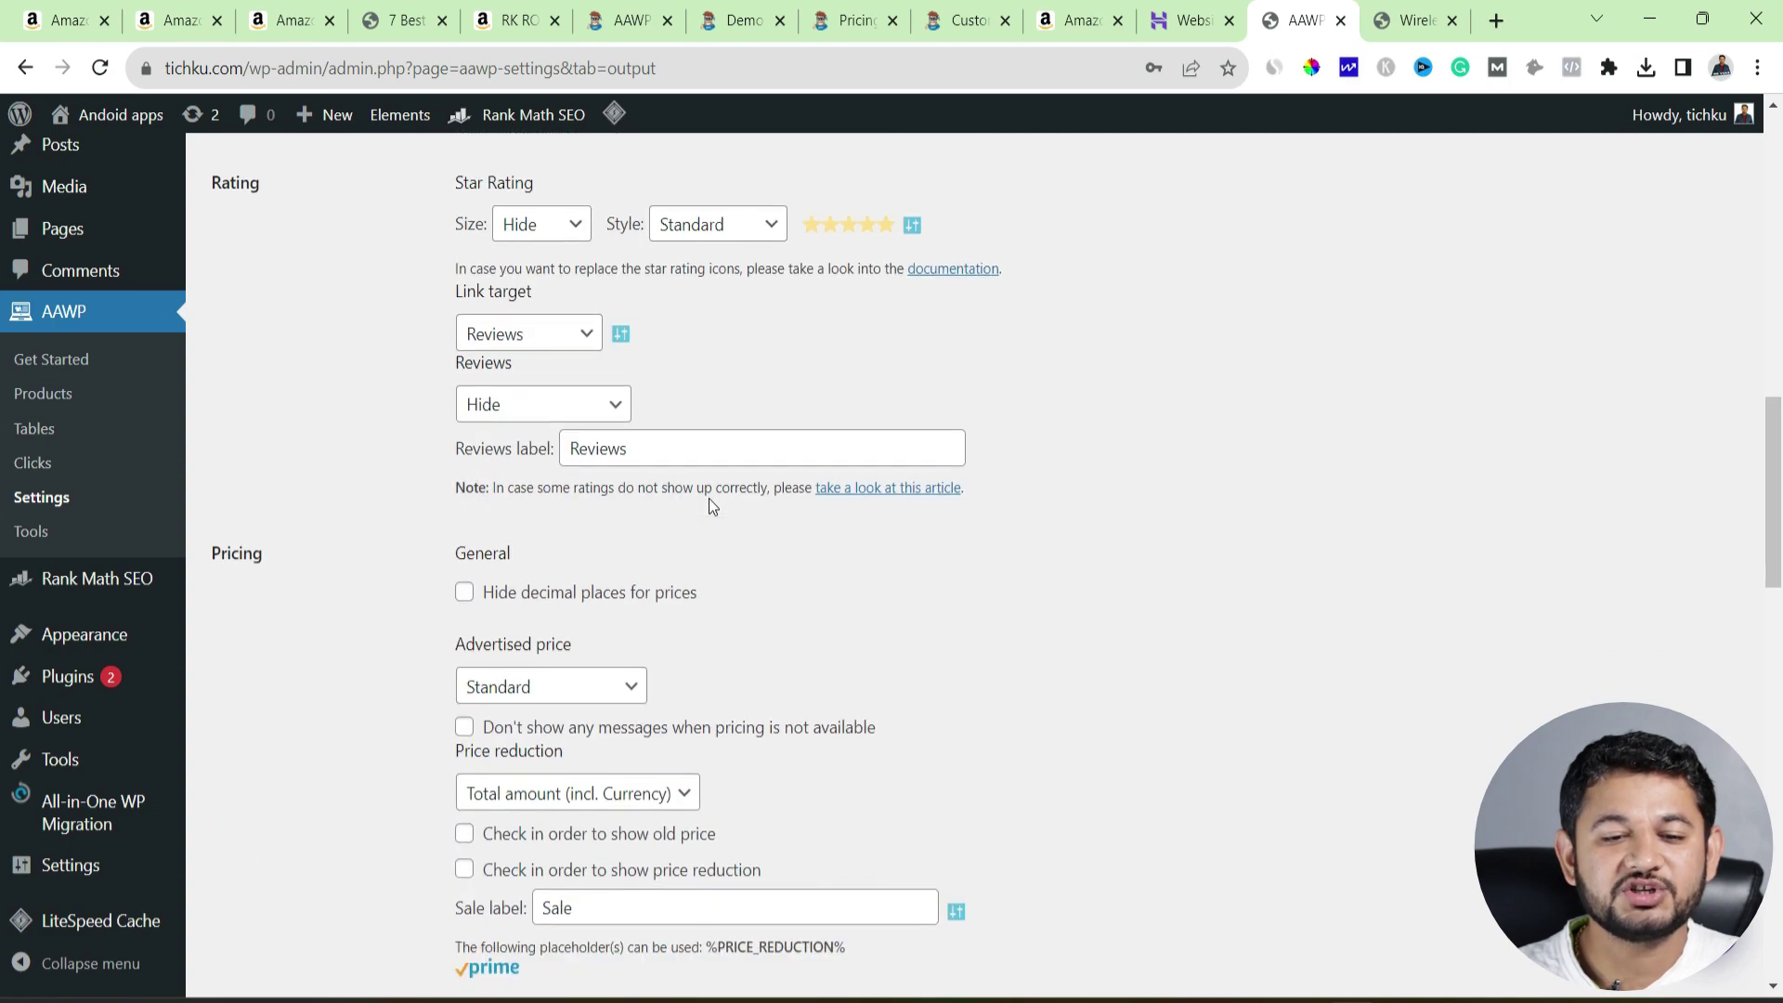
scroll(872, 247, down, 3)
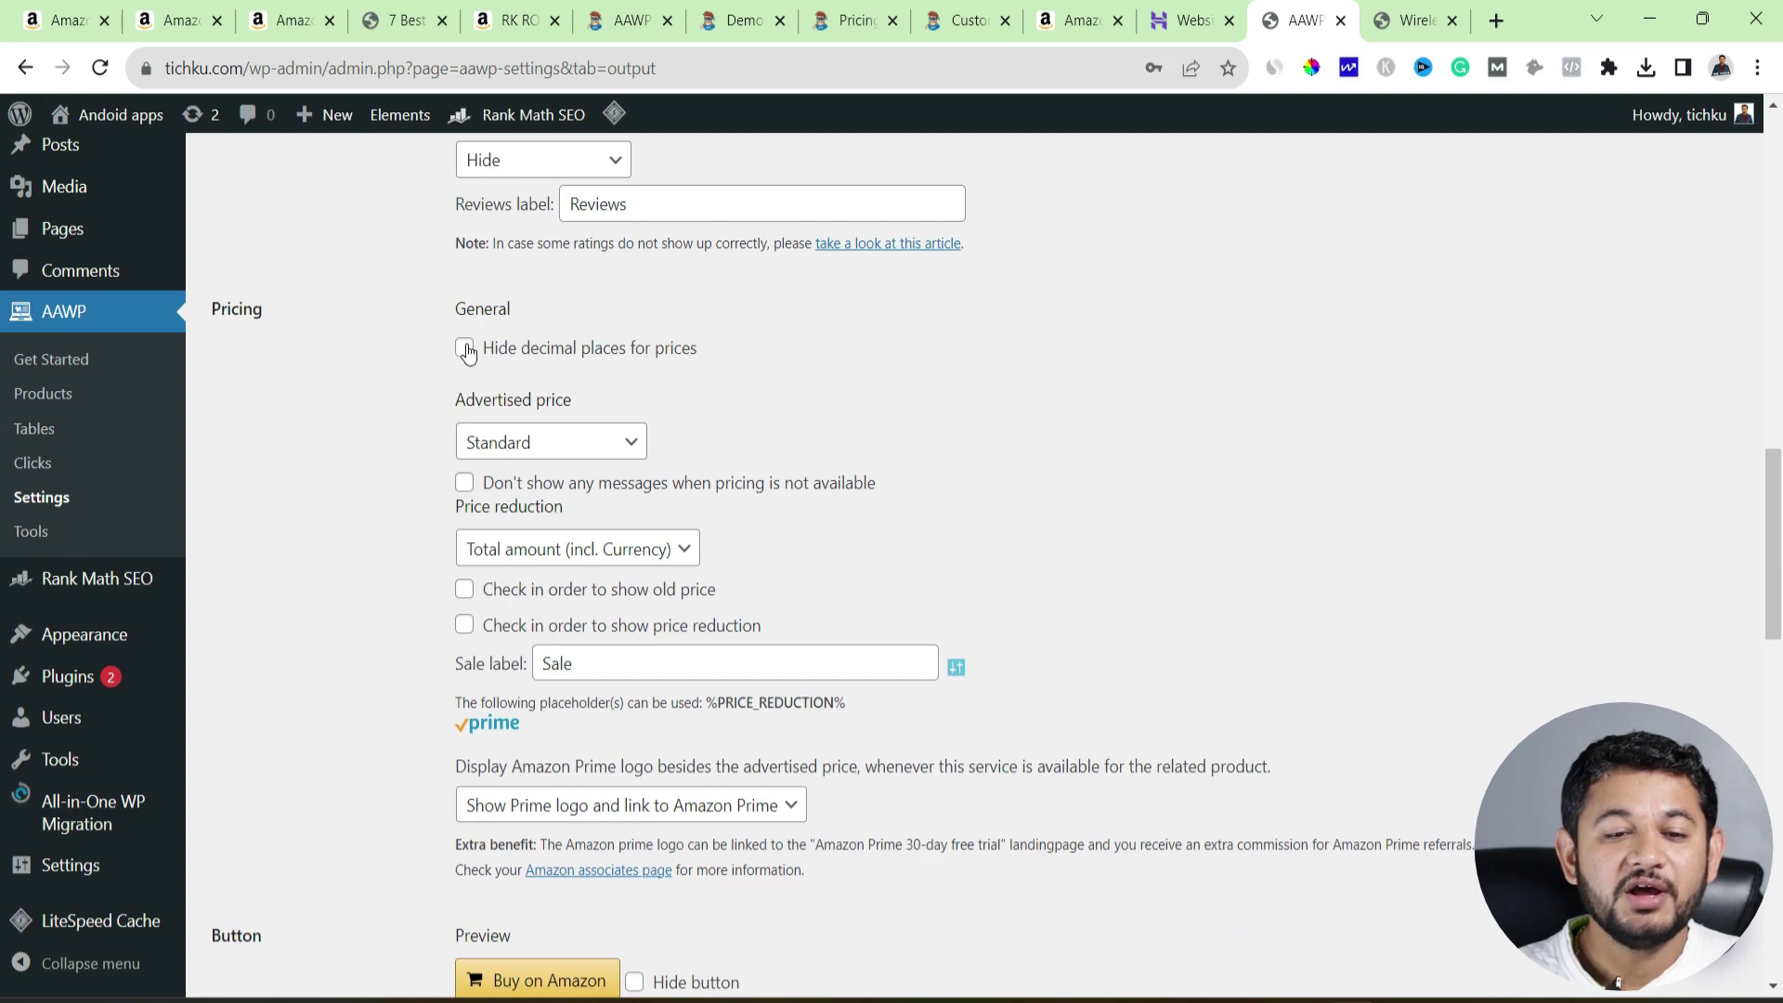
scroll(477, 573, down, 7)
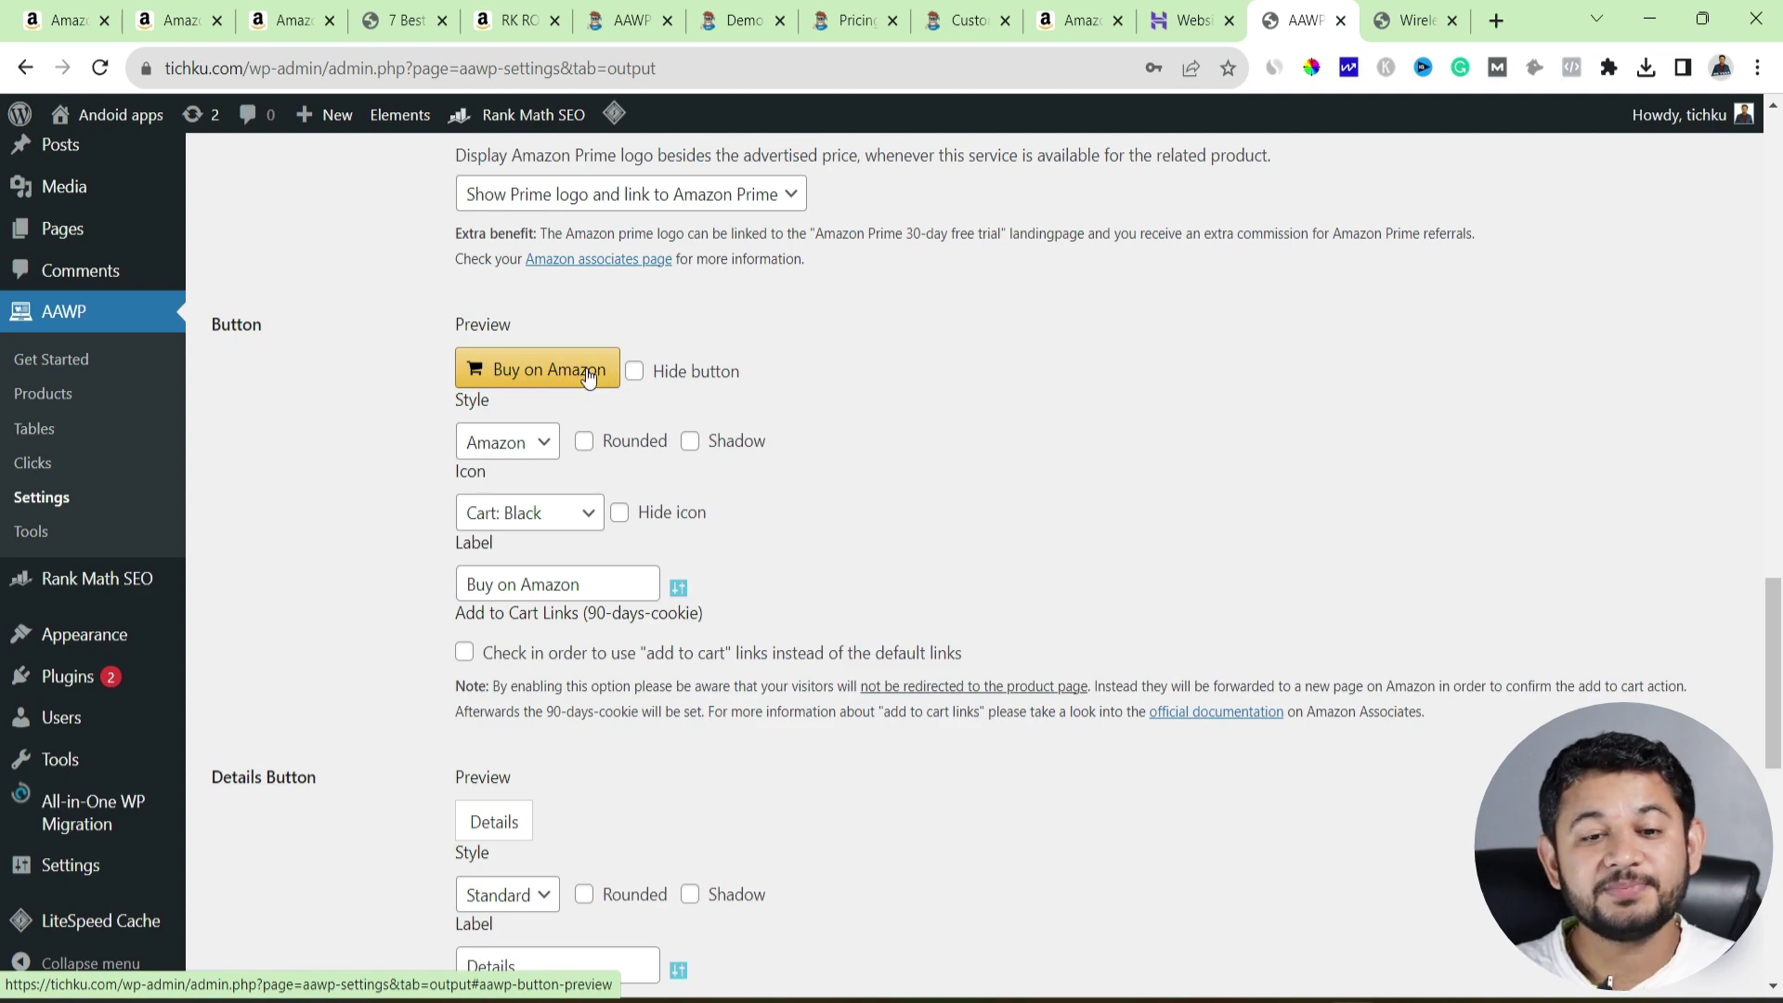
click(636, 372)
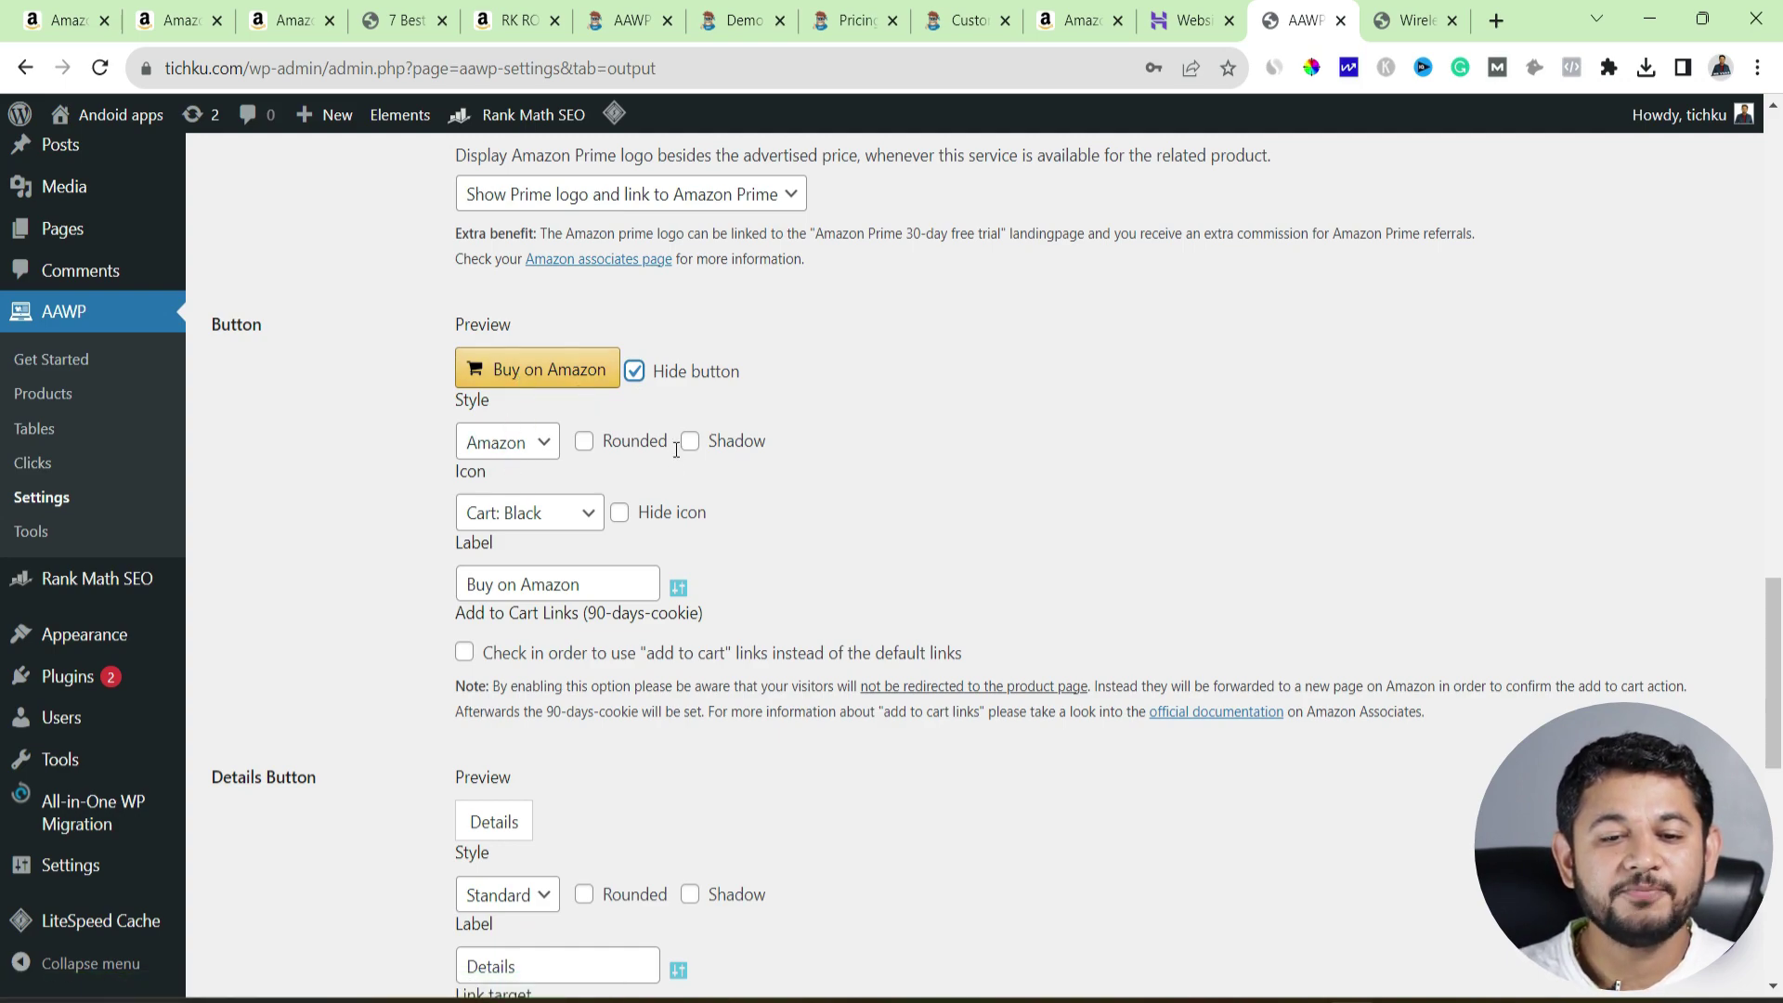
click(560, 517)
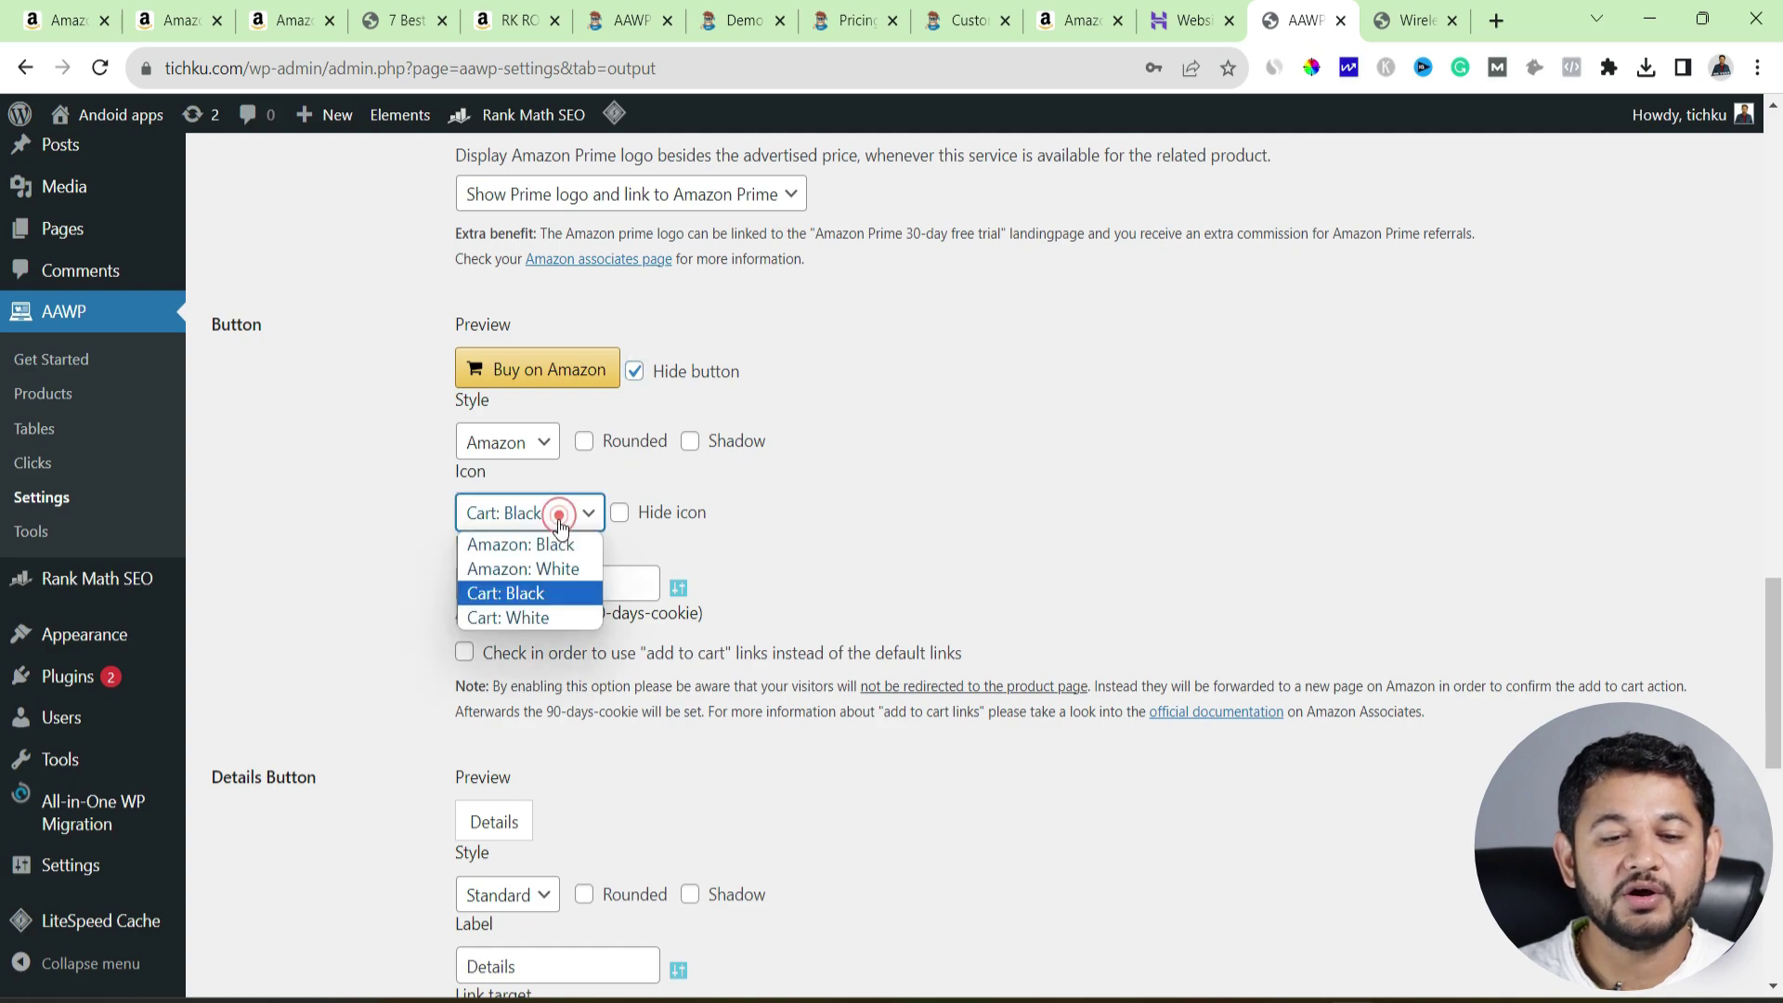
click(538, 595)
click(878, 461)
- Review the Details Button, CSS/JS Assets and Custom CSS options, and save the Output settings
scroll(676, 542, down, 3)
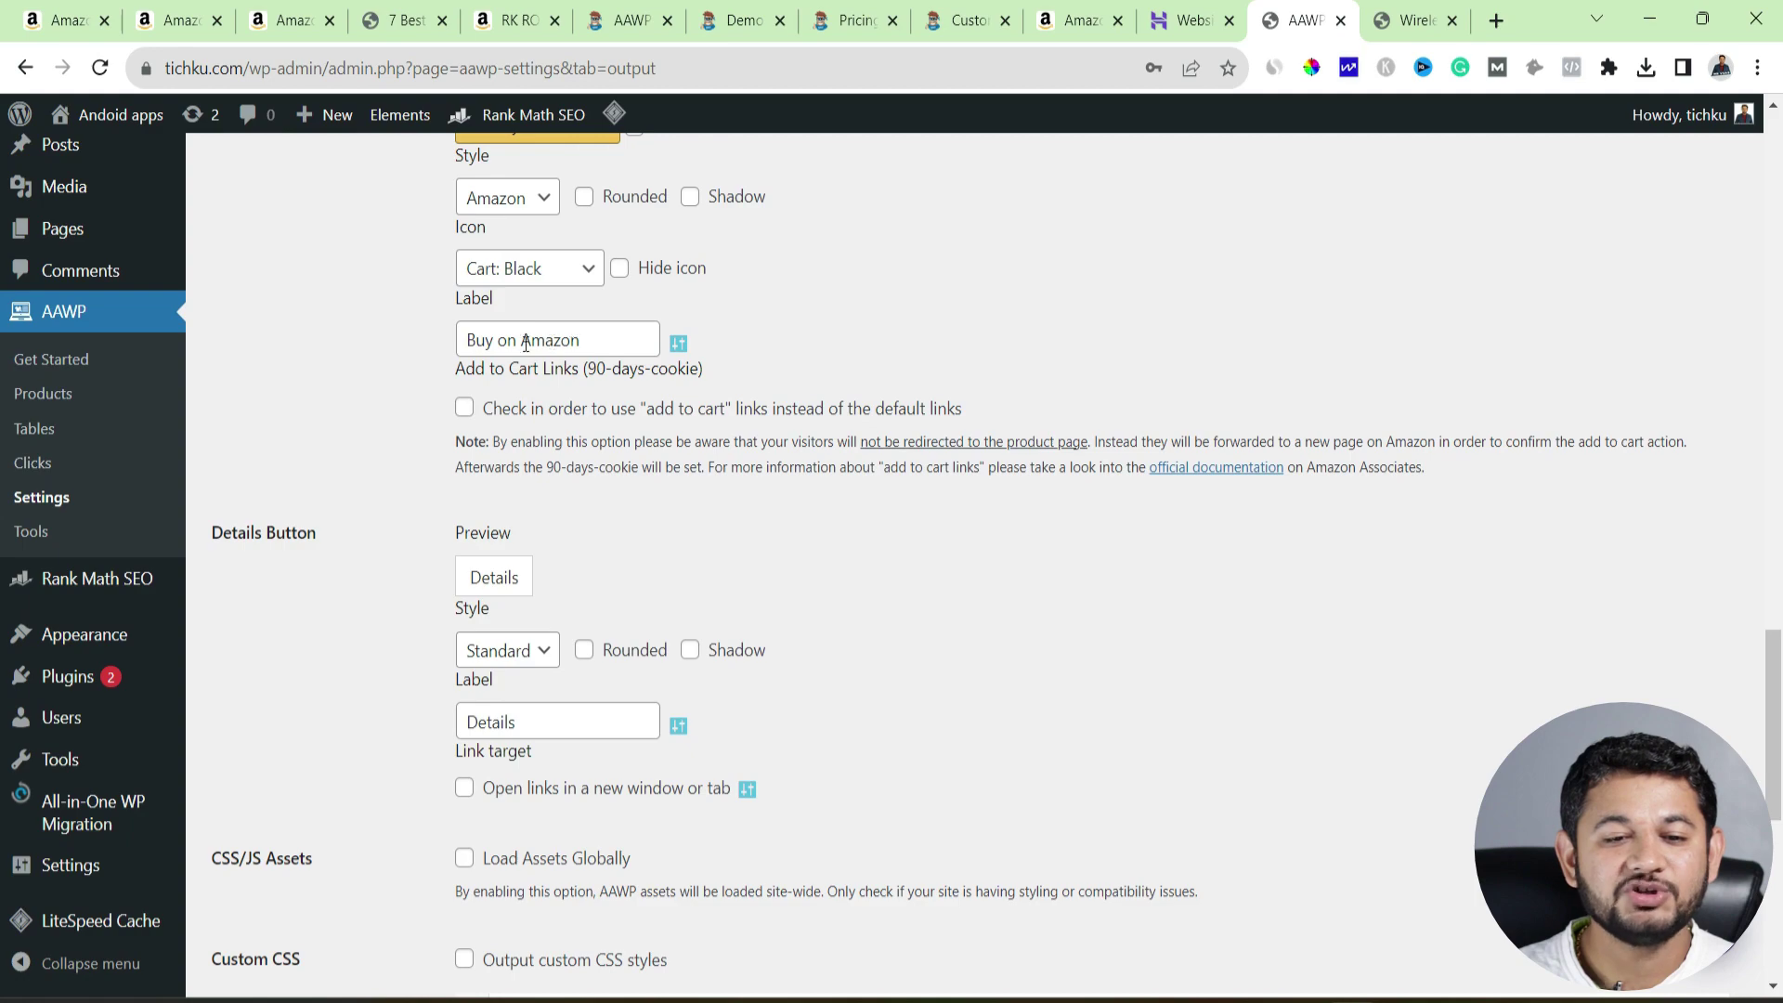
scroll(513, 420, down, 8)
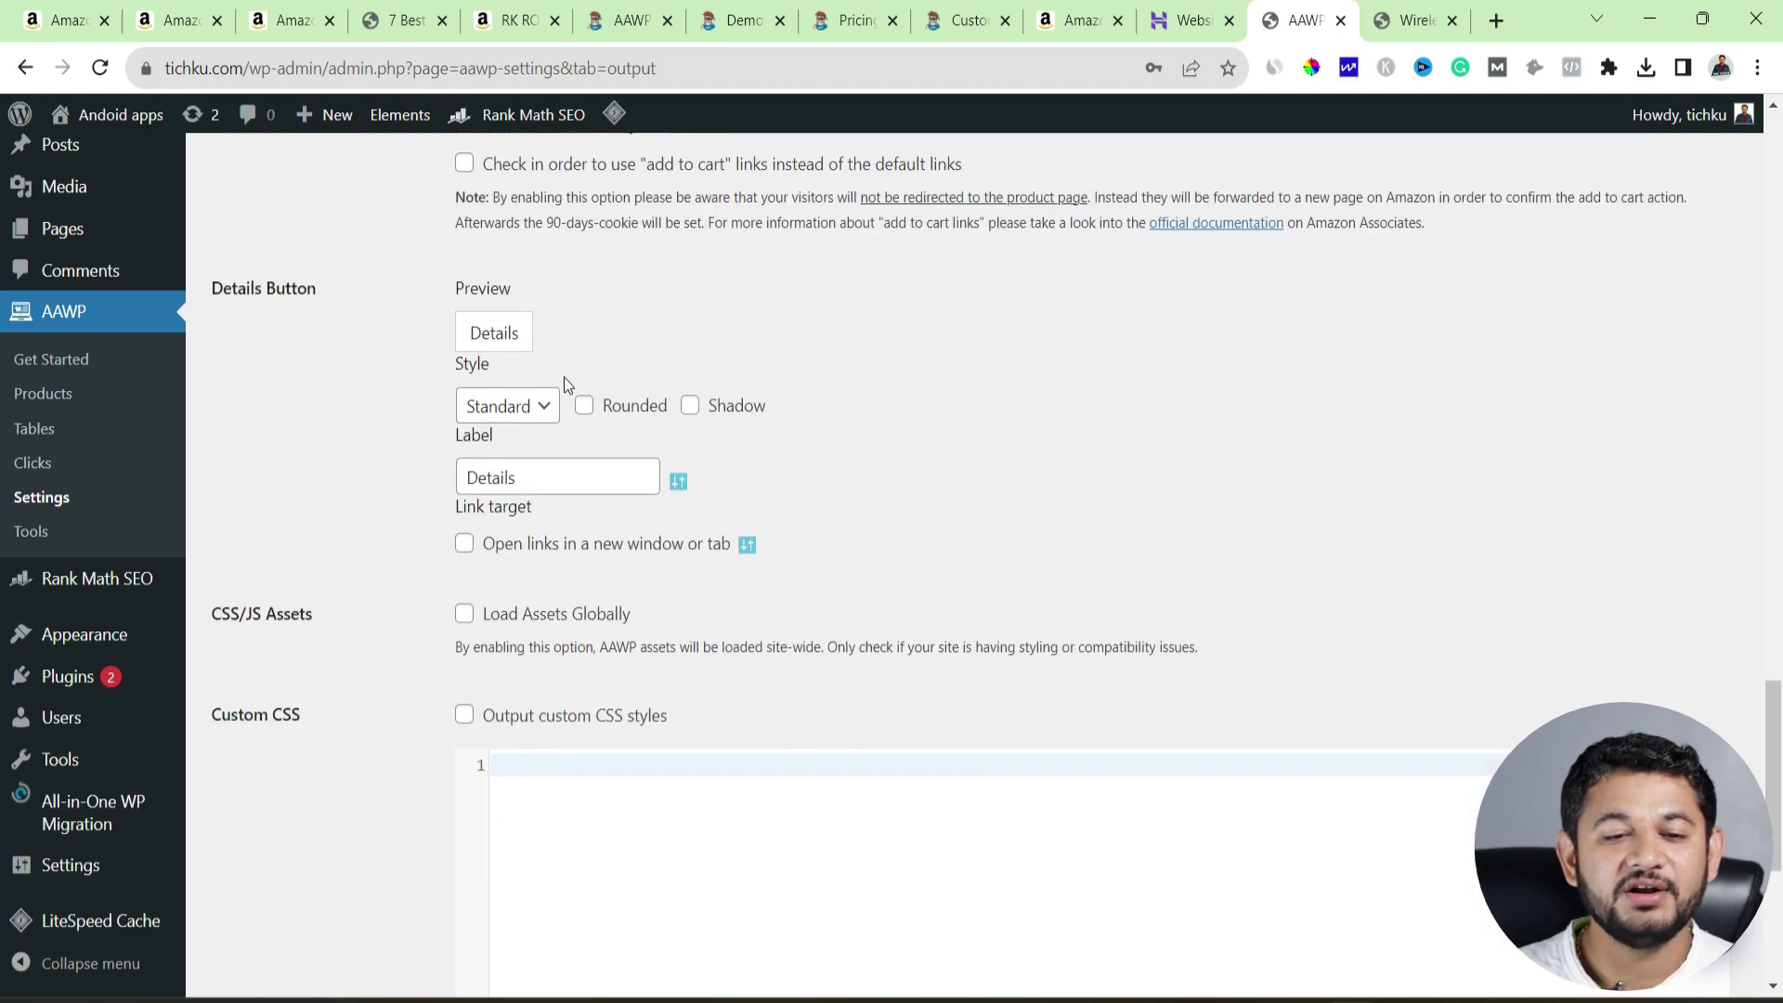
click(276, 729)
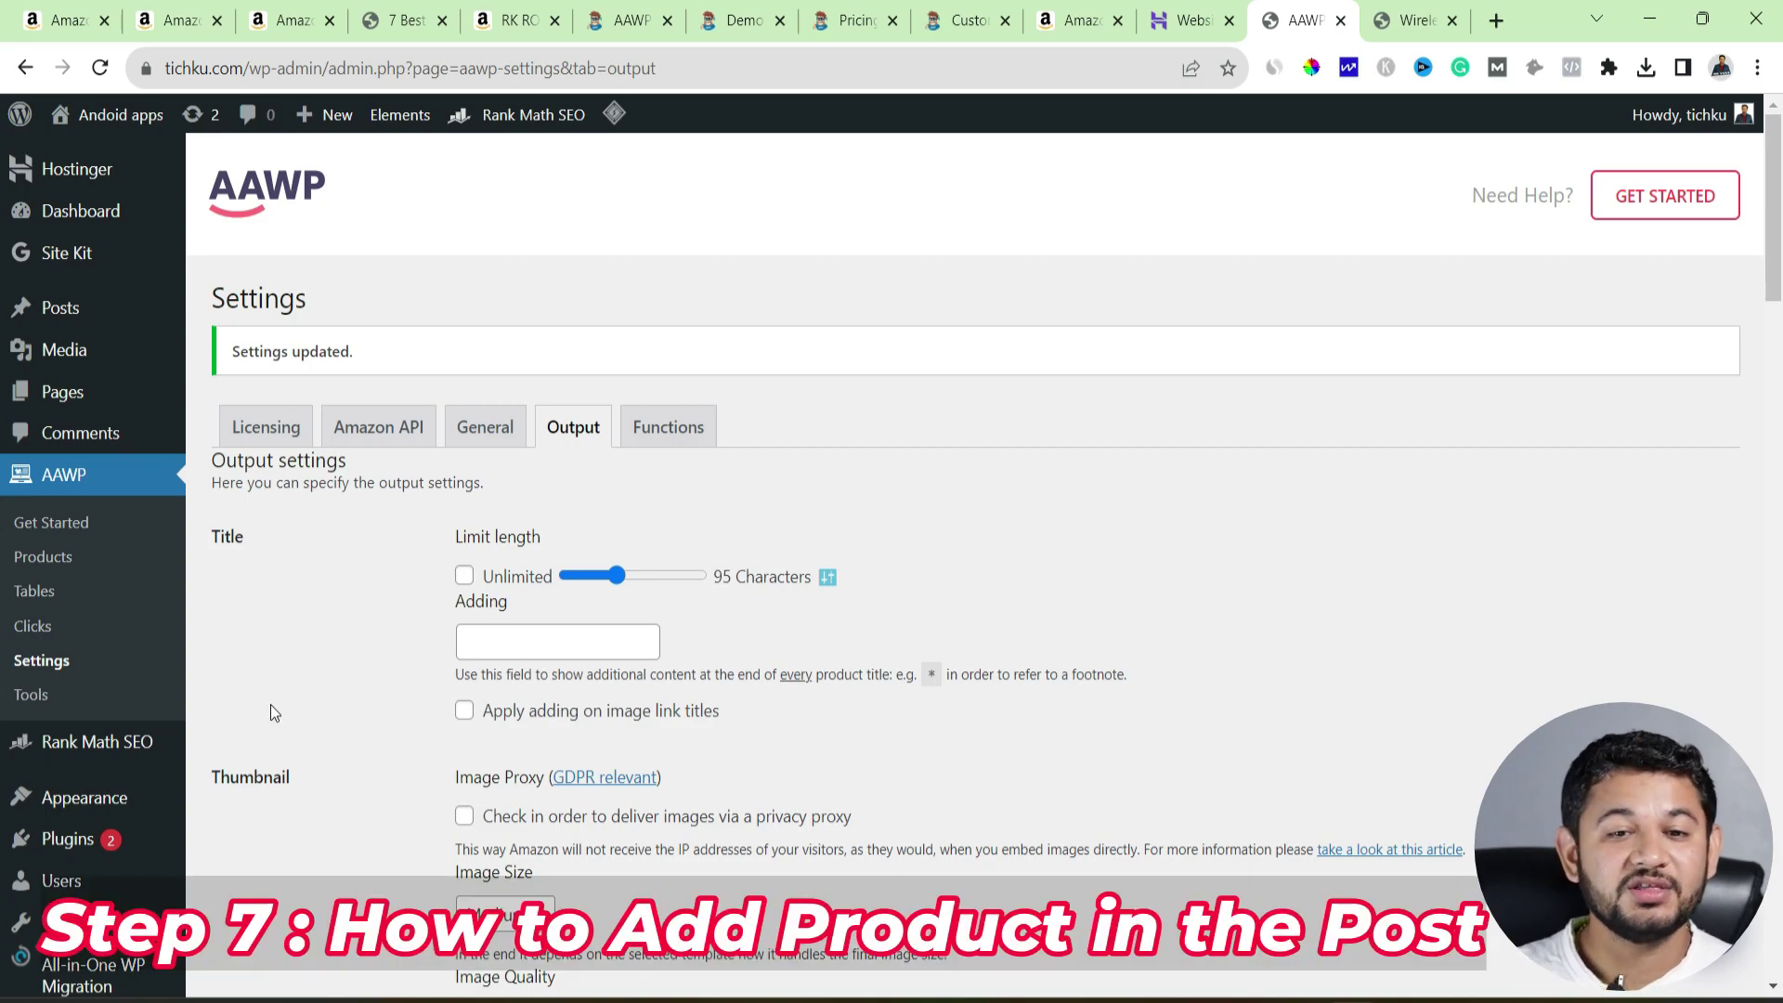
- Open the Templates page on getaawp.com and copy the default product box shortcode with the horizontal template
click(628, 13)
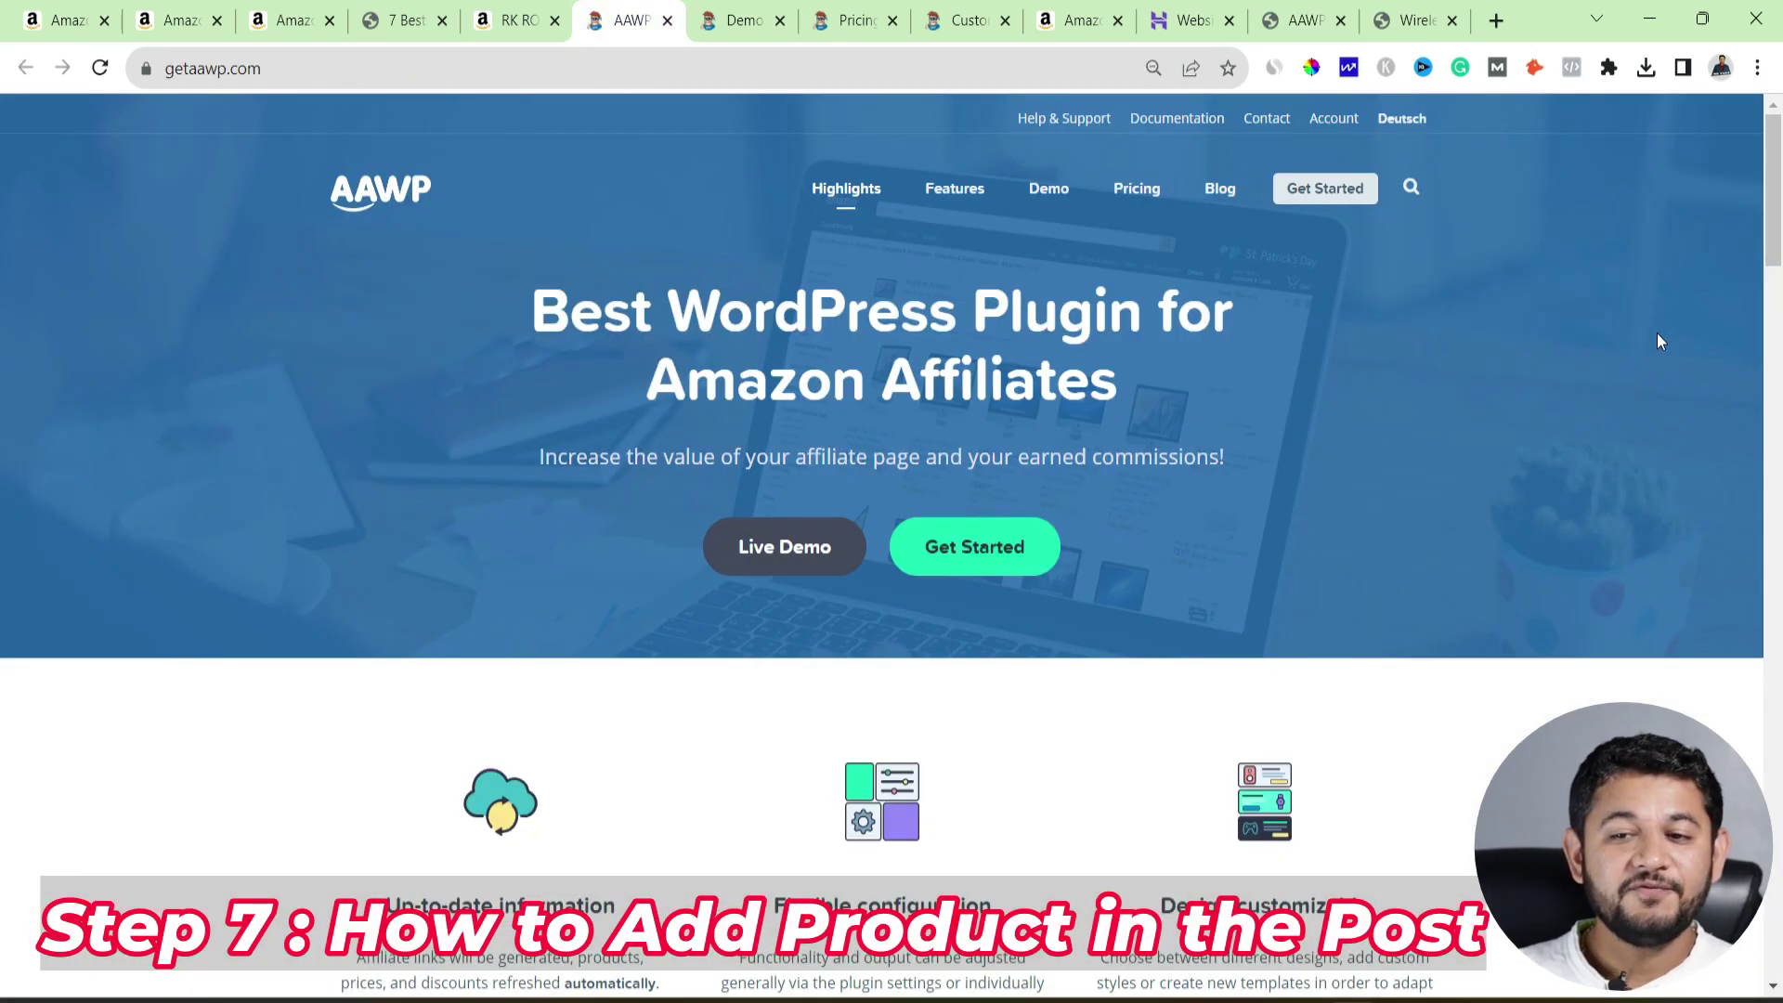
scroll(822, 726, down, 20)
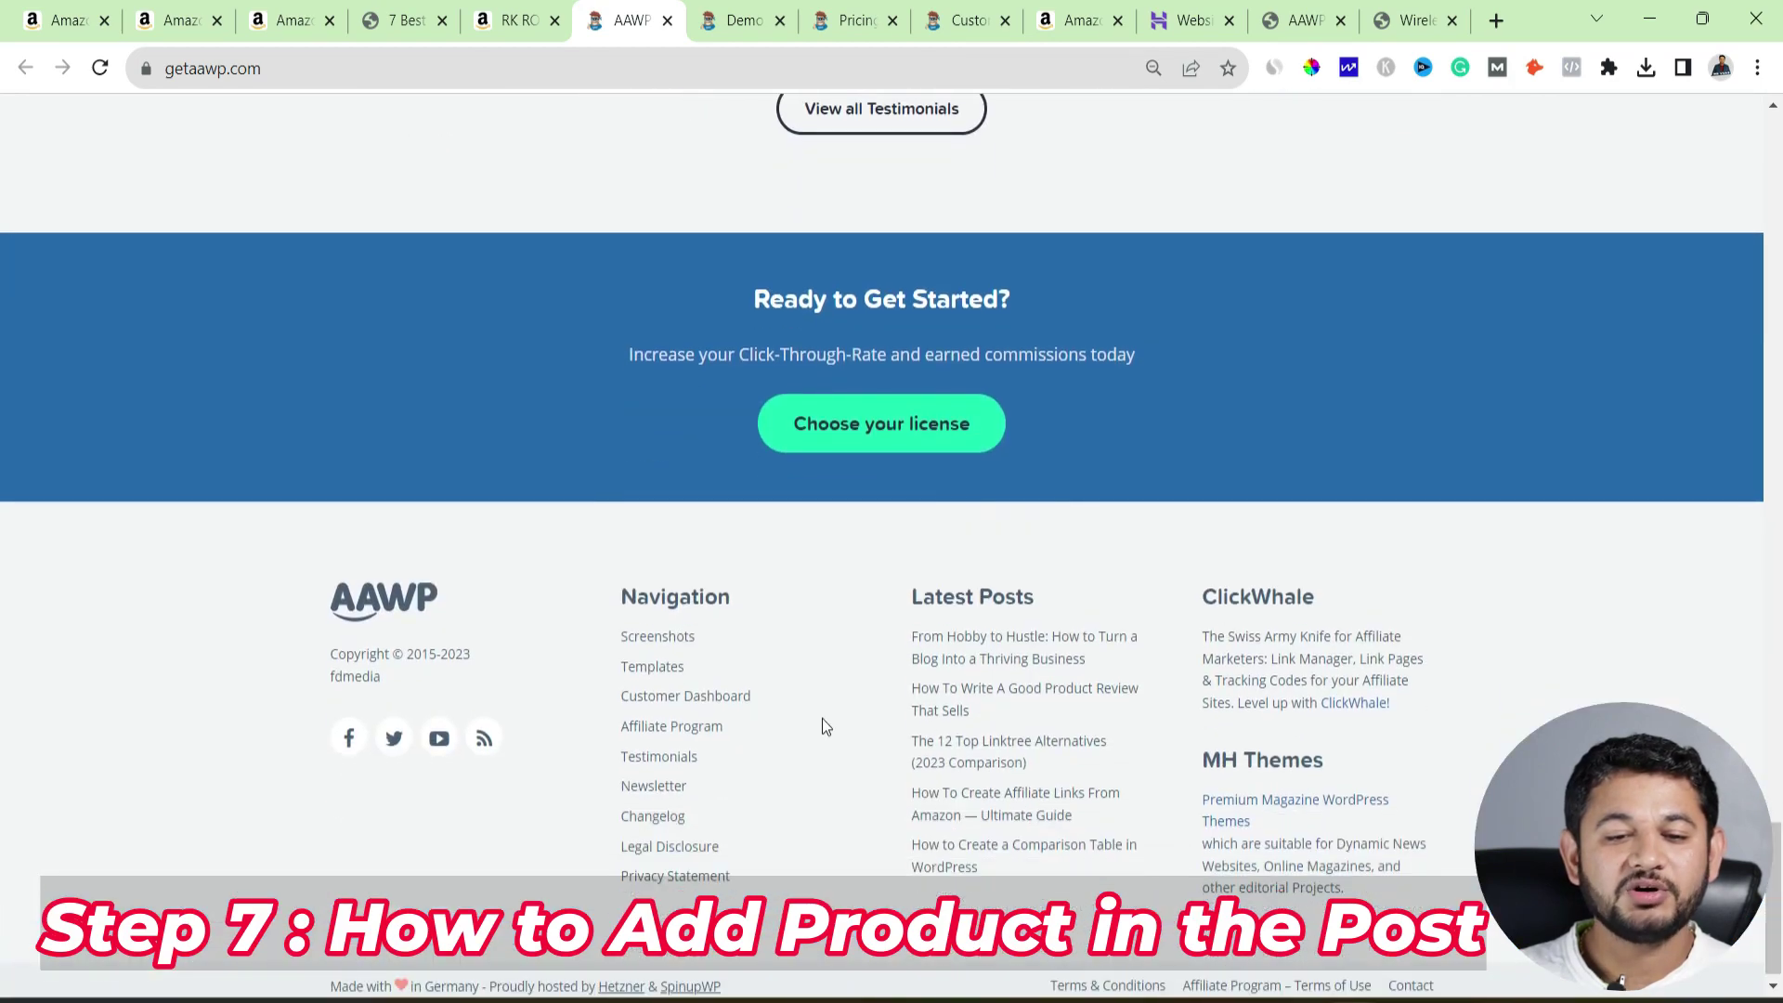
click(676, 669)
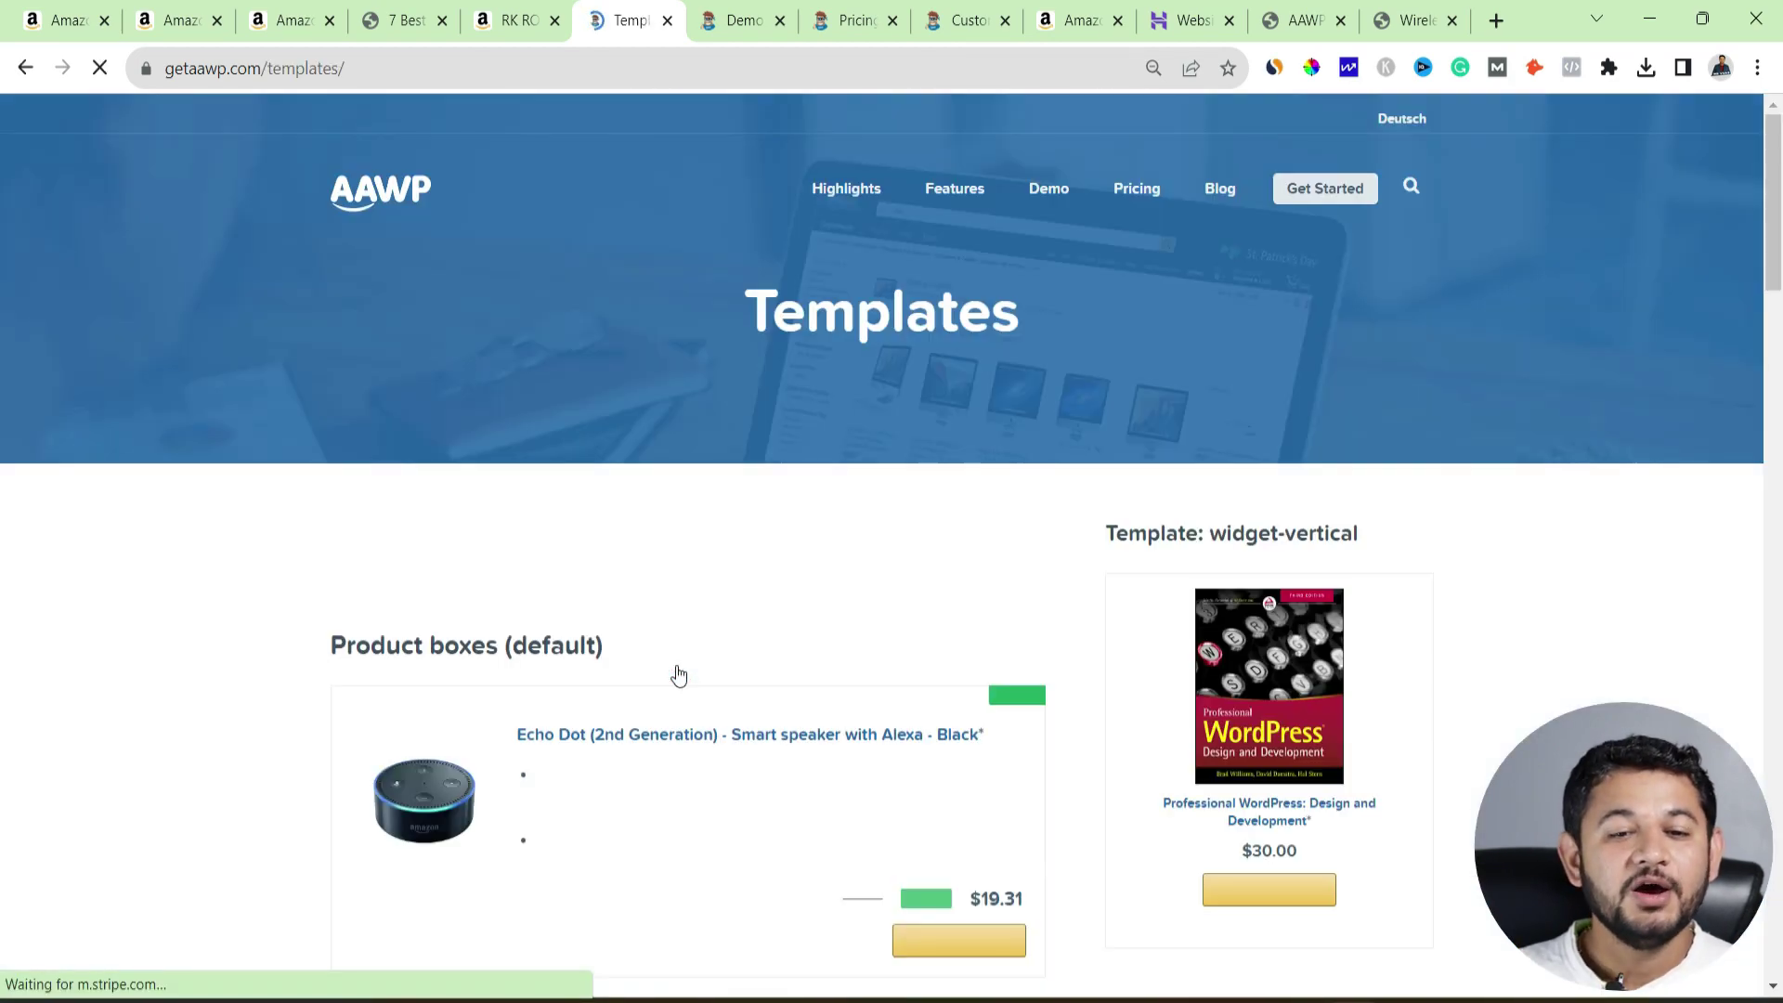
scroll(677, 663, down, 4)
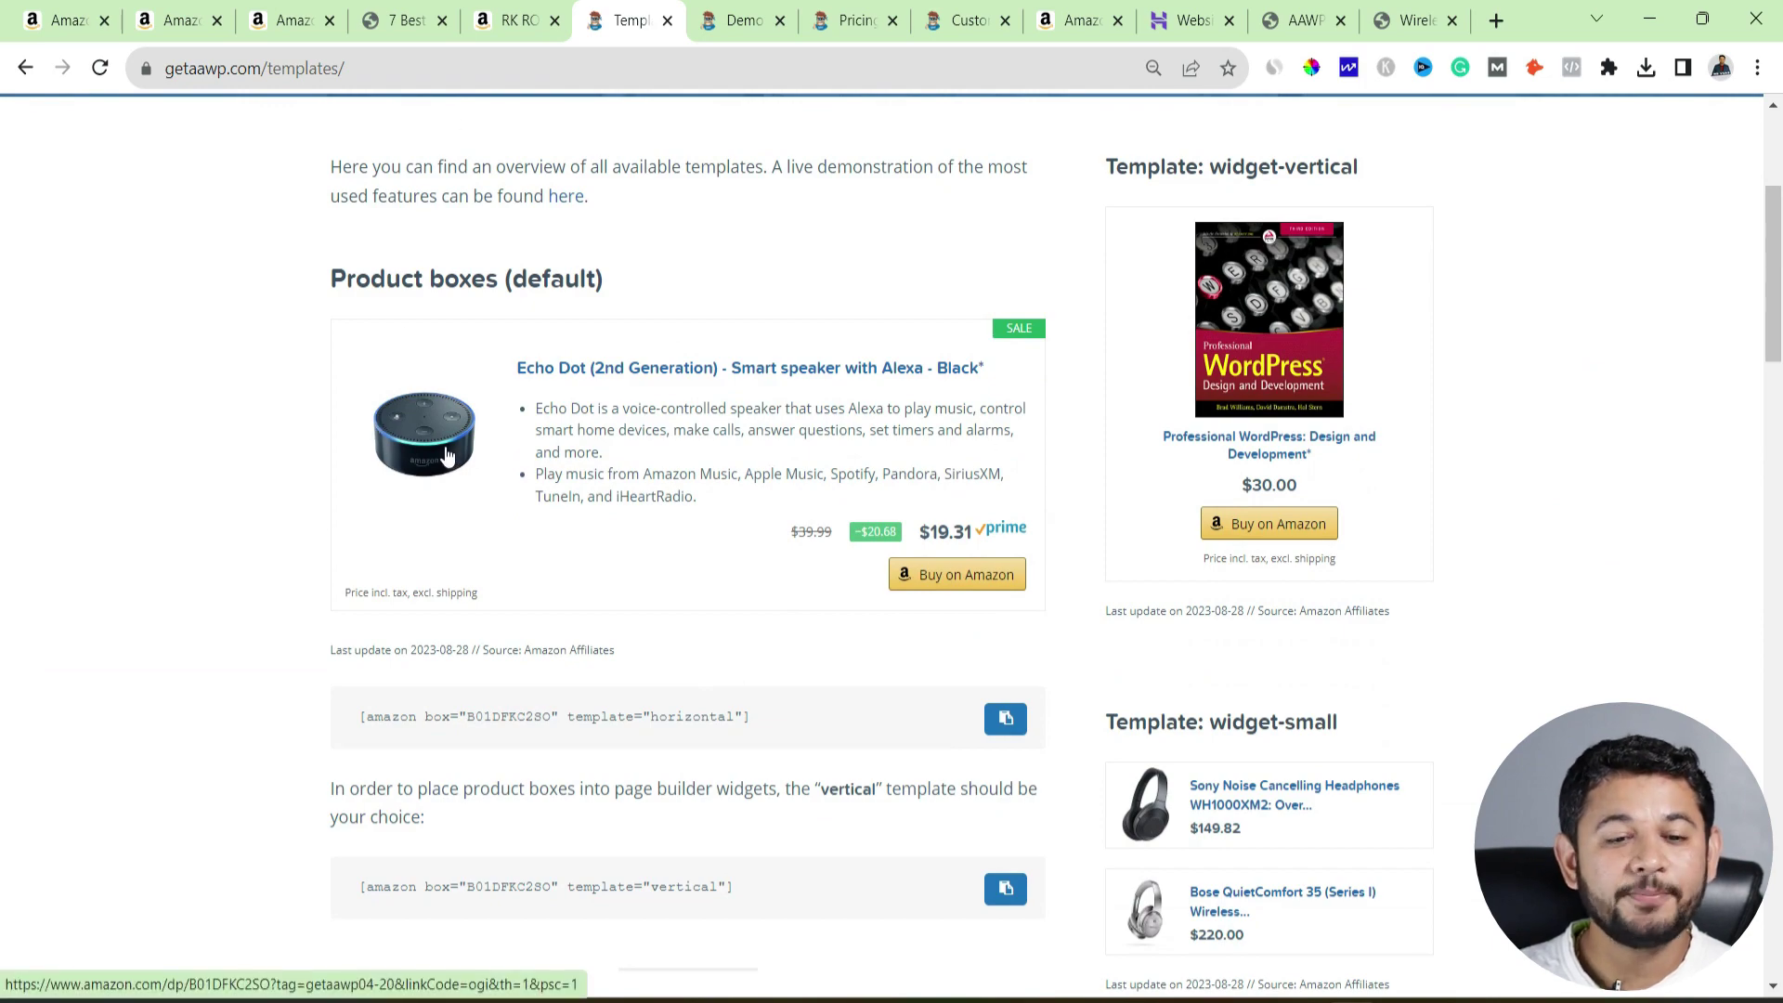
click(1006, 718)
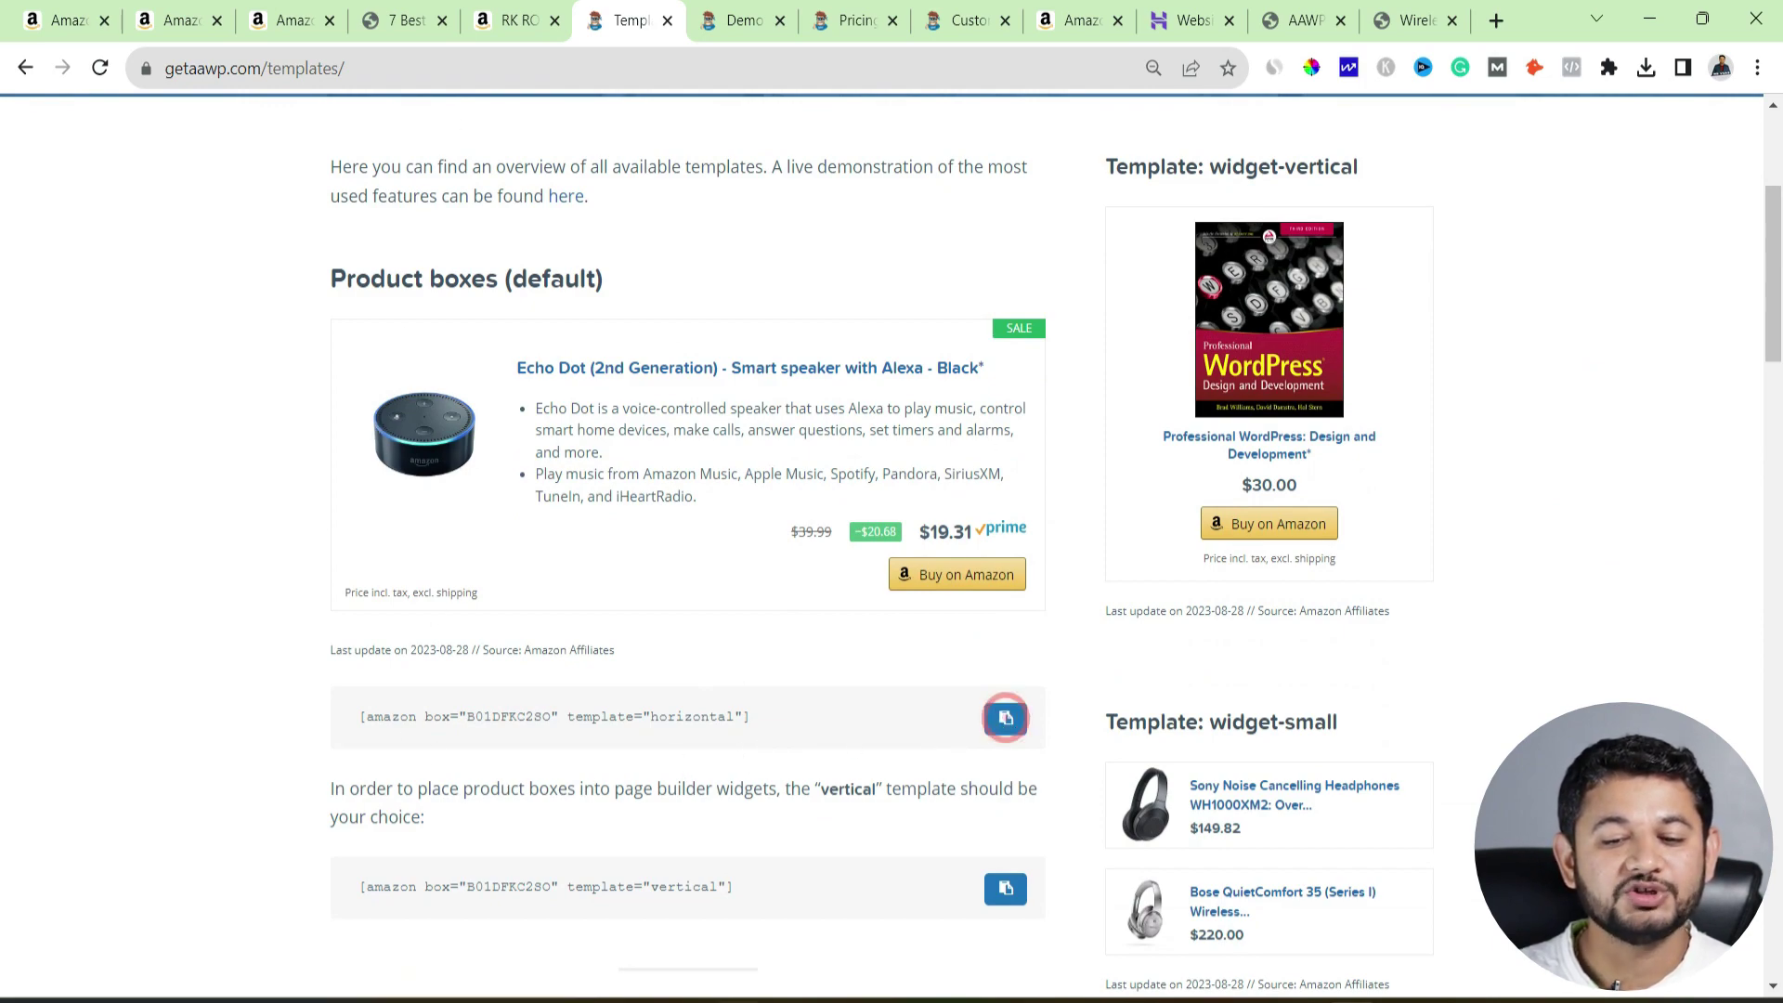
- Switch to Notepad, paste the horizontal product box shortcode and highlight the product ID inside it
key(alt+Tab)
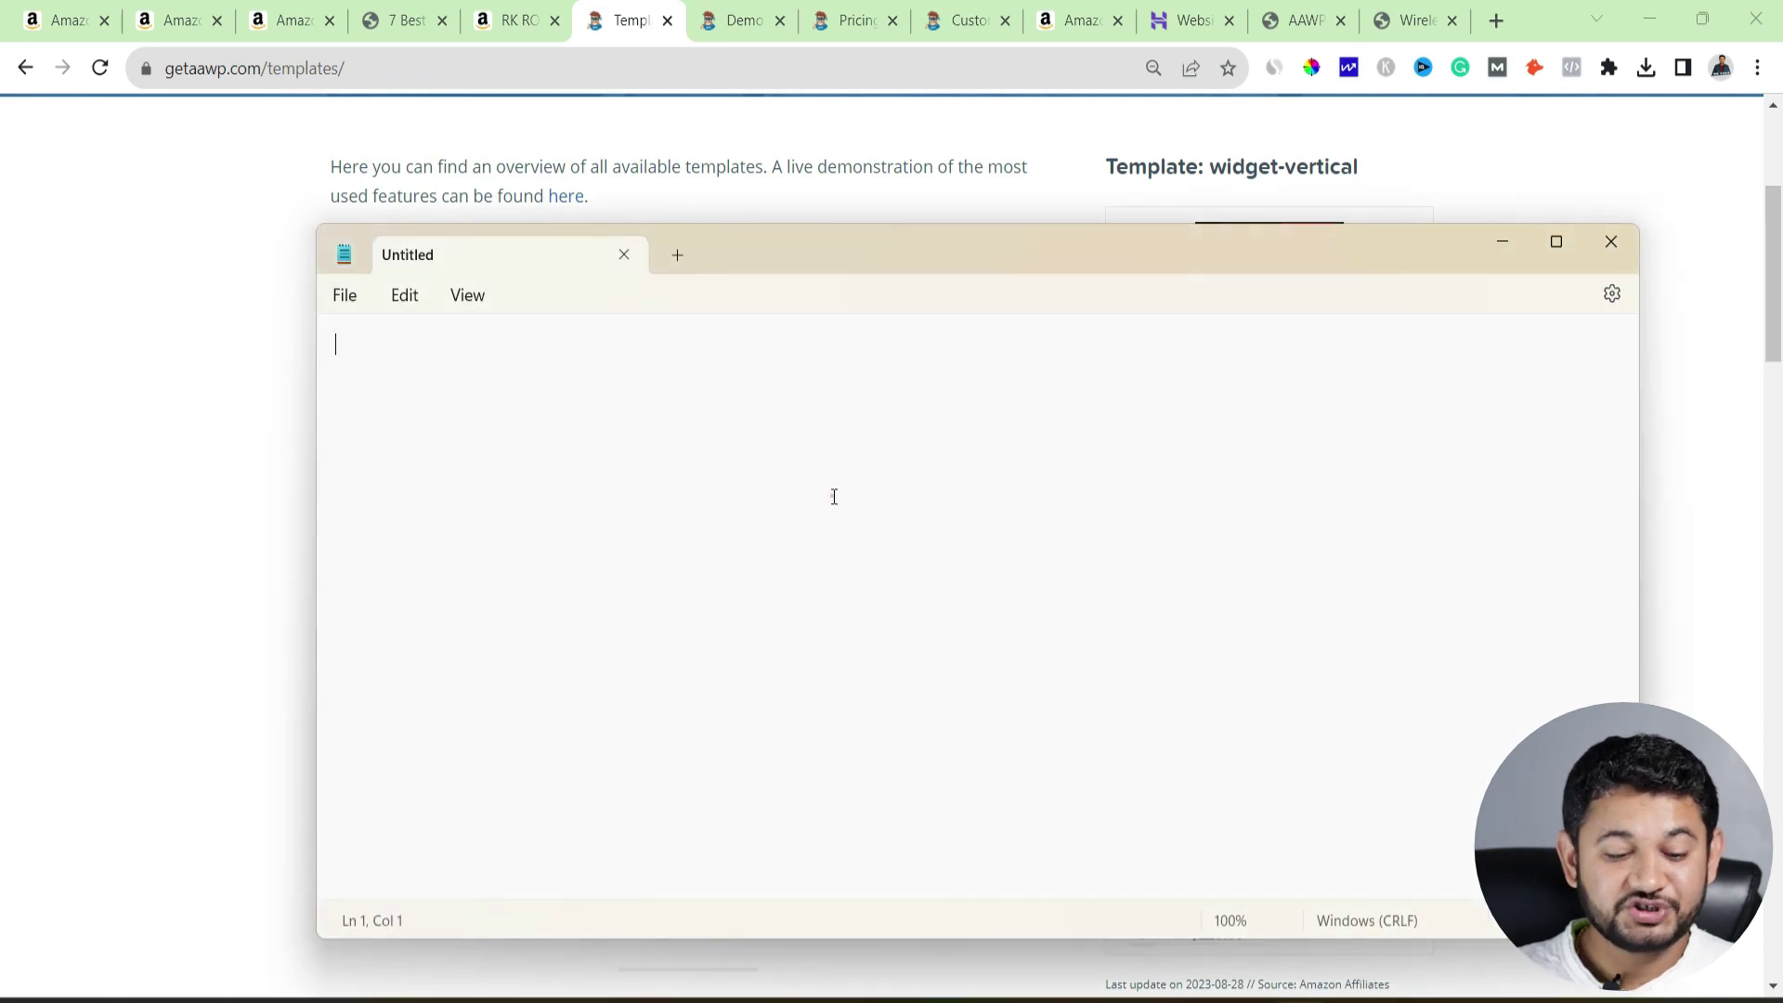
click(832, 493)
key(ctrl+v)
drag(839, 340, 239, 342)
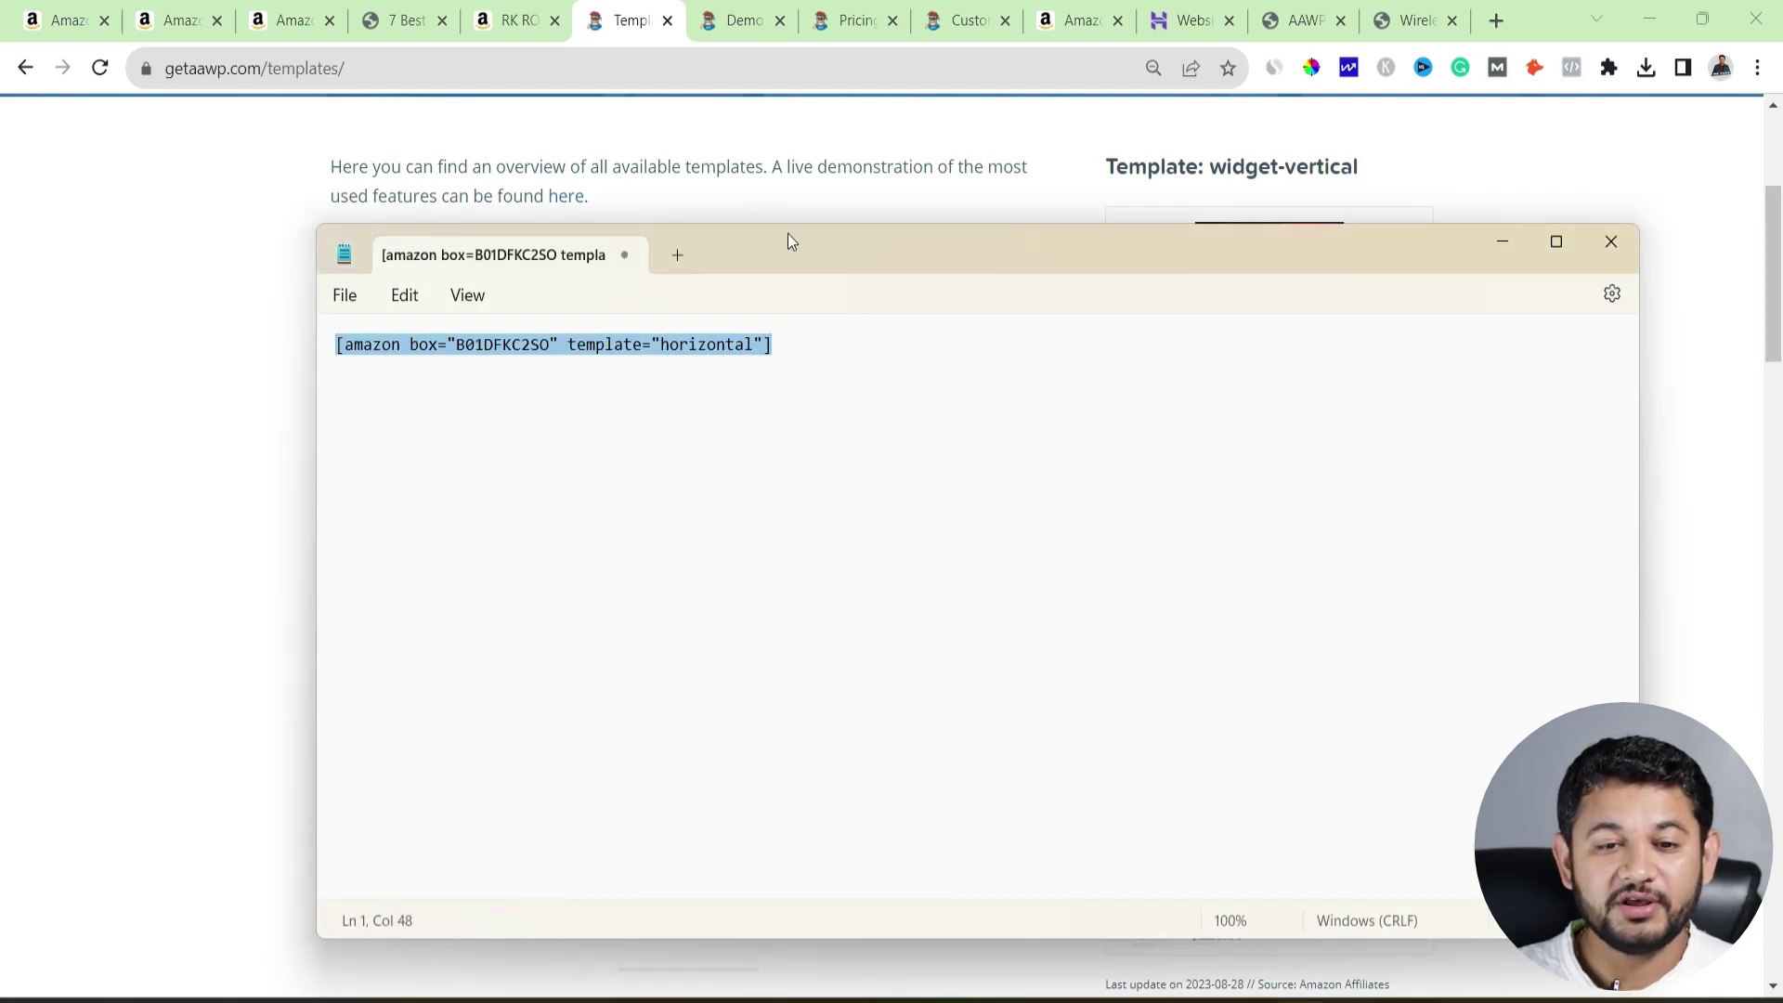
drag(788, 241, 1047, 323)
double_click(786, 429)
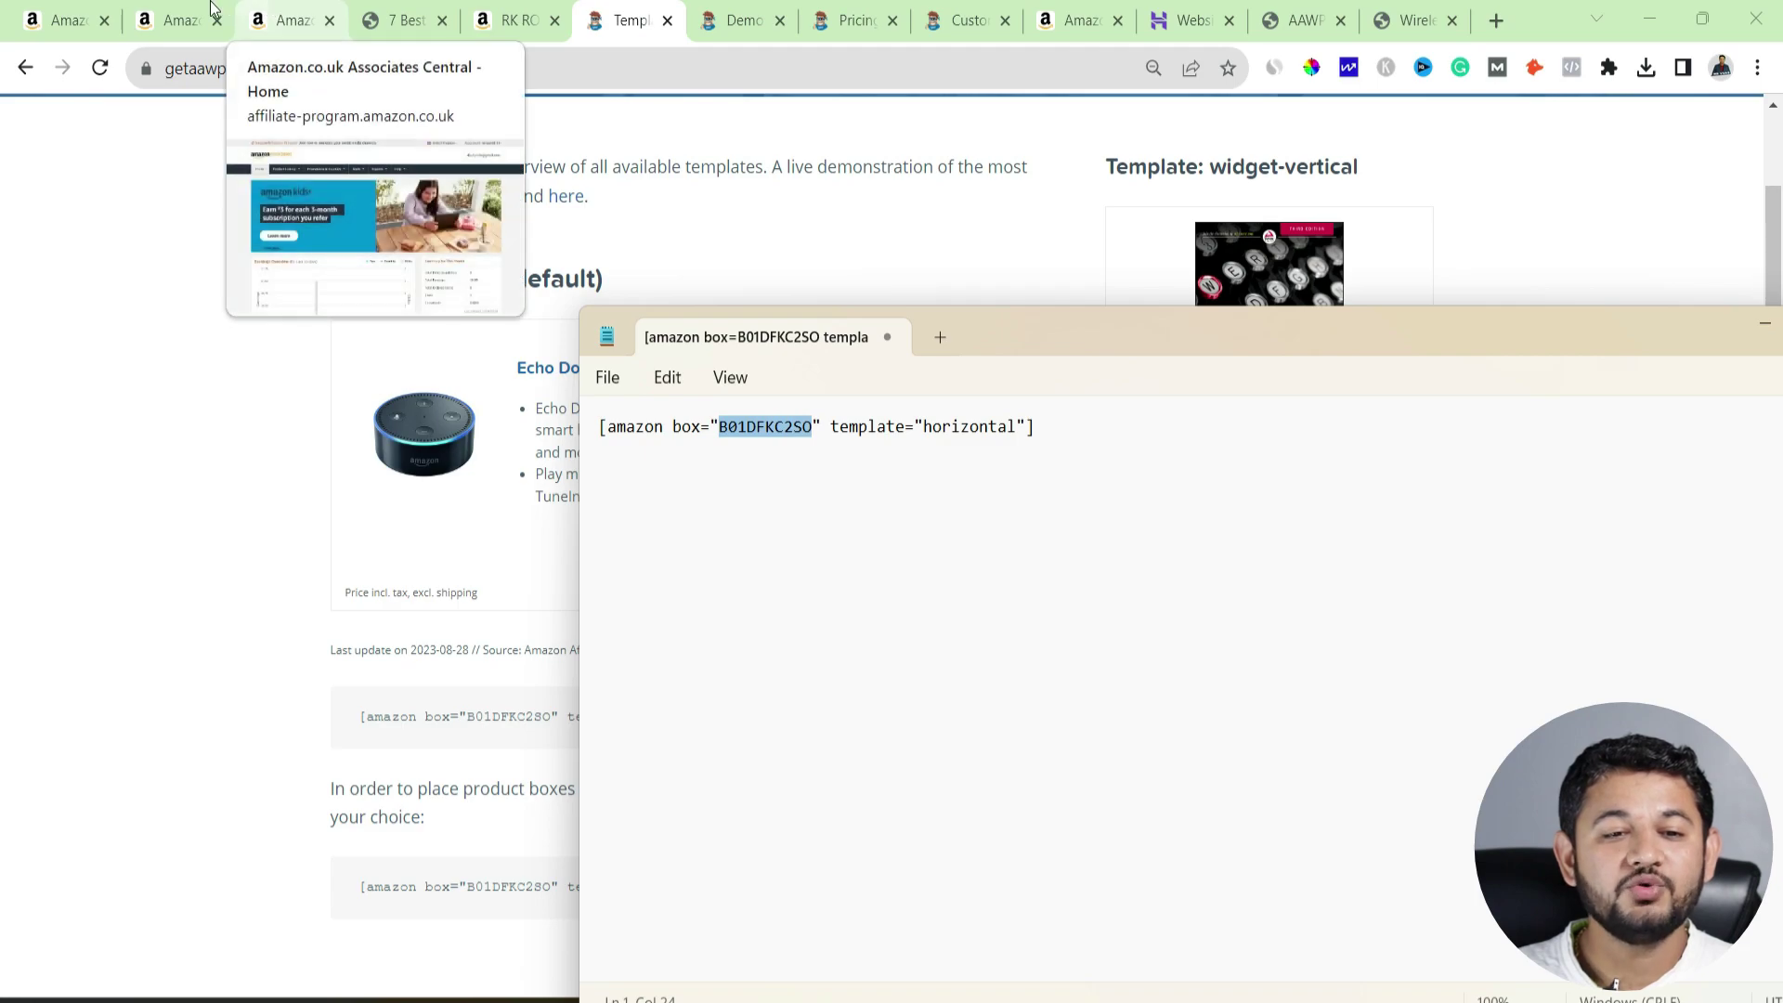
- Switch to the Rode Wireless GO II Amazon page and copy the ASIN B09PXCZ247 from its product information
key(alt+Tab)
click(180, 9)
scroll(572, 460, down, 15)
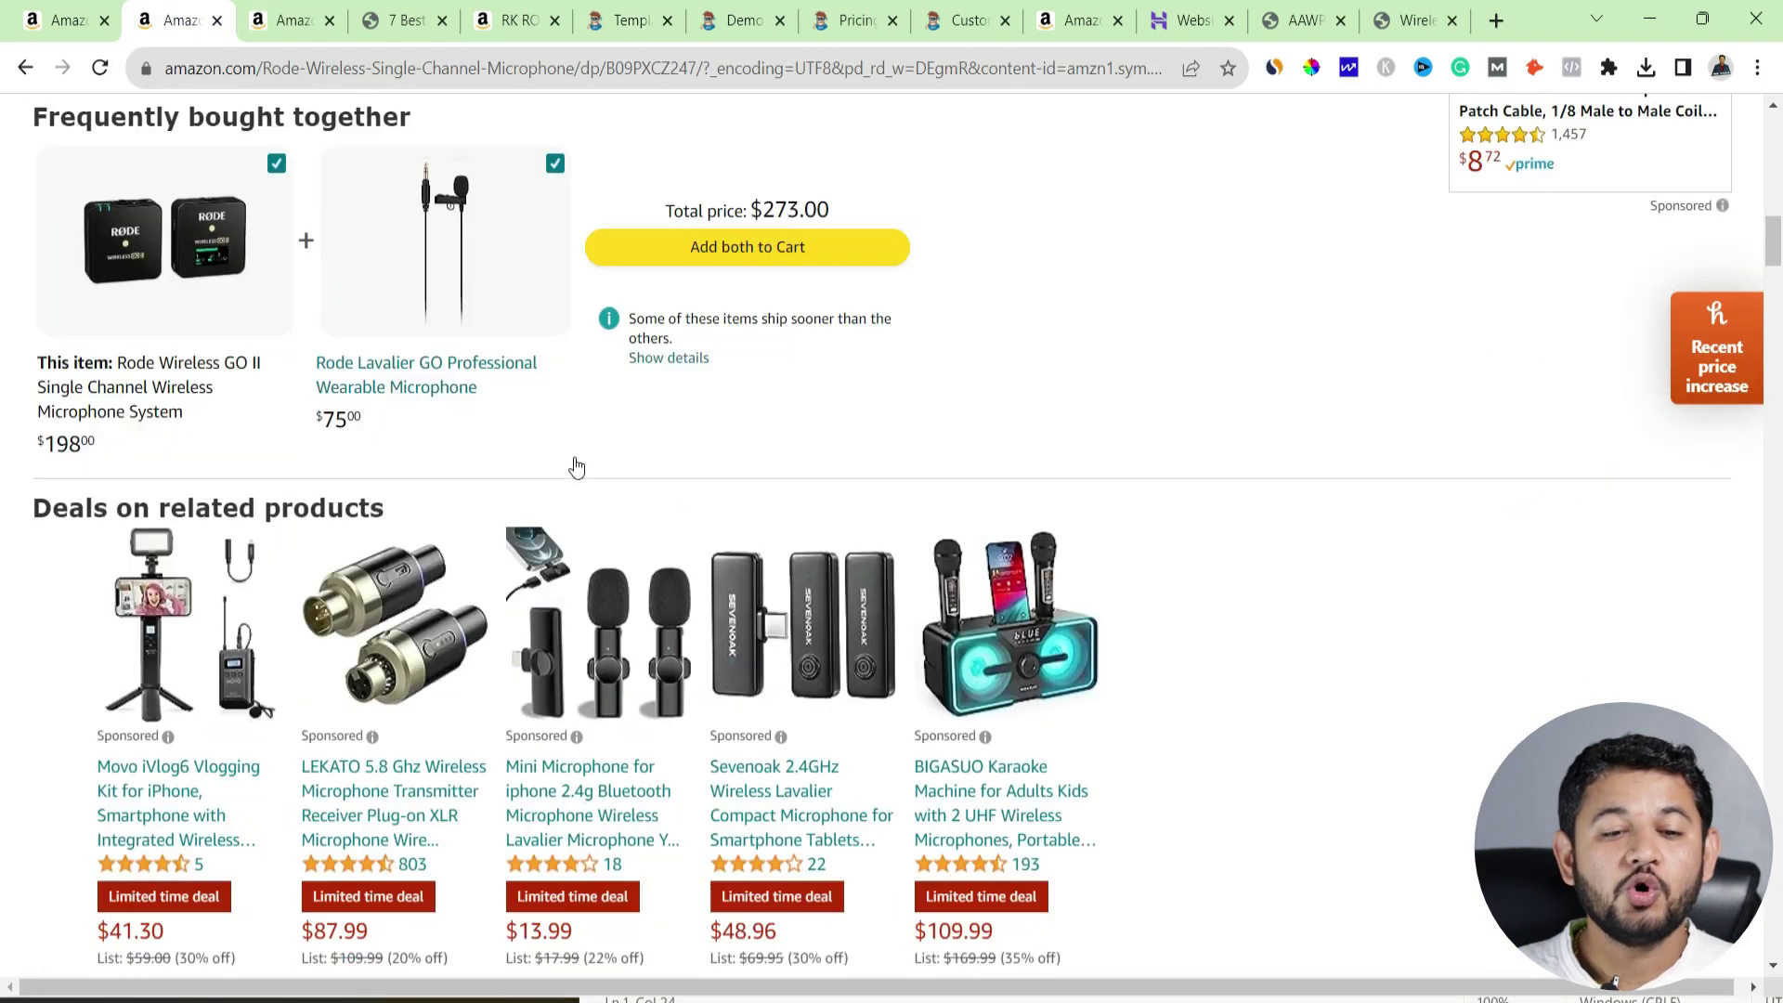
scroll(576, 452, down, 14)
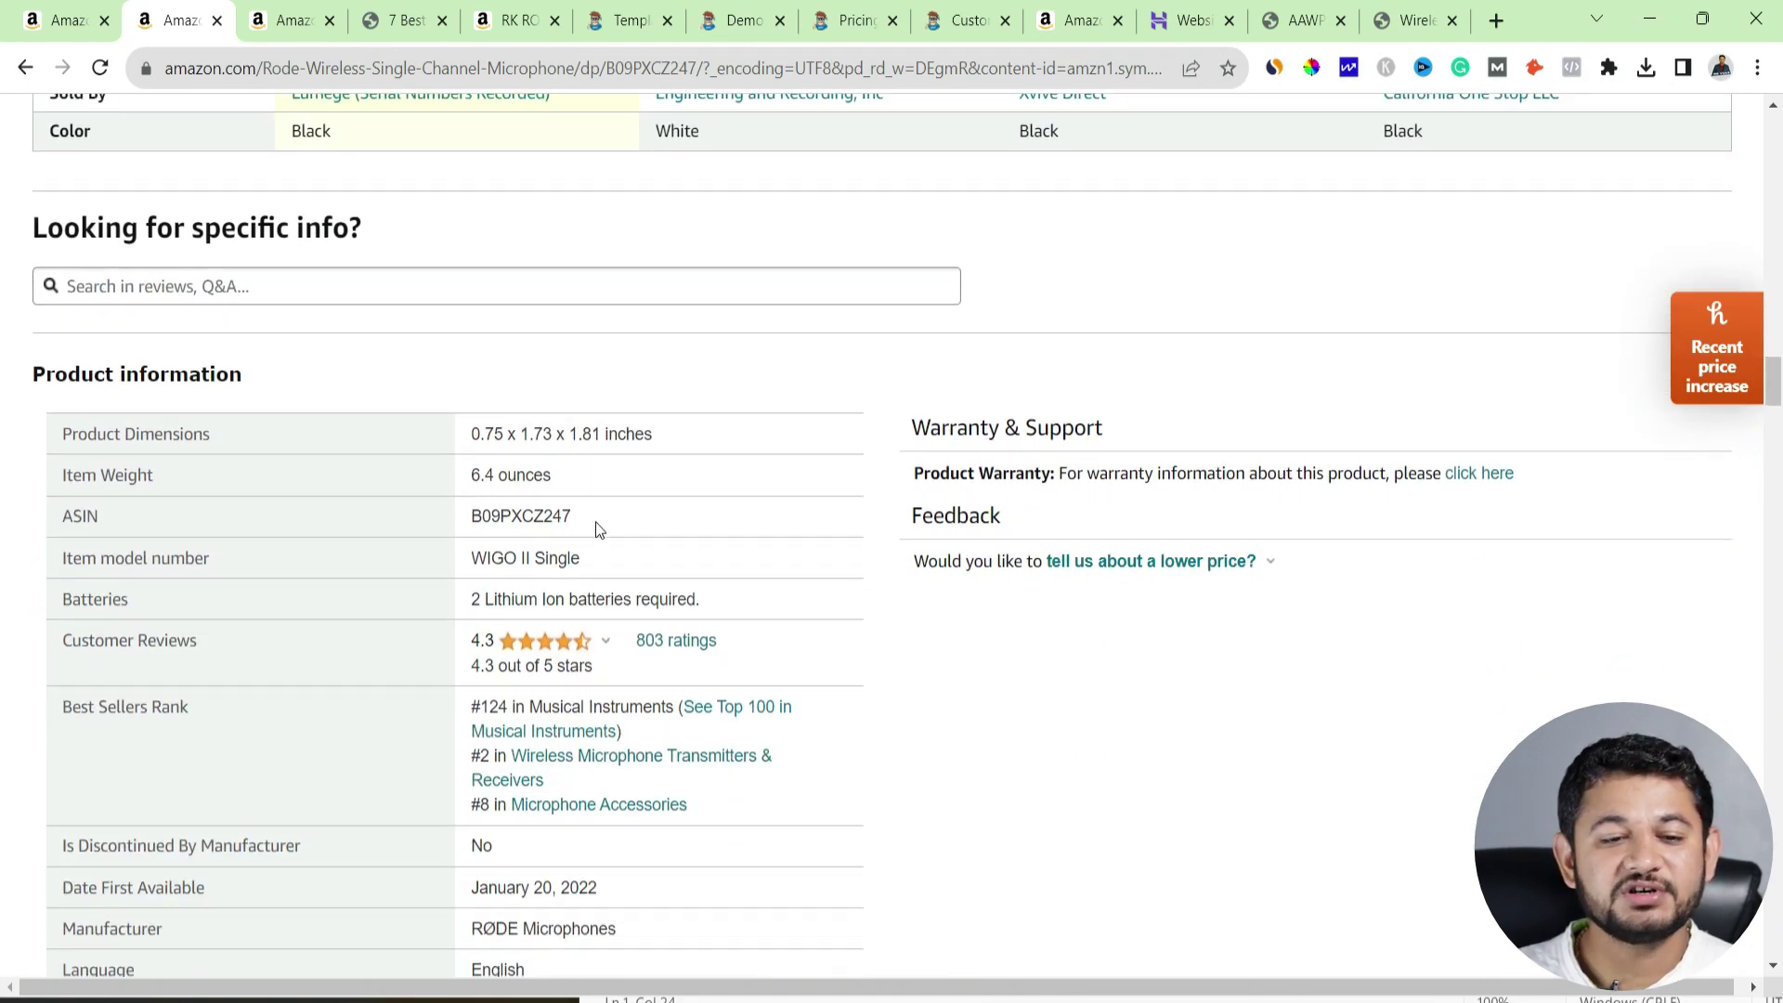
drag(597, 517, 467, 518)
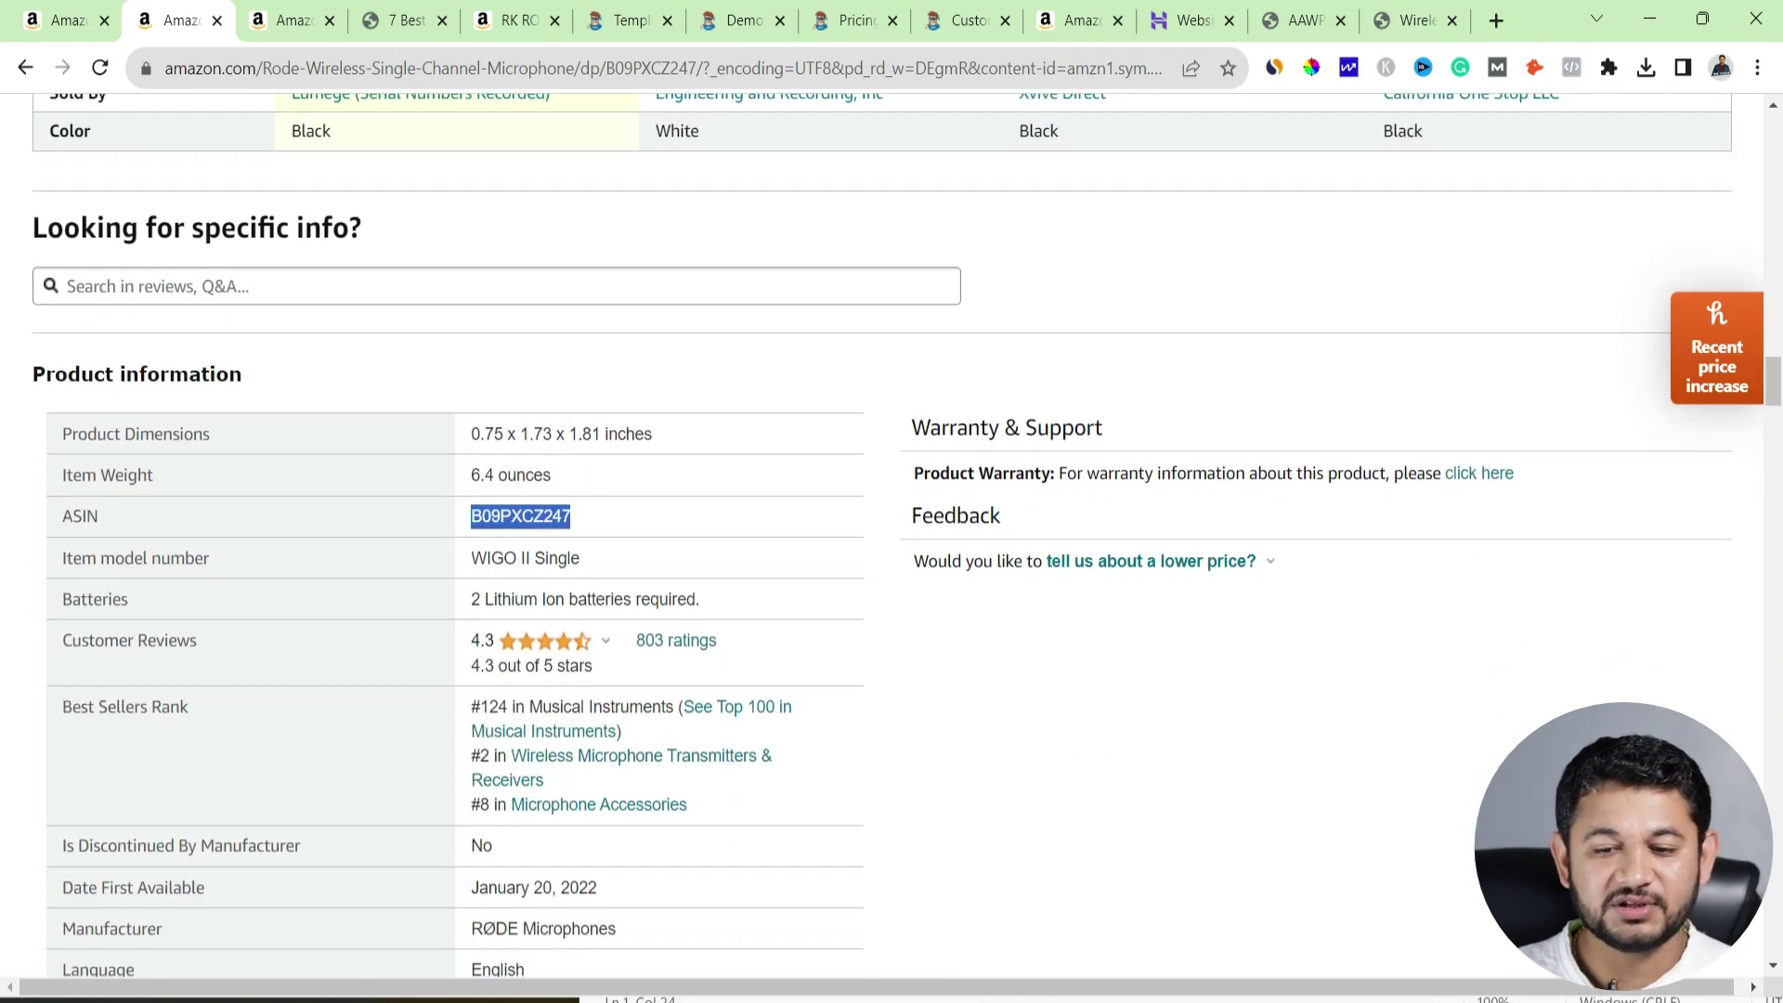
- In Notepad, replace the shortcode's product ID with B09PXCZ247 and copy the whole shortcode
key(alt+Tab)
click(721, 499)
double_click(756, 428)
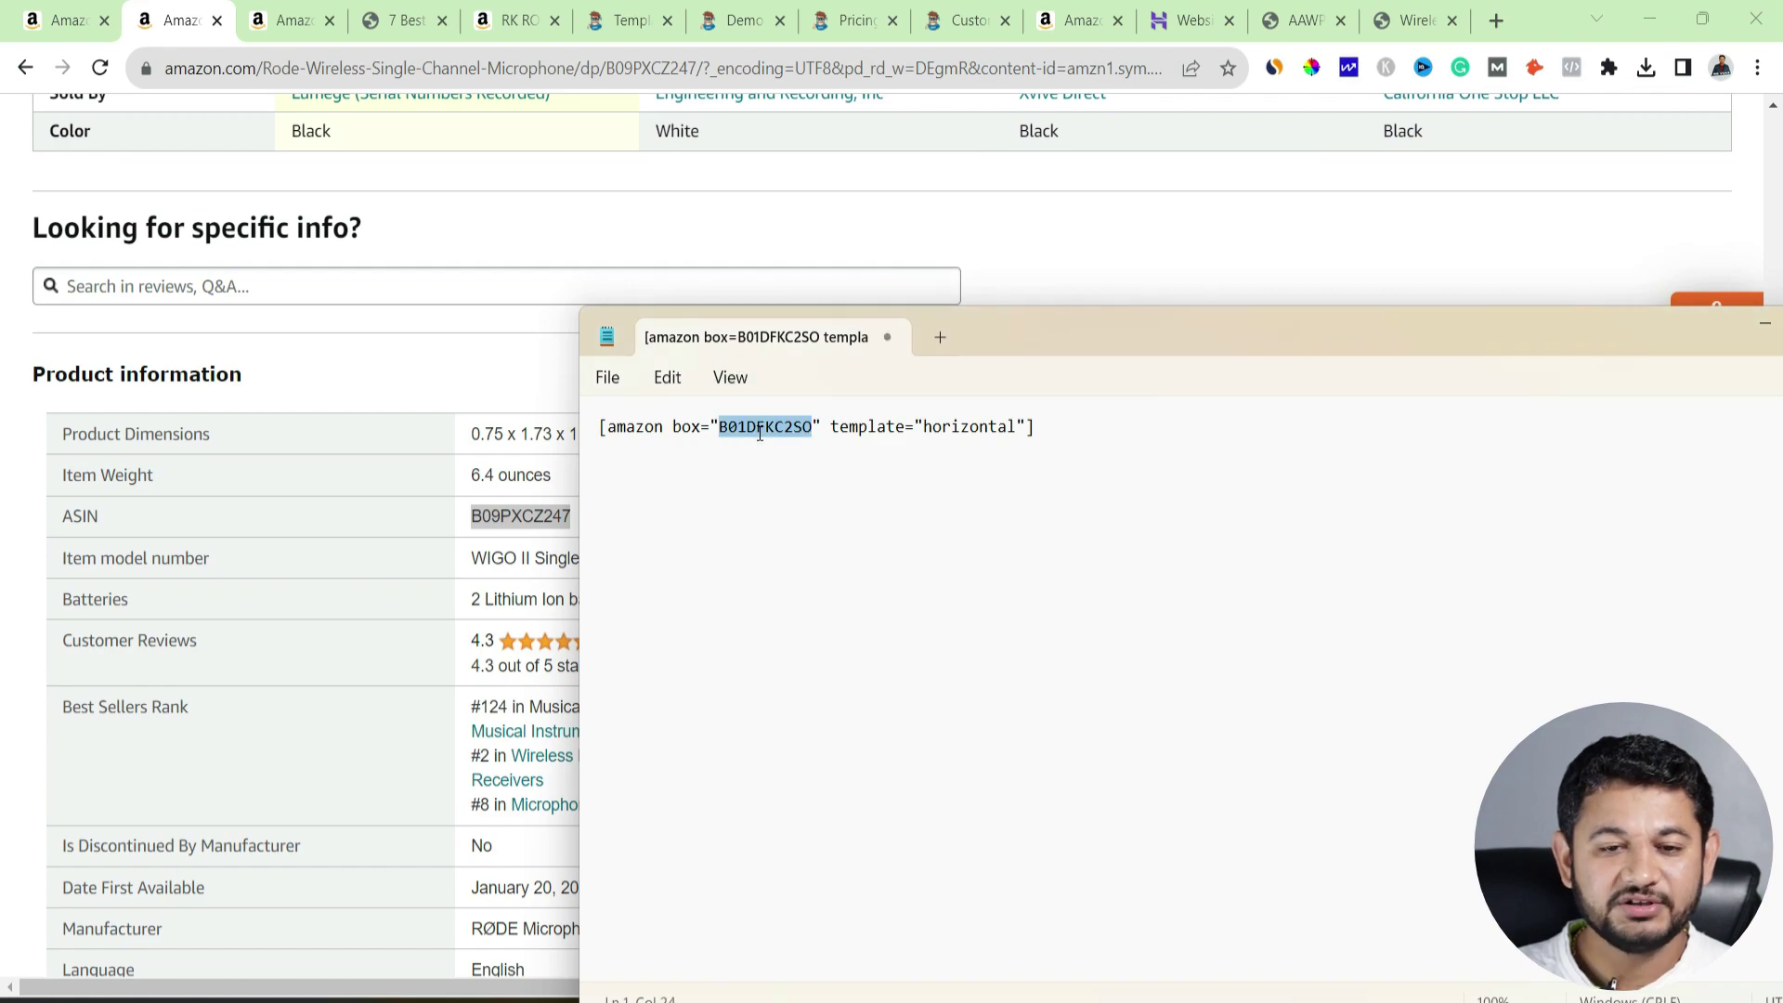
key(ctrl+v)
click(1198, 437)
key(ctrl+a)
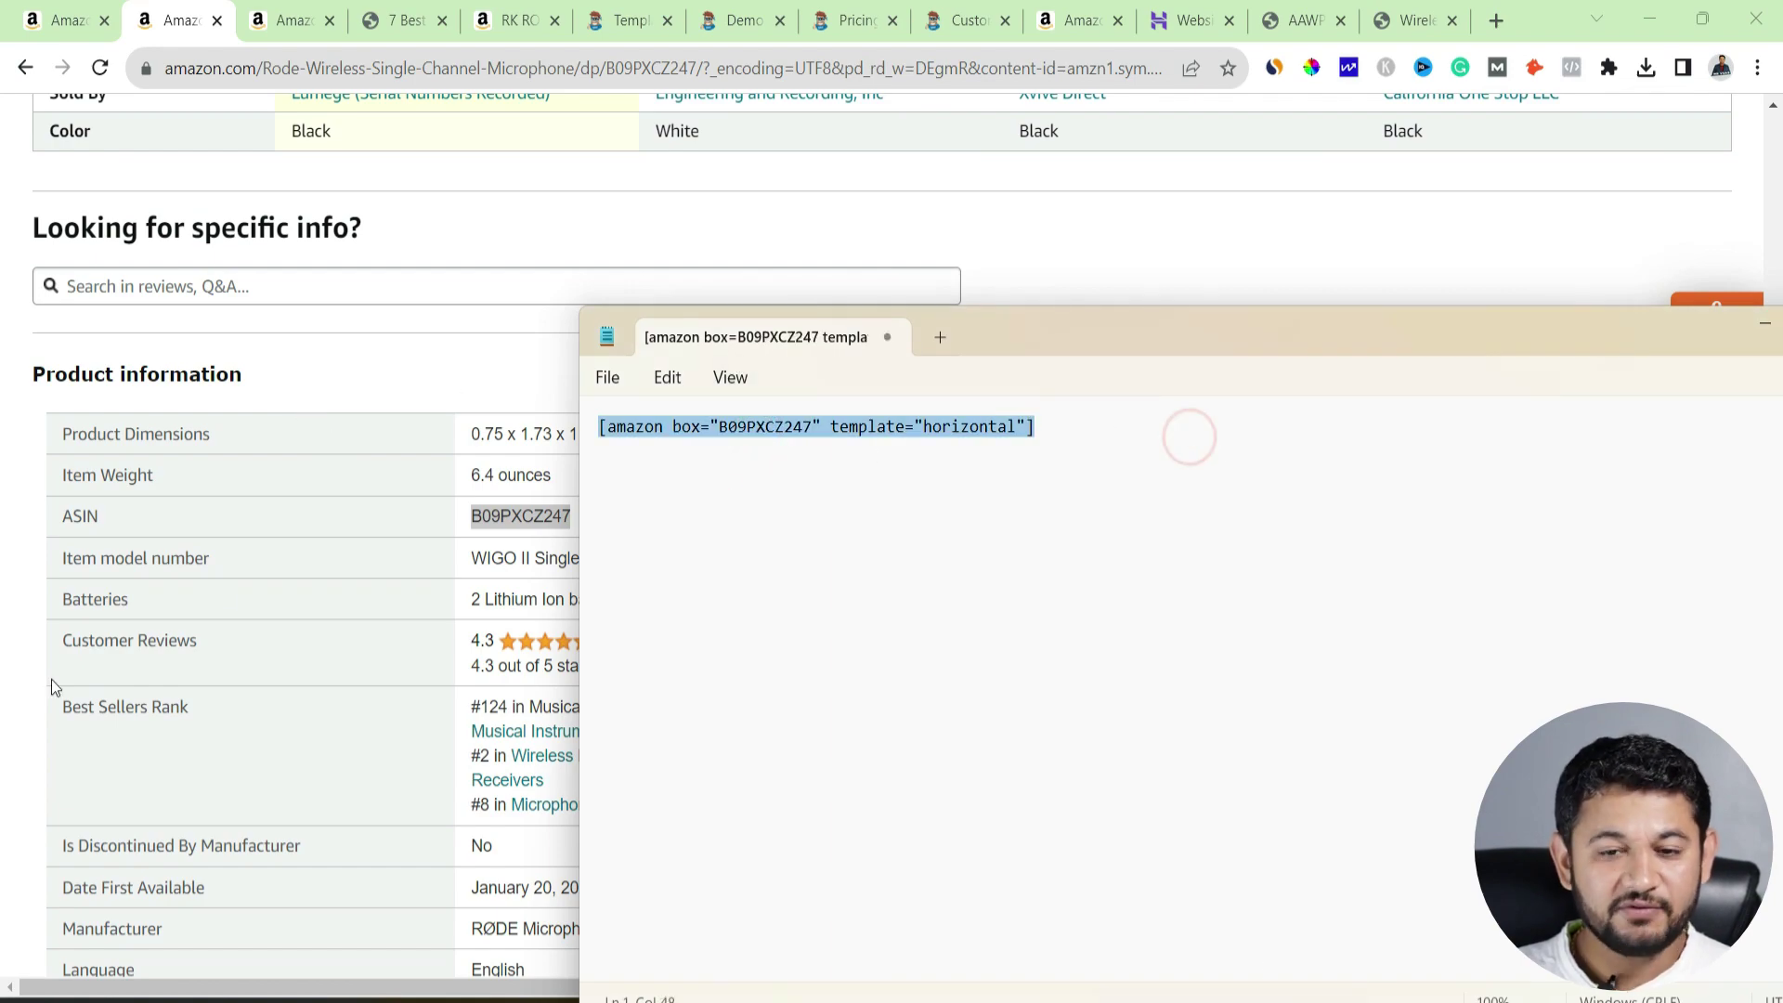
- Edit the Wireless Mic post, add a Custom HTML block containing [amazon box="B09PXCZ247" template="horizontal"], and update the post
click(1295, 20)
click(1407, 7)
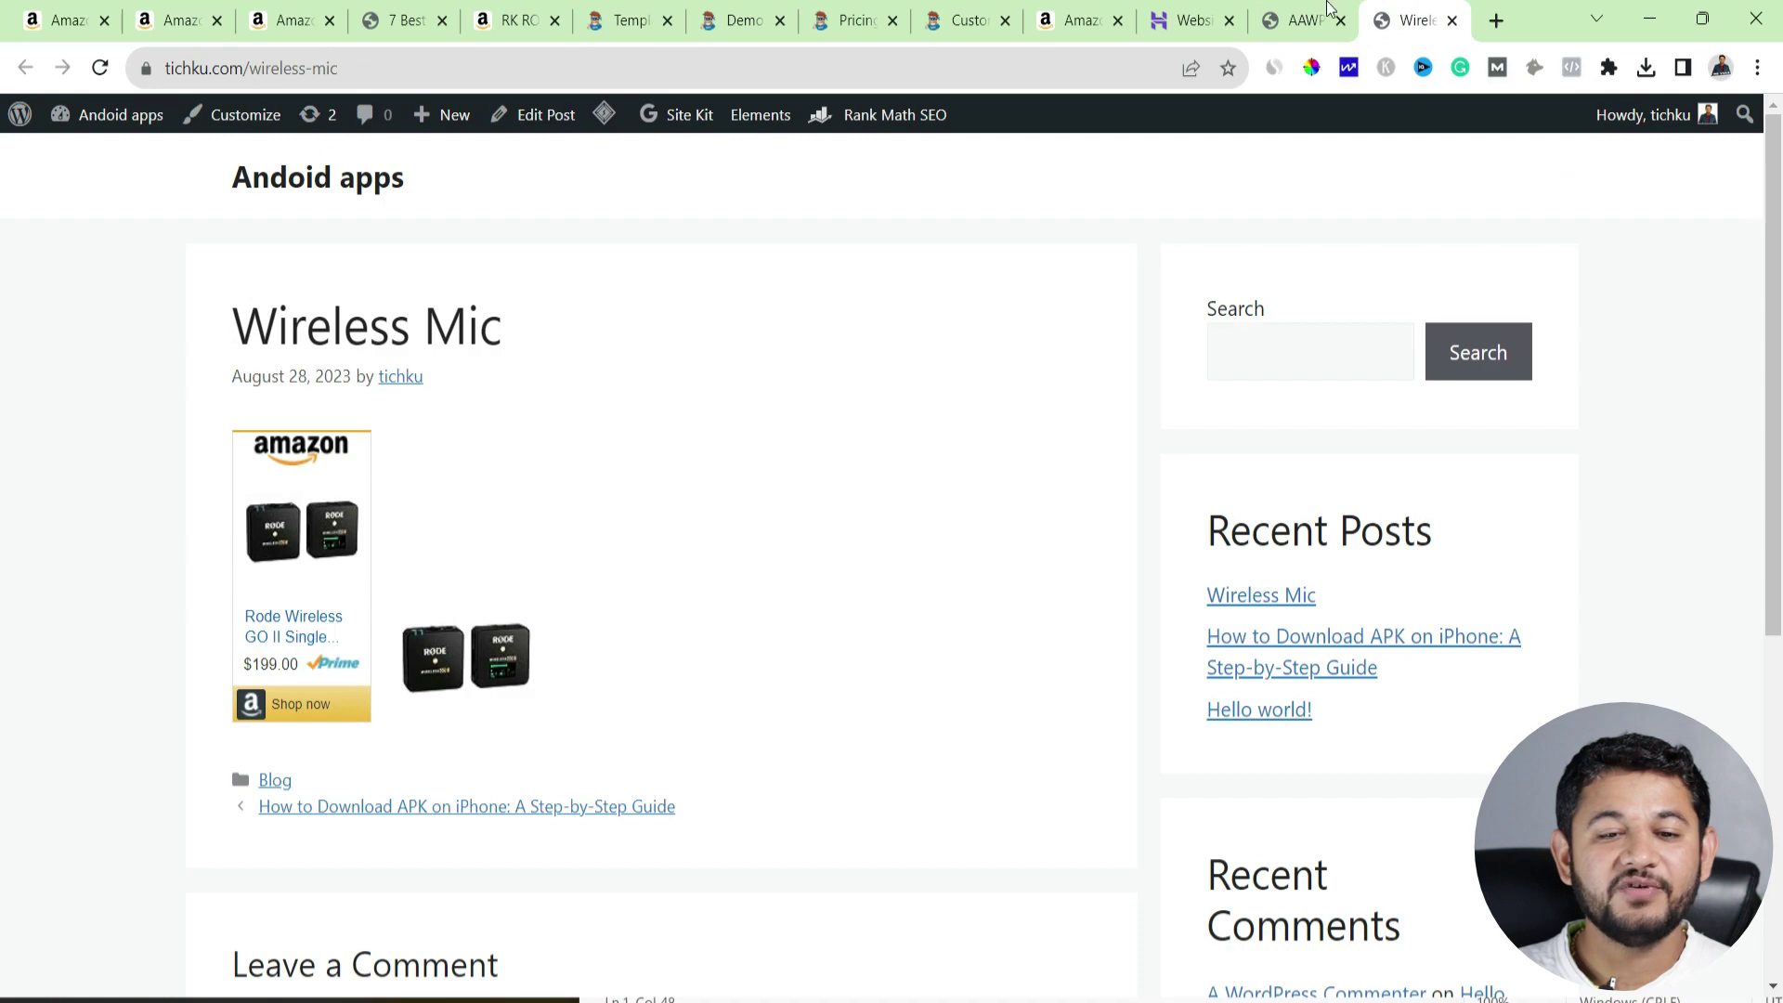
click(548, 115)
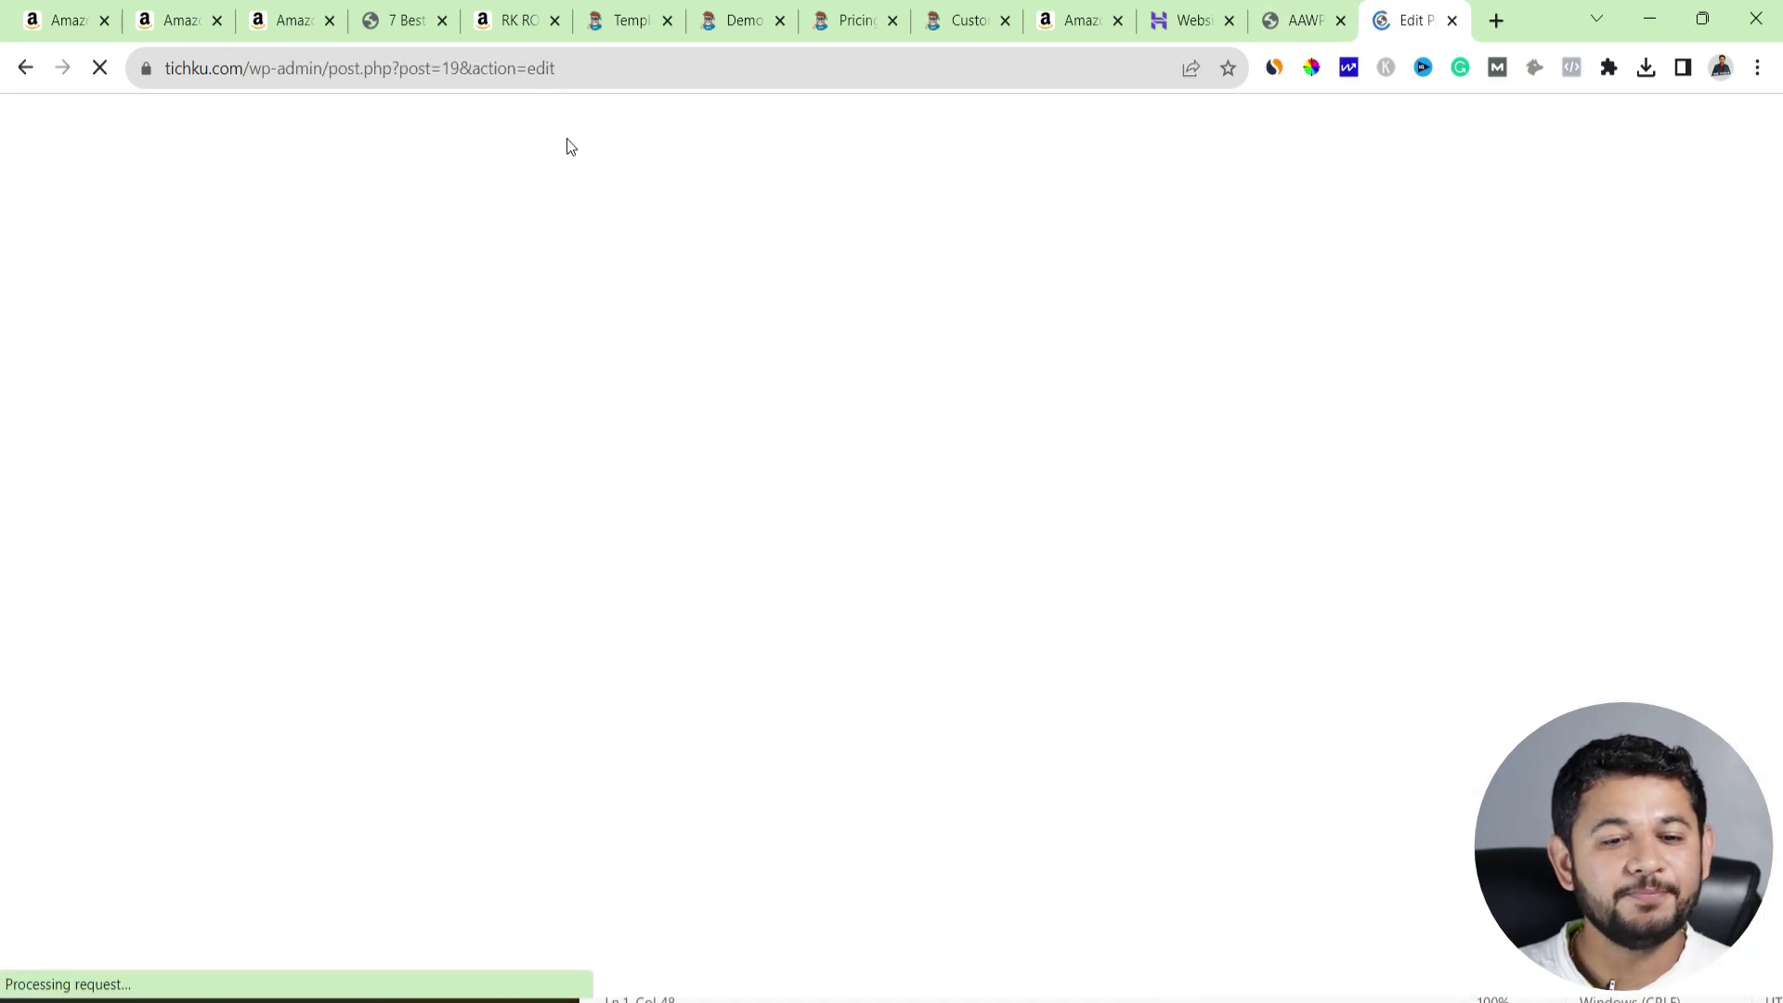
click(1125, 908)
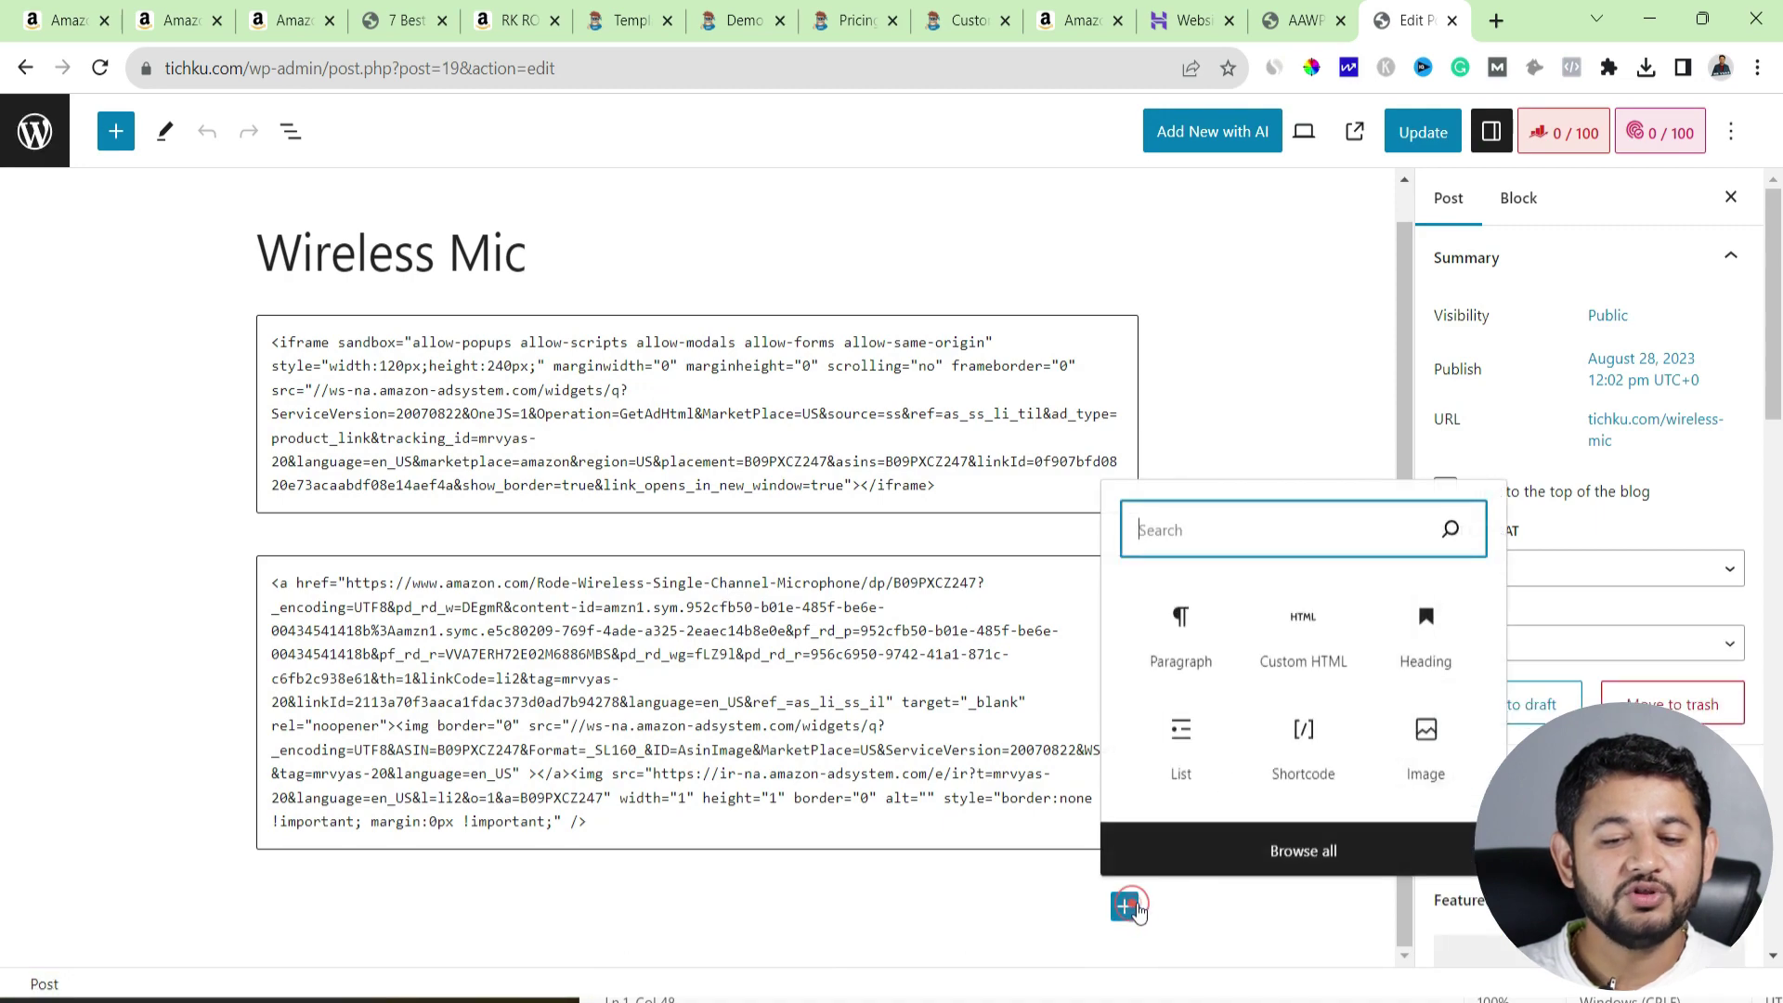
click(1324, 655)
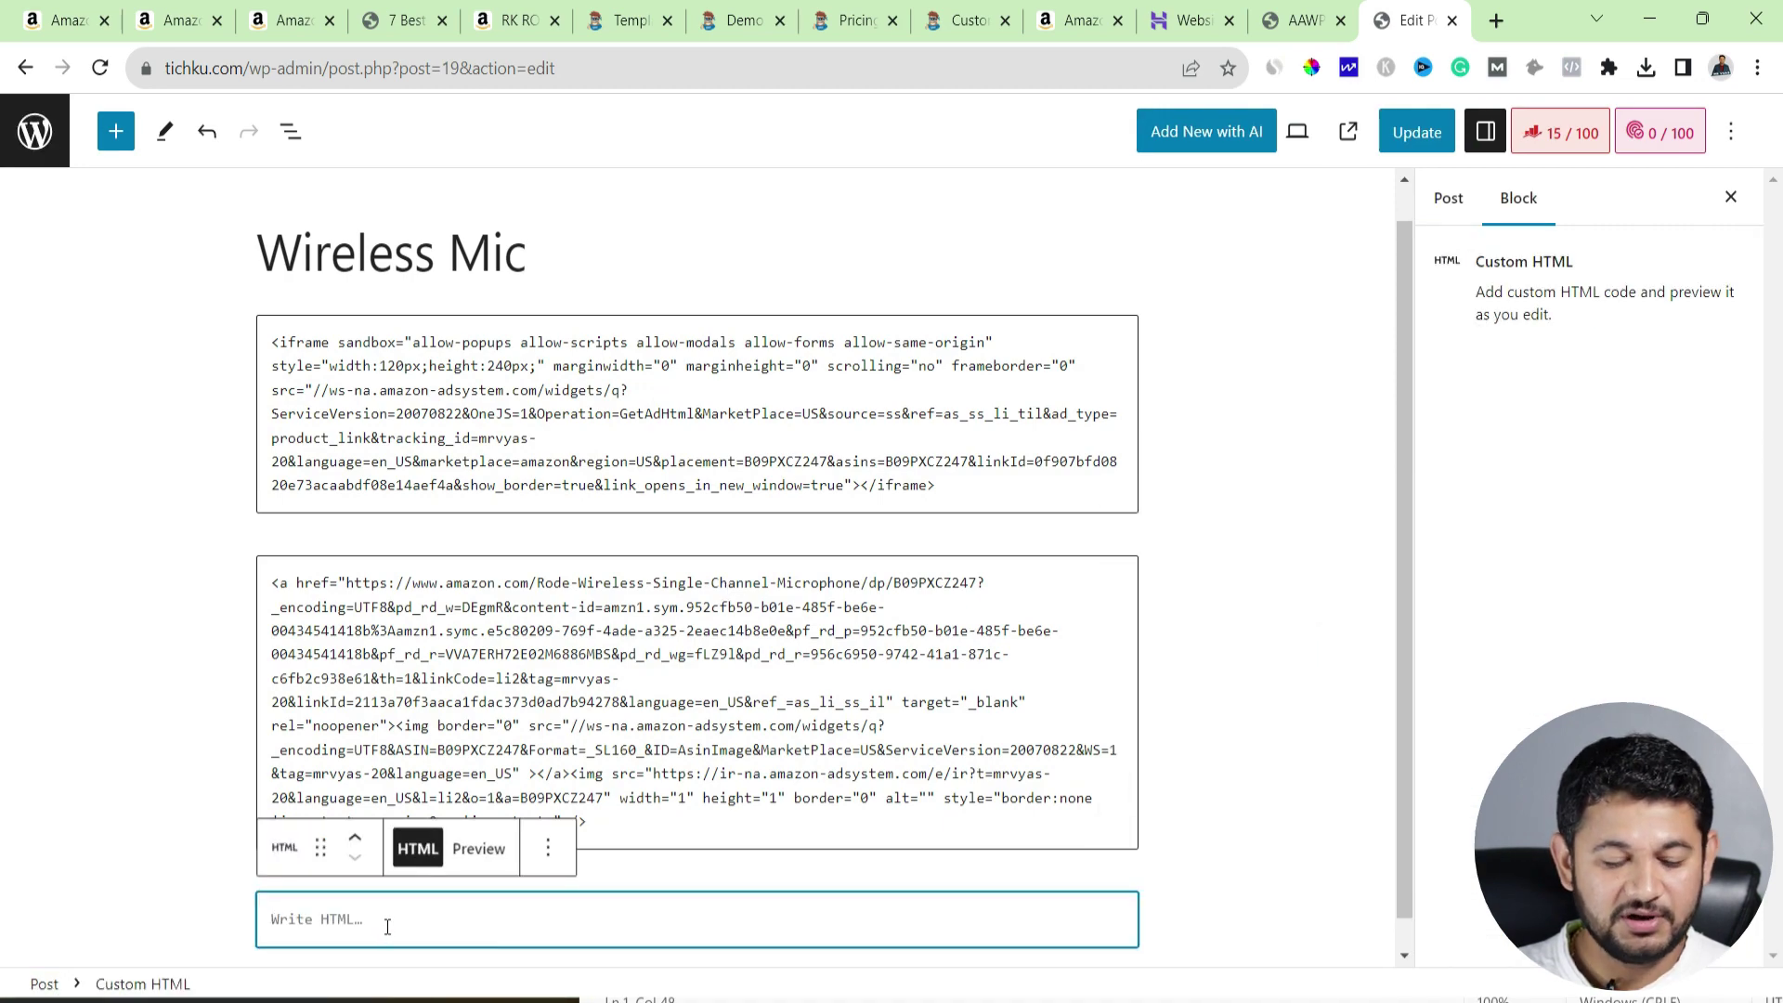
key(ctrl+v)
click(1418, 133)
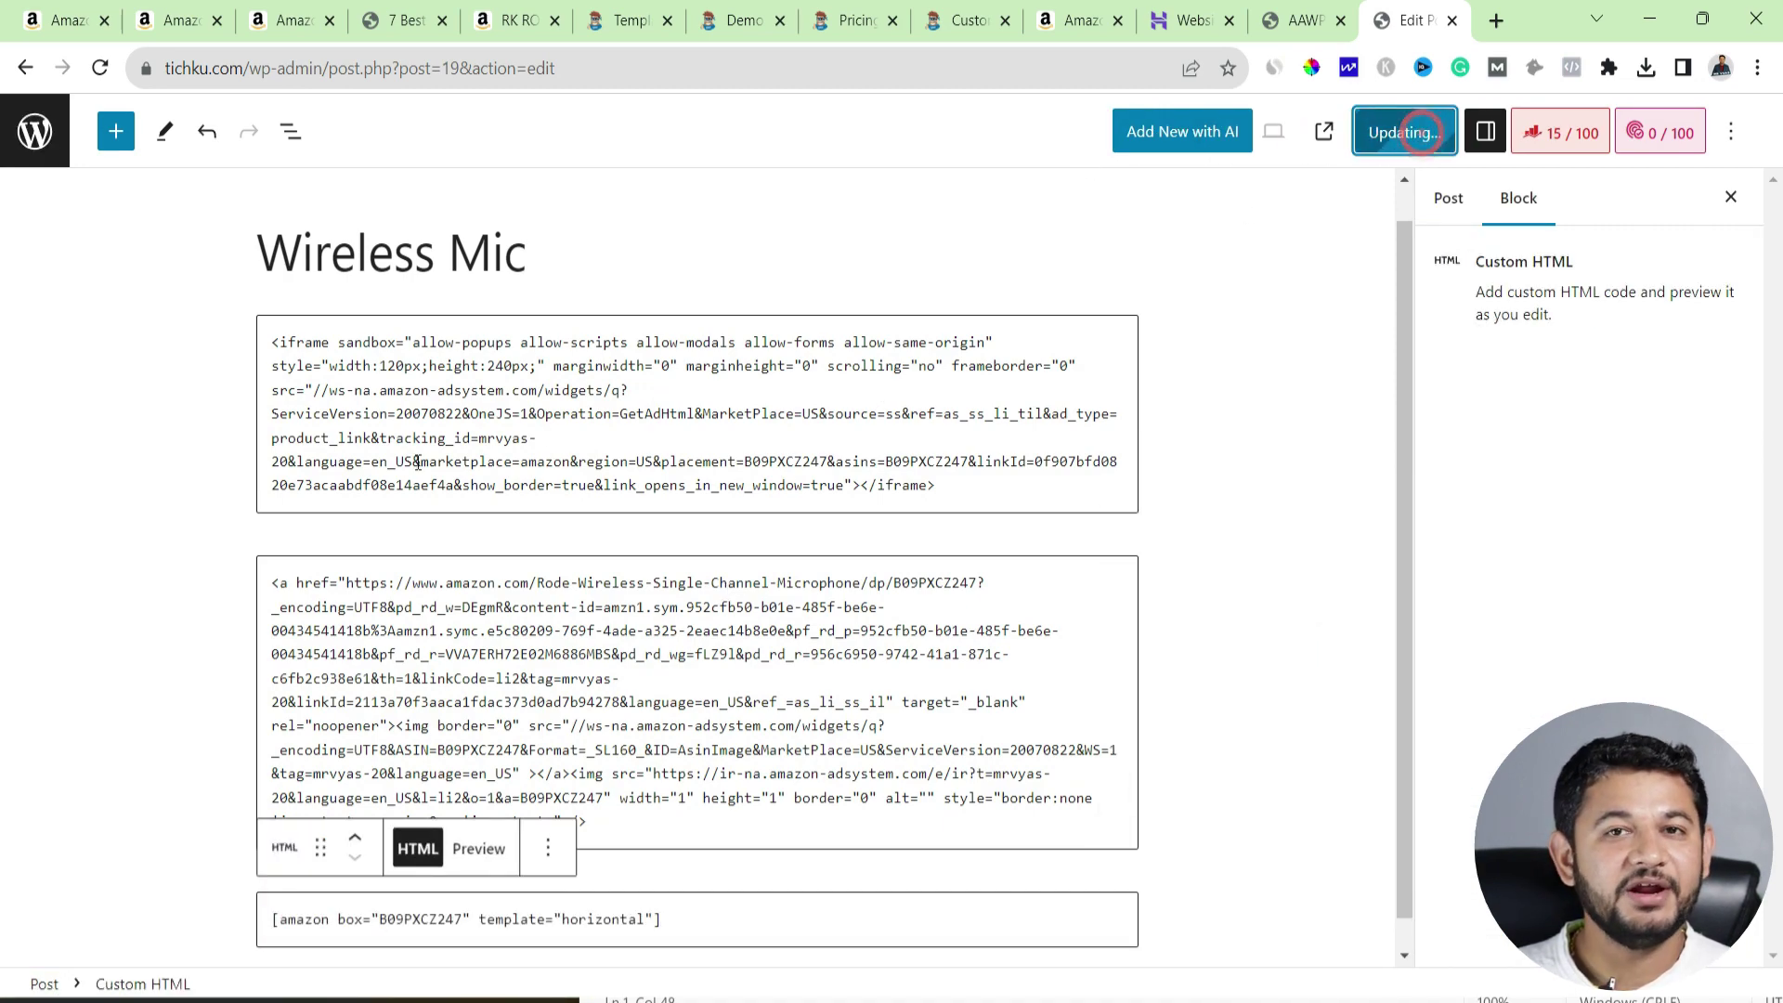
- Open the published Wireless Mic post in a new tab and examine the horizontal product box and the last-update note below it
right_click(1353, 131)
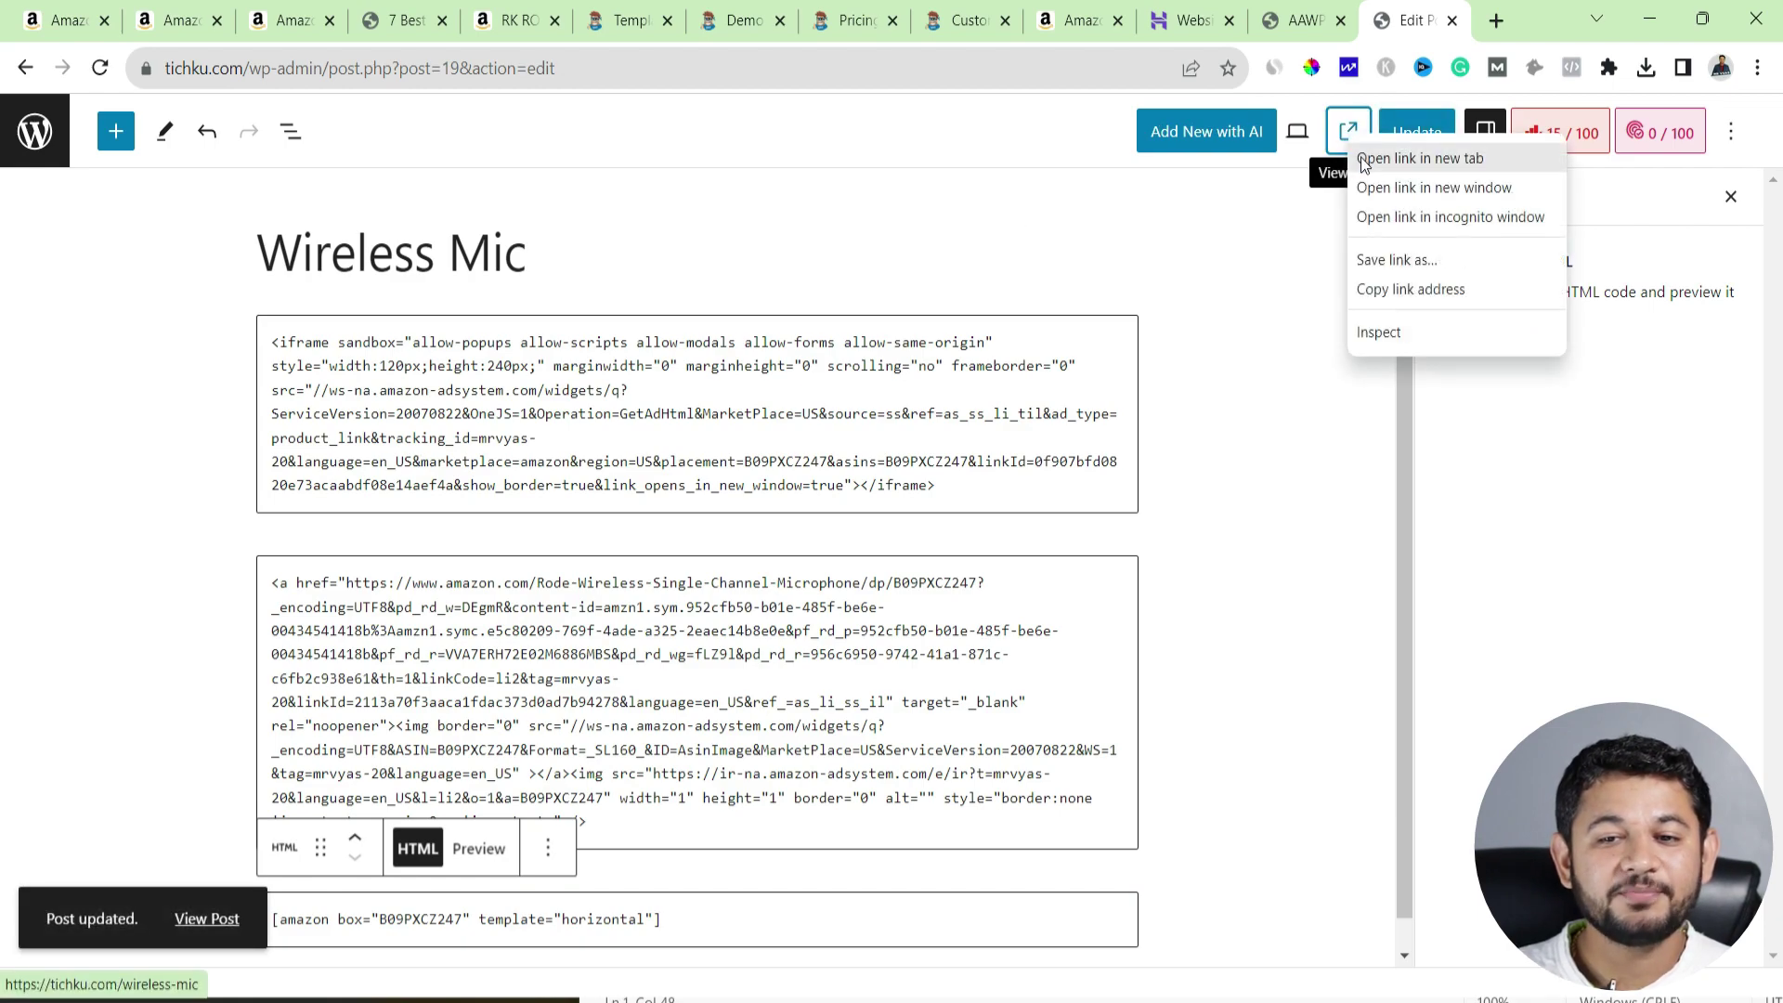
click(1353, 130)
scroll(488, 502, down, 5)
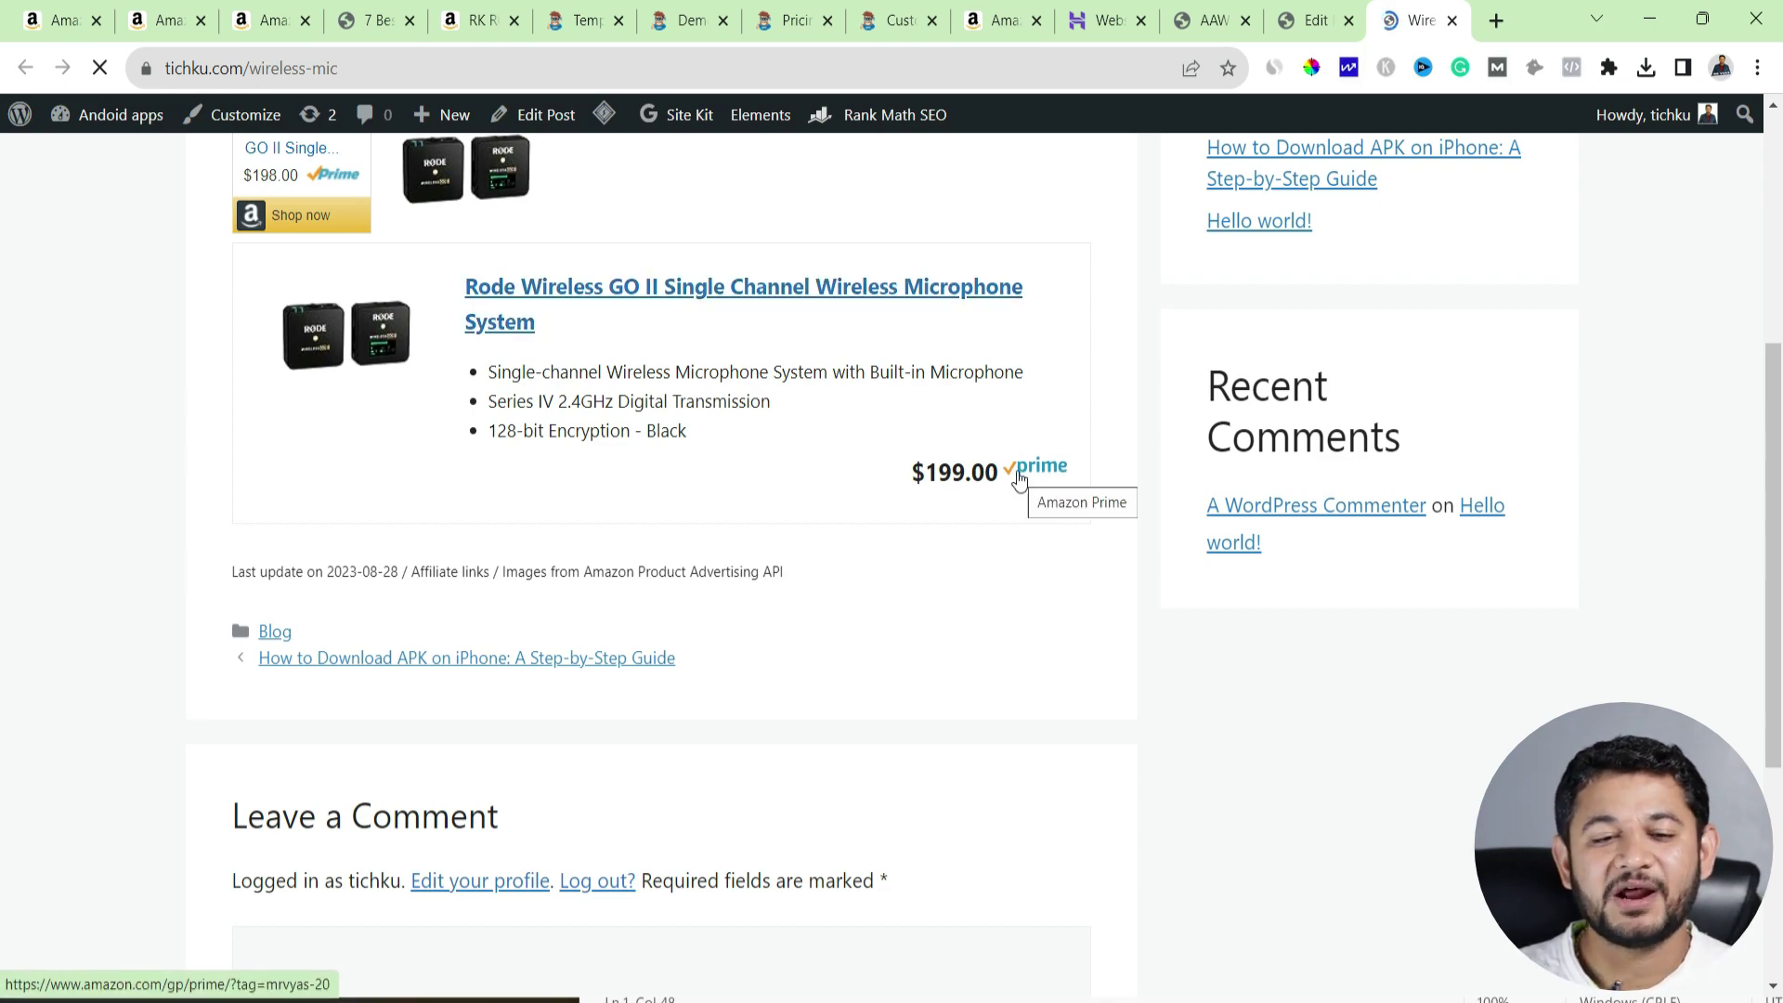
drag(825, 581, 271, 570)
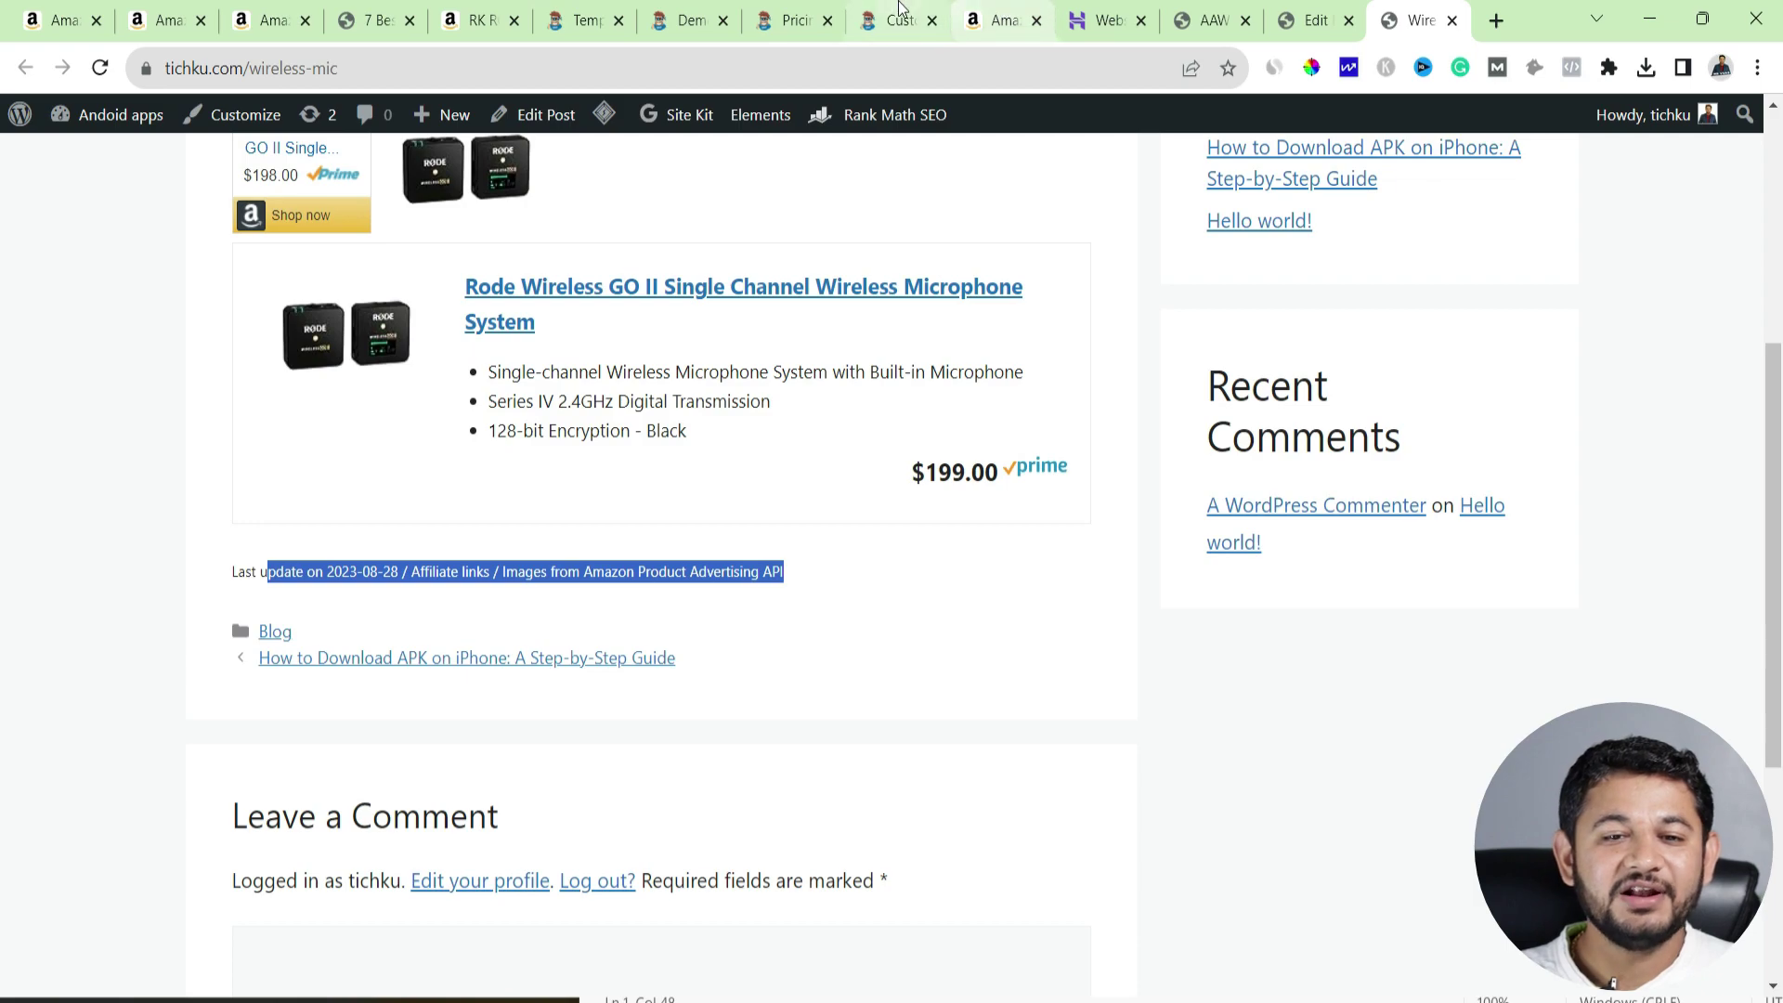
- Switch to the AAWP demo page and look through its bestseller lists, new releases and data fields examples
click(795, 11)
click(691, 19)
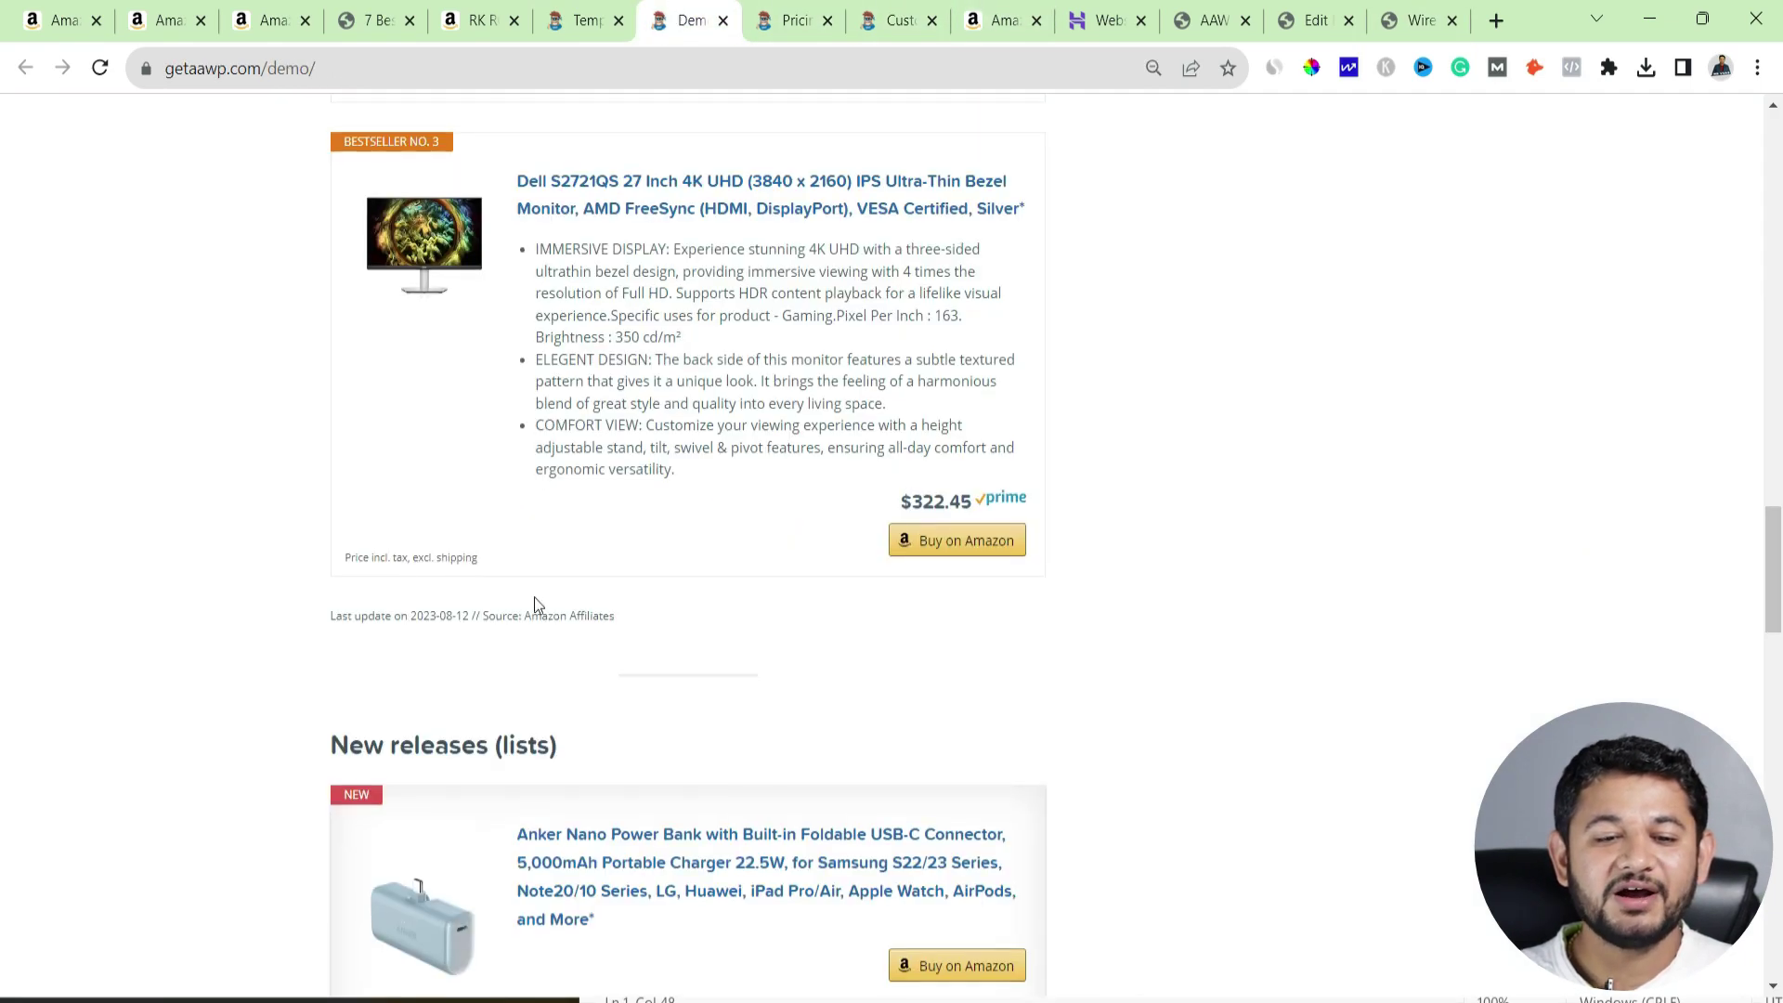
scroll(532, 594, down, 5)
scroll(534, 576, up, 5)
scroll(449, 418, down, 9)
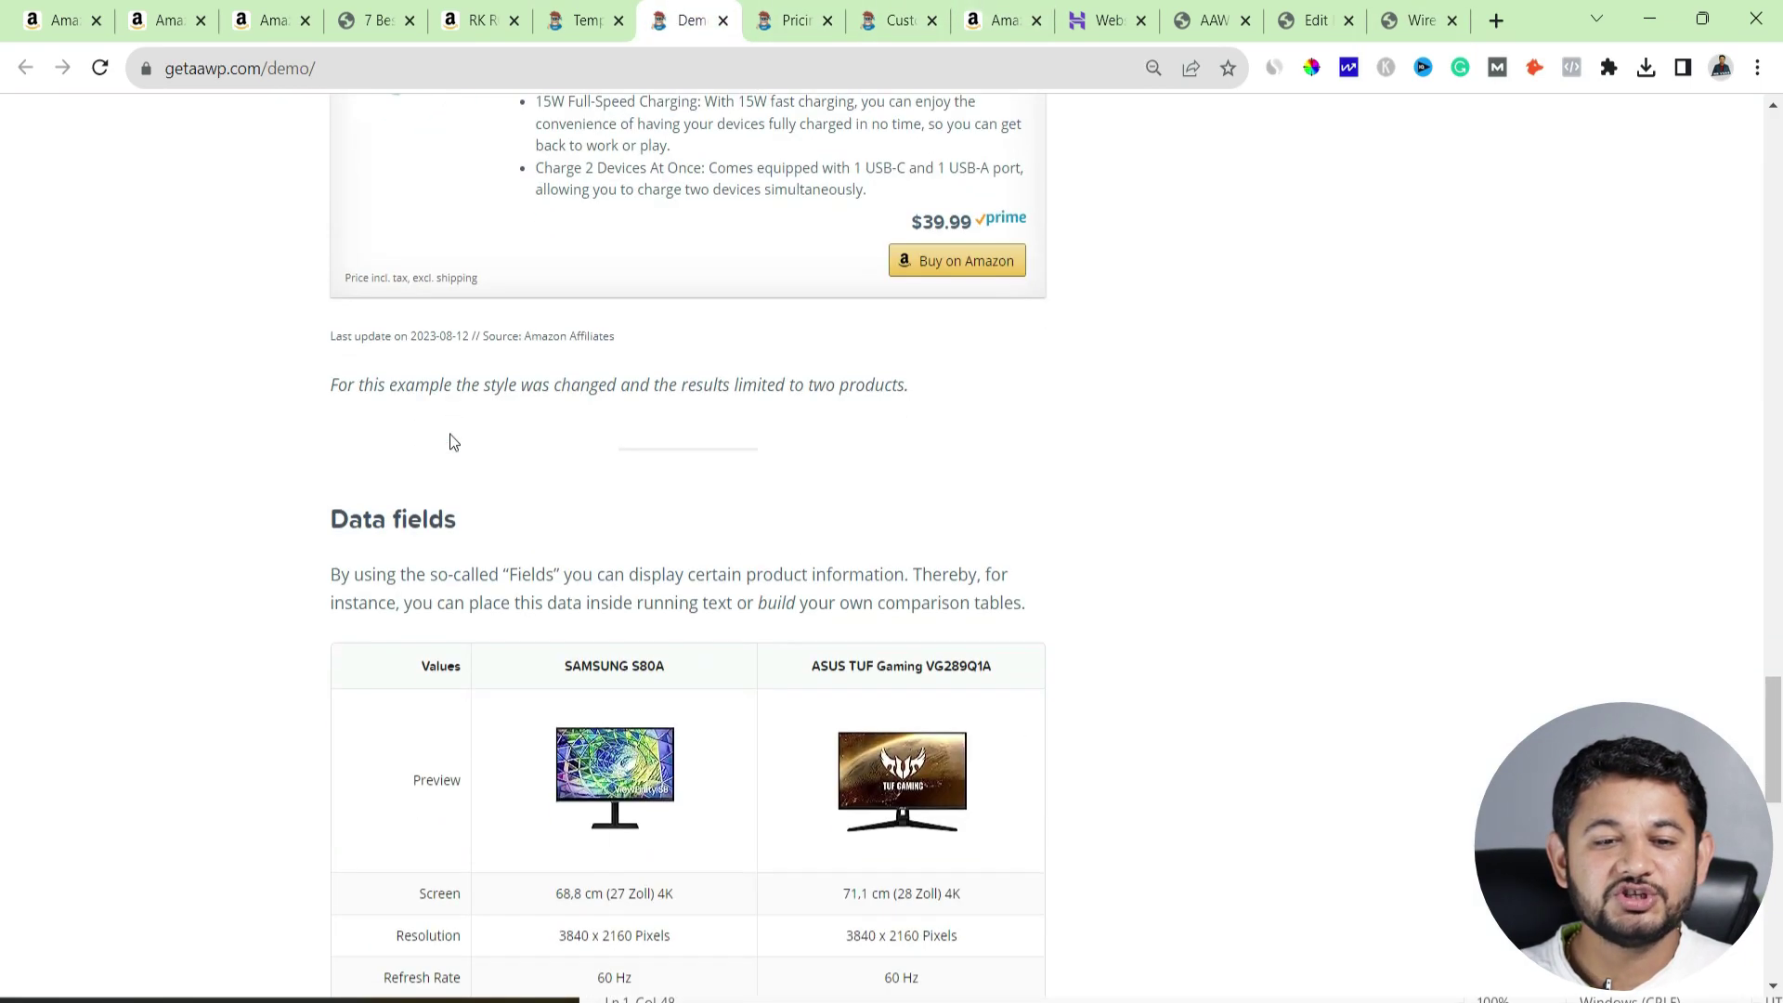
scroll(405, 594, down, 9)
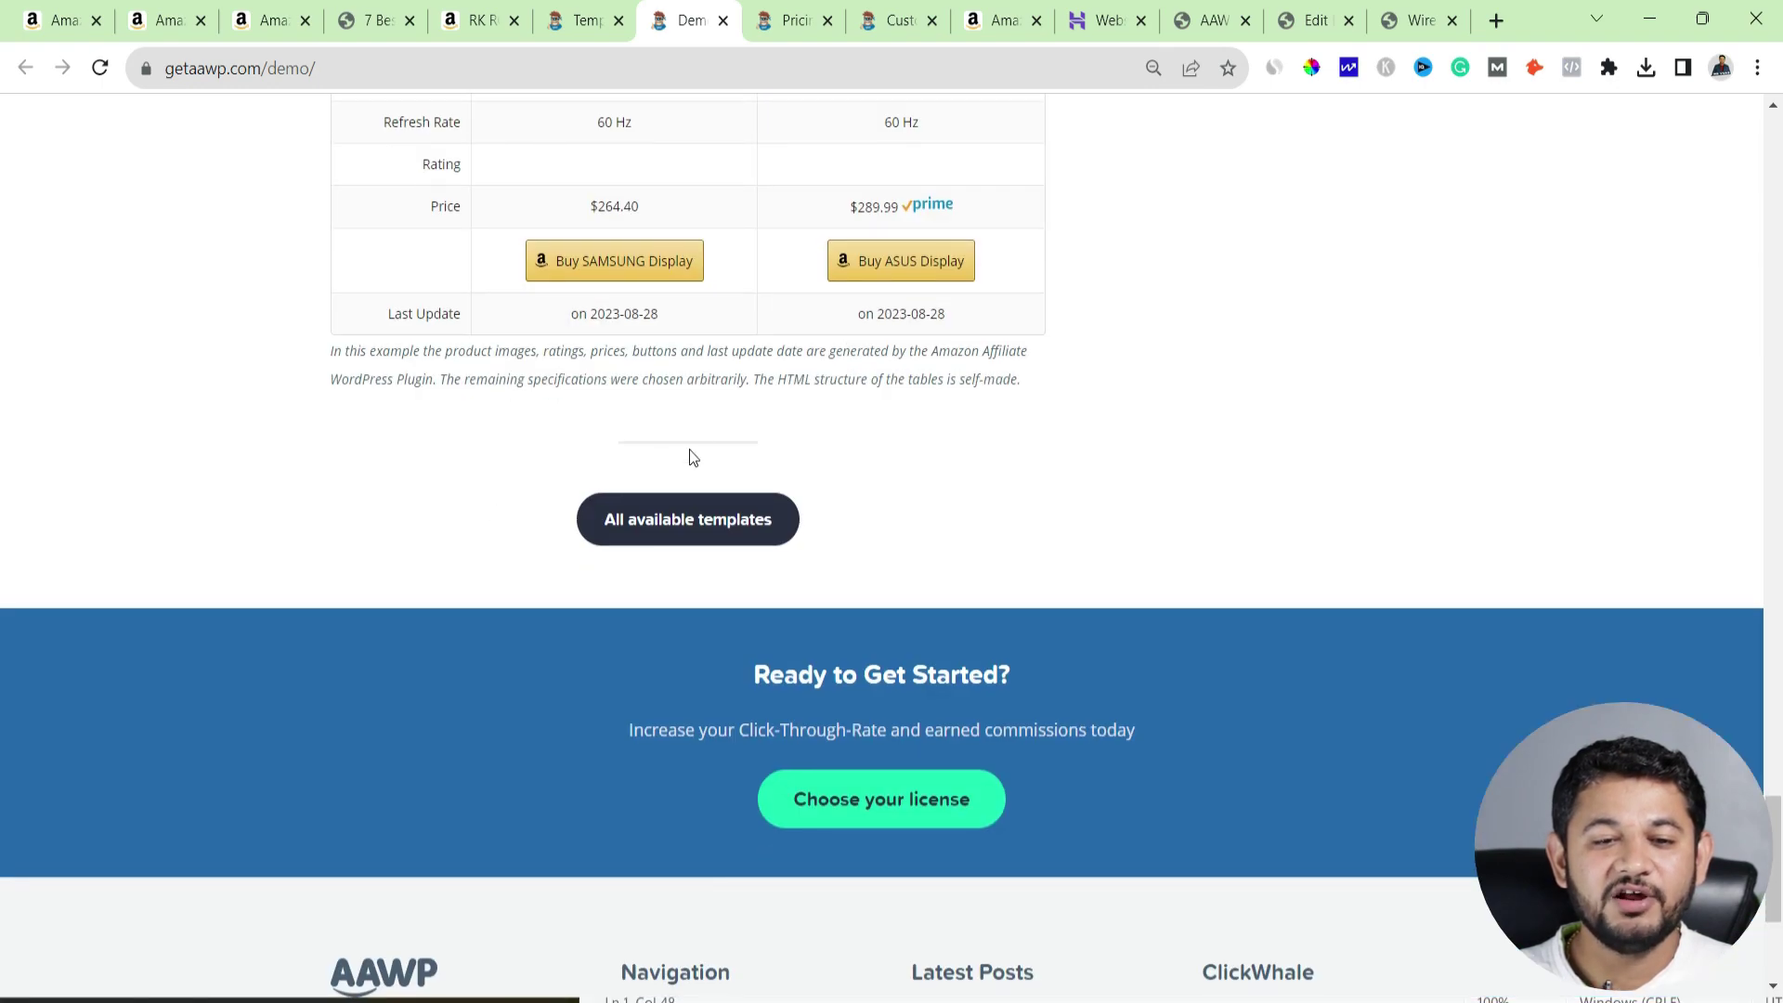
scroll(699, 409, up, 20)
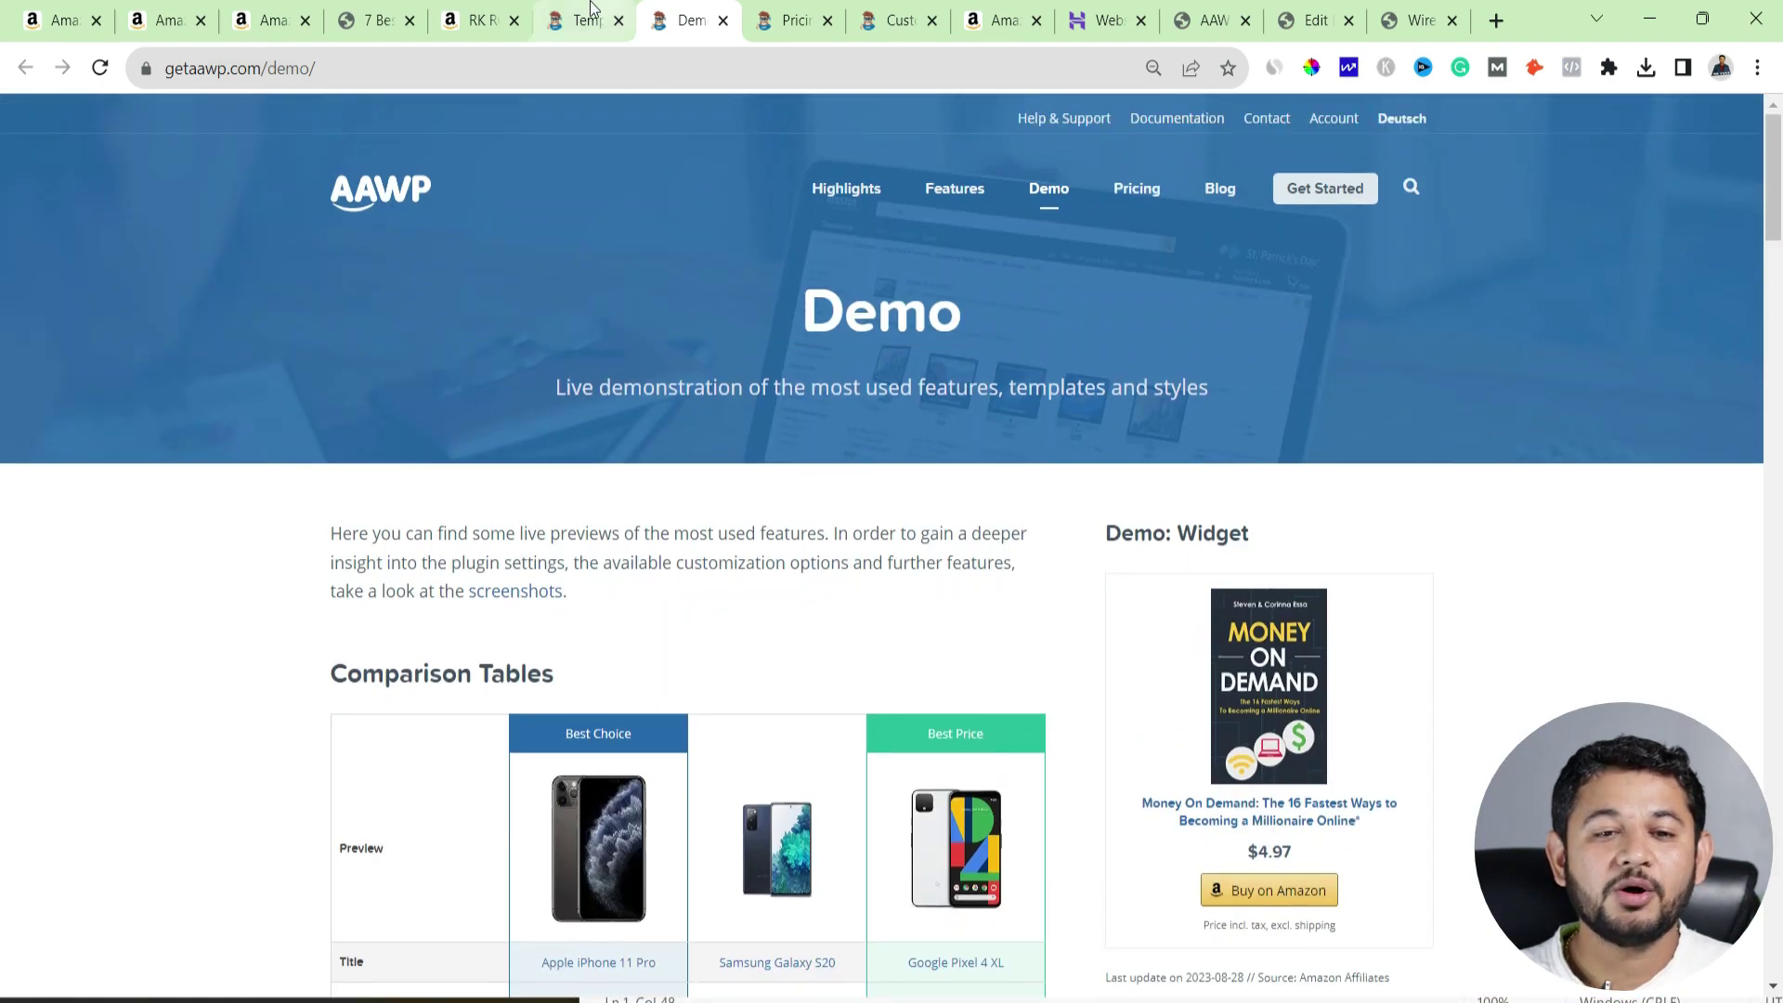
- Copy the three-product grid shortcode from the AAWP templates page into Notepad below the first one and replace its first product ID with B09PXCZ247
click(590, 9)
scroll(505, 712, down, 10)
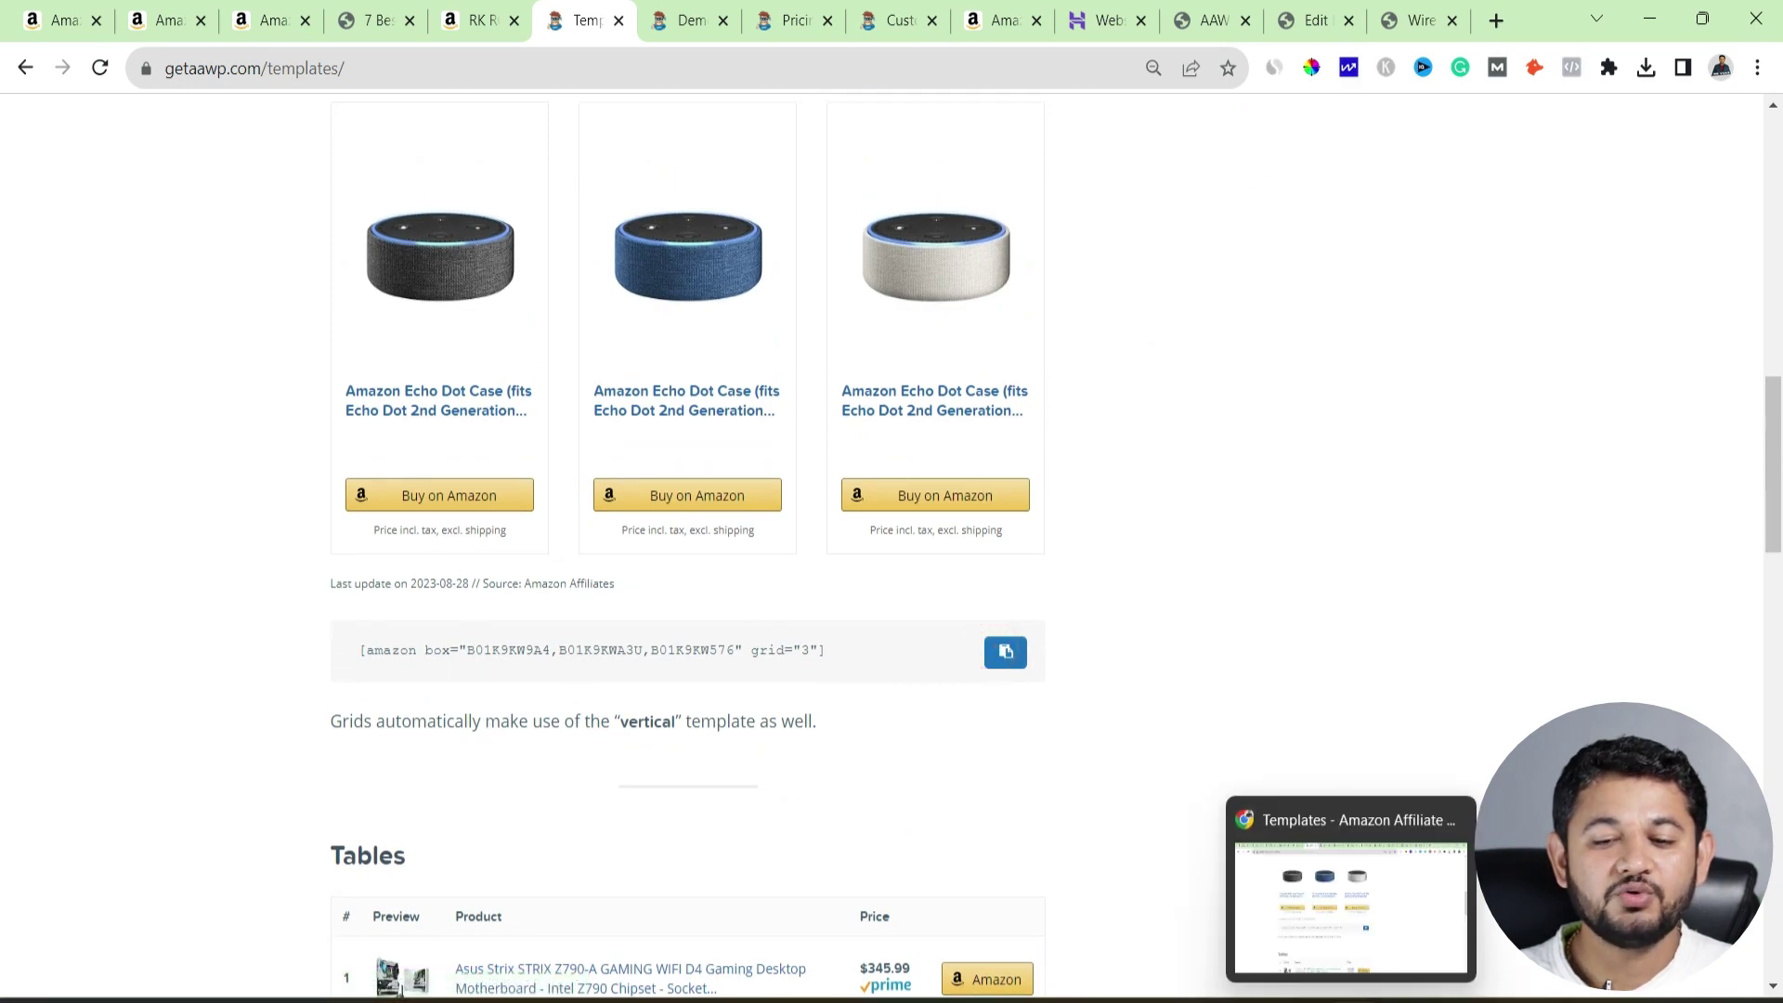
mouse_move(1347, 999)
click(1347, 882)
click(1092, 433)
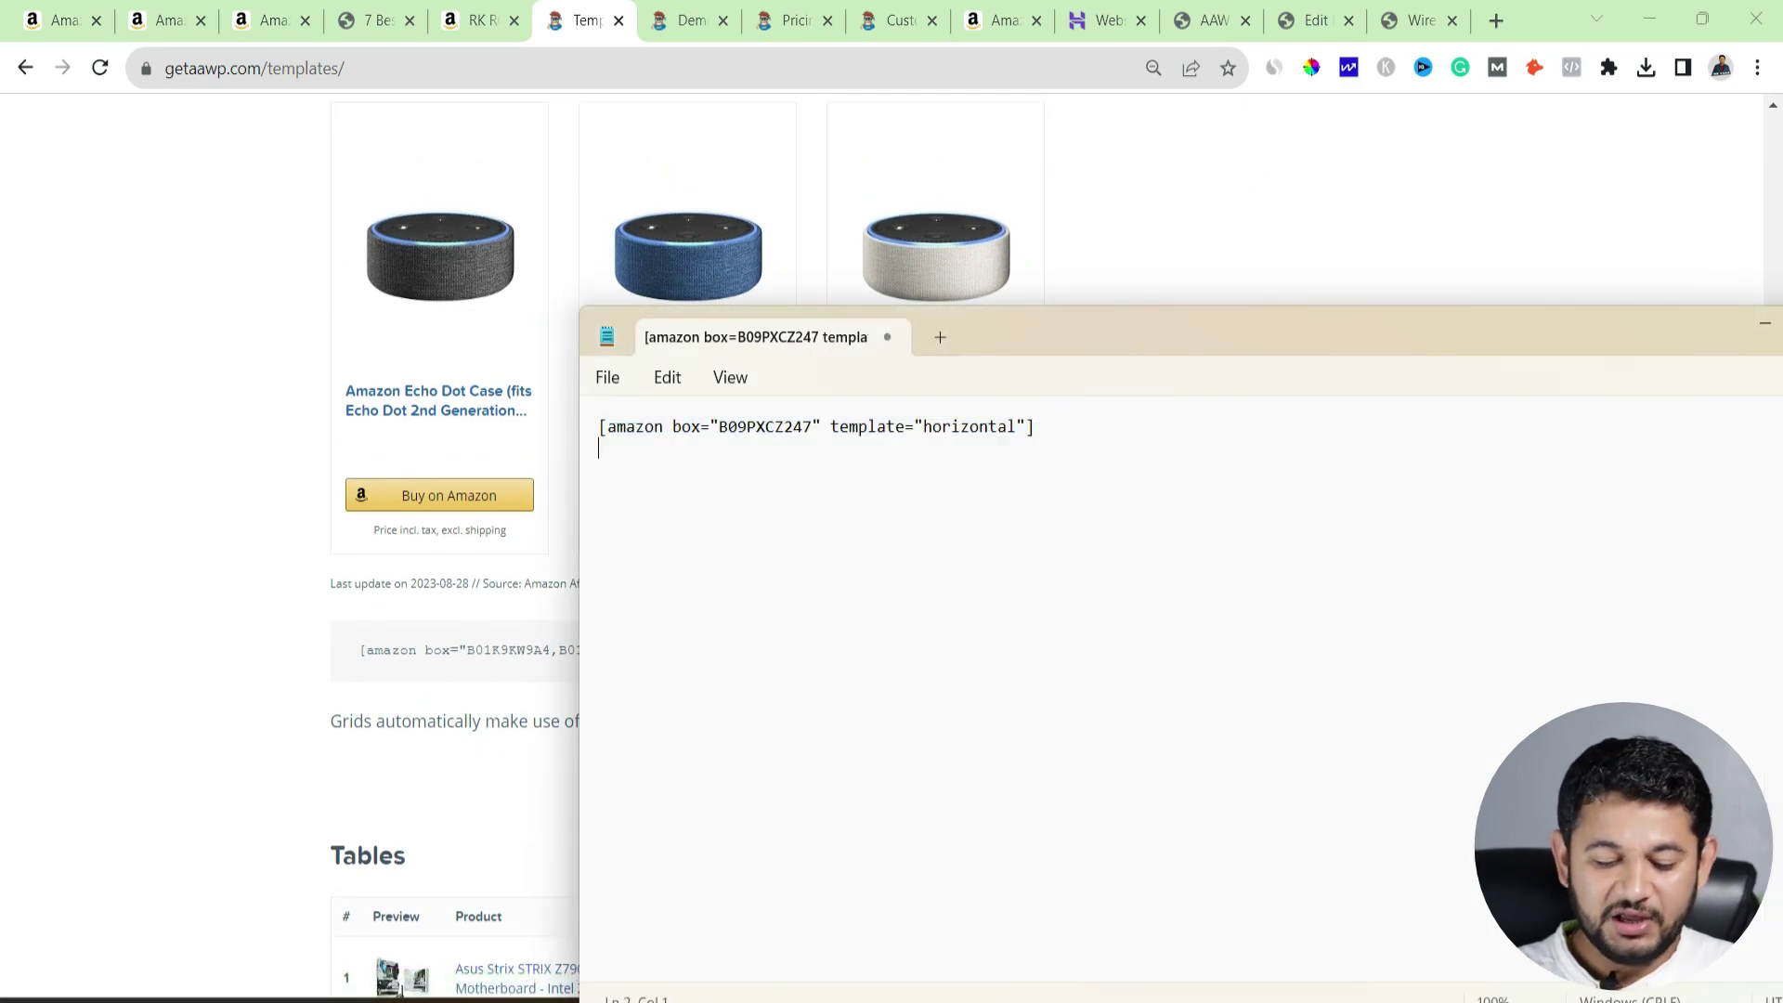
key(Return)
key(Return)
text([amazon box="B01K9KW9A4,B01K9KWA3U,B01K9KW576" grid="3"])
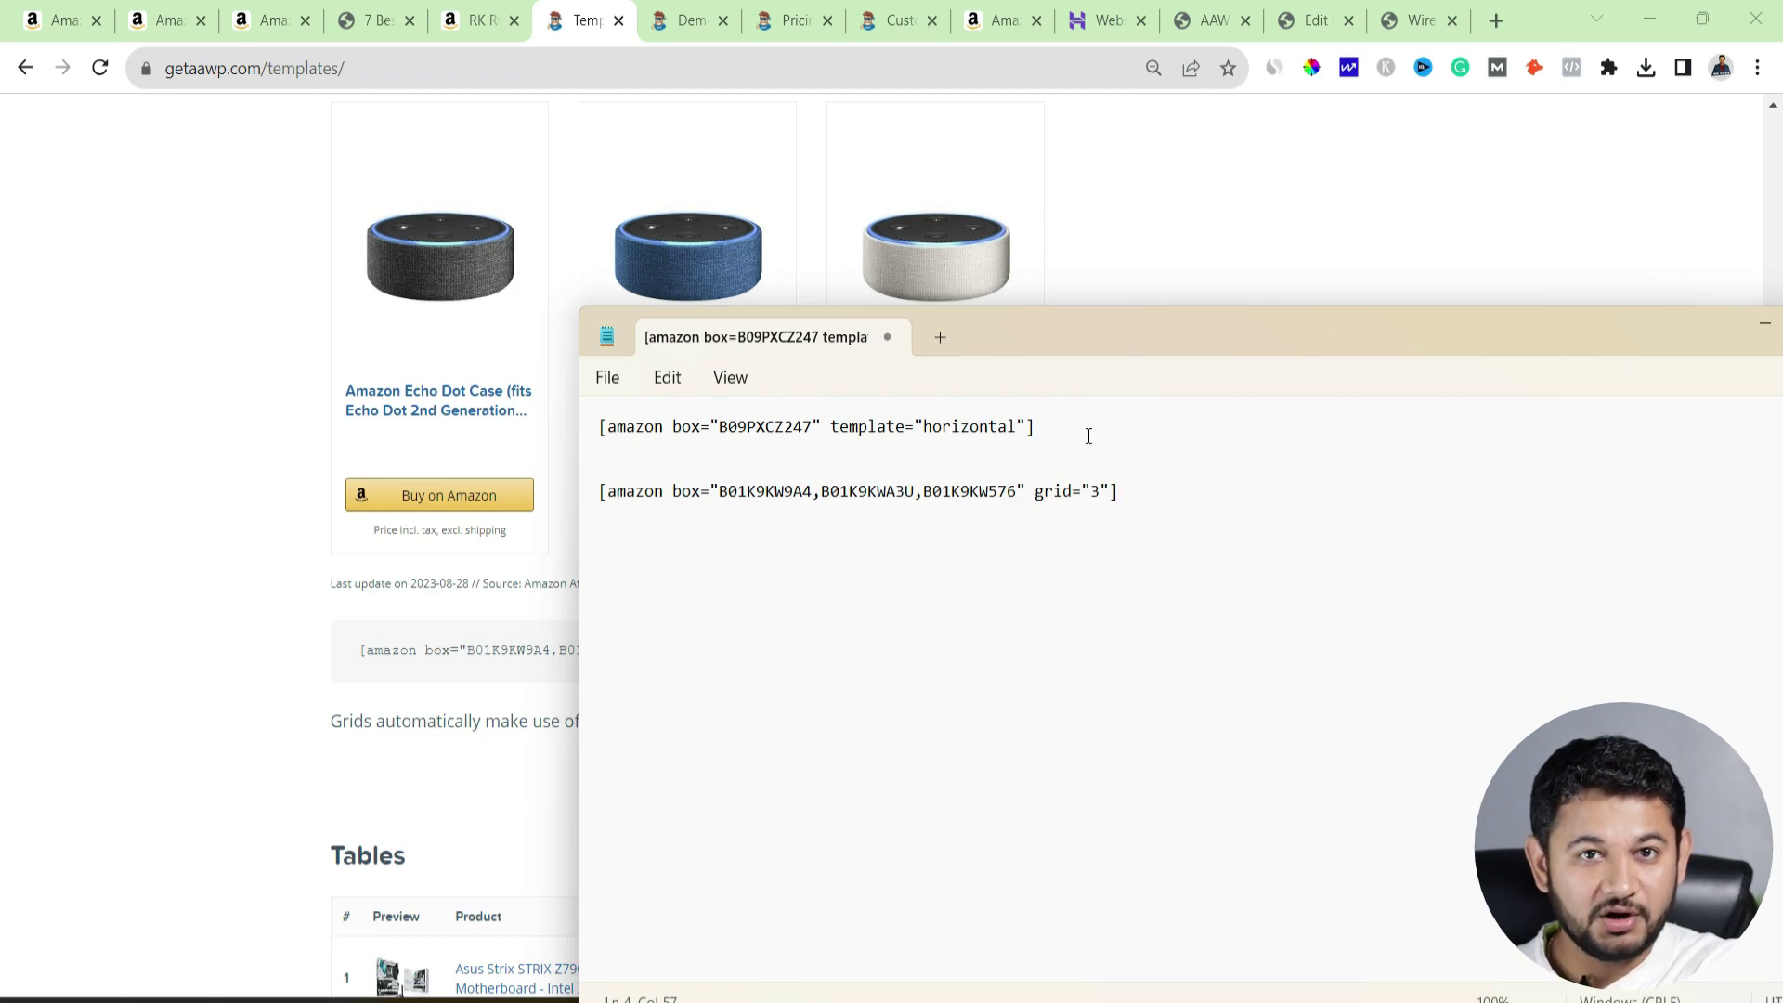
double_click(762, 428)
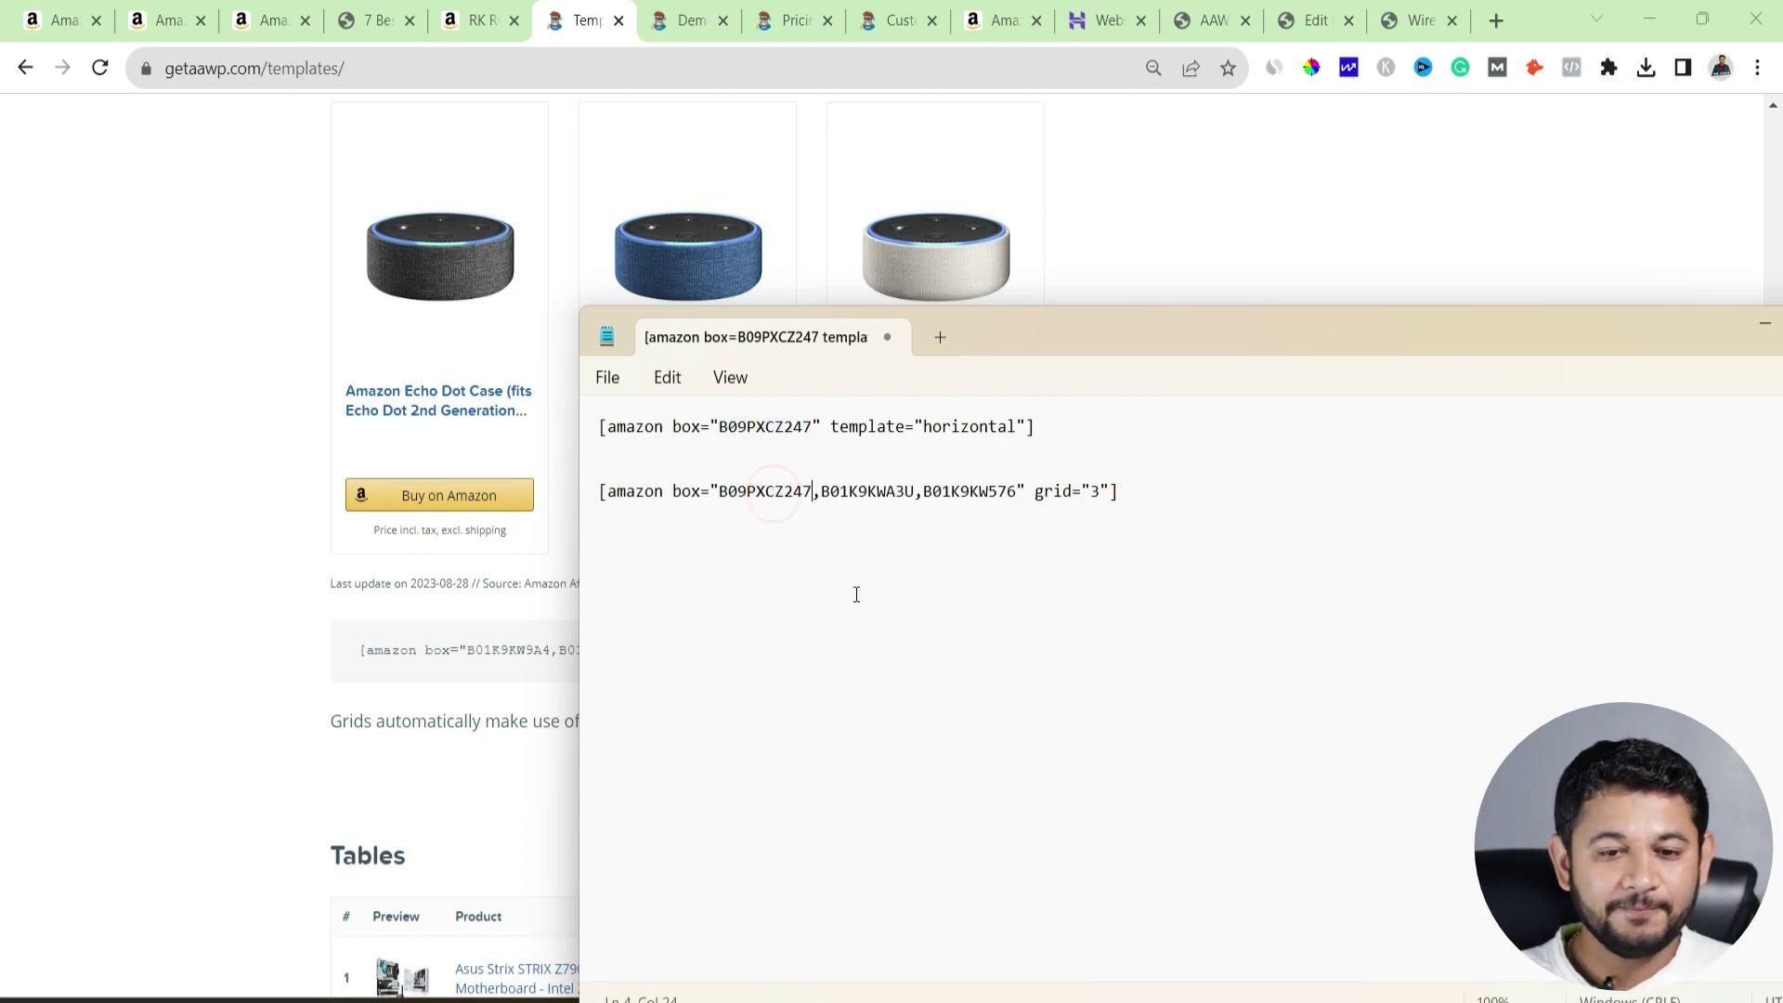
- On the Rode Wireless GO II Amazon page, open the related Saramonic Wireless Lavalier Microphones product priced at $299.99
click(269, 21)
click(158, 20)
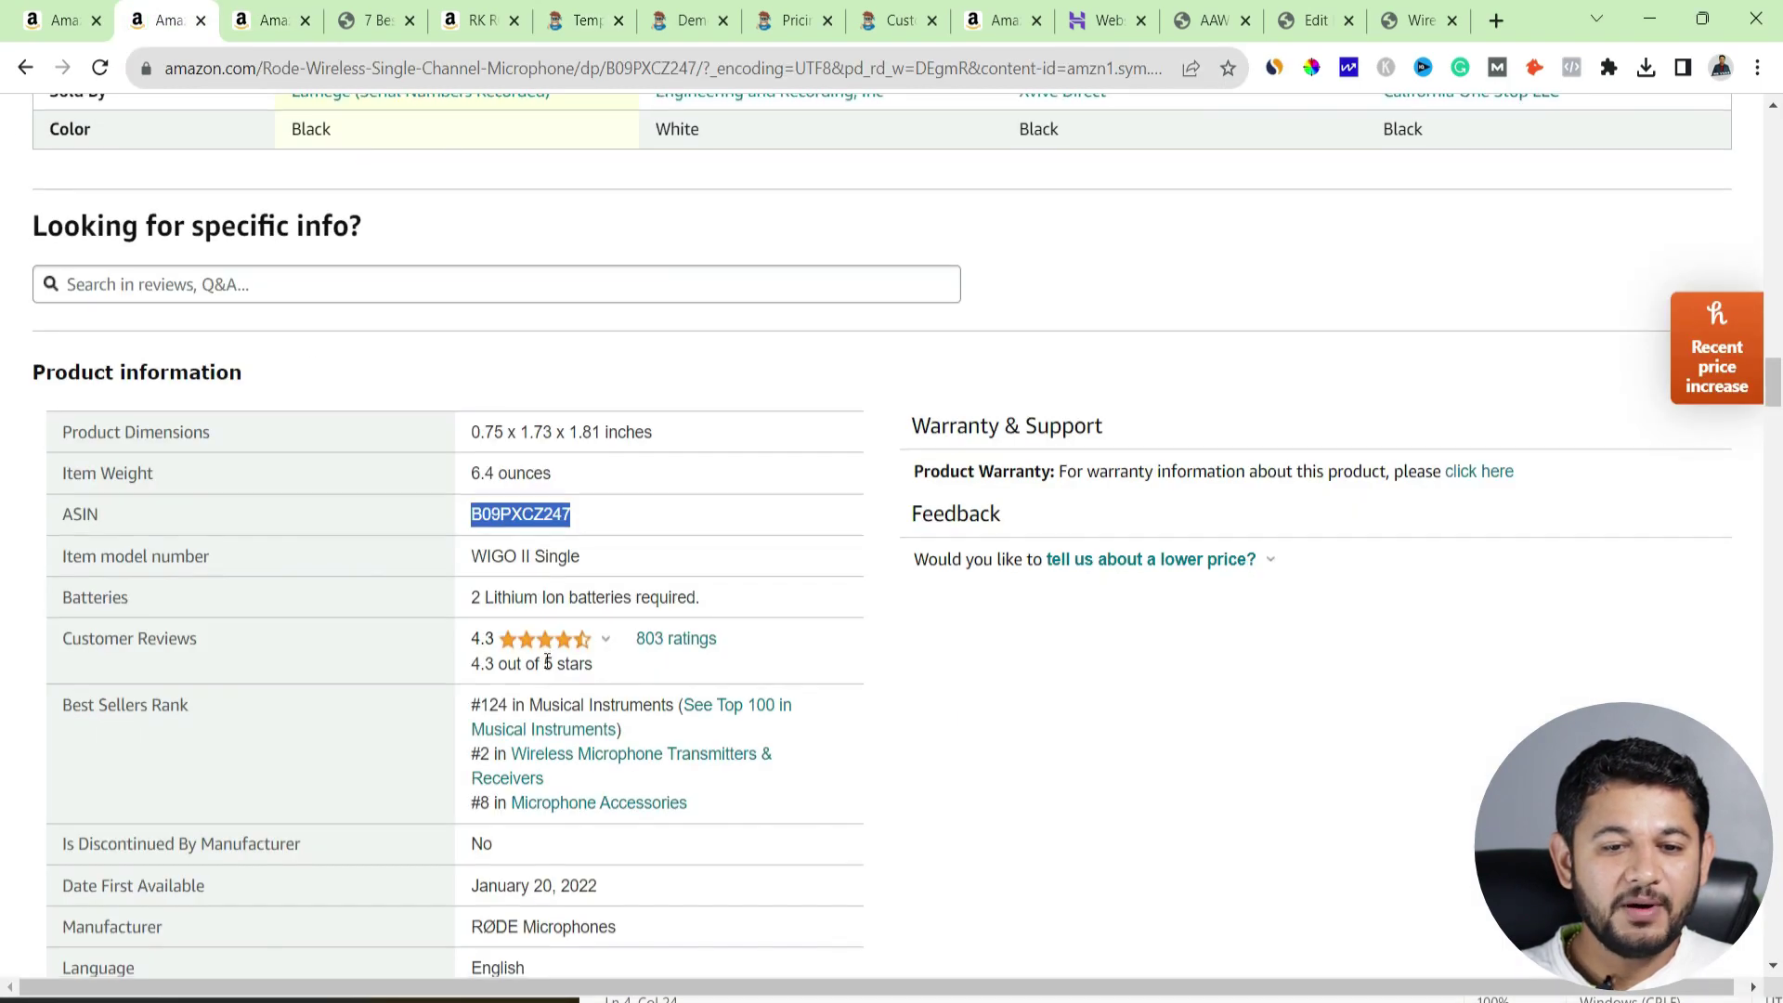
scroll(546, 661, down, 15)
scroll(548, 661, up, 9)
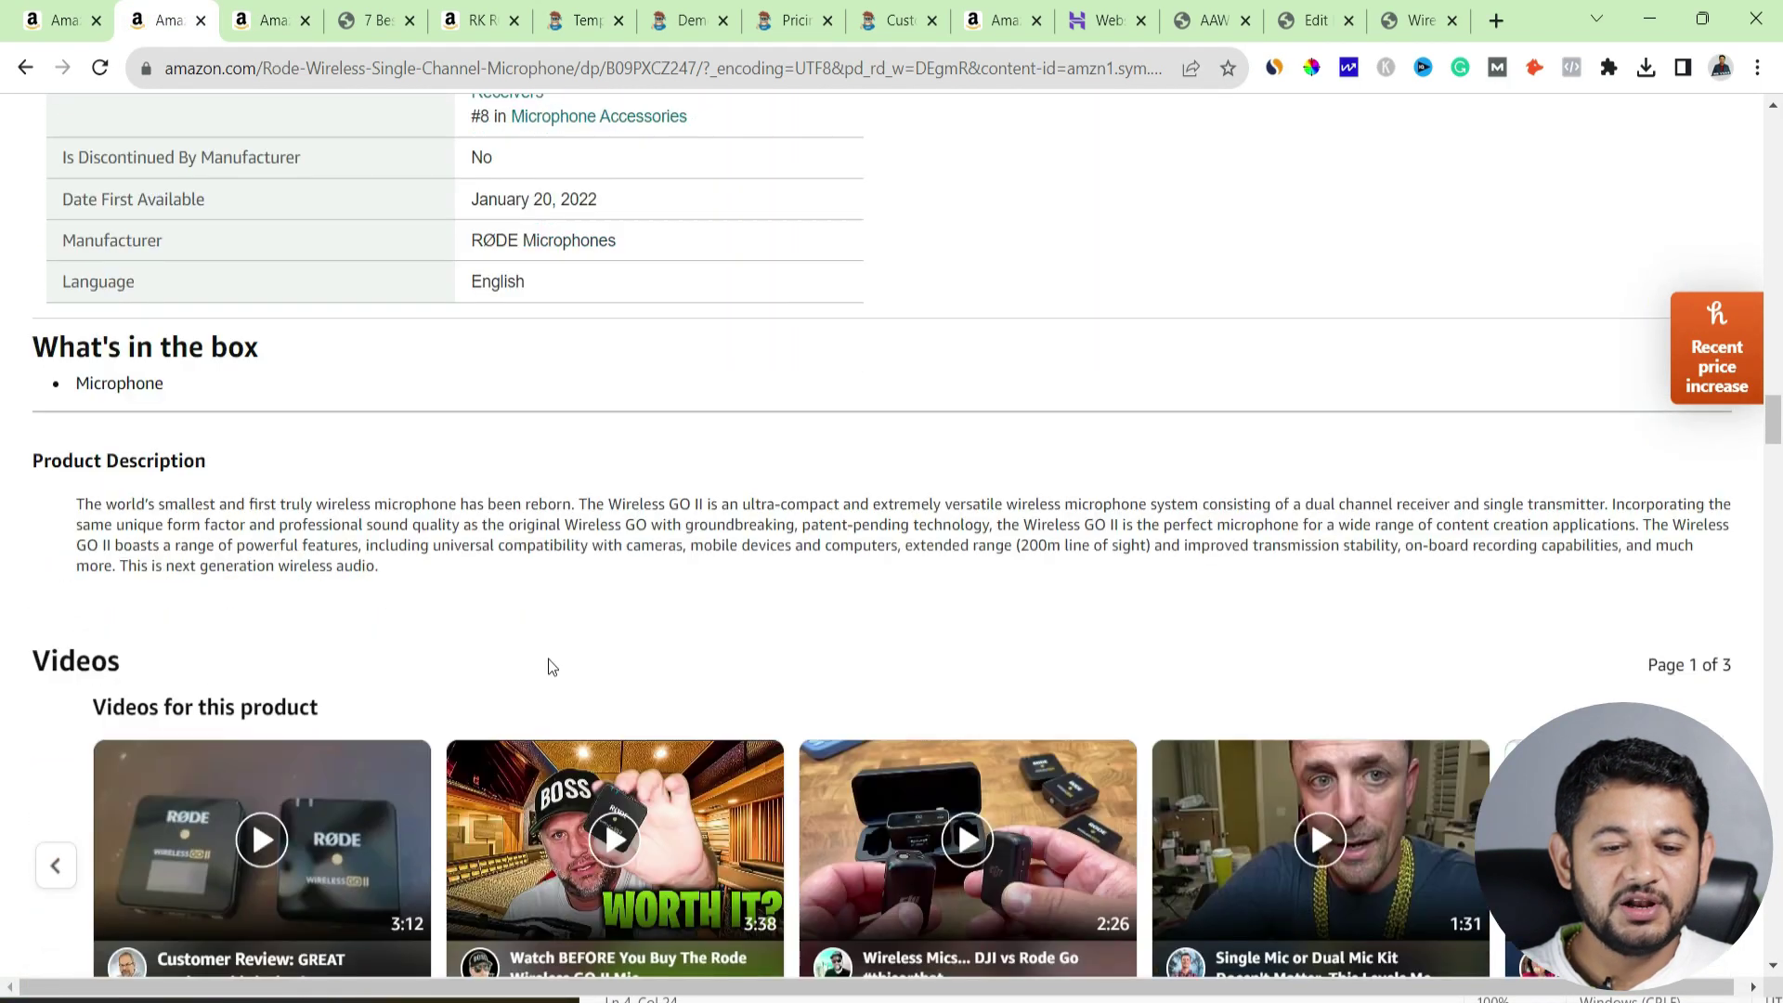
scroll(548, 659, down, 9)
click(692, 599)
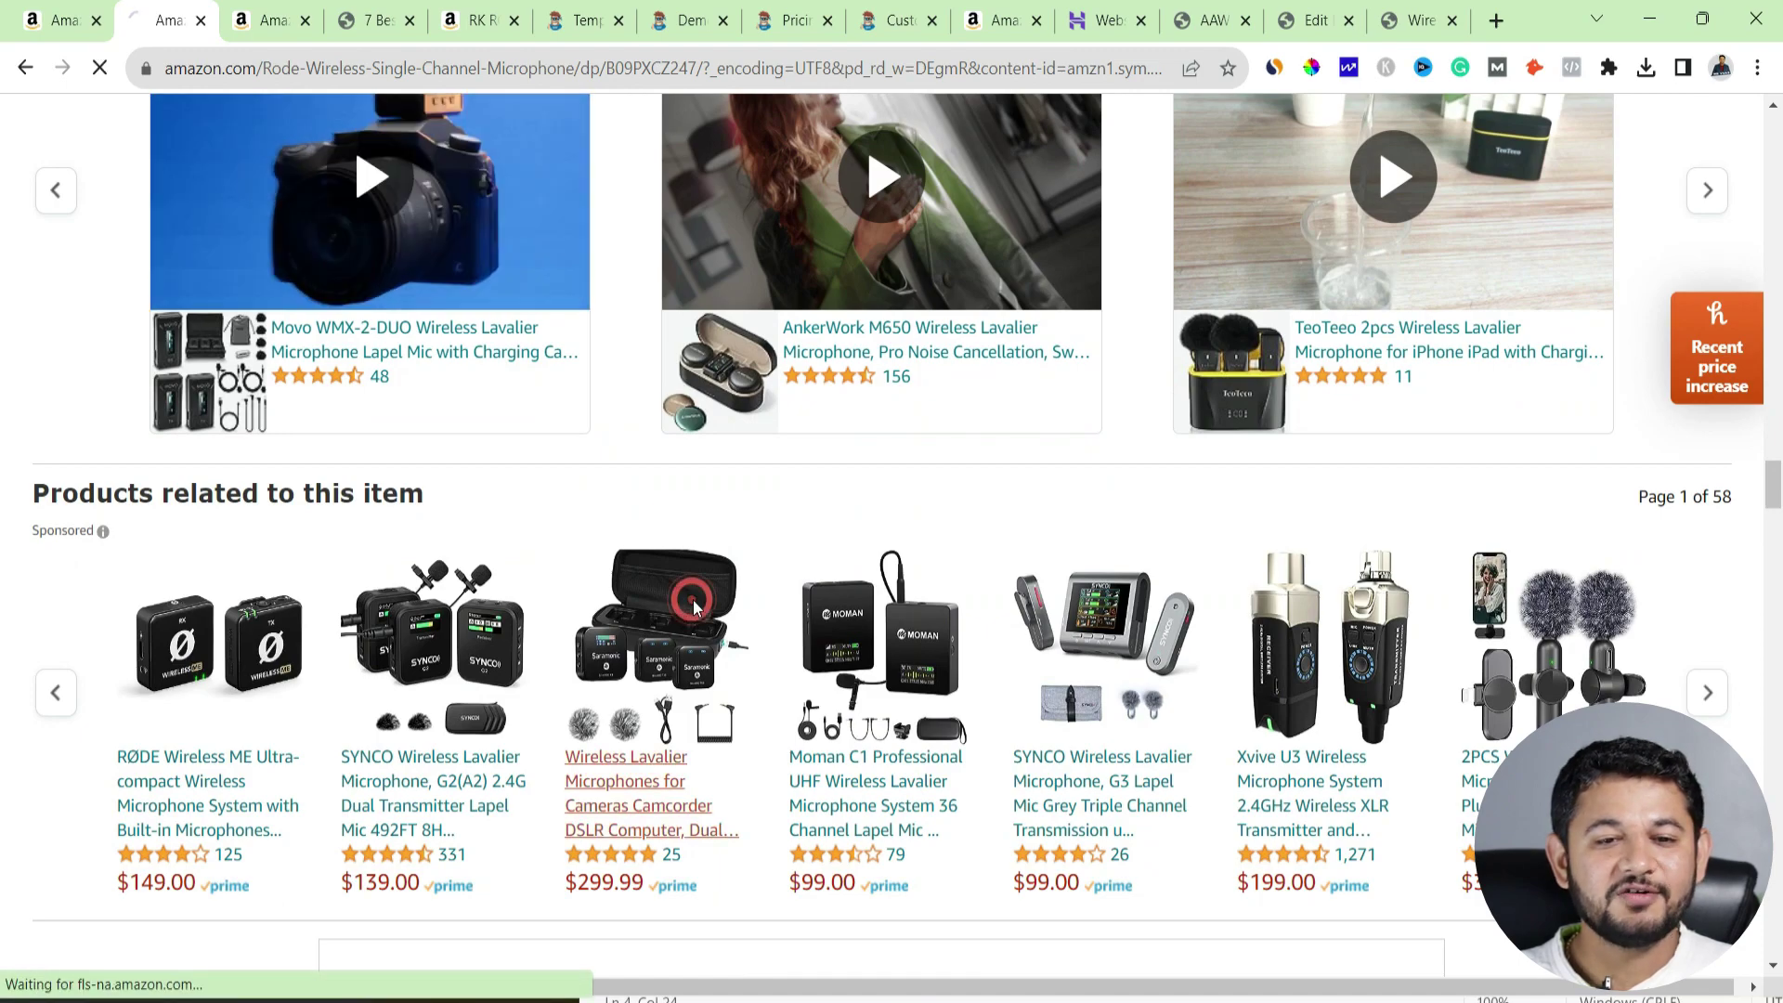
scroll(700, 609, down, 3)
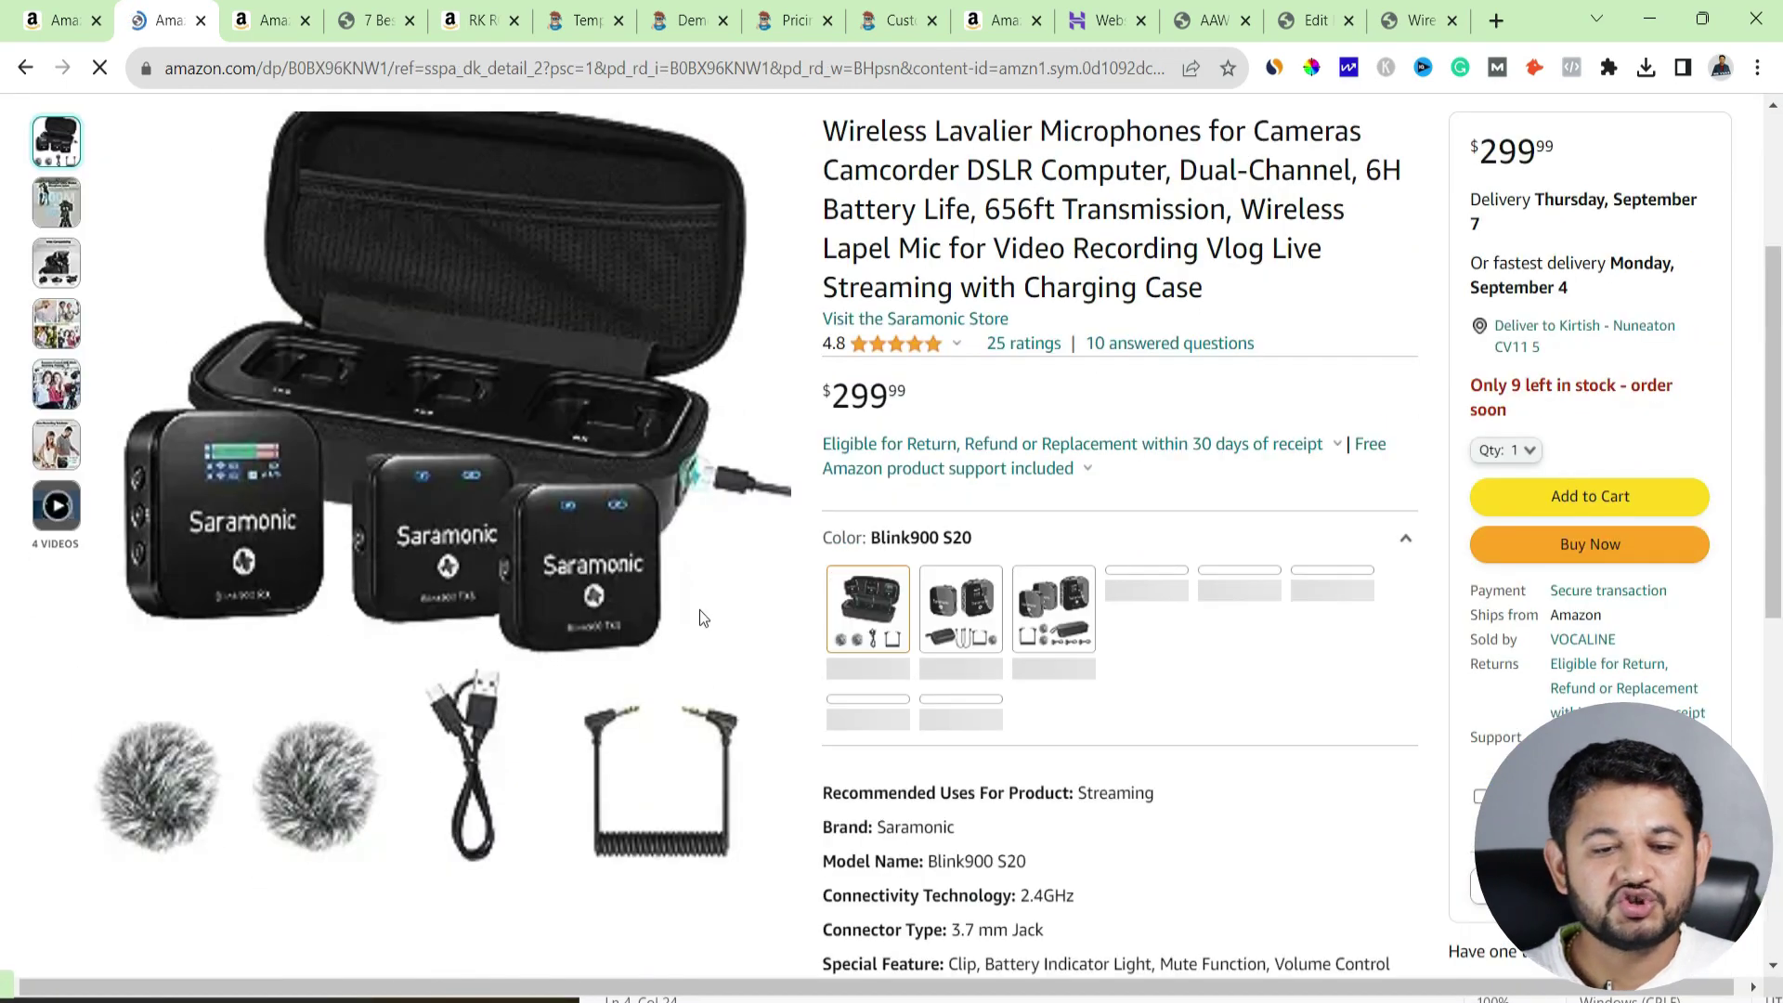
- Copy the ASIN B0BX96KNW1 from the product information and replace the grid shortcode's second product ID with it in Notepad
scroll(702, 610, down, 10)
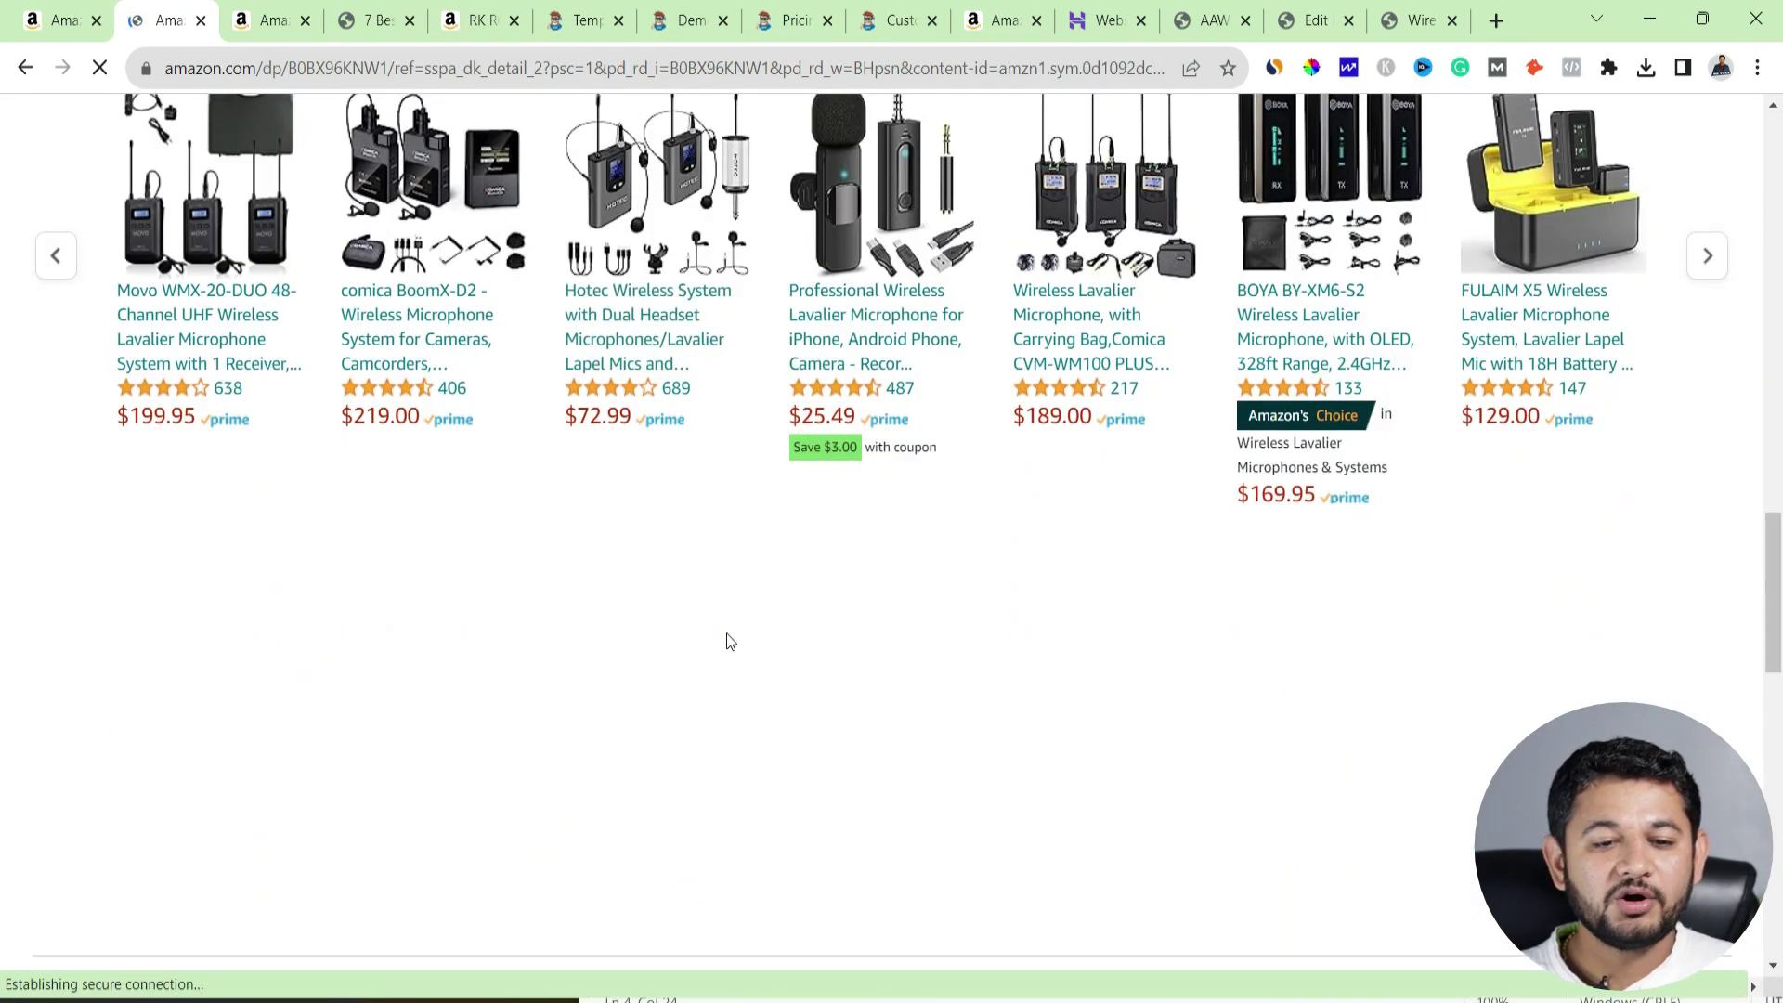
scroll(463, 587, down, 5)
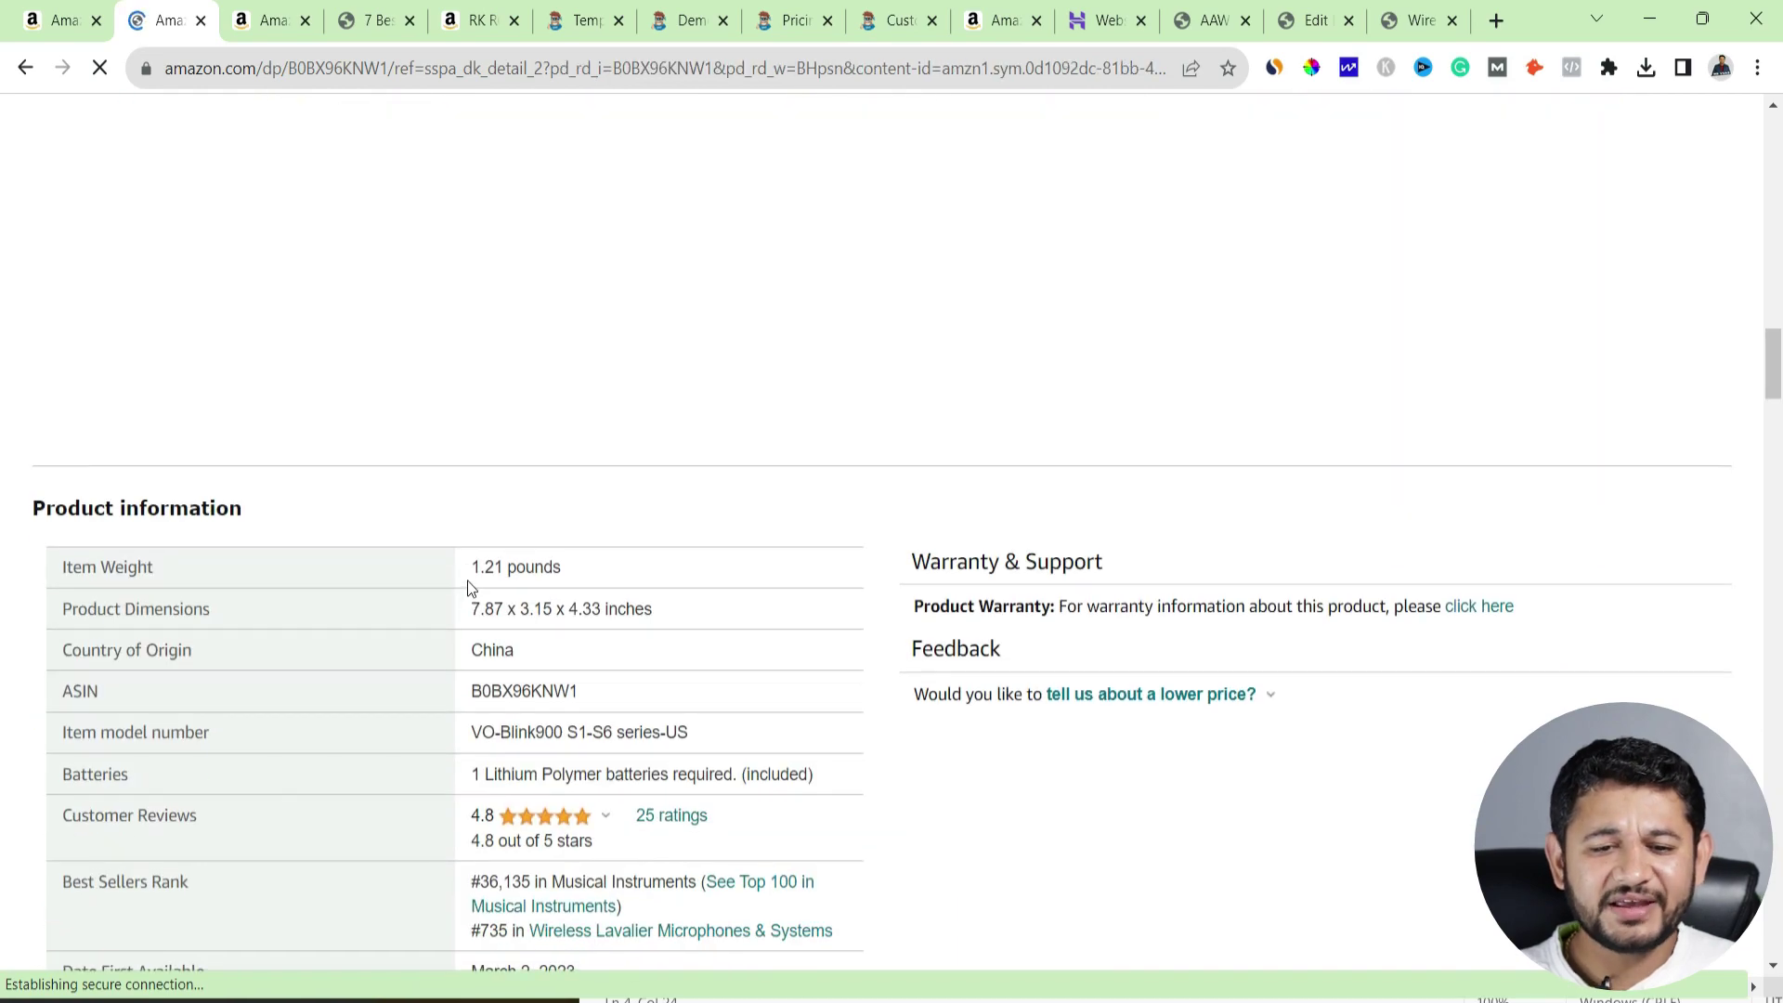
double_click(503, 684)
key(ctrl+c)
key(alt+Tab)
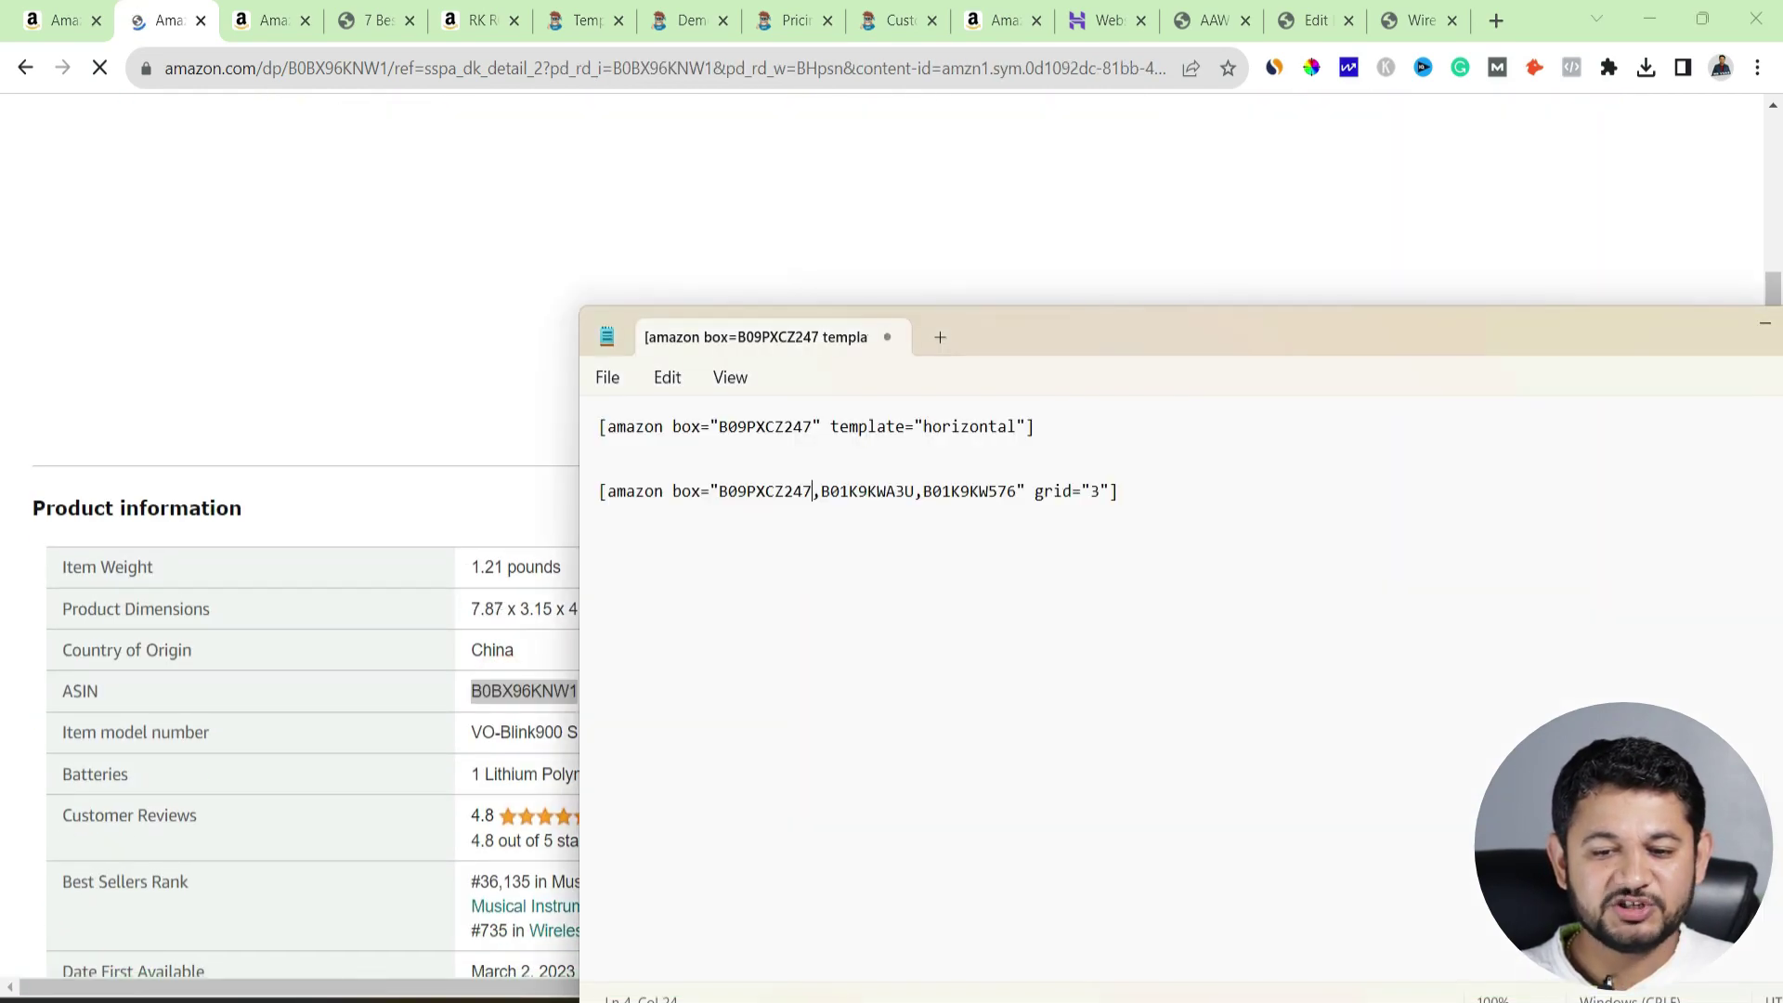
key(ctrl+v)
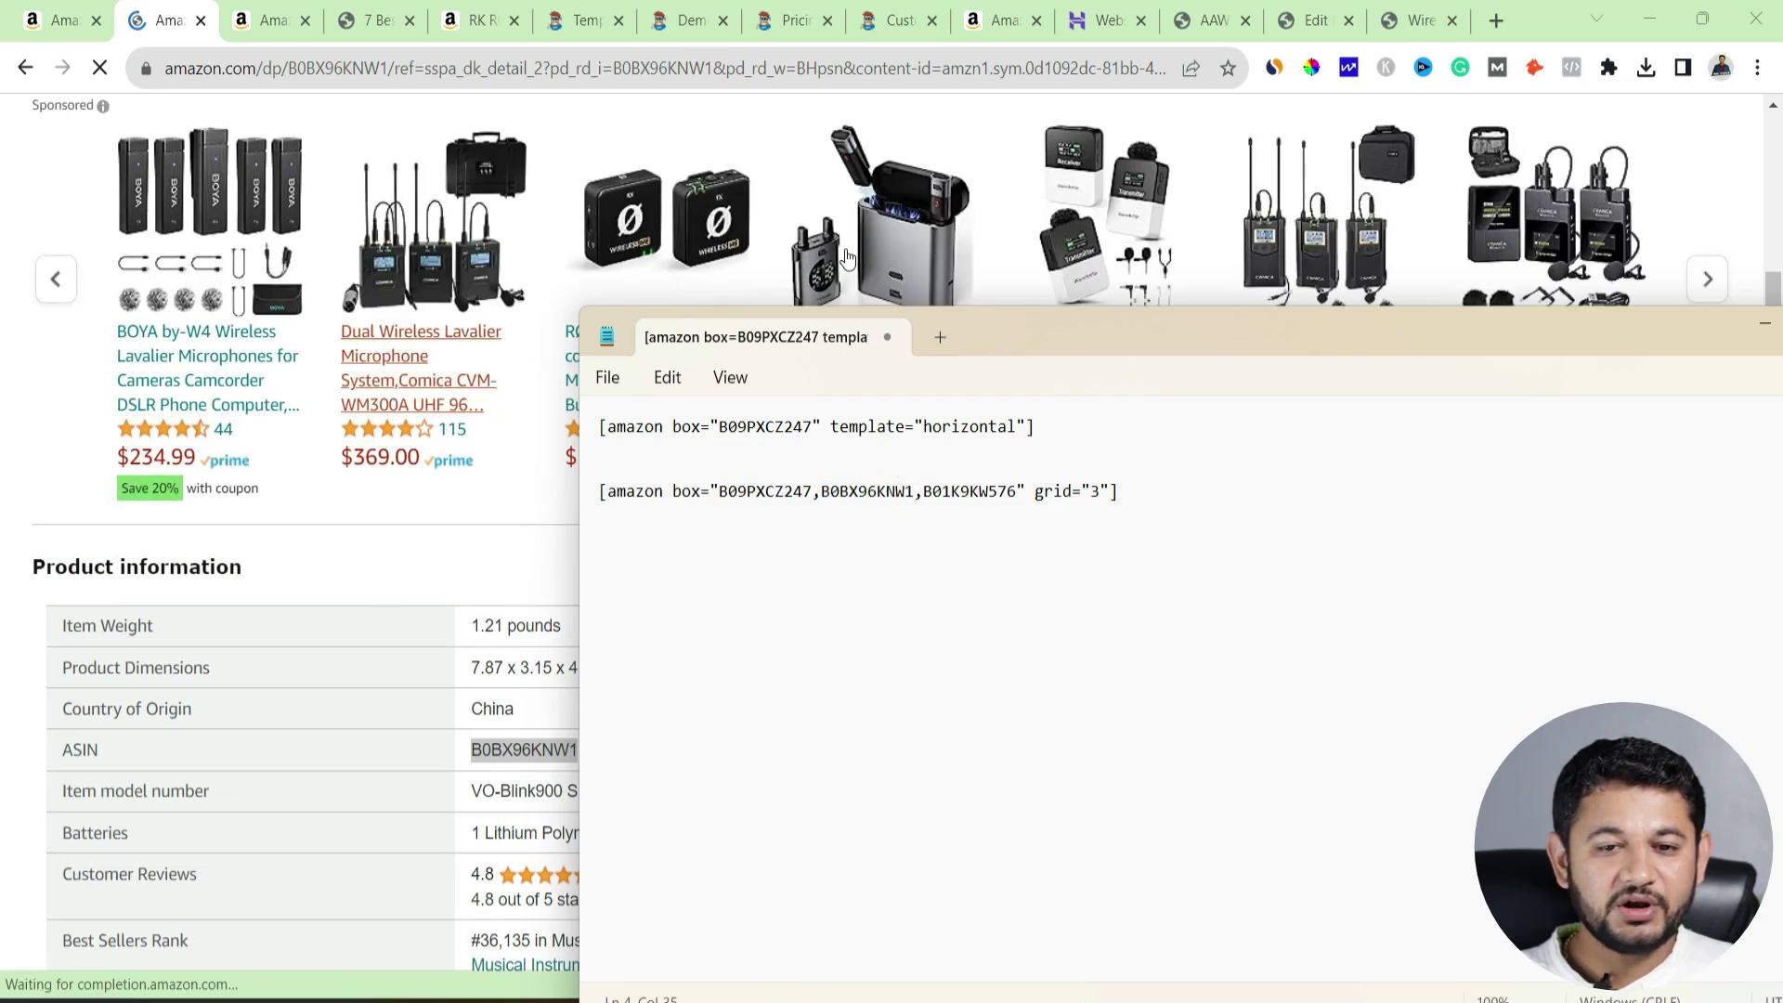
- Open the related UHF dual Wireless Lavalier Microphone System product and copy the ASIN B09L19G9RS from its product information
click(1084, 210)
click(1084, 210)
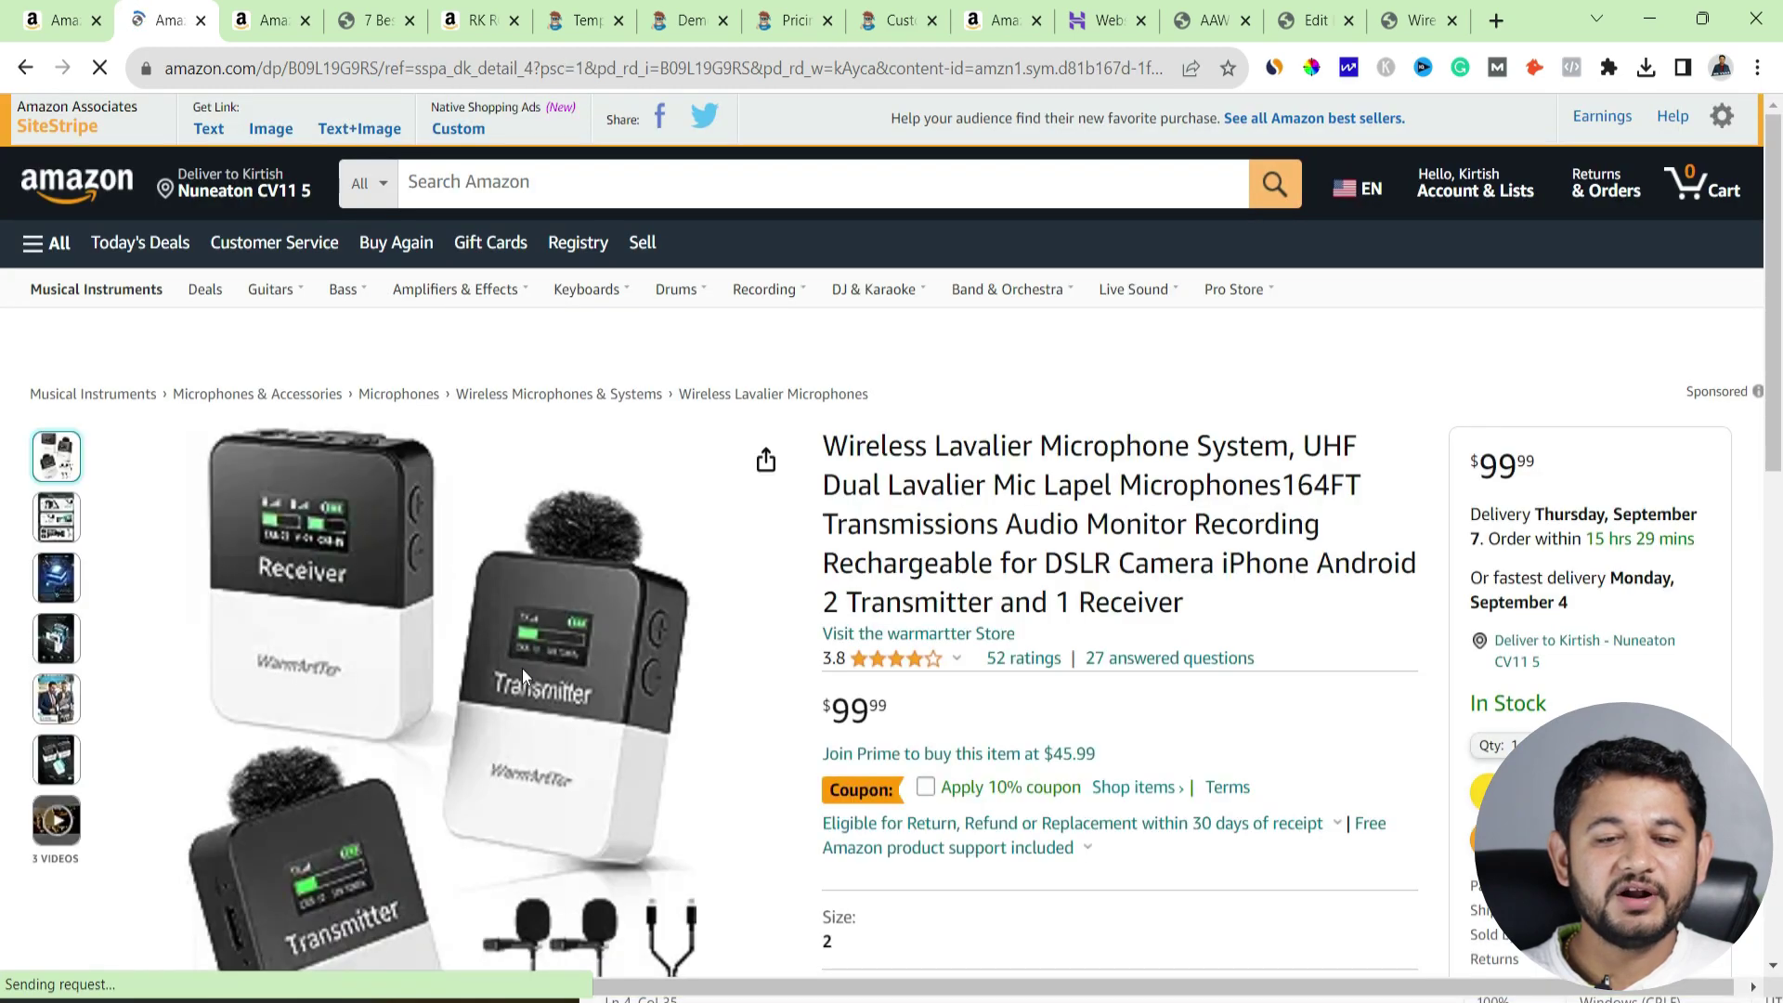
scroll(522, 667, down, 15)
scroll(985, 768, down, 15)
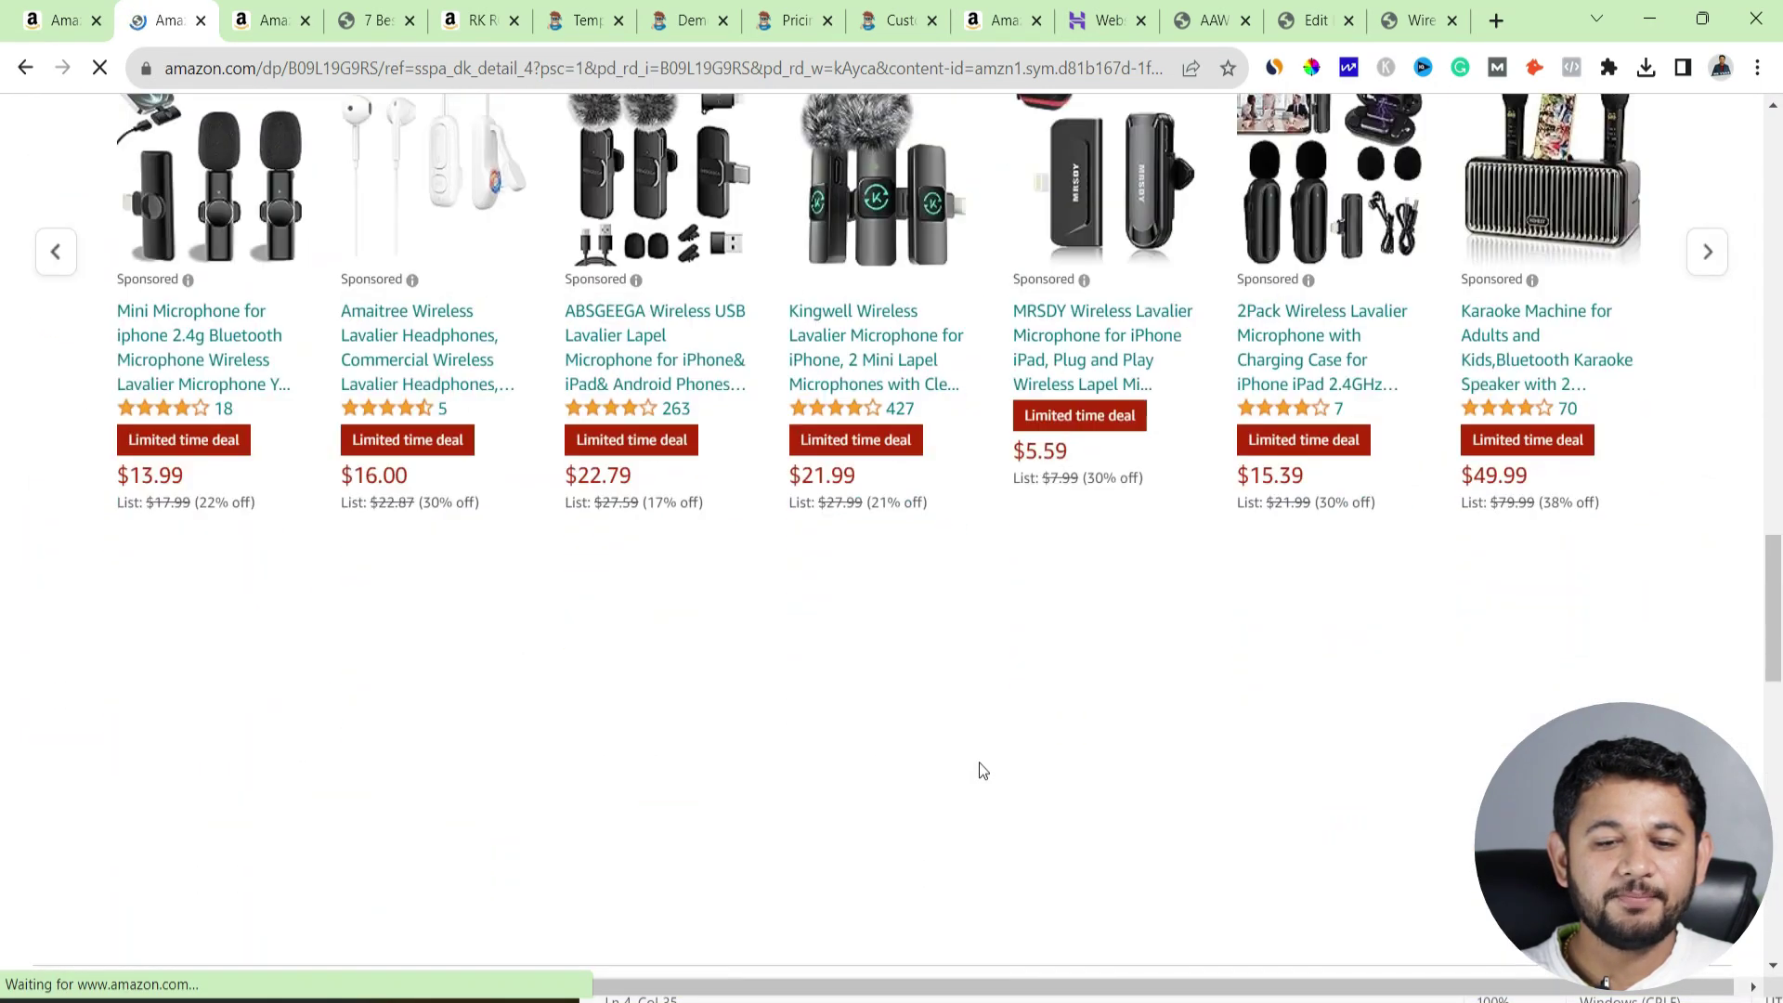
scroll(701, 482, up, 4)
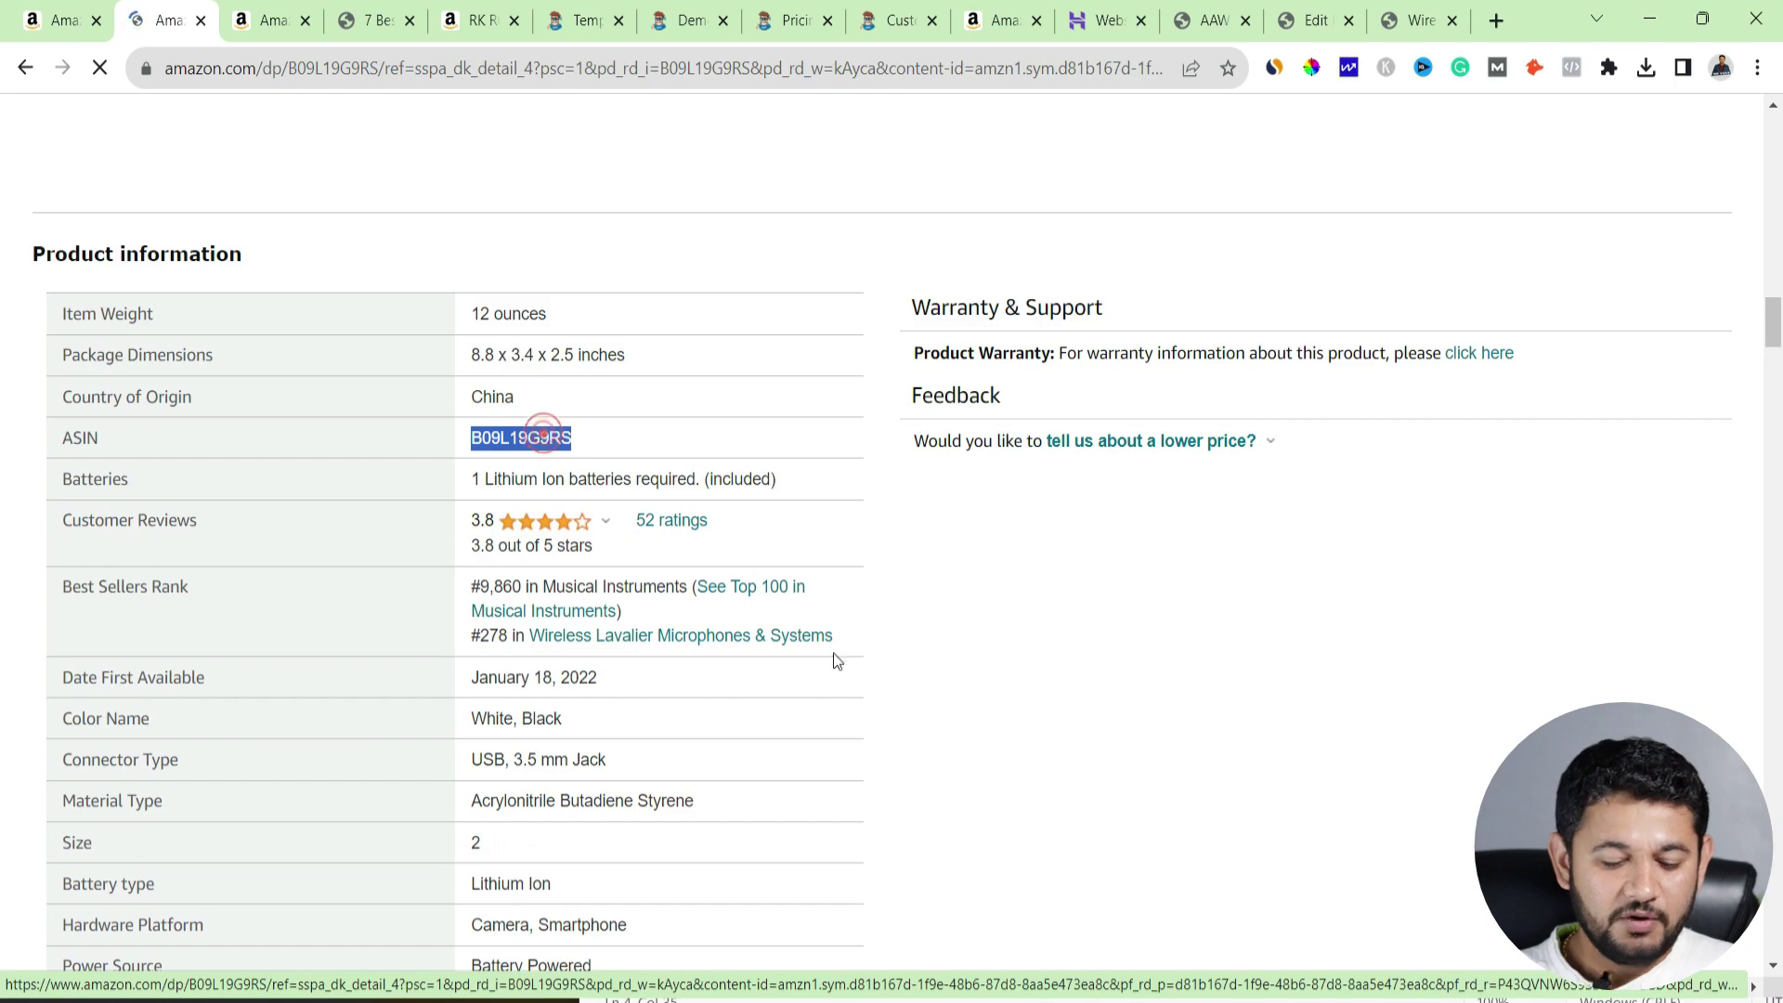
- In Notepad, replace the grid shortcode's third product ID with B09L19G9RS and copy the whole grid shortcode
key(alt+Tab)
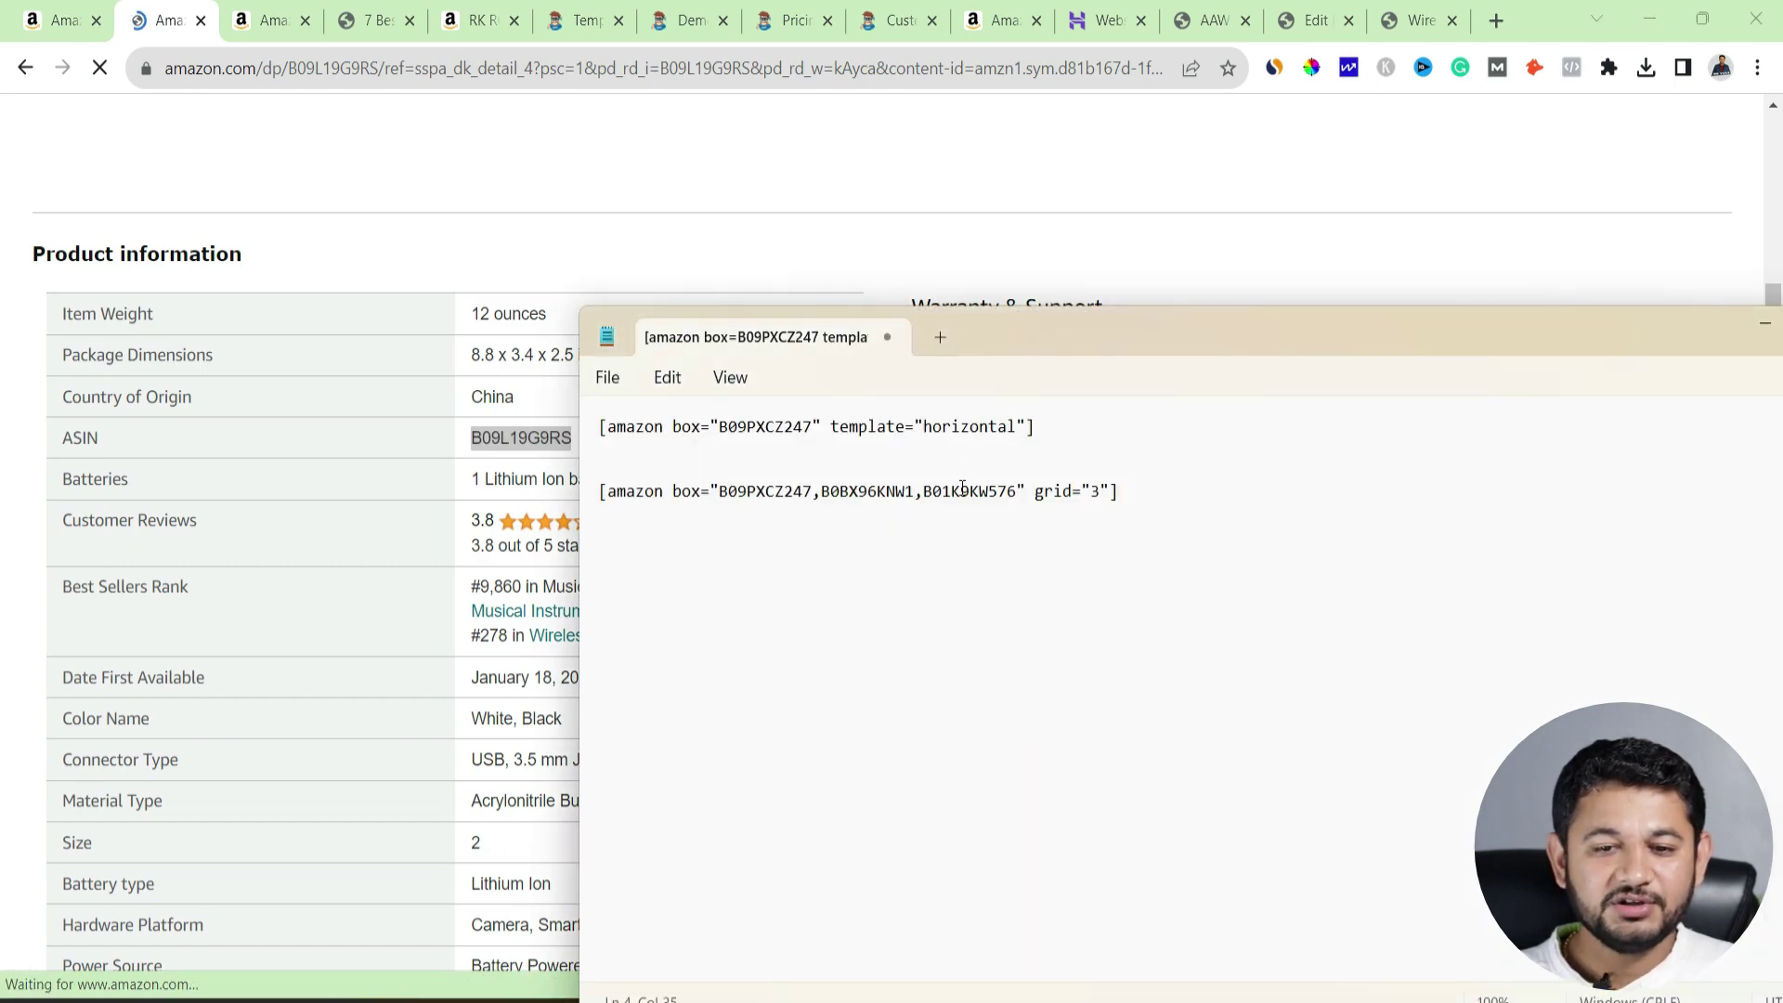
text(B09L19G9RS)
triple_click(1162, 481)
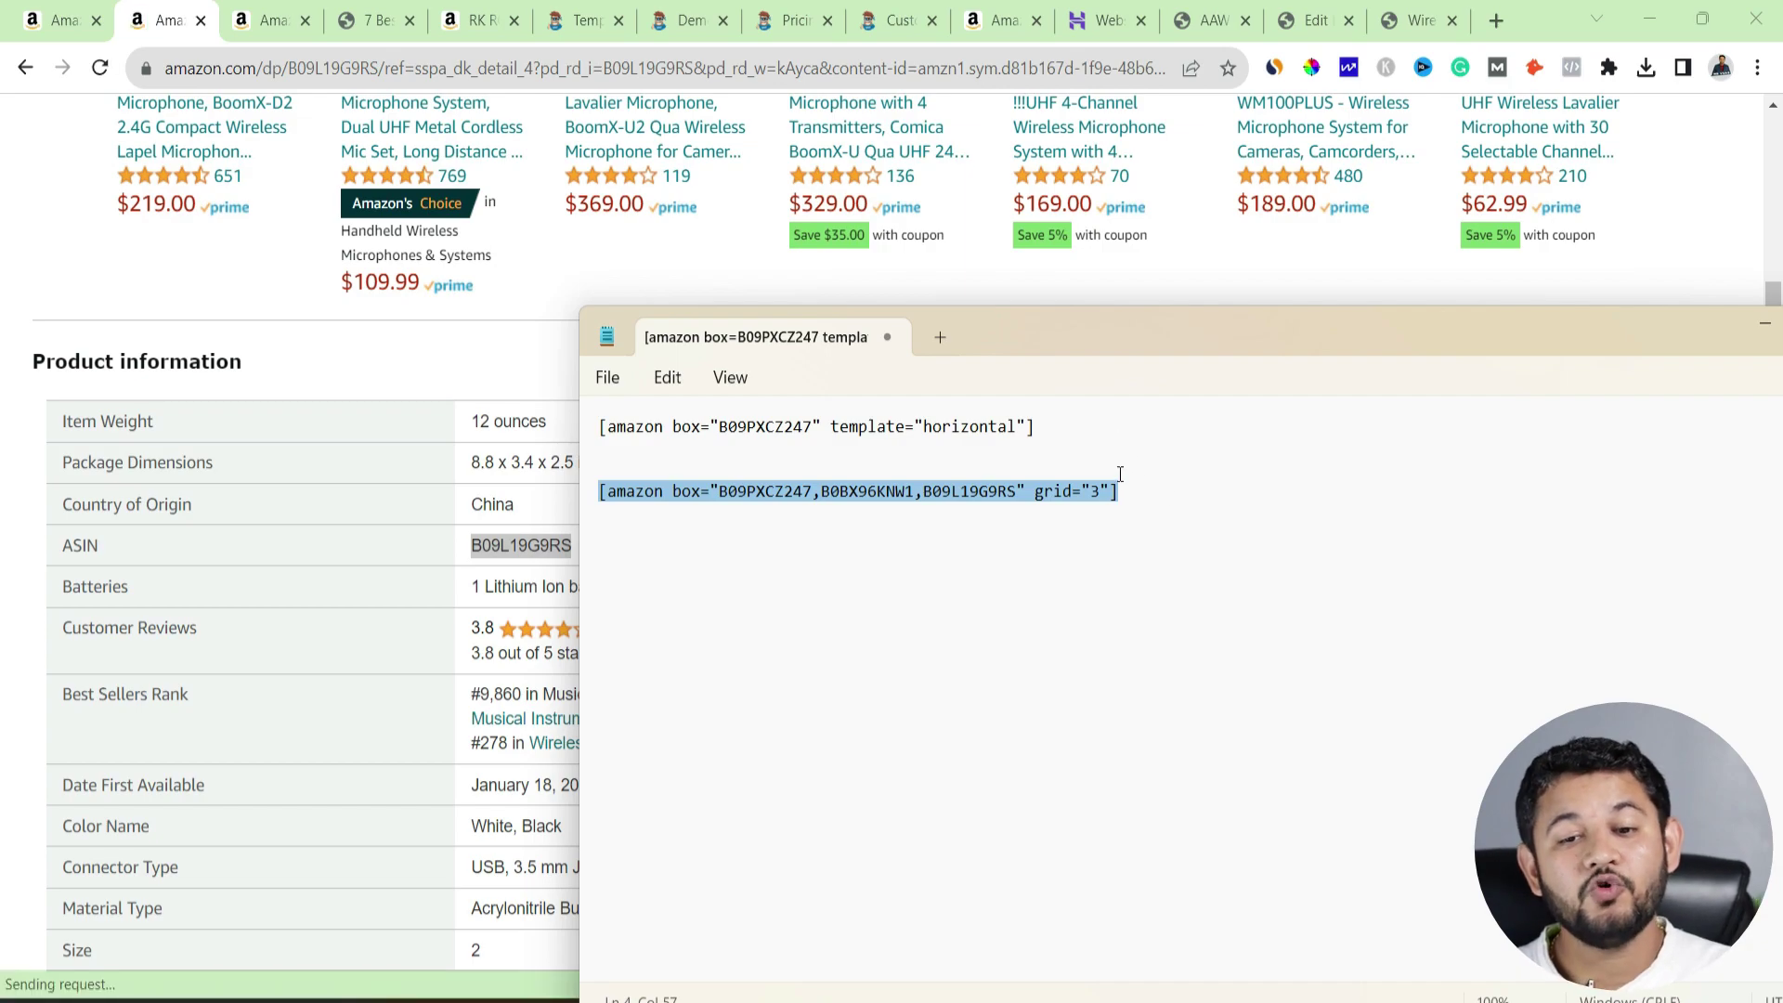
- Add a Custom HTML block containing [amazon box="B09PXCZ247,B0BX96KNW1,B09L19G9RS" grid="3"] at the end of the Wireless Mic post and update the post
click(1314, 21)
click(1174, 808)
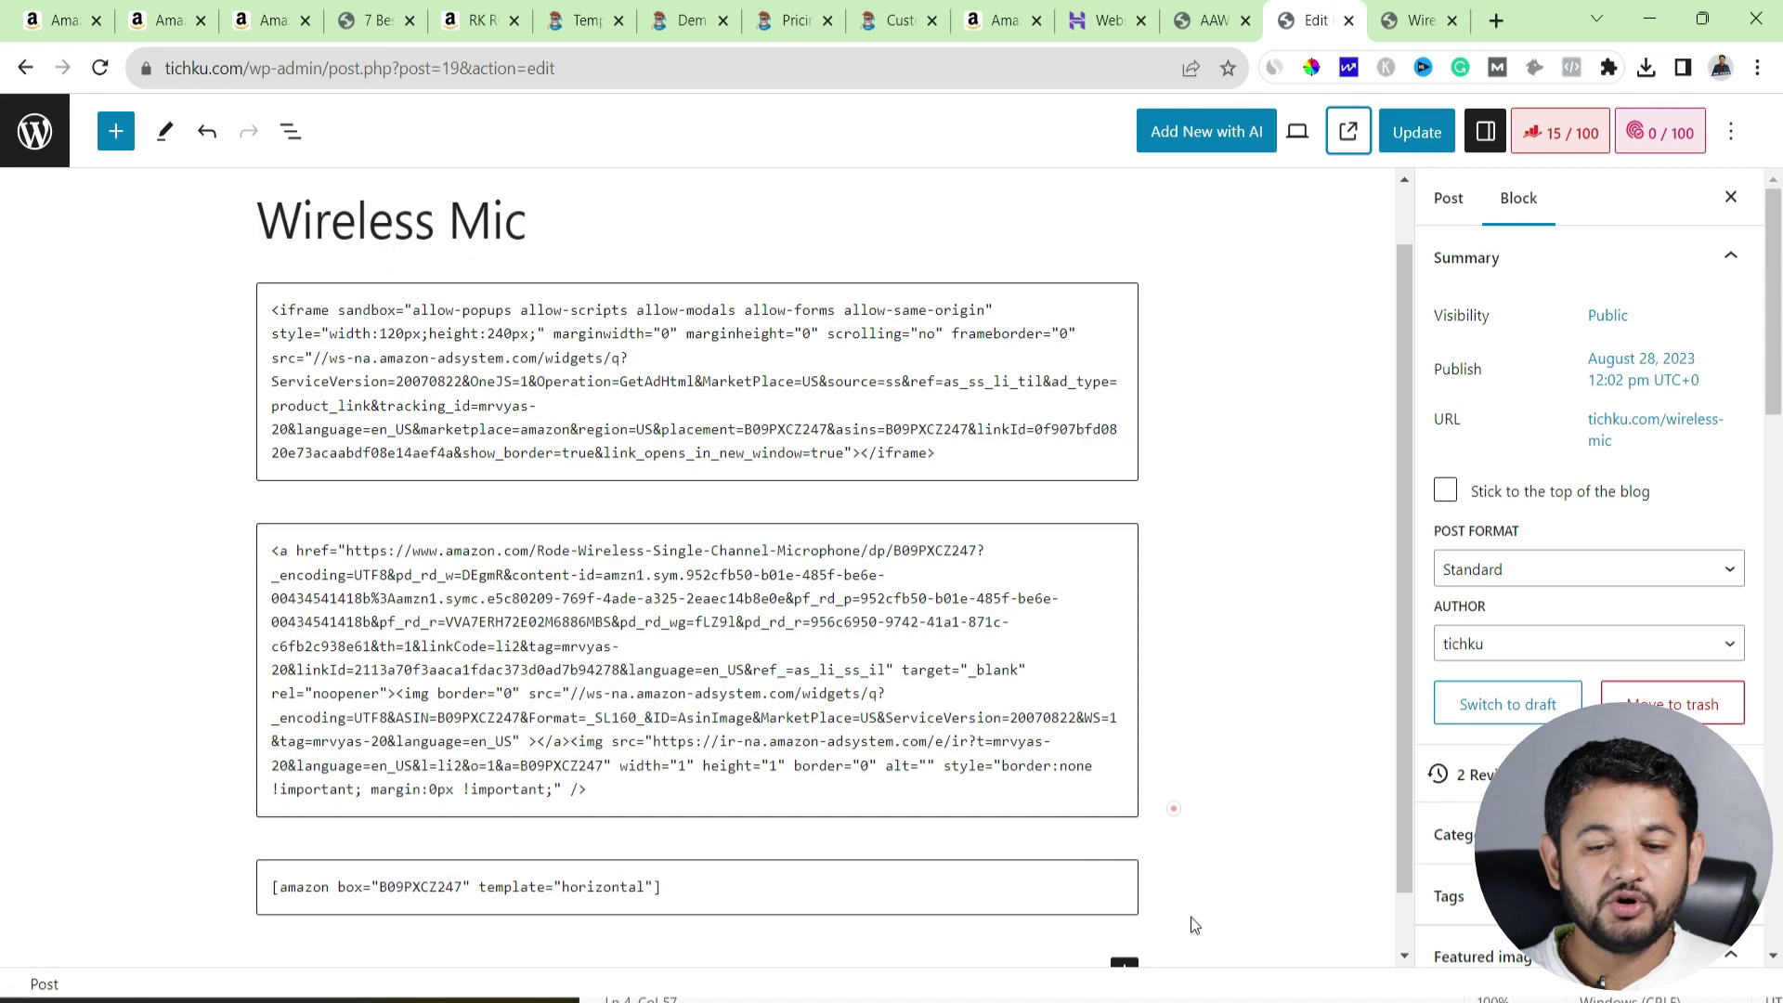
click(1126, 959)
click(1264, 676)
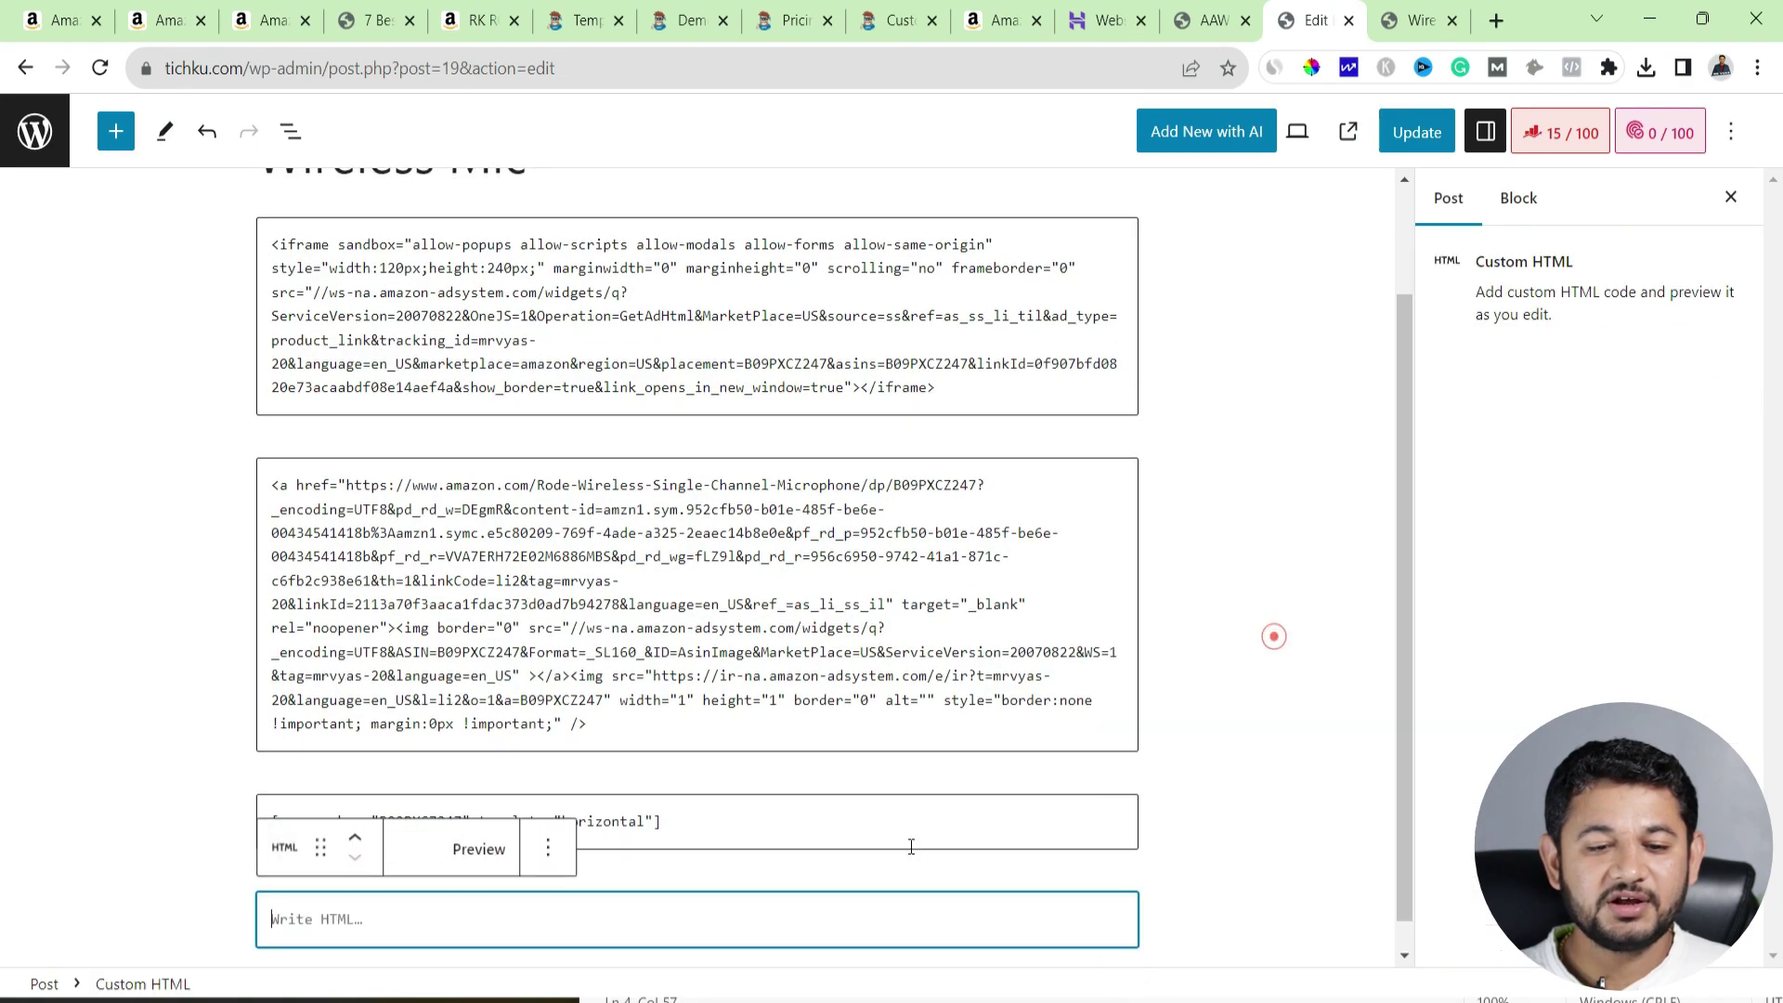
text([amazon box="B09PXCZ247,B0BX96KNW1,B09L19G9RS" grid="3"])
click(1146, 847)
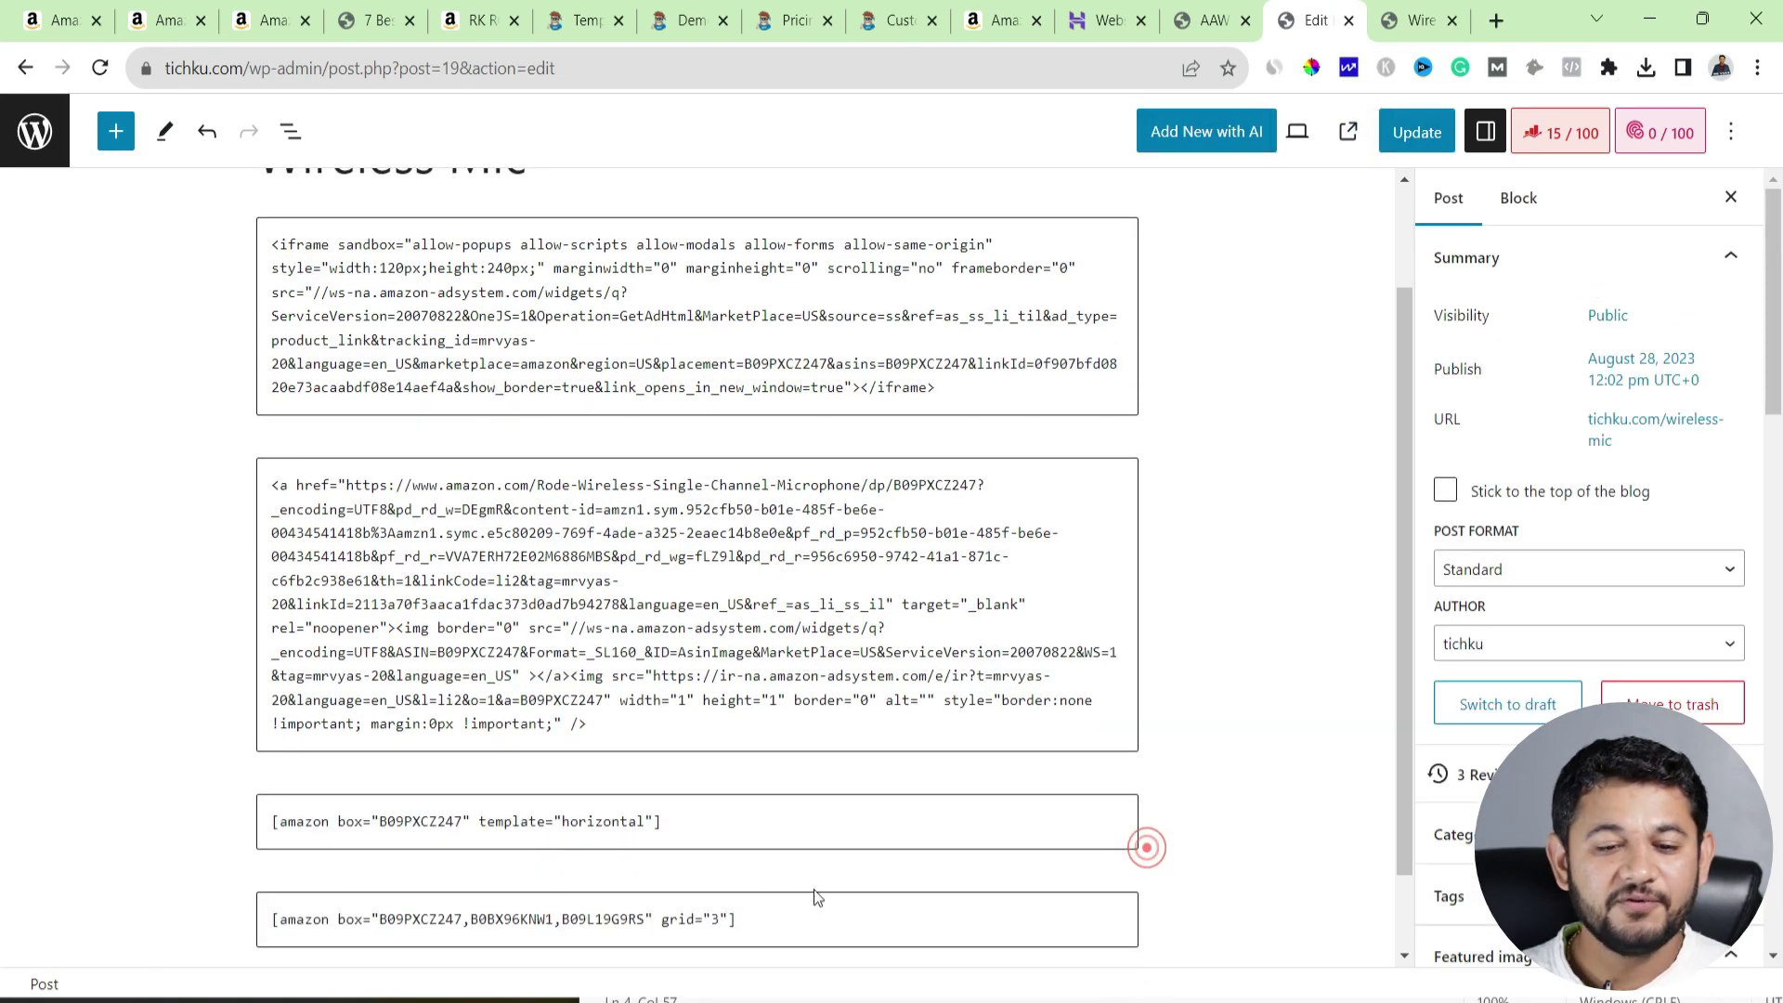
click(1416, 132)
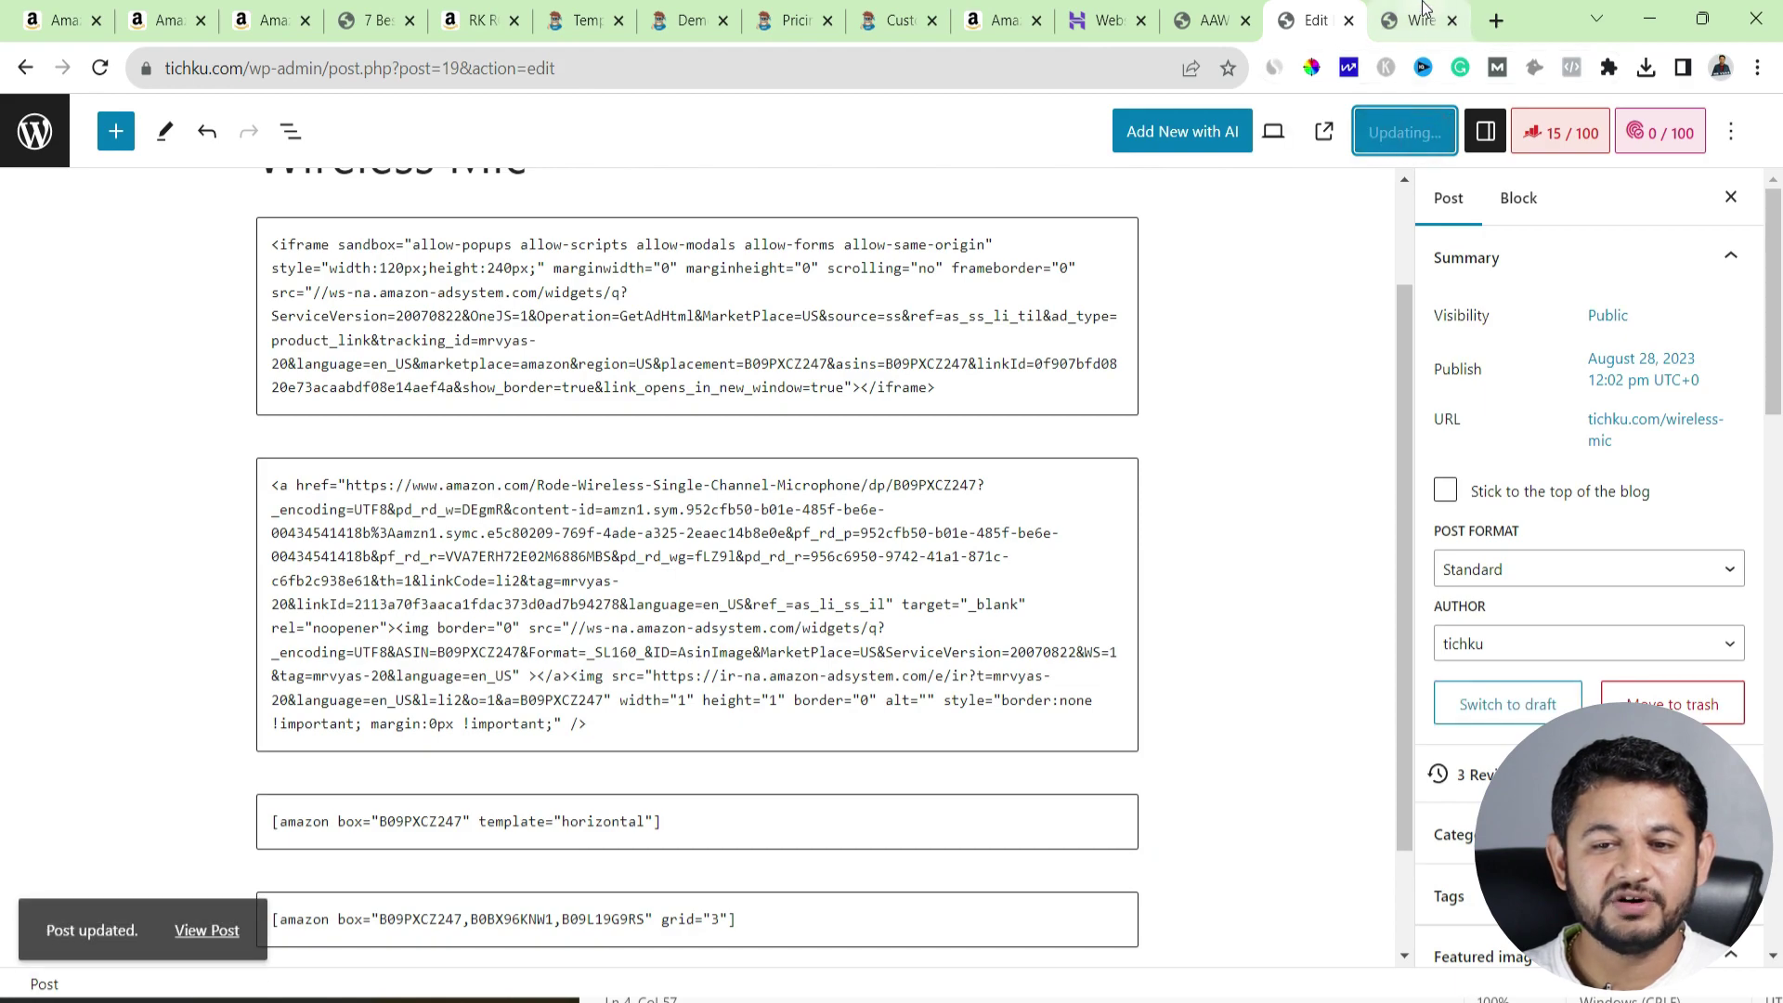
- View the updated Wireless Mic post in a new tab and examine the three-product grid
click(1321, 130)
click(1348, 131)
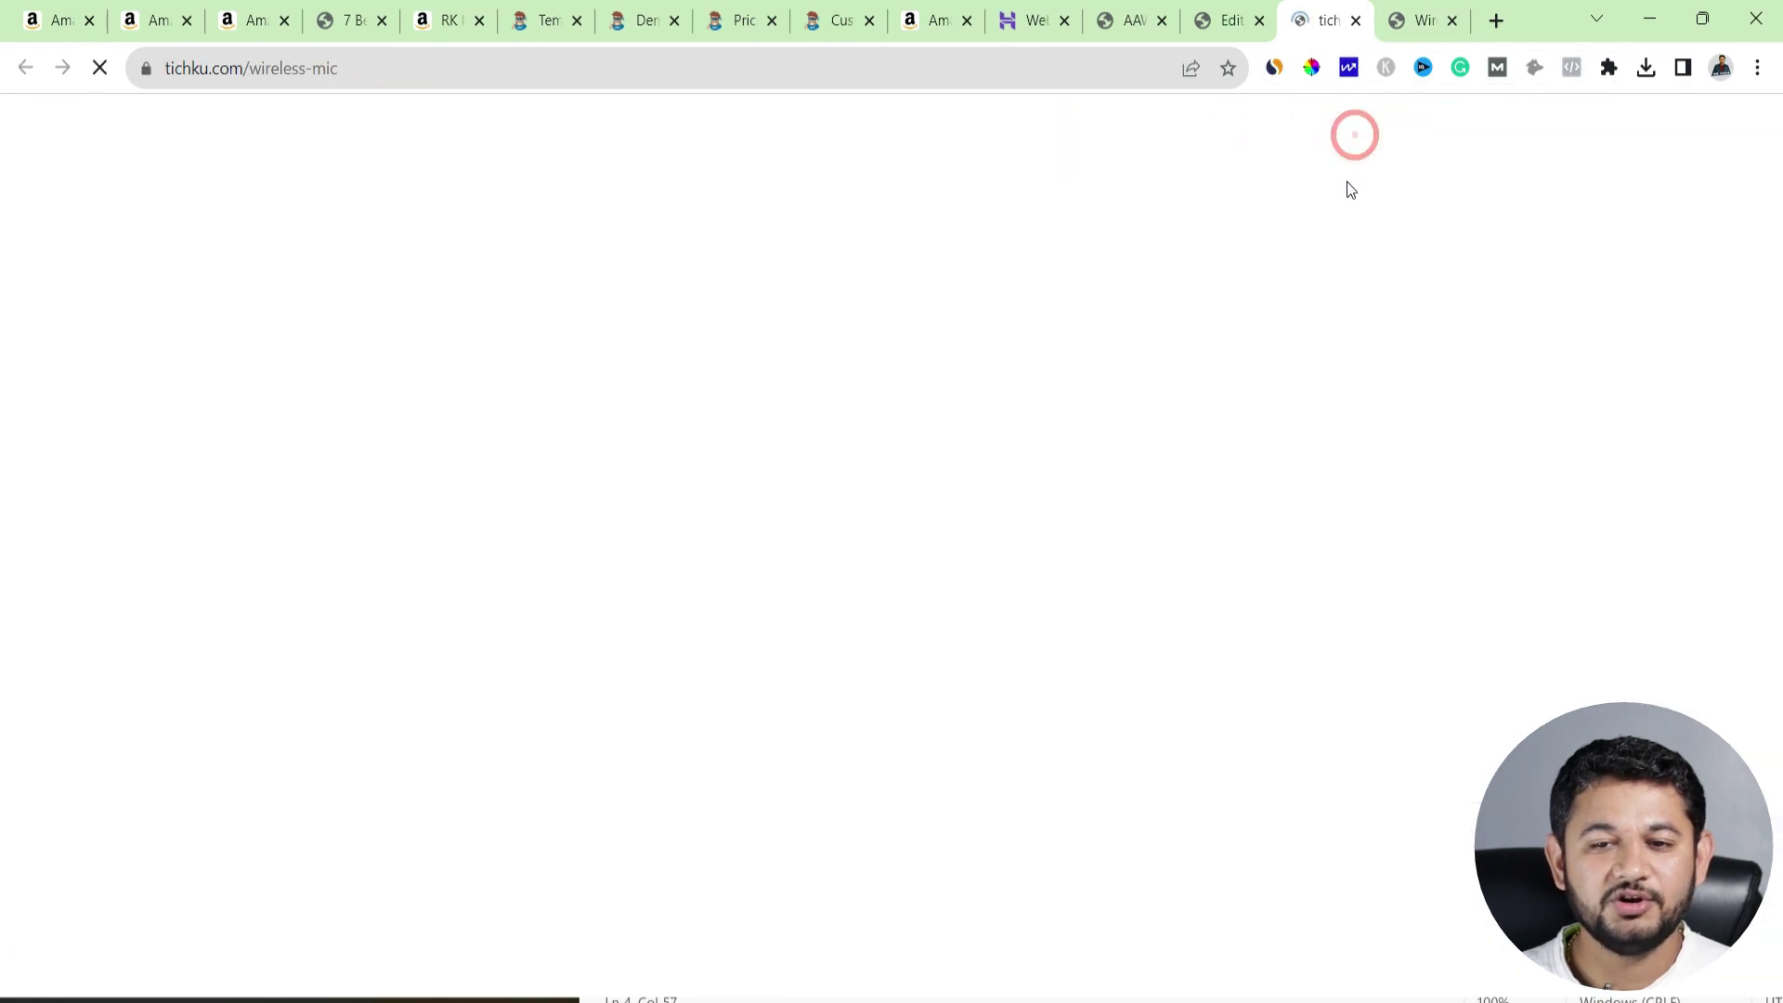
scroll(733, 817, down, 6)
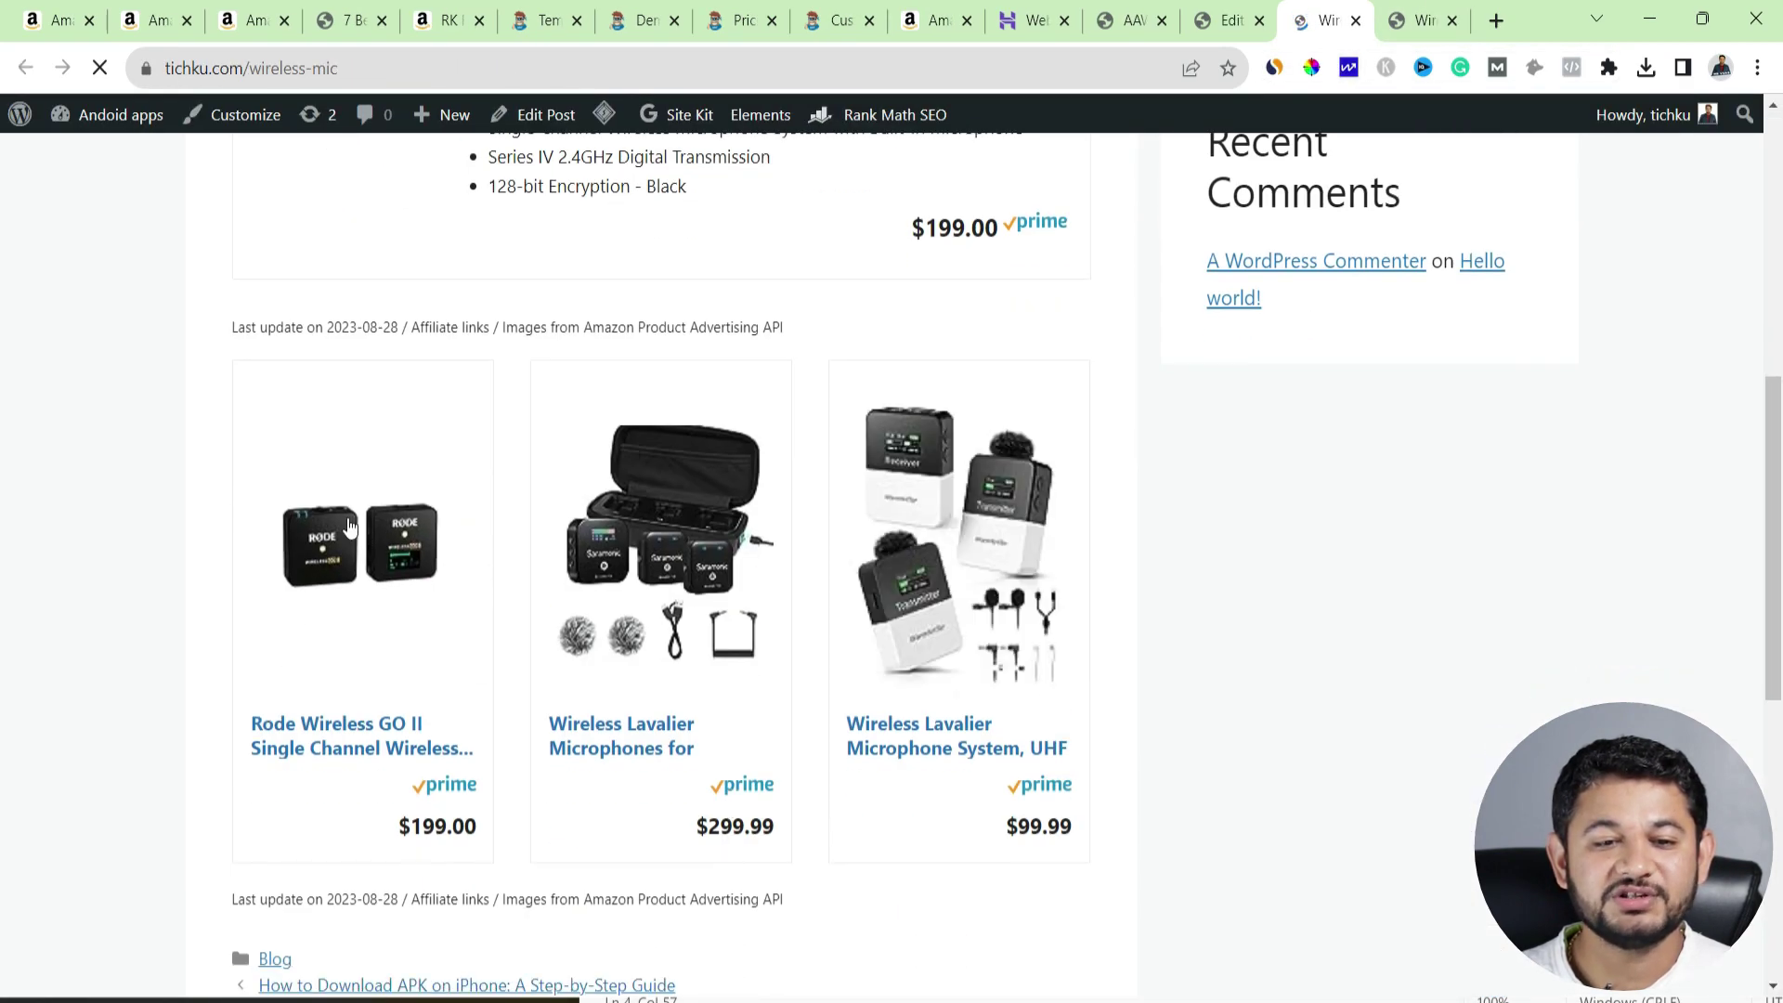
scroll(823, 548, down, 3)
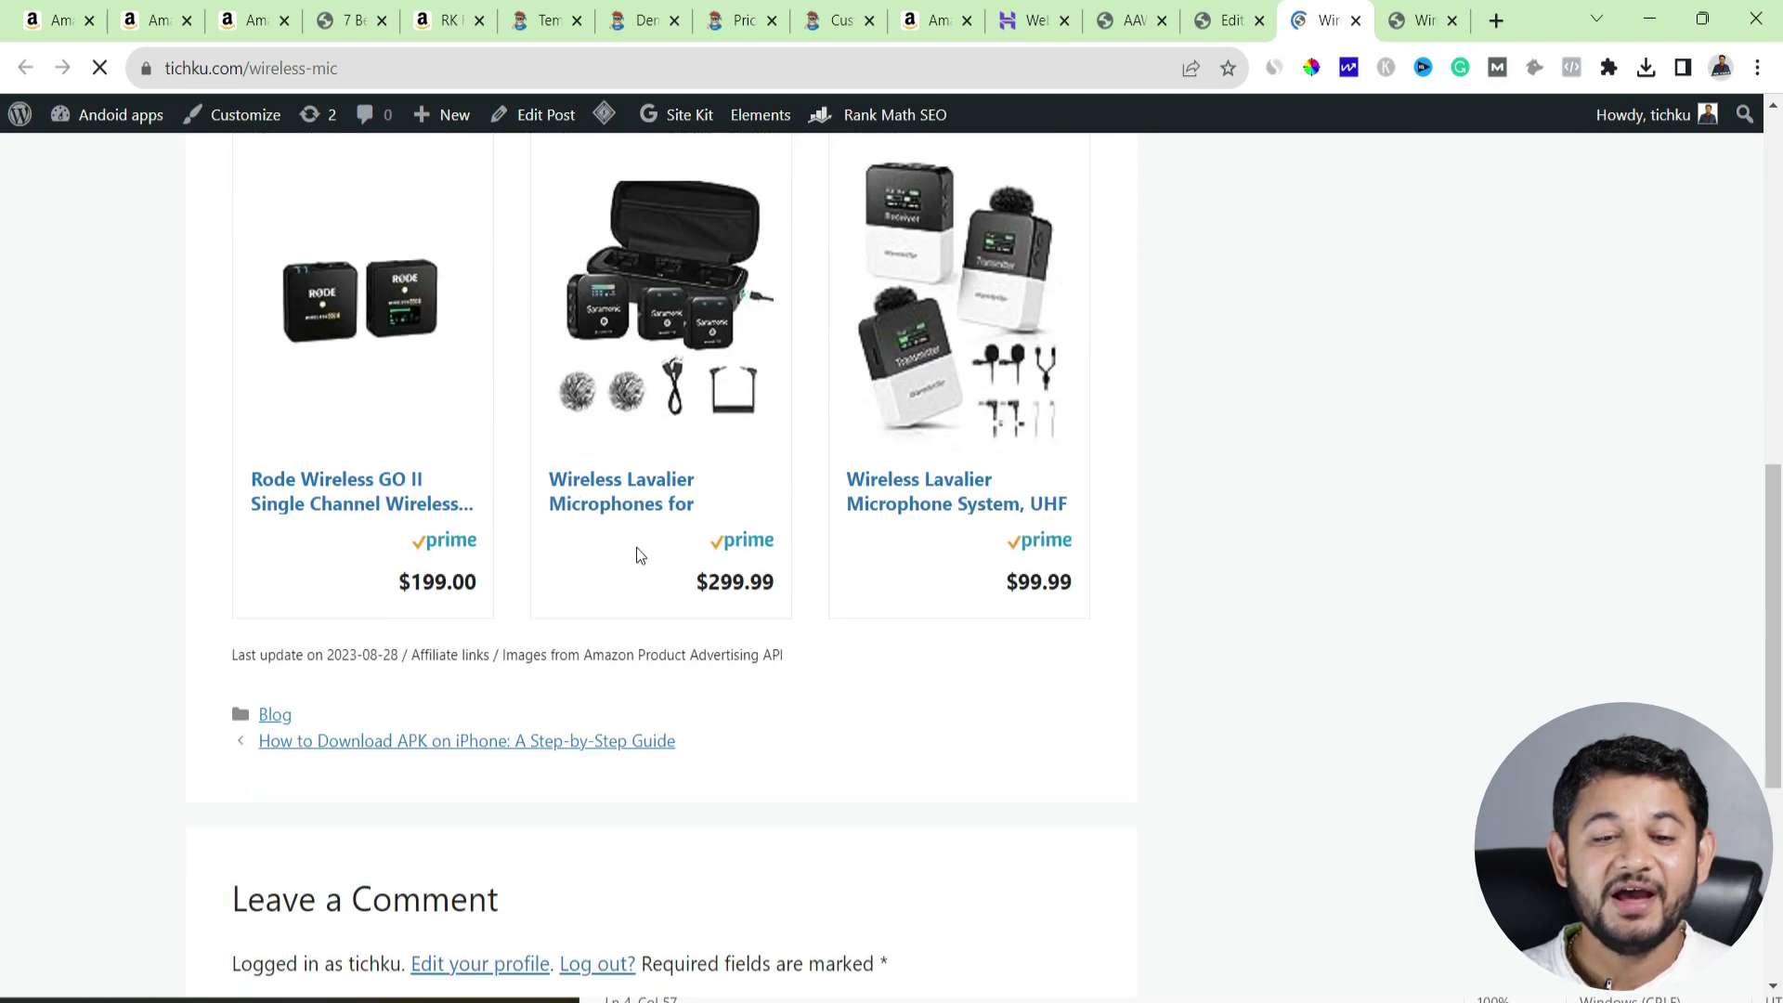
- Open the Wireless Lavalier Microphones product from the grid to check its affiliate link, and return to the earlier Amazon product page
click(638, 510)
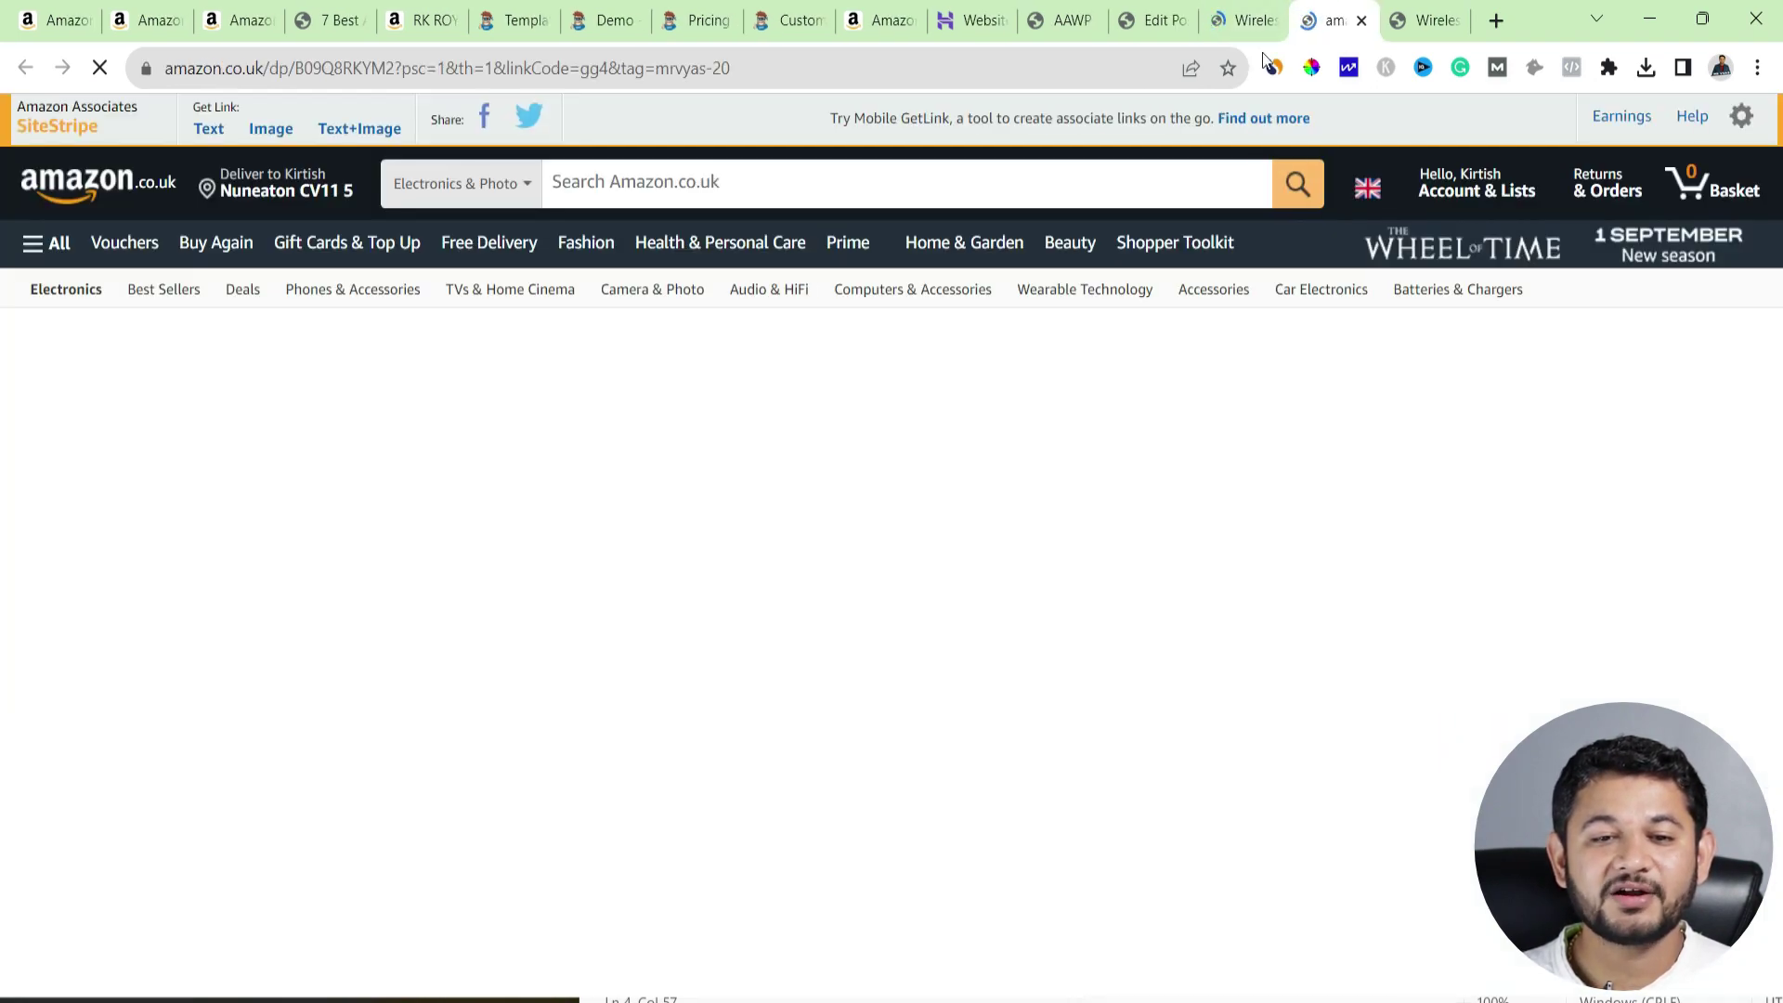
drag(845, 81, 162, 35)
click(159, 27)
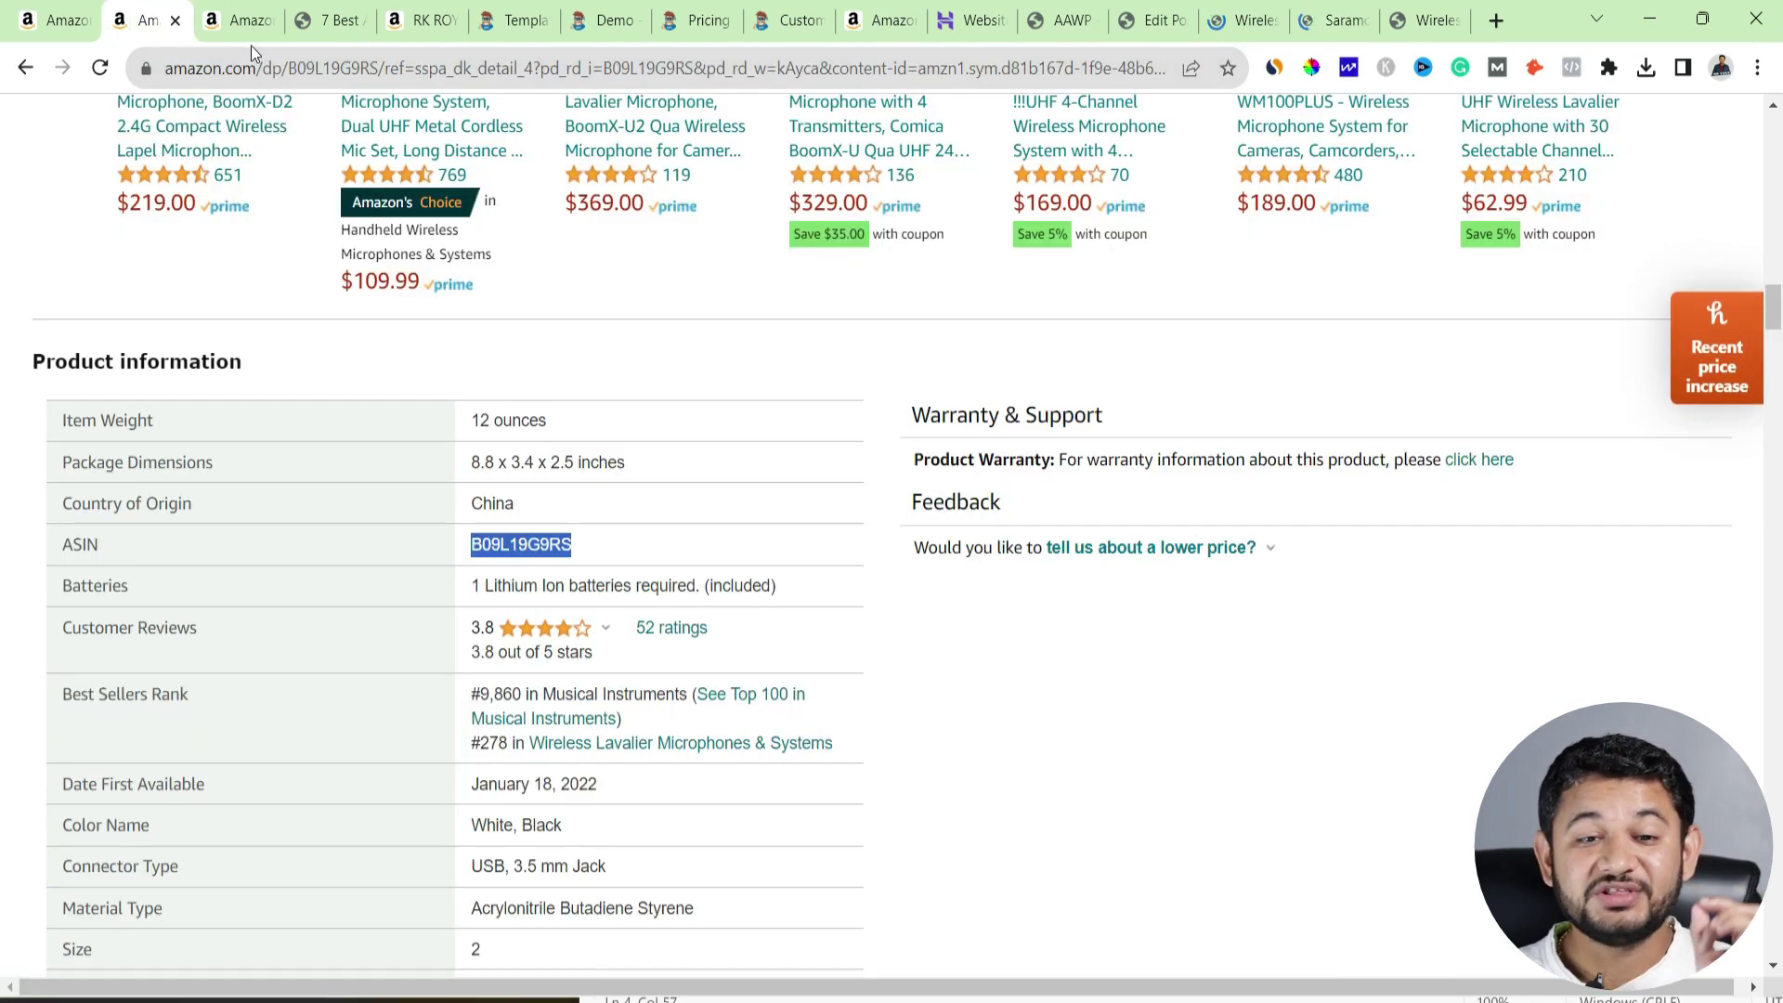
- Switch to the AAWP pricing page and on to the demo page to examine its comparison table
click(789, 20)
click(689, 12)
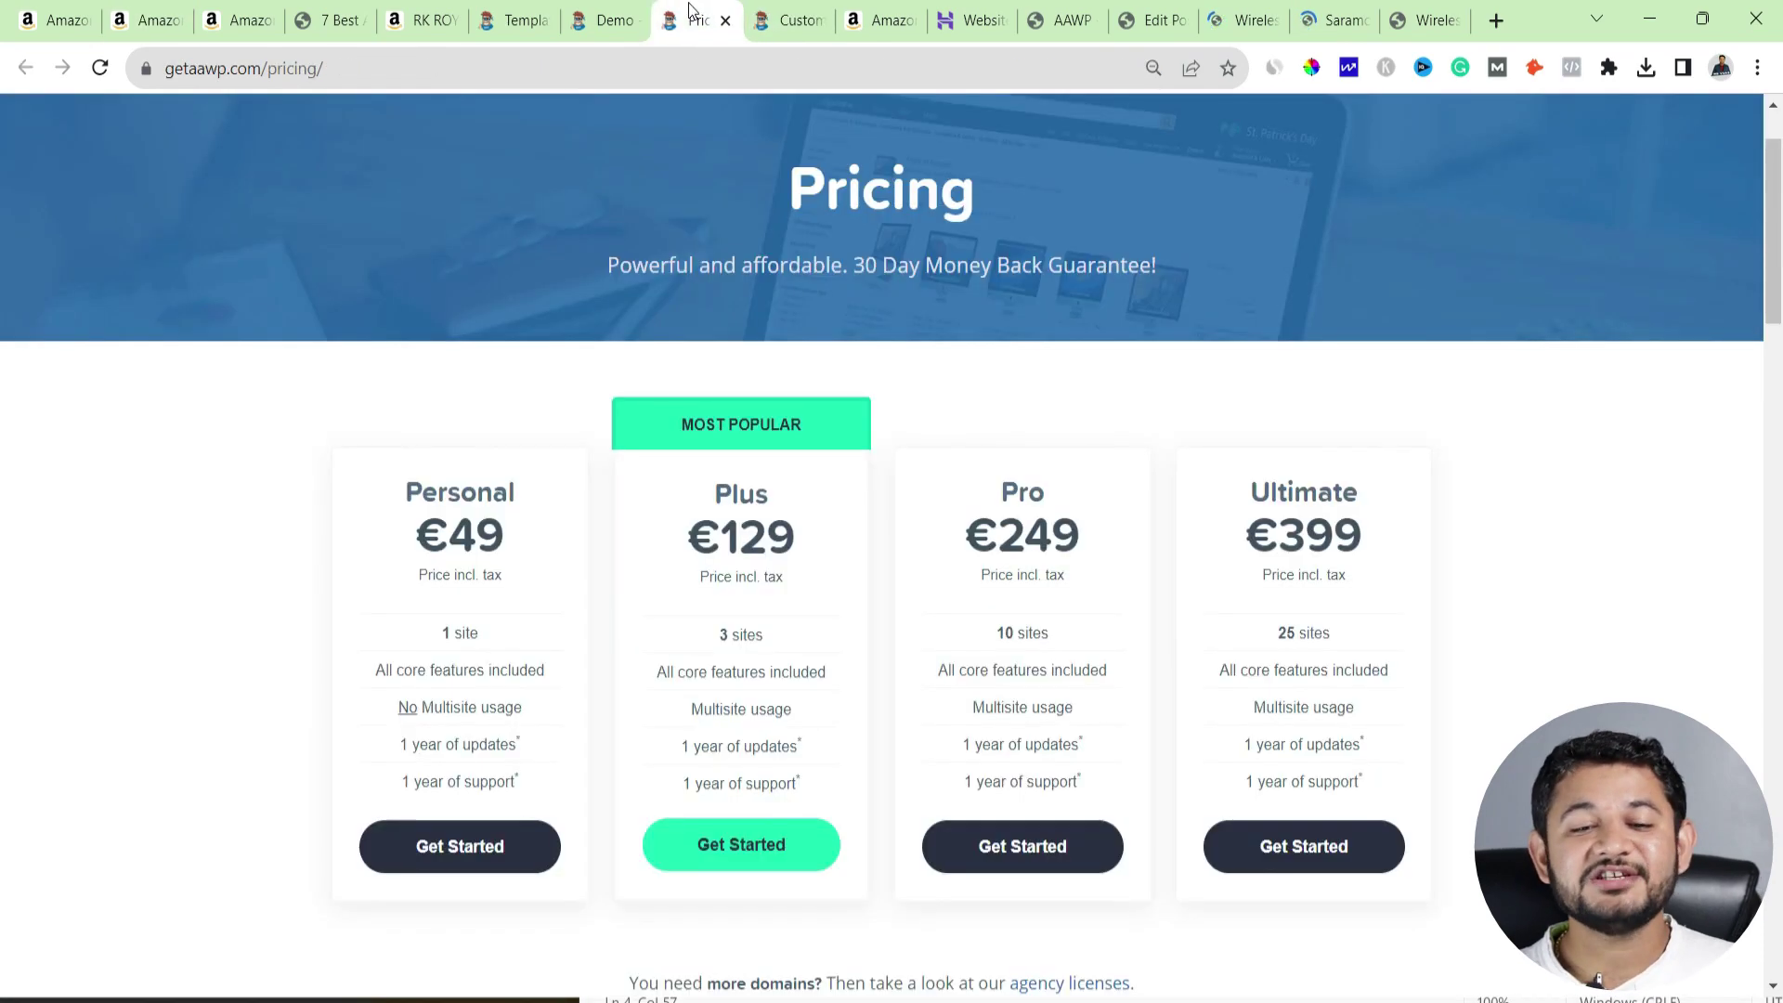
click(596, 10)
scroll(654, 527, down, 10)
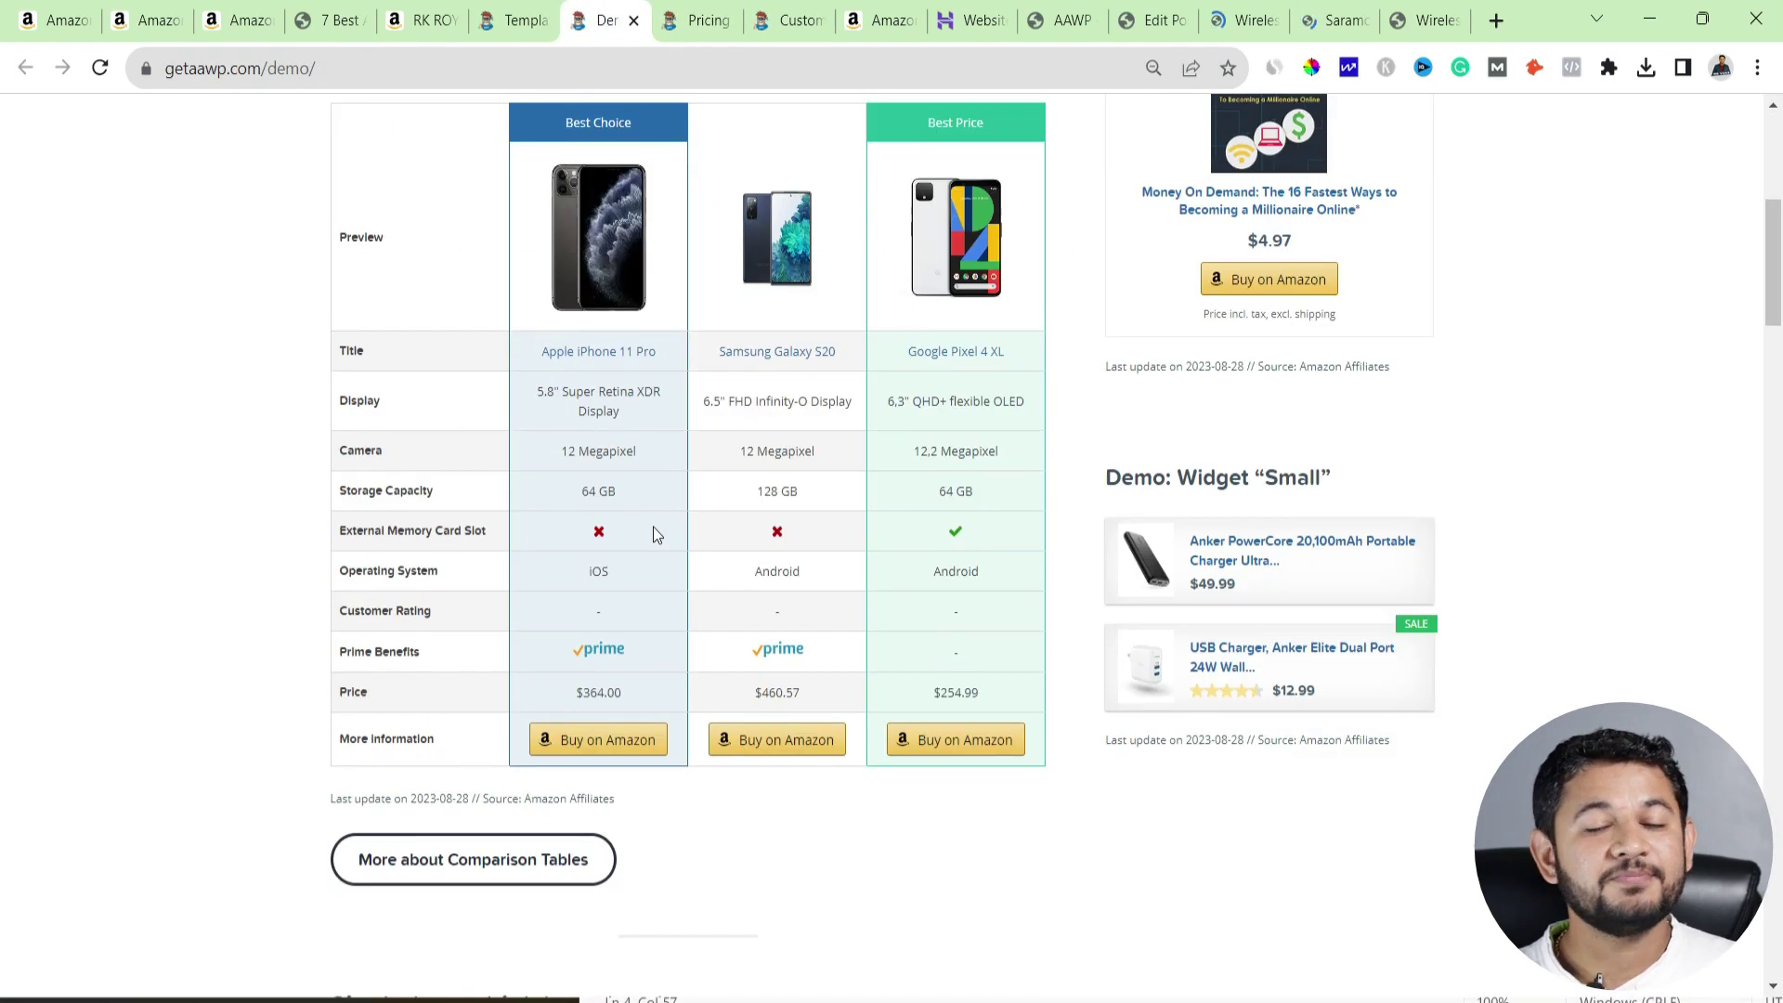